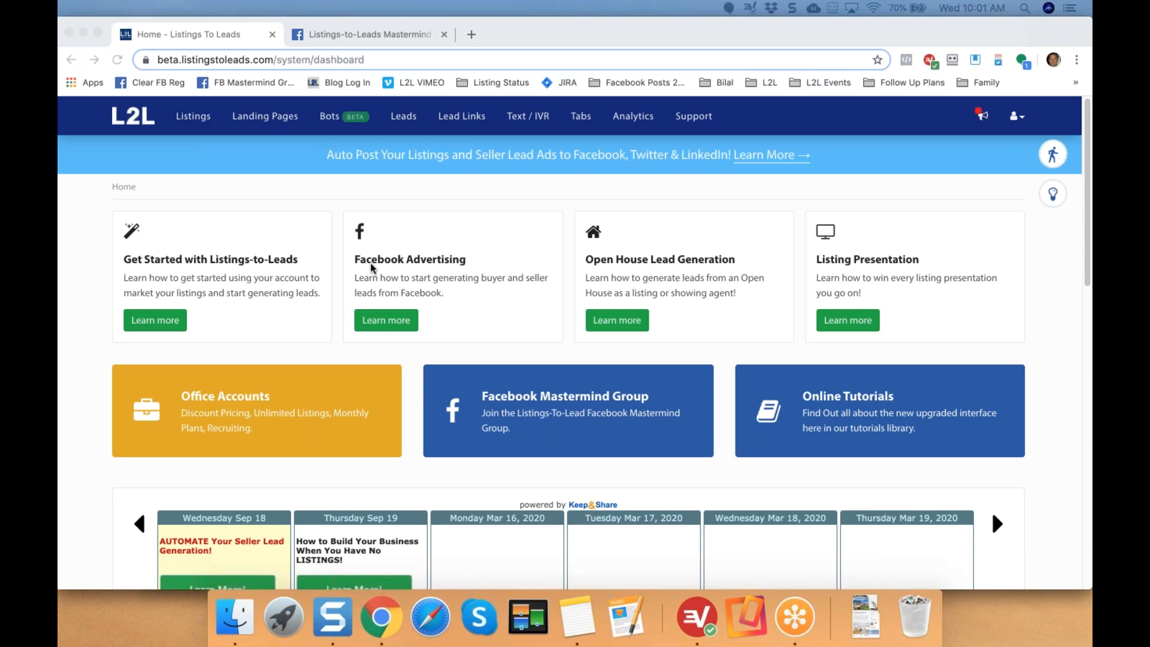
# Delete the Listing BOT Admit It Test bot, leaving only Home Value Bot - JR.
pyautogui.click(308, 187)
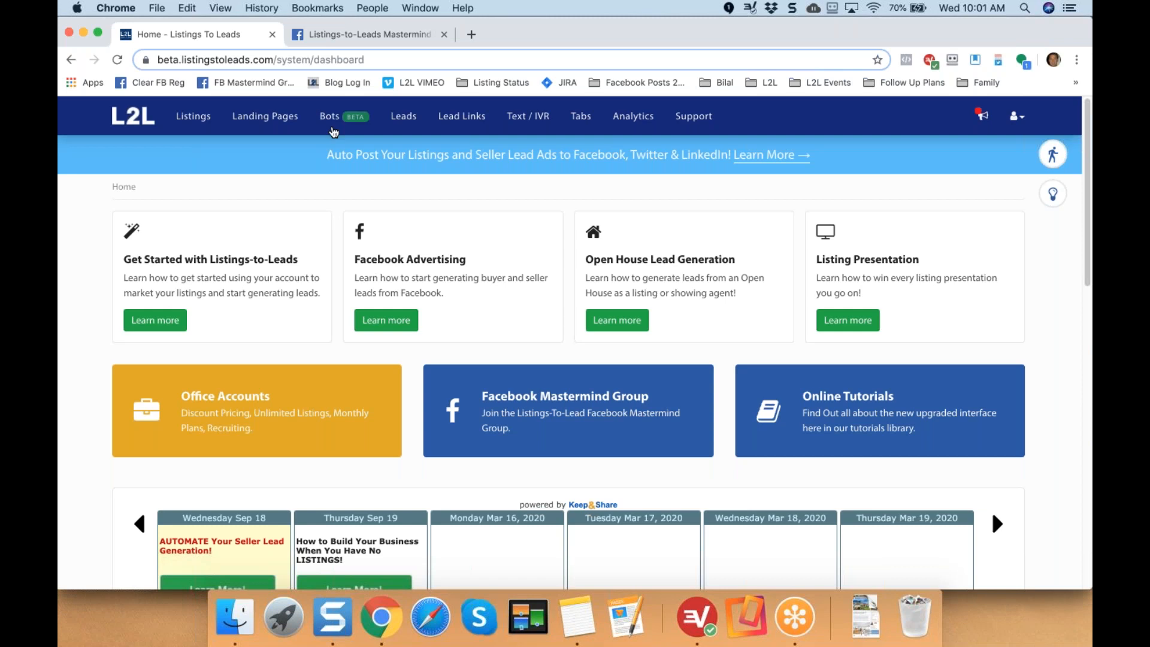
pyautogui.click(339, 120)
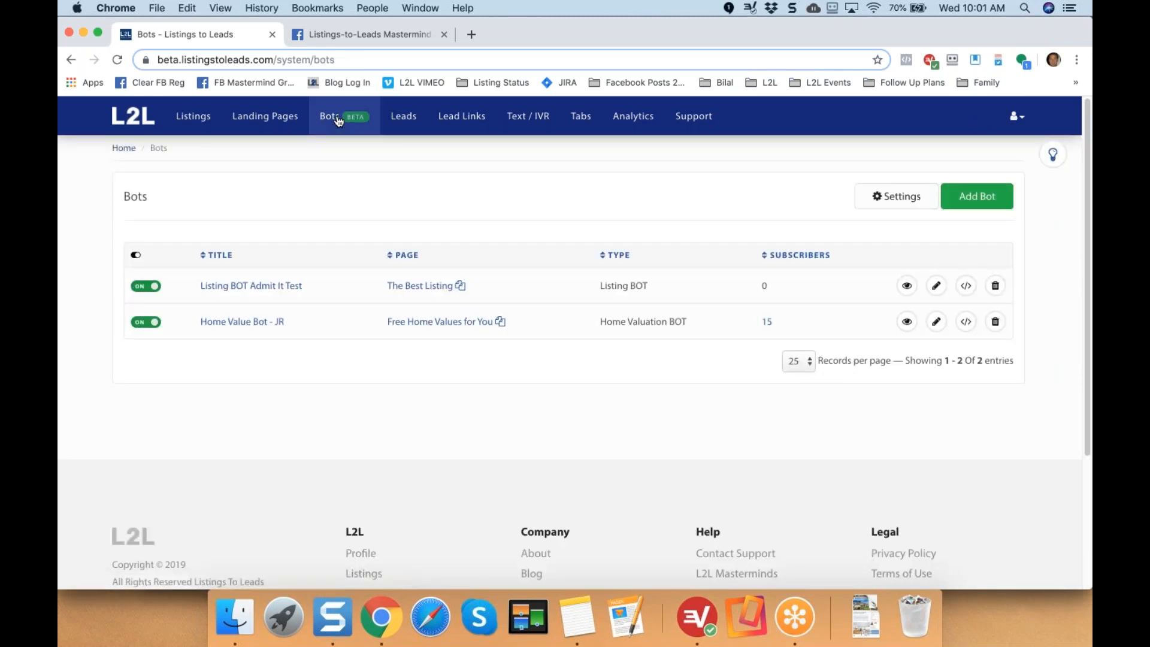
pyautogui.click(995, 285)
pyautogui.click(481, 366)
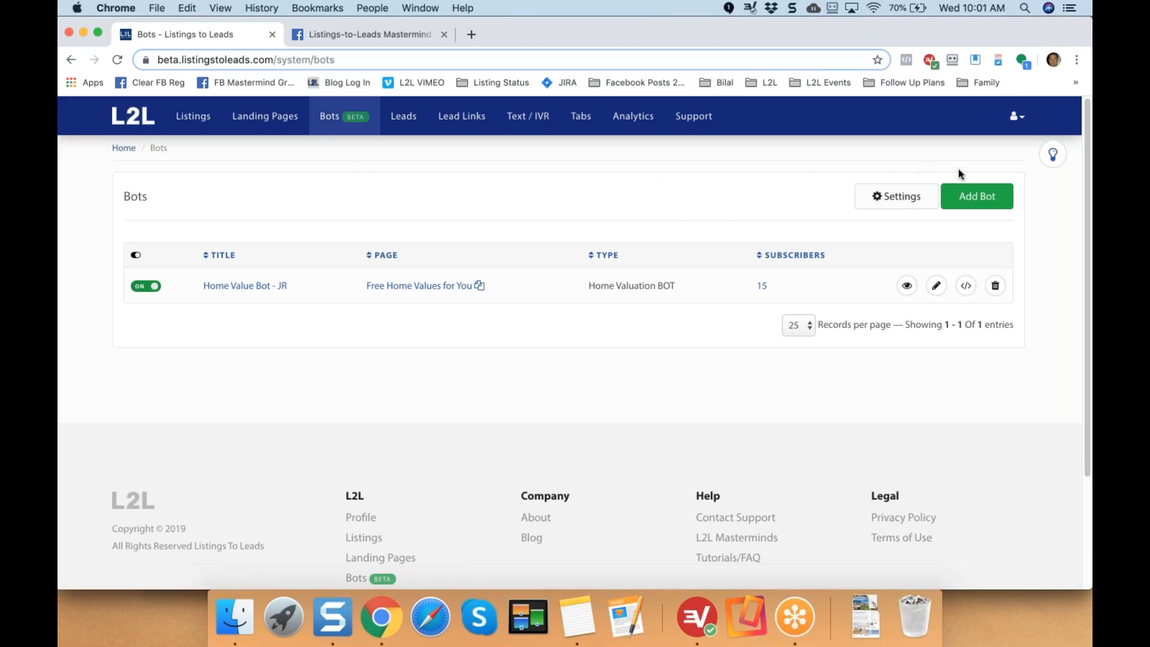
pyautogui.click(980, 202)
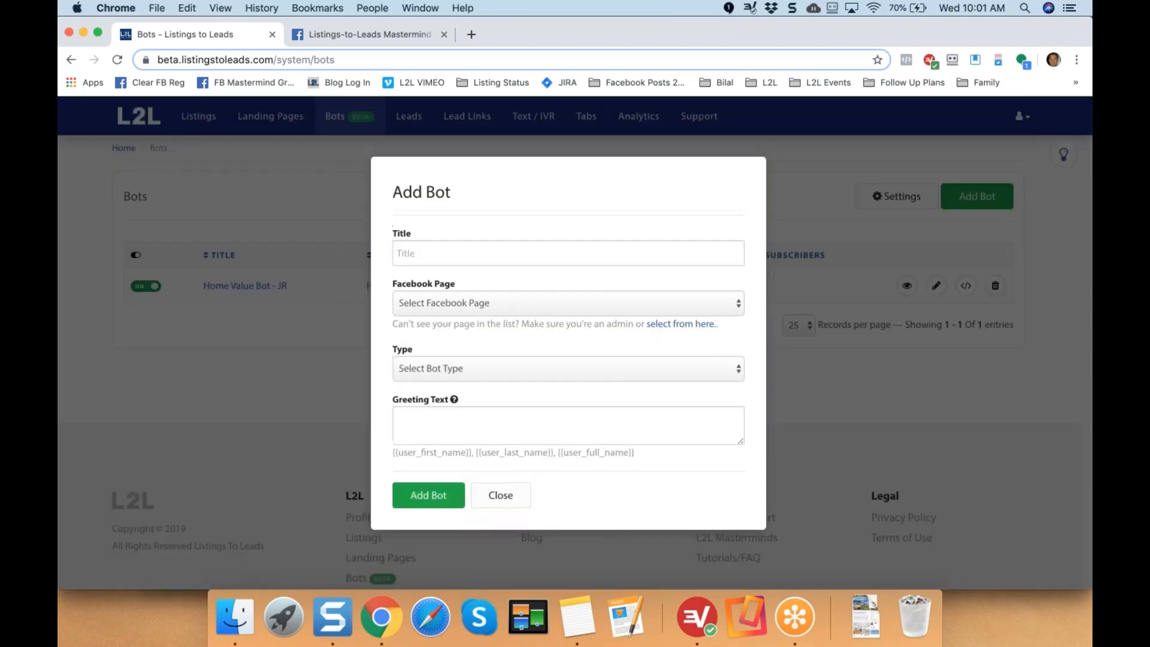
pyautogui.click(608, 255)
pyautogui.press('Down')
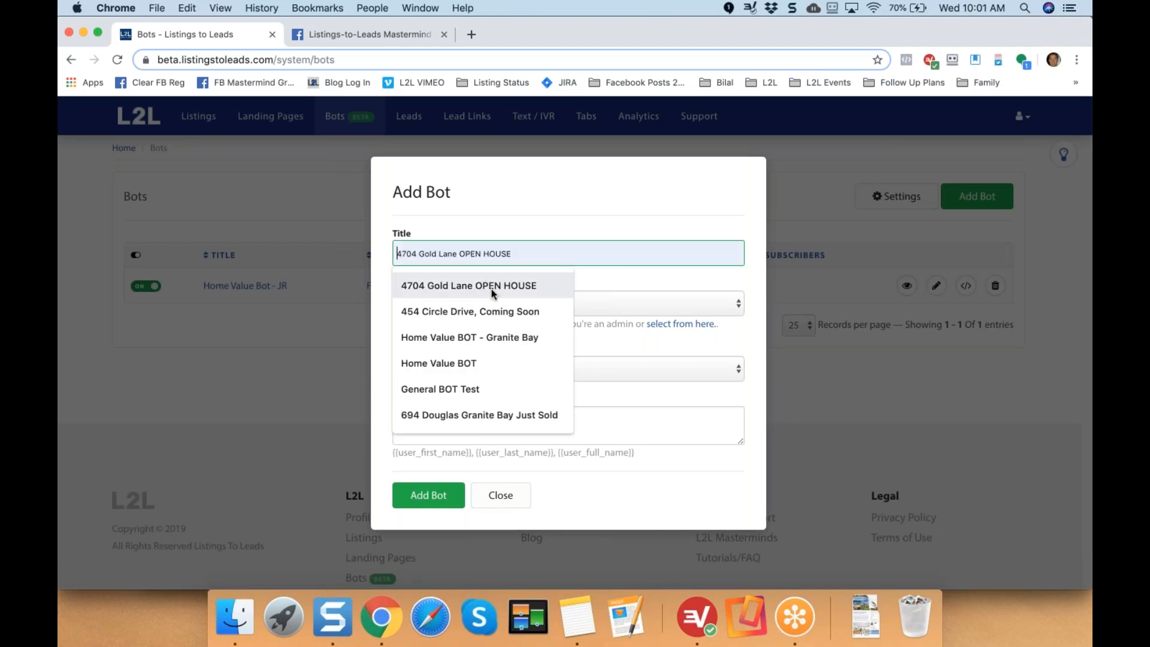
pyautogui.press('Return')
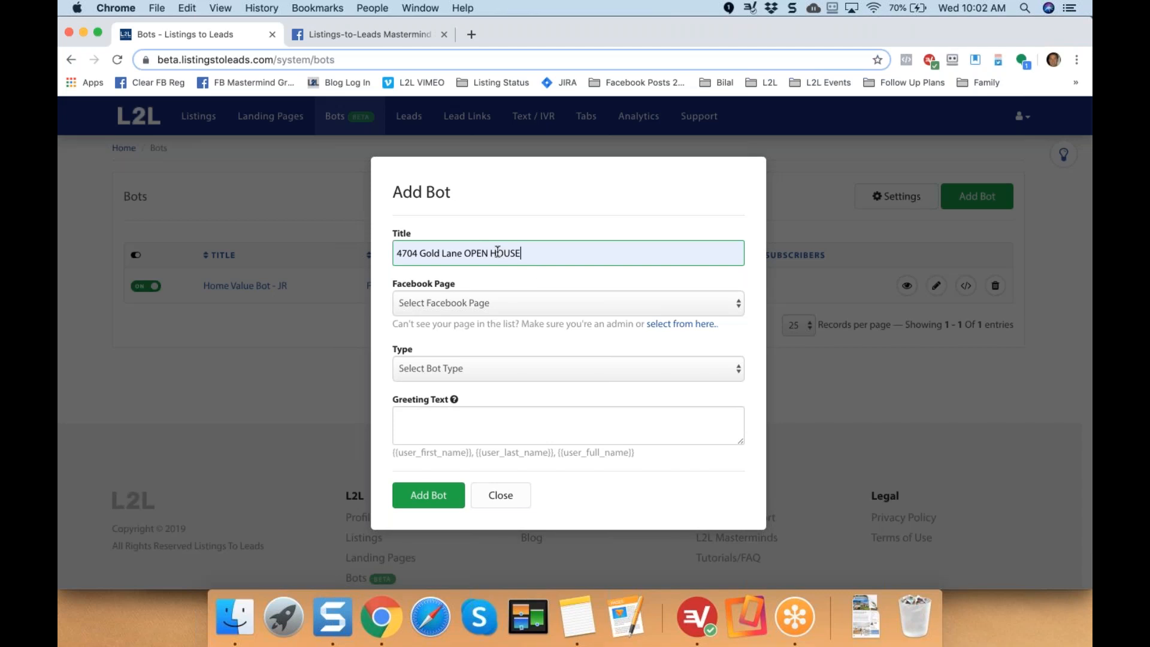
# Connect the new bot to the Granite Bay Homes Facebook page.
pyautogui.click(520, 304)
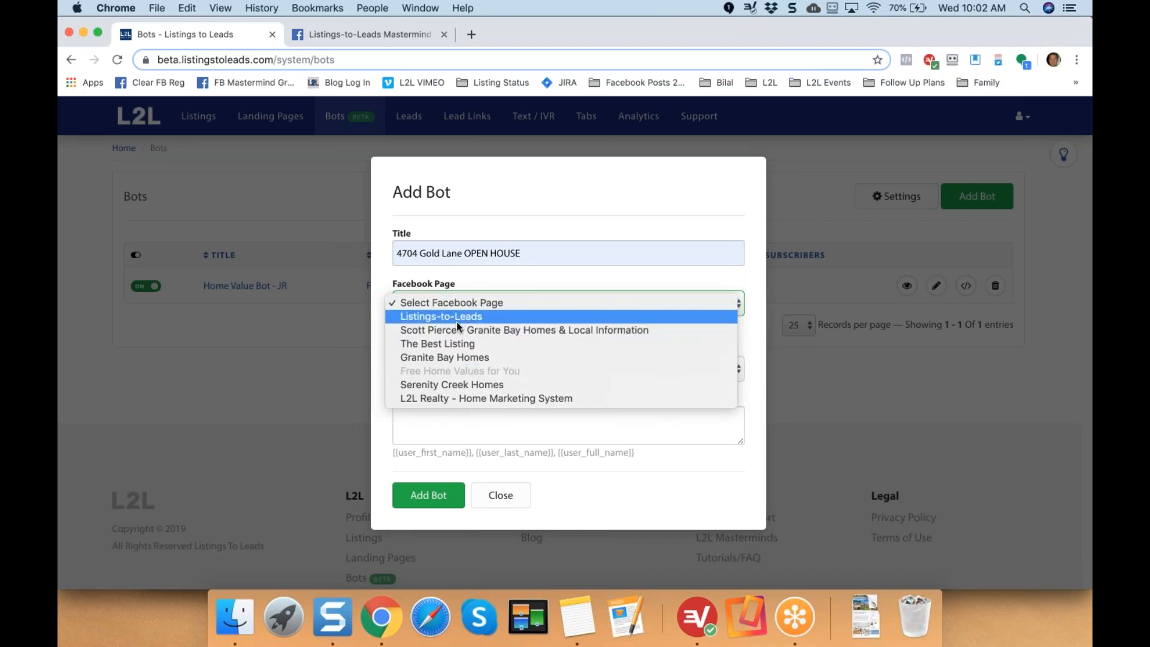
pyautogui.click(568, 185)
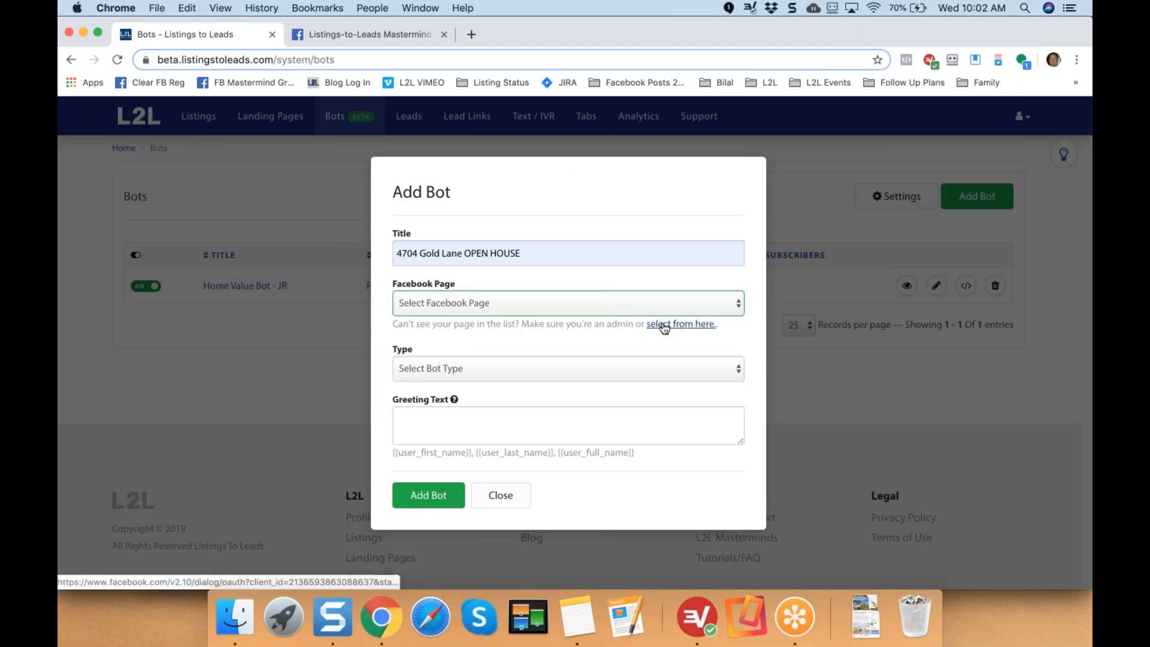
pyautogui.moveTo(464, 326); pyautogui.dragTo(625, 327)
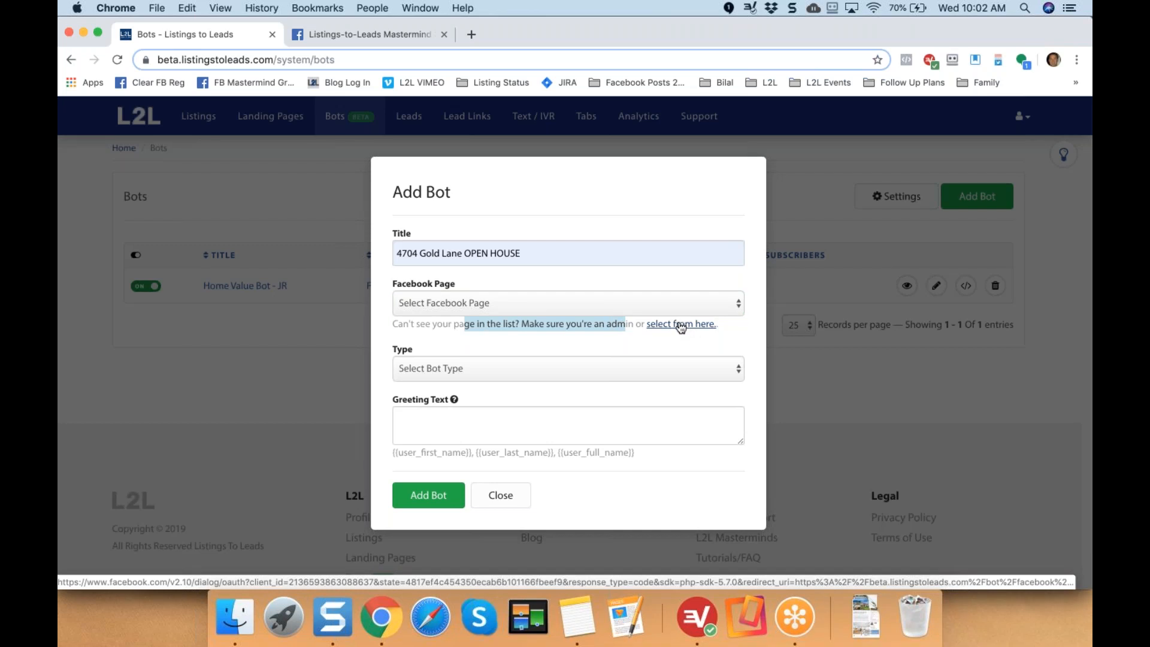
pyautogui.click(701, 305)
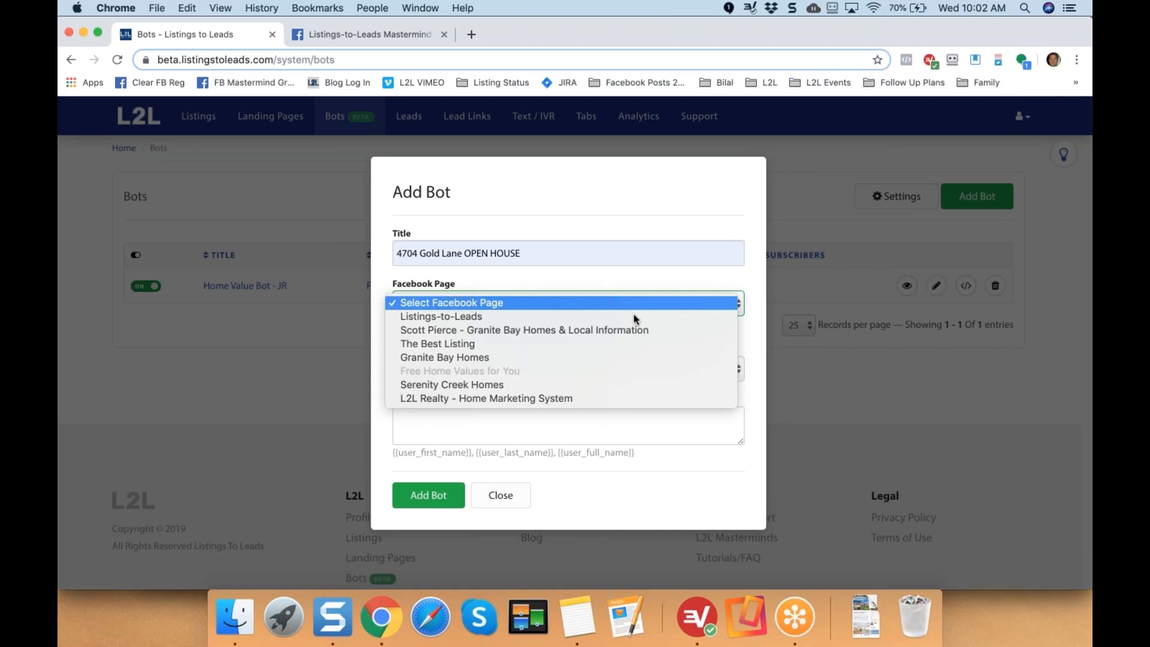
pyautogui.click(484, 358)
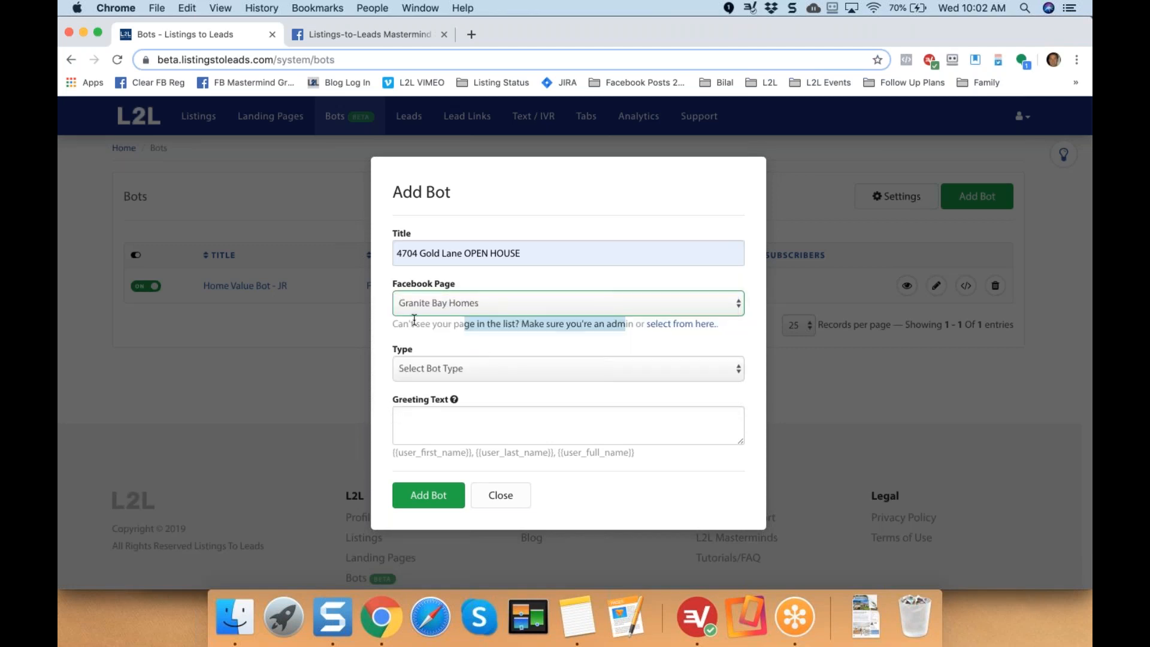
pyautogui.click(379, 314)
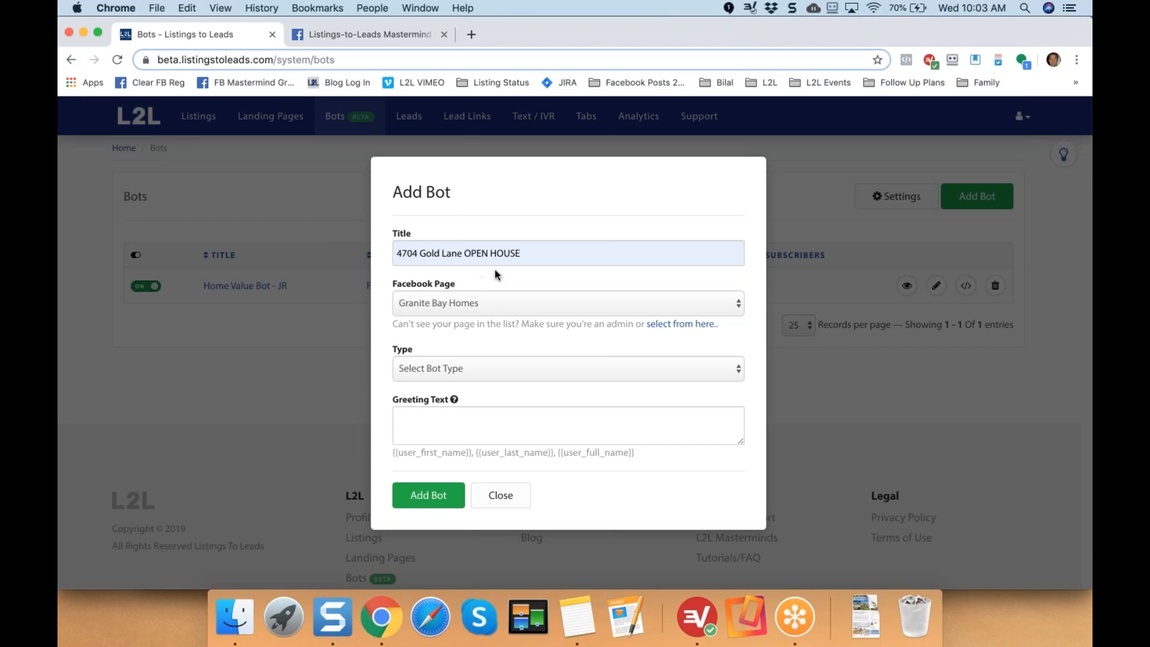
# Keep Granite Bay Homes as the page and set the bot type to Listing BOT.
pyautogui.moveTo(522, 252); pyautogui.dragTo(385, 248)
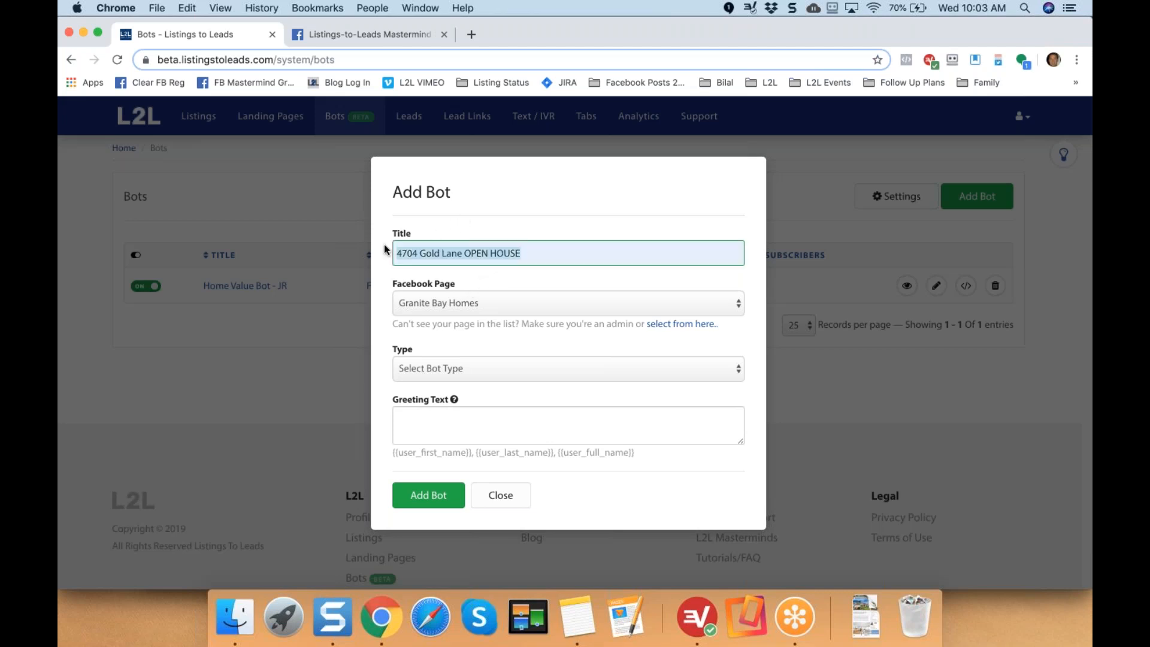
pyautogui.click(479, 305)
pyautogui.click(480, 304)
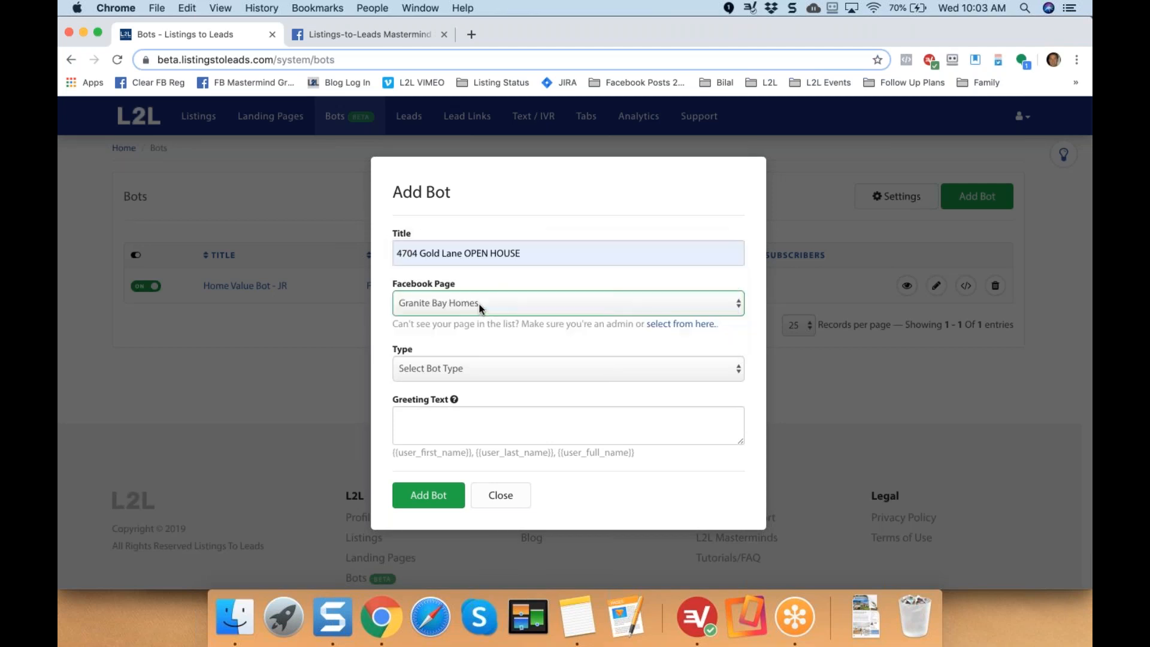
pyautogui.click(459, 372)
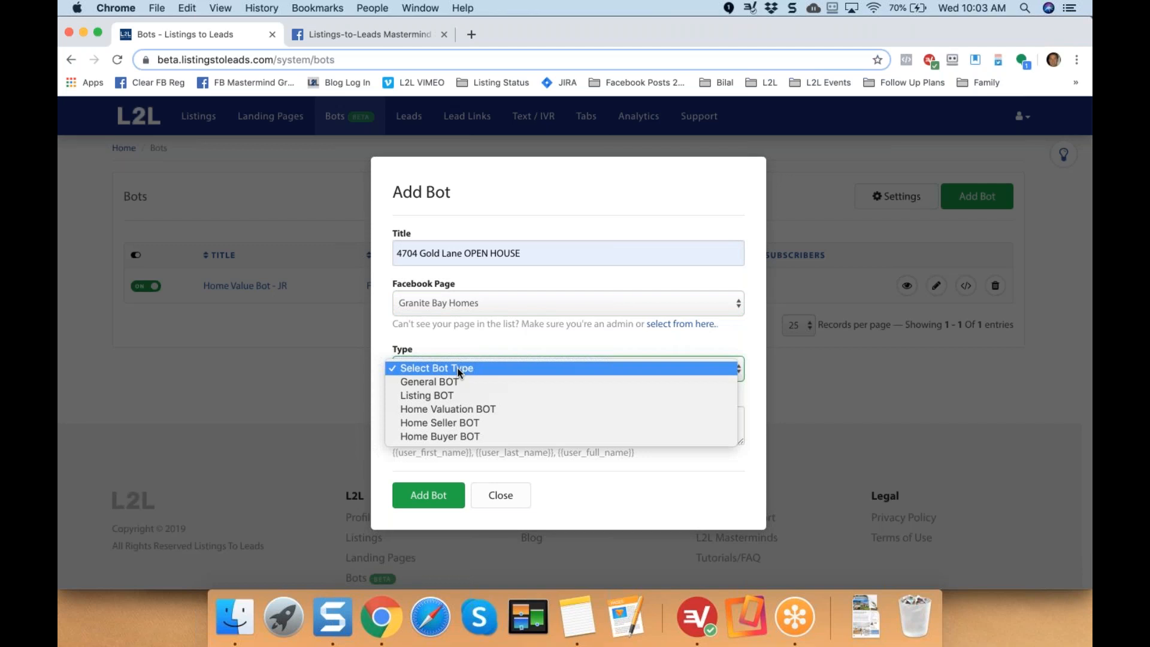
pyautogui.click(444, 397)
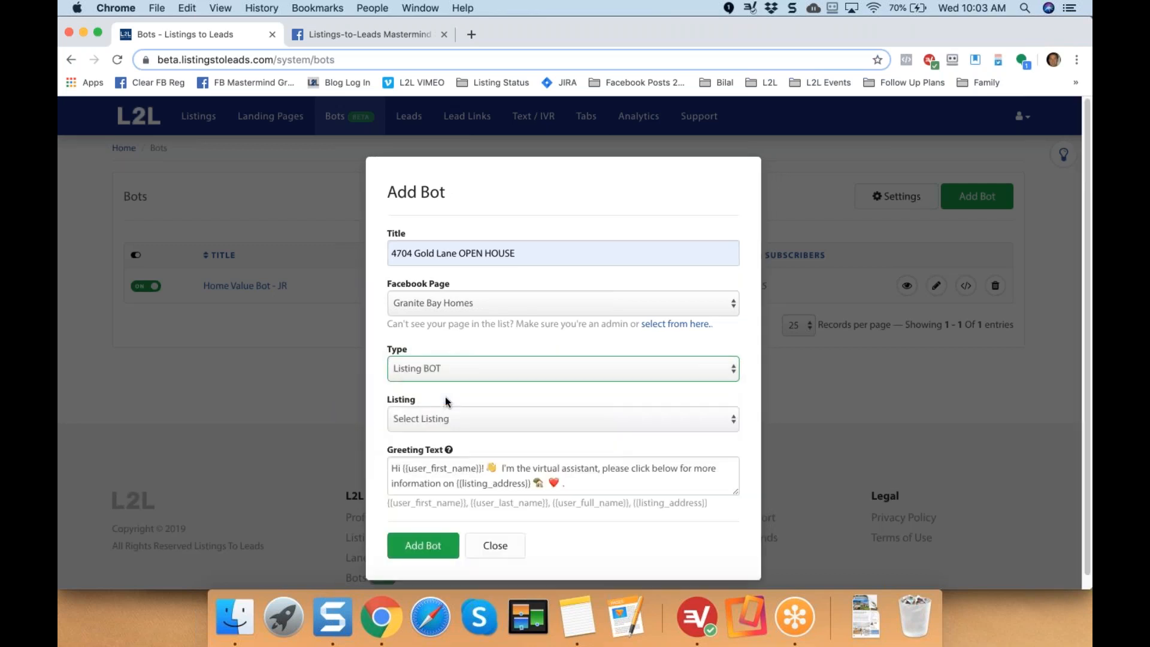
pyautogui.click(495, 418)
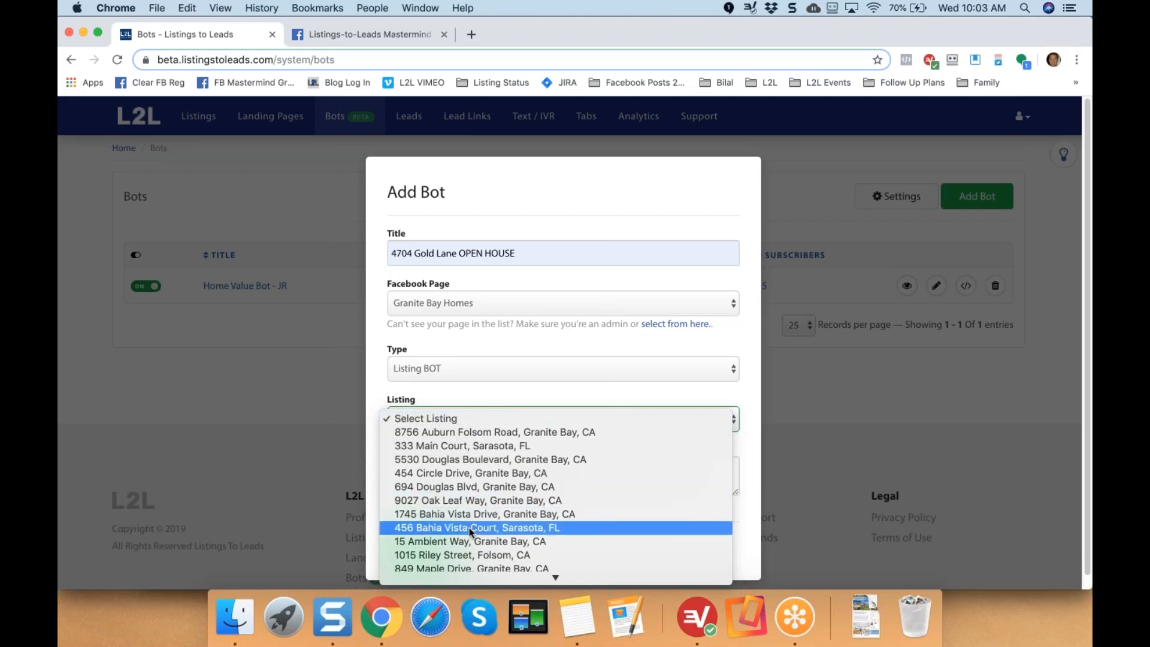
pyautogui.moveTo(464, 576)
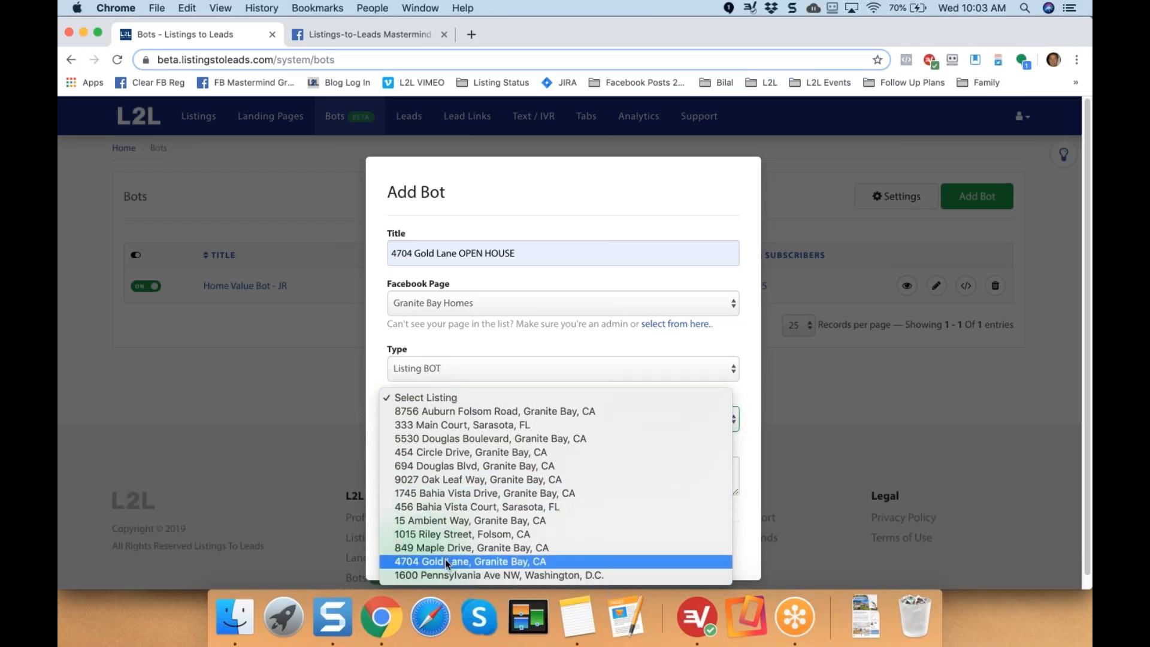
pyautogui.click(435, 561)
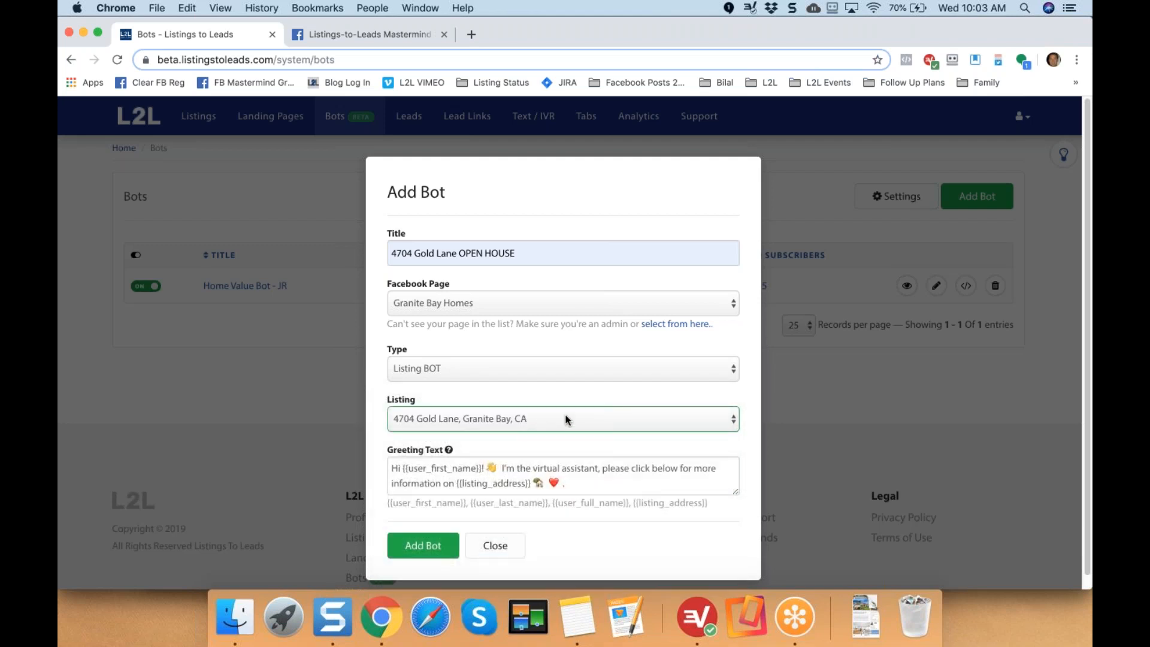
pyautogui.click(422, 545)
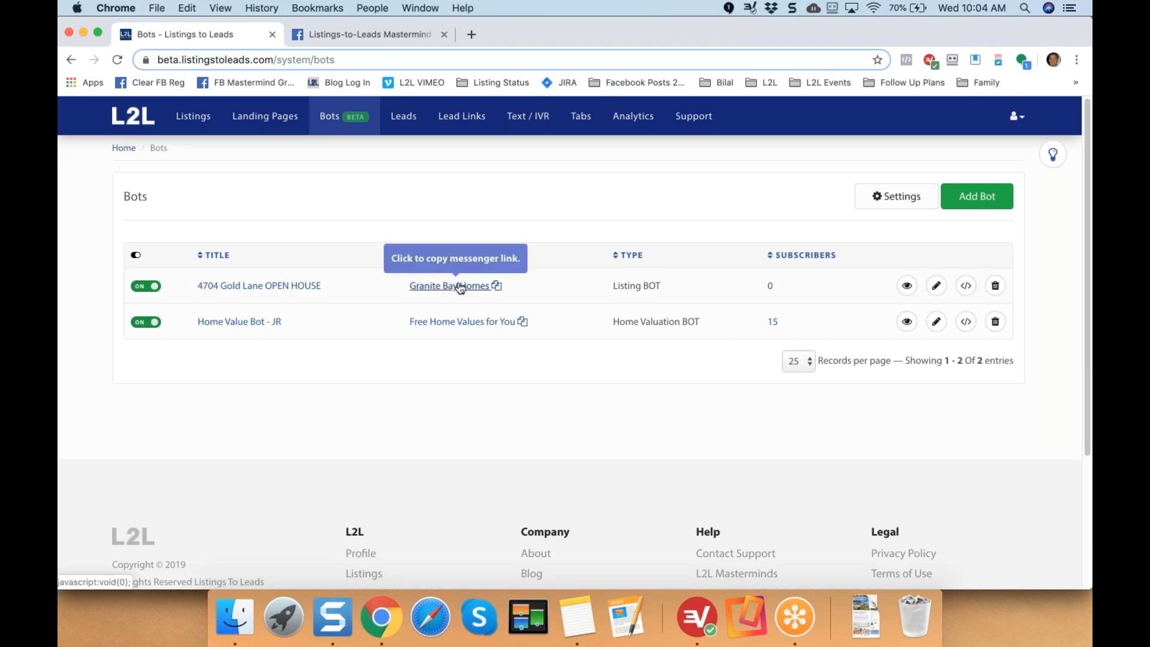
pyautogui.click(193, 120)
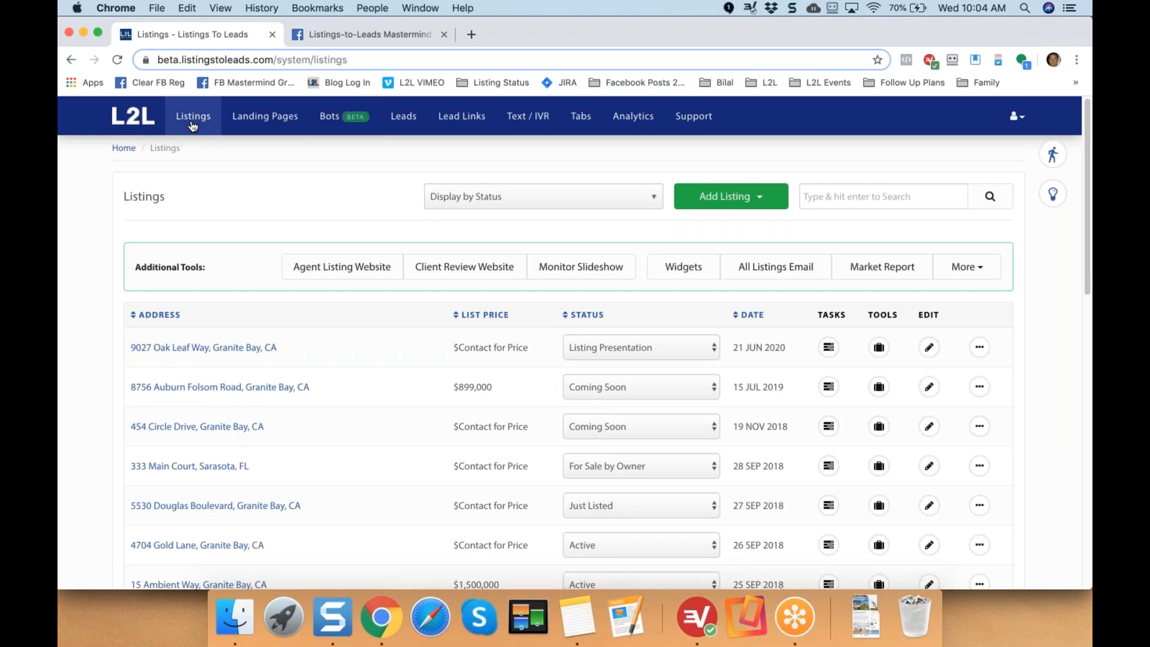
pyautogui.scroll(-4, 251, 288)
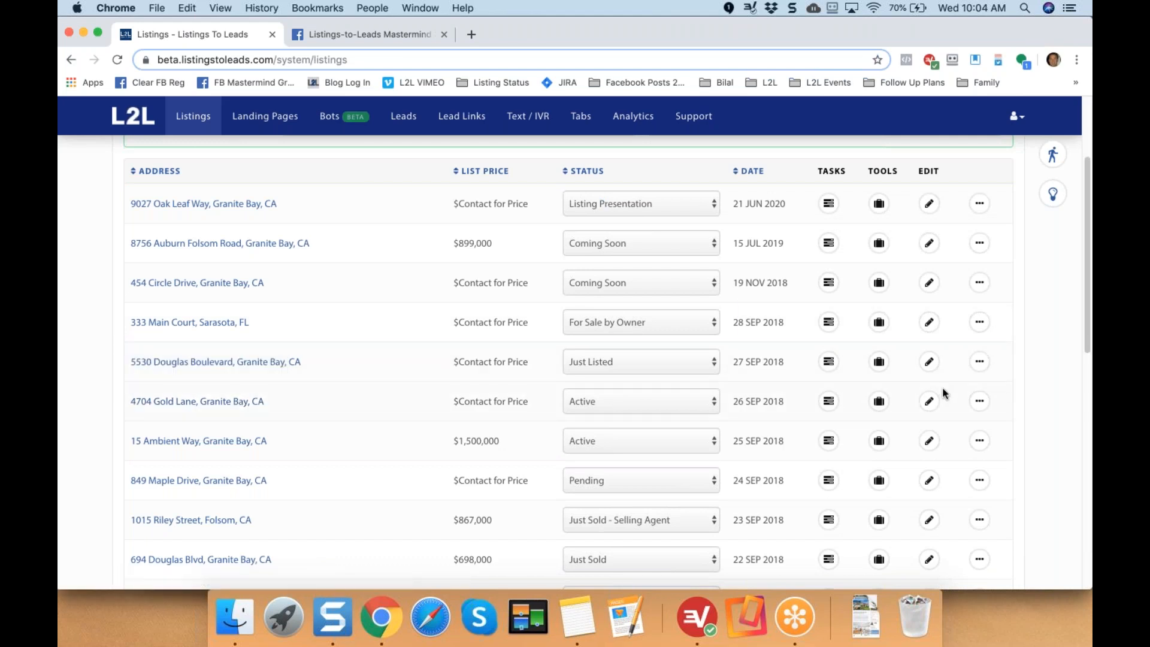
pyautogui.click(979, 402)
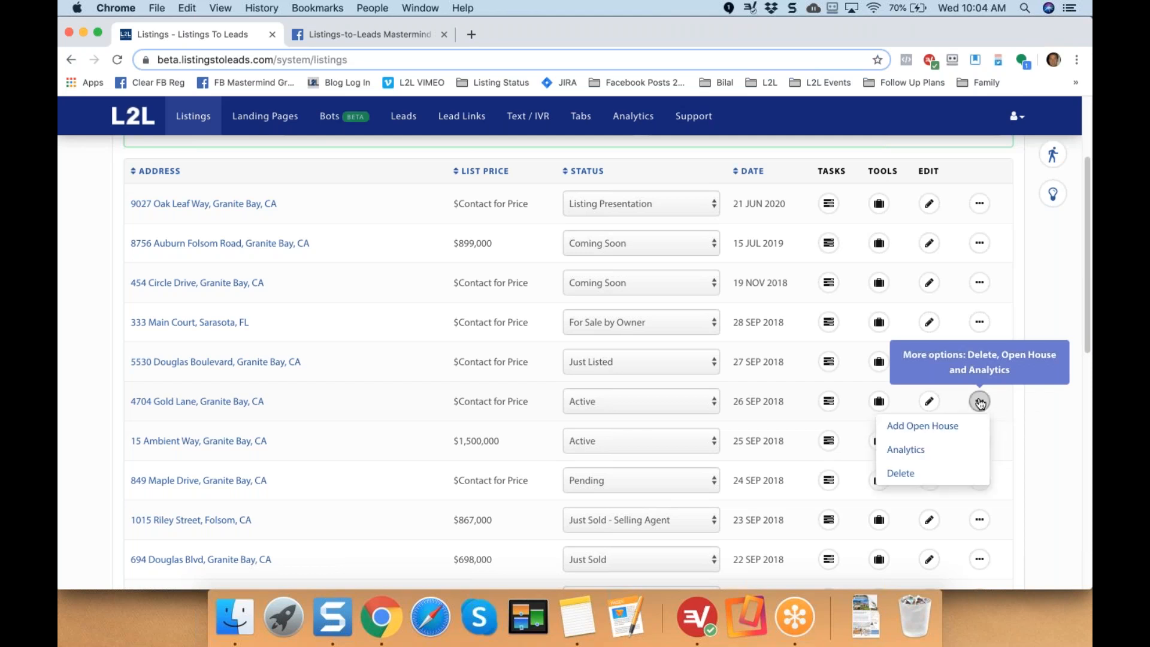
pyautogui.click(917, 428)
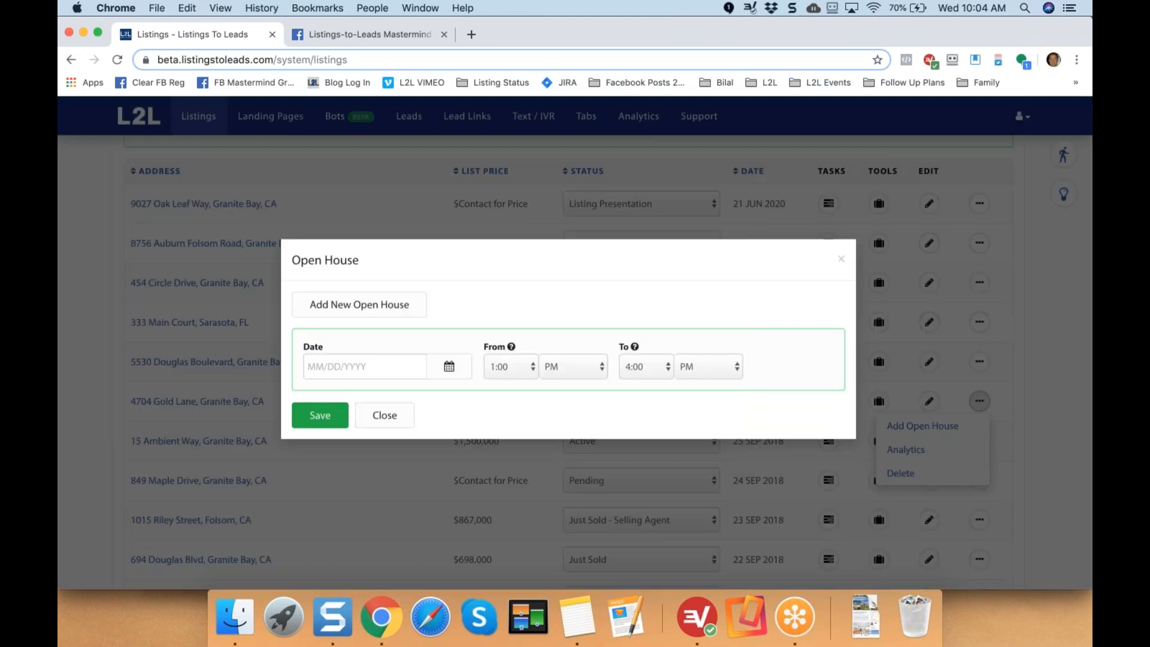
pyautogui.click(452, 373)
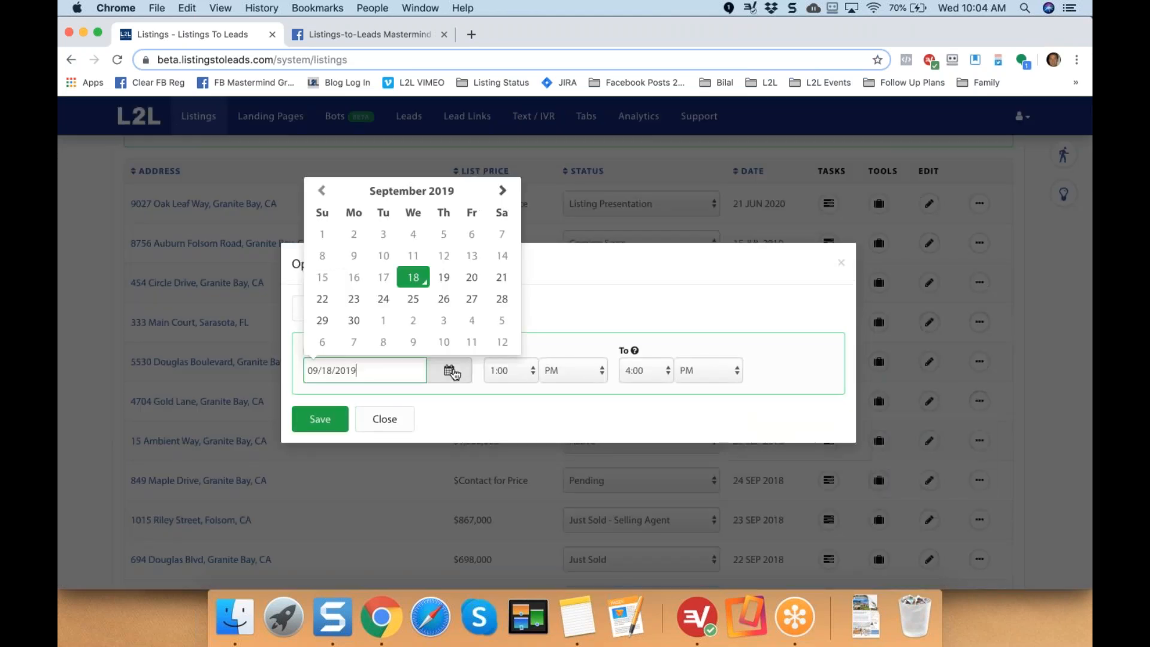
pyautogui.click(323, 327)
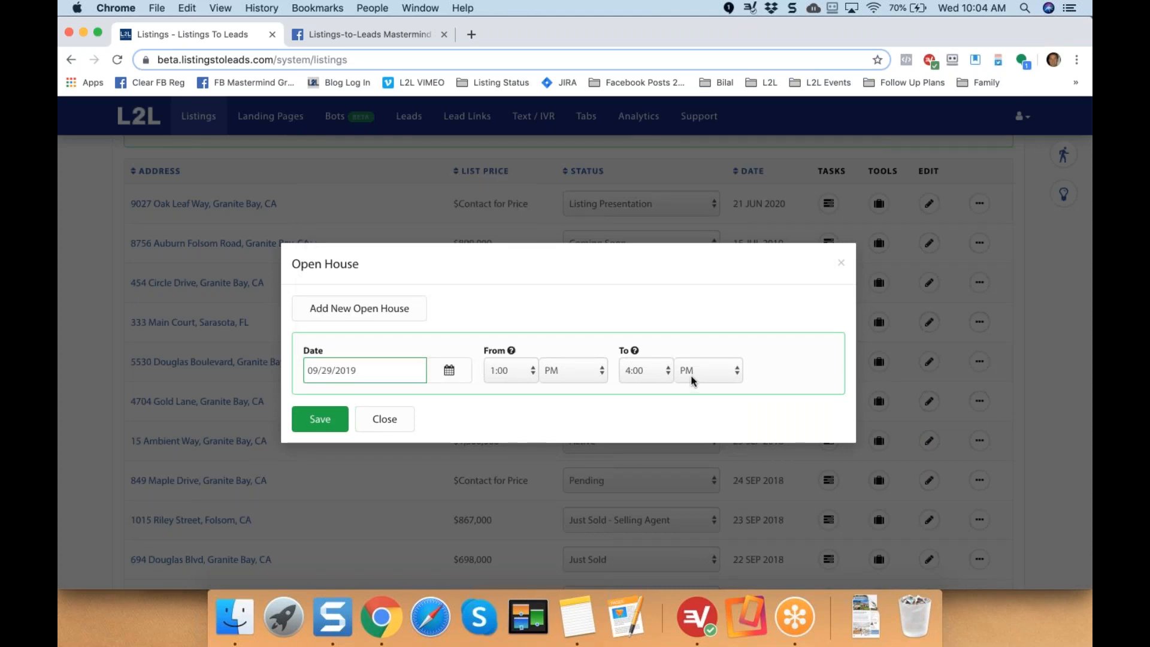
pyautogui.click(634, 371)
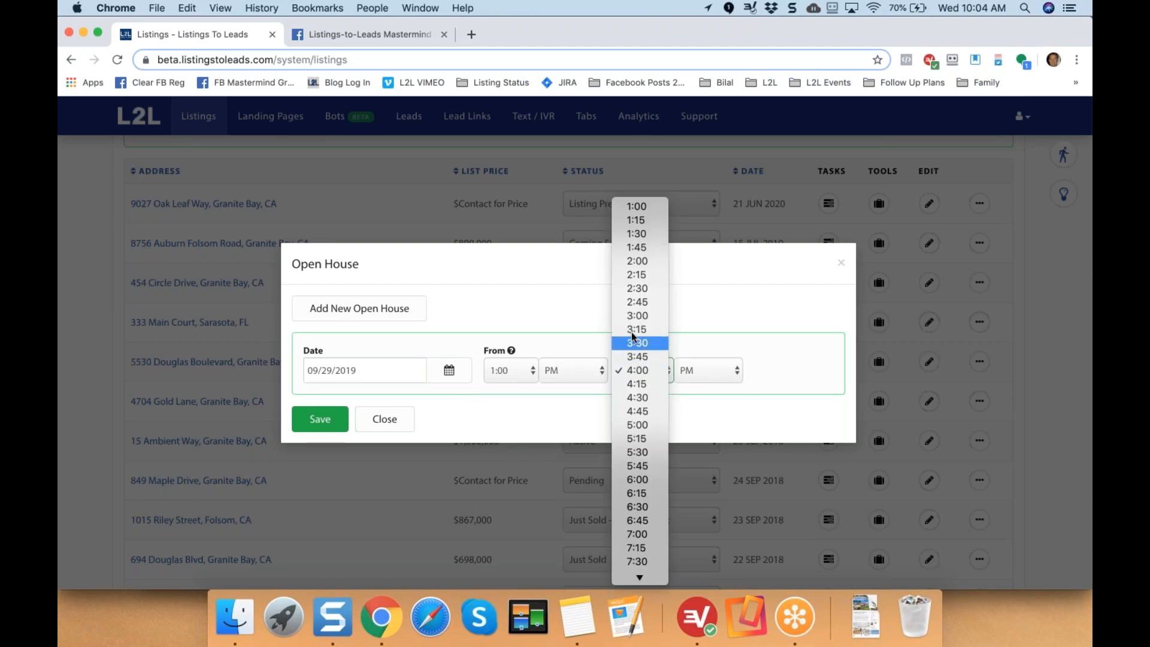
pyautogui.click(639, 315)
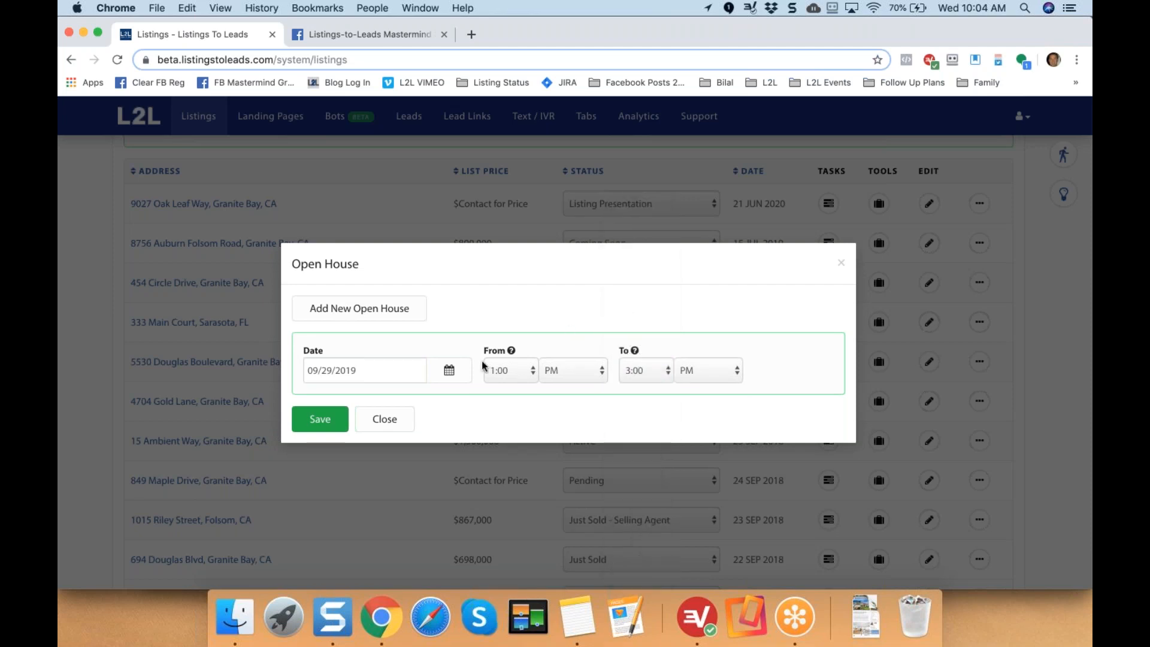
pyautogui.click(319, 418)
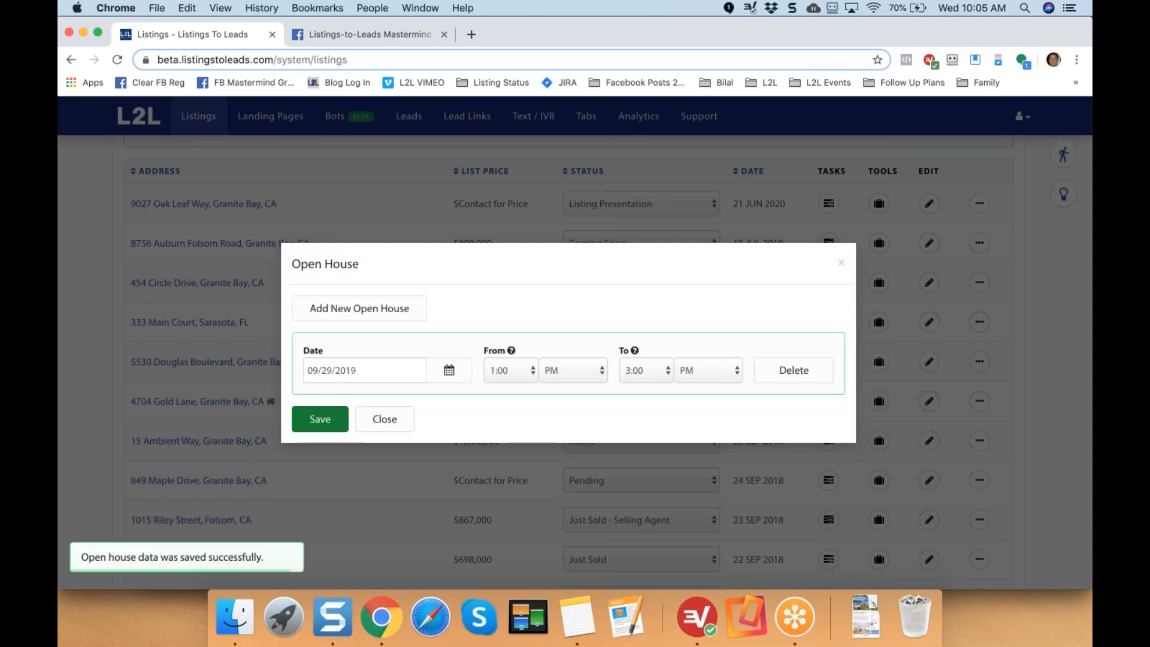
pyautogui.click(387, 422)
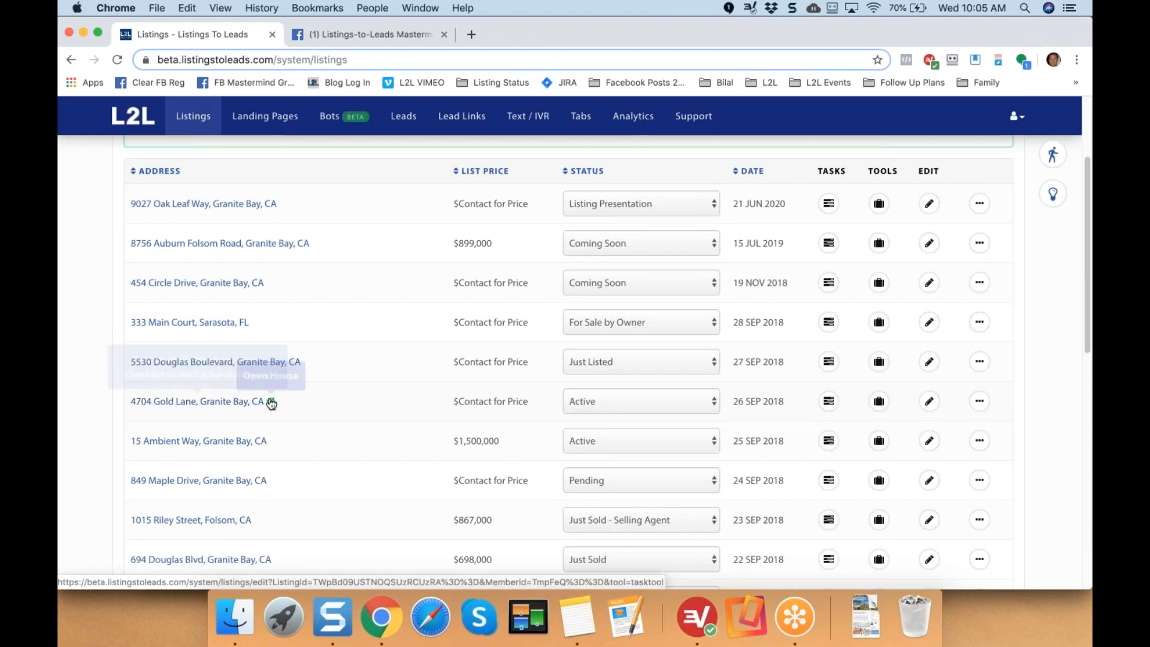
pyautogui.click(829, 403)
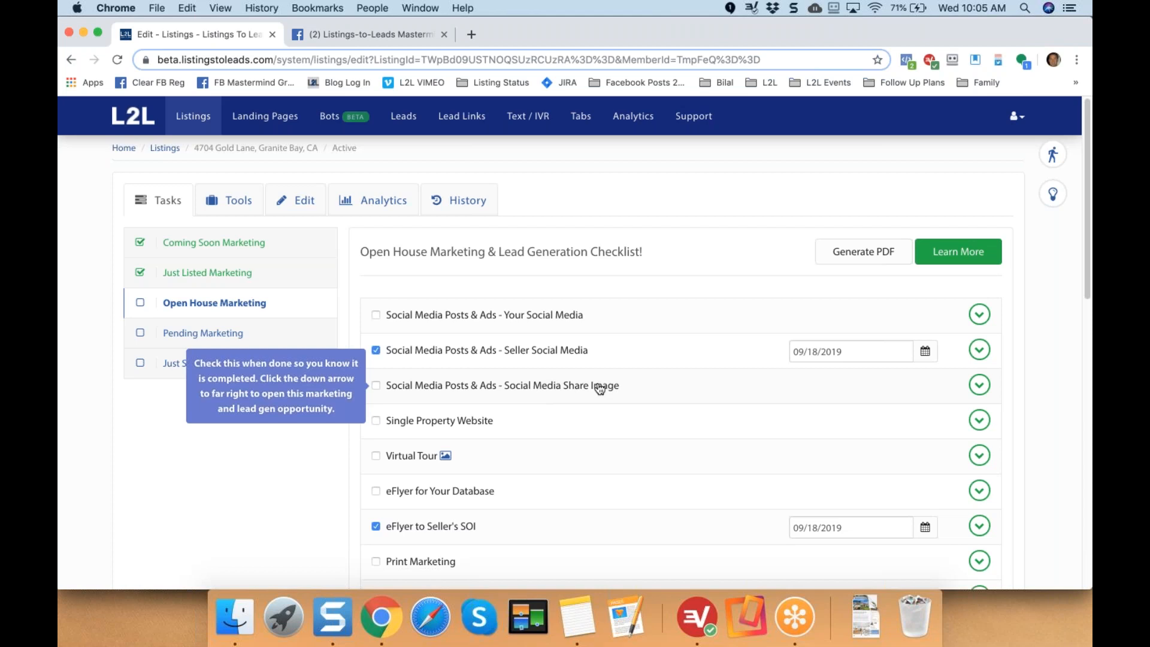
pyautogui.click(979, 385)
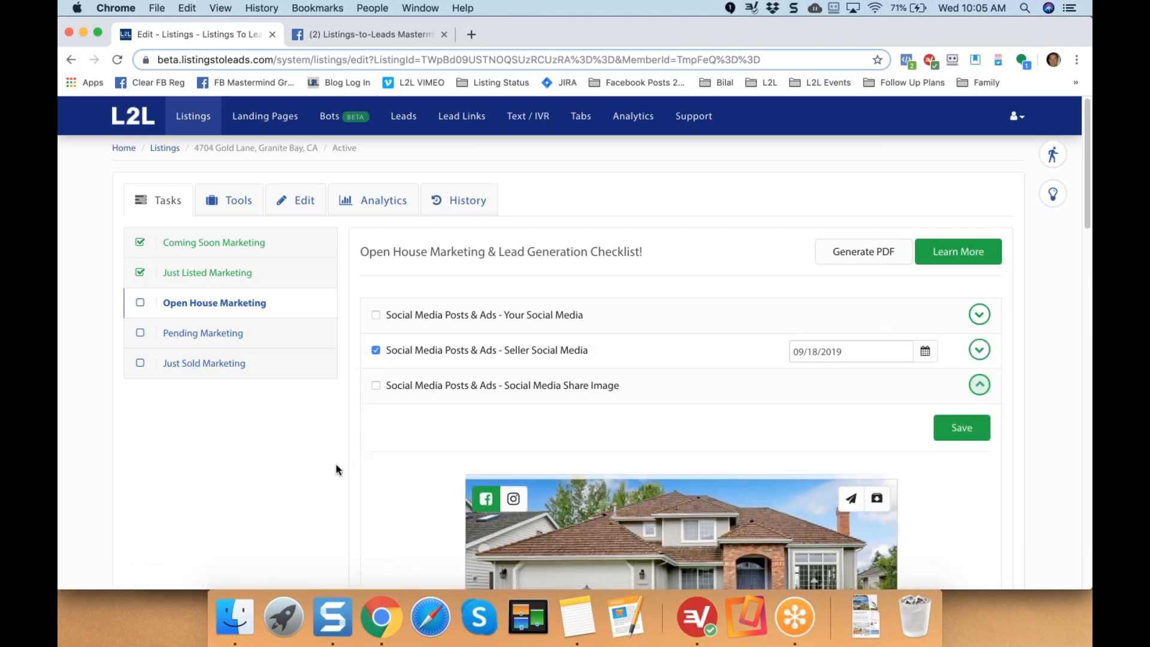
pyautogui.scroll(-2, 336, 469)
pyautogui.scroll(-5, 336, 467)
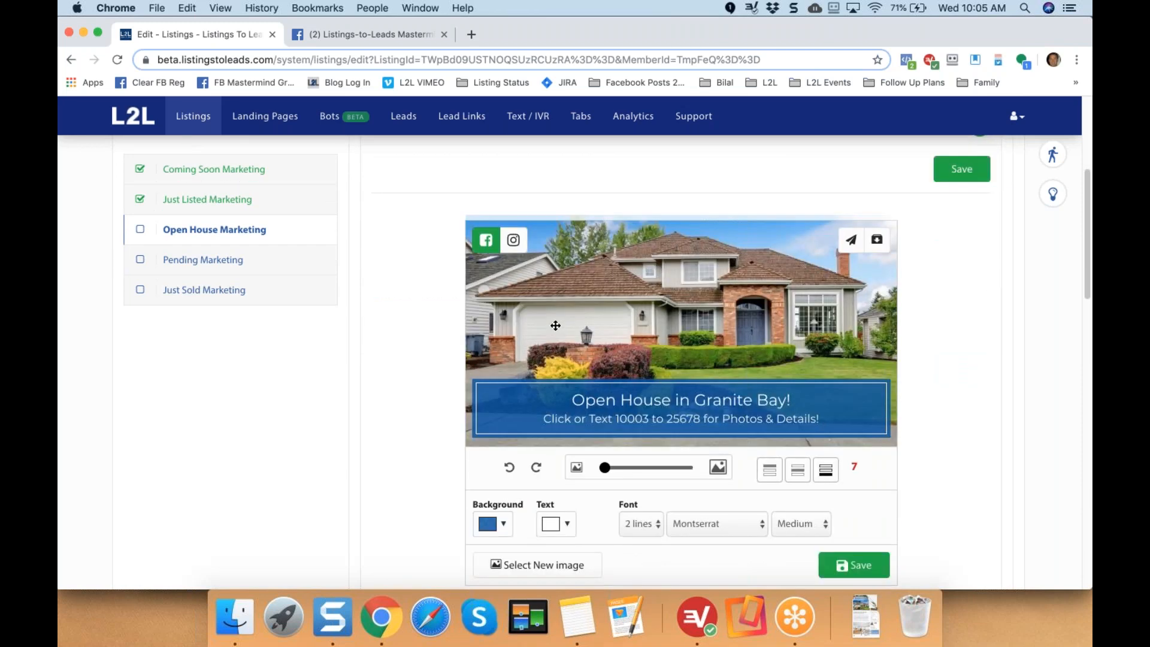
pyautogui.scroll(-1, 555, 325)
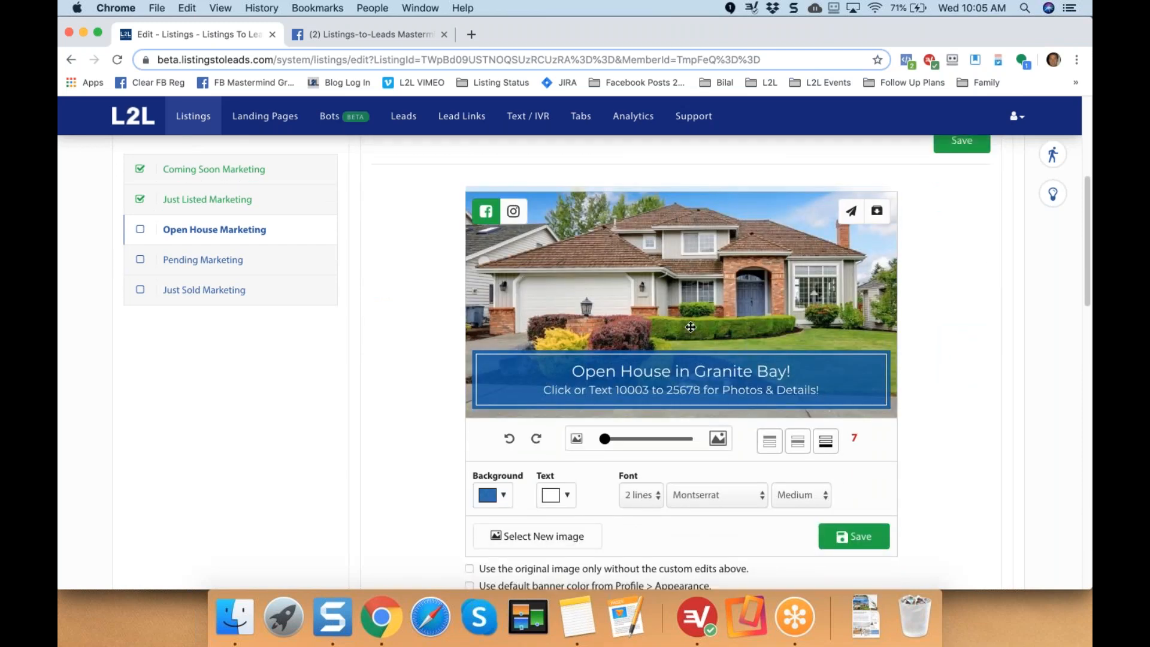
# Check the banner background colours and try middle and top positions, ending with the banner at the bottom.
pyautogui.click(503, 497)
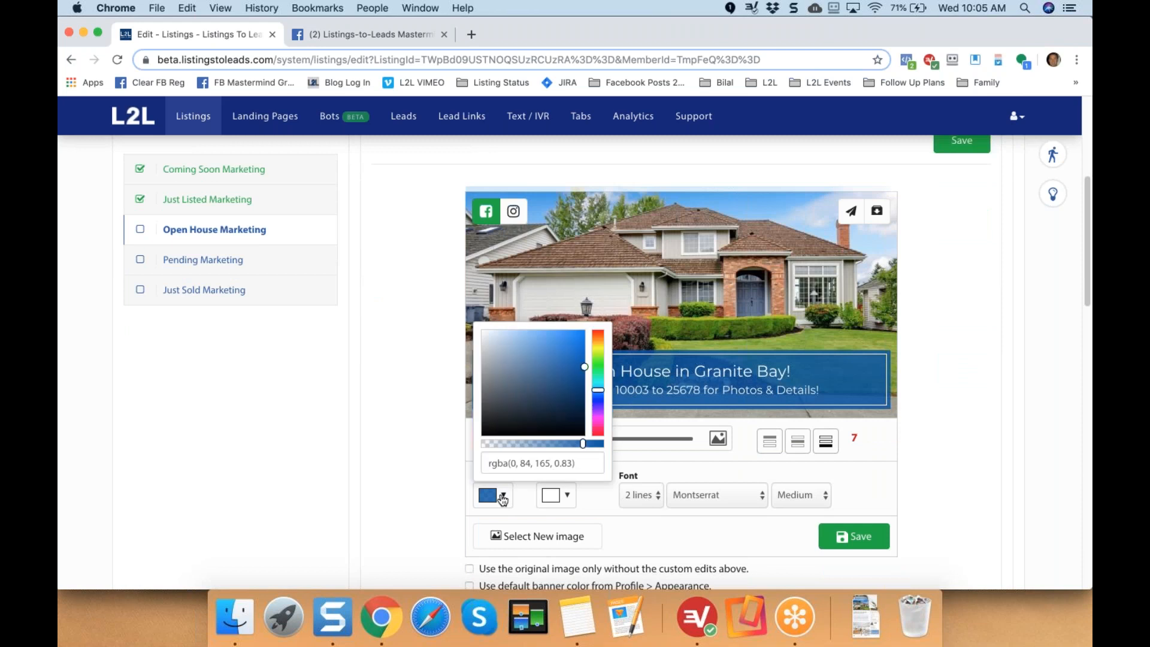
pyautogui.click(424, 438)
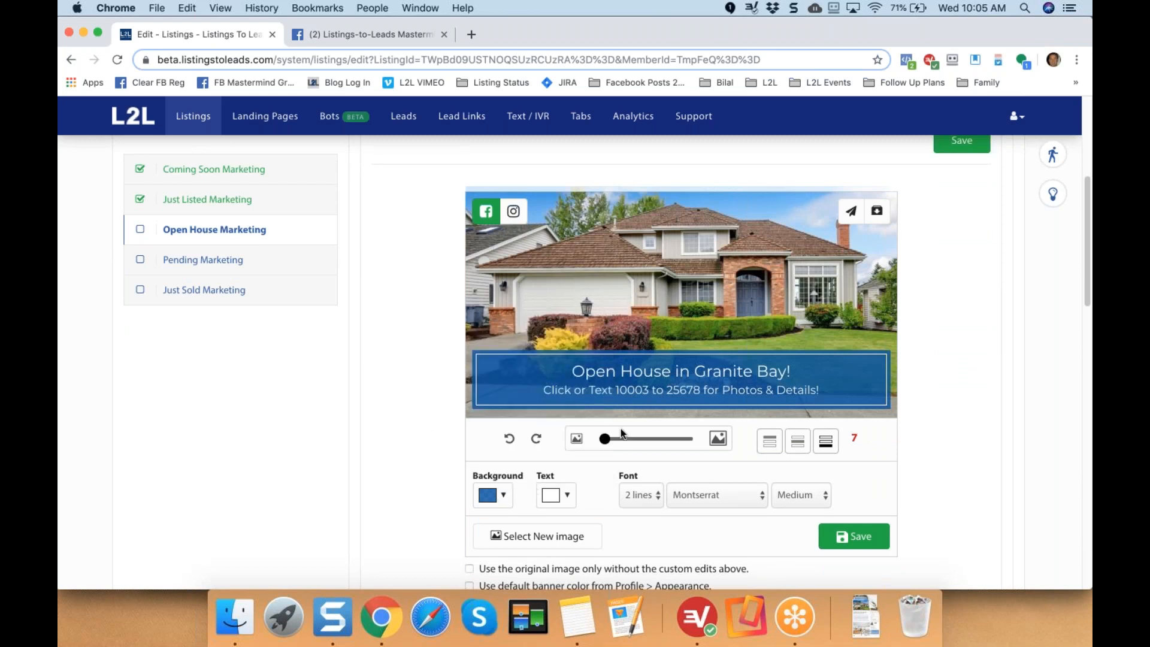
pyautogui.moveTo(675, 372); pyautogui.dragTo(603, 374)
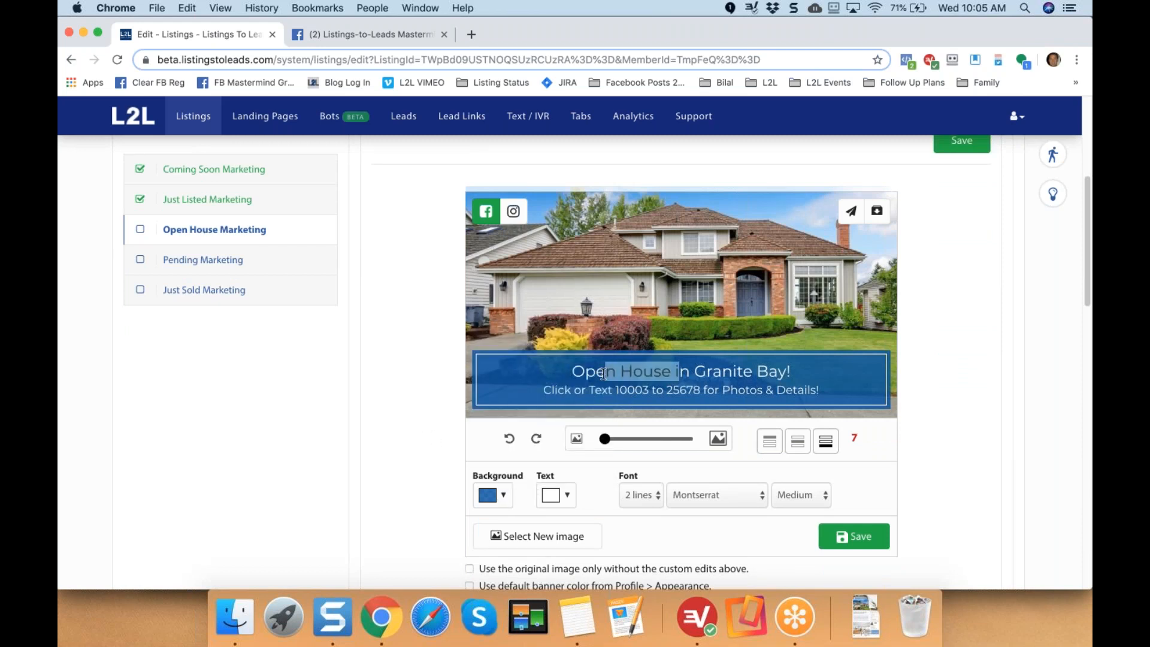
pyautogui.click(797, 442)
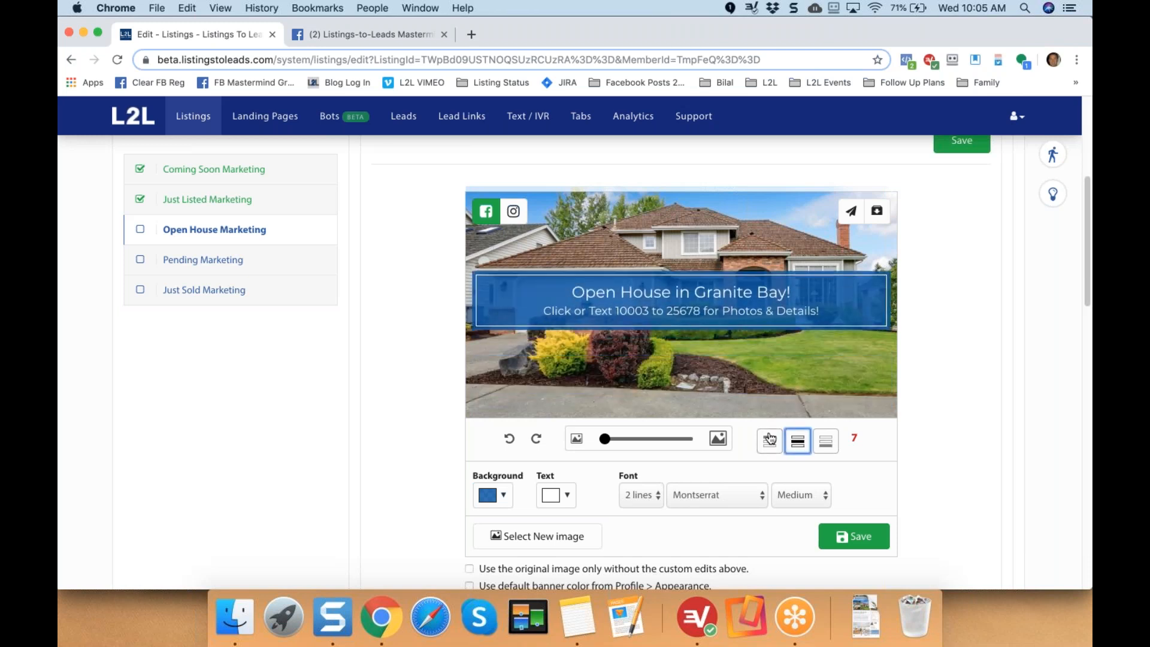
pyautogui.click(770, 439)
pyautogui.click(825, 440)
# Toggle 'Use the original image only' on and off, keeping the text banner.
pyautogui.click(436, 538)
pyautogui.scroll(-1, 474, 542)
pyautogui.click(469, 540)
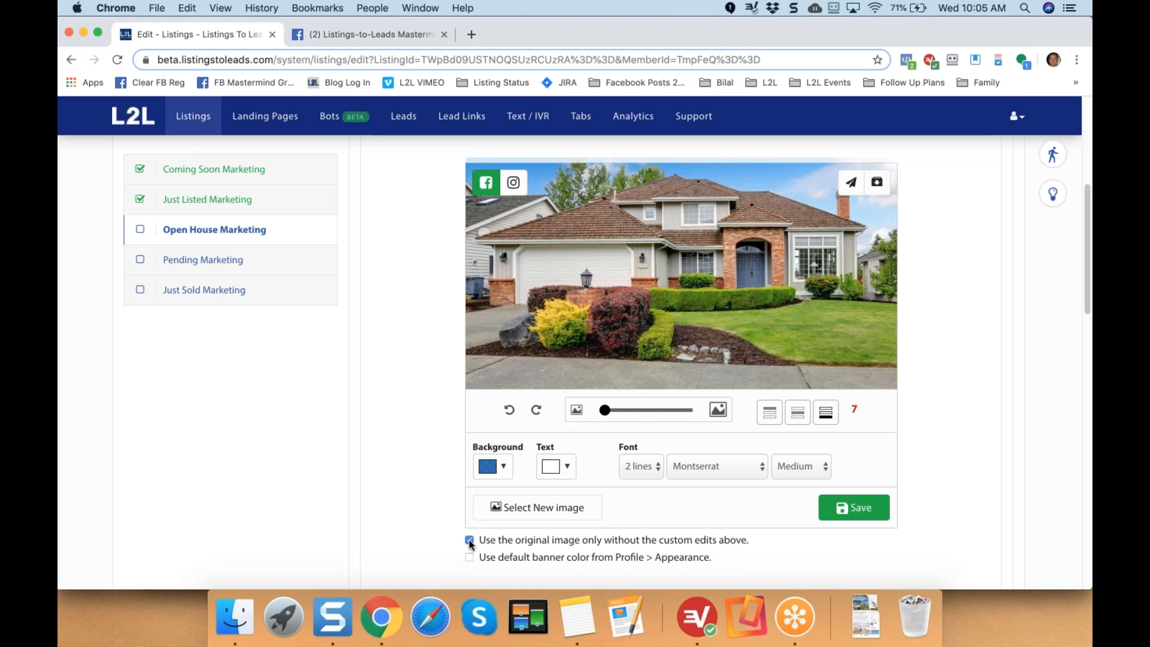
pyautogui.click(469, 540)
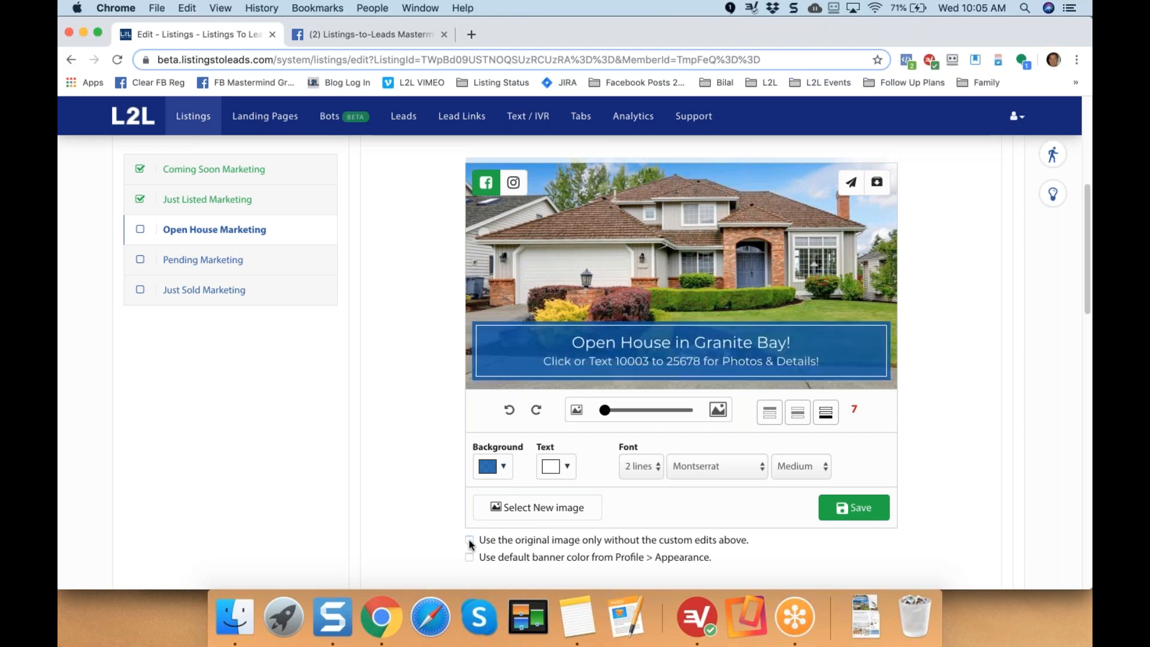
pyautogui.click(469, 540)
pyautogui.click(468, 540)
pyautogui.scroll(2, 429, 507)
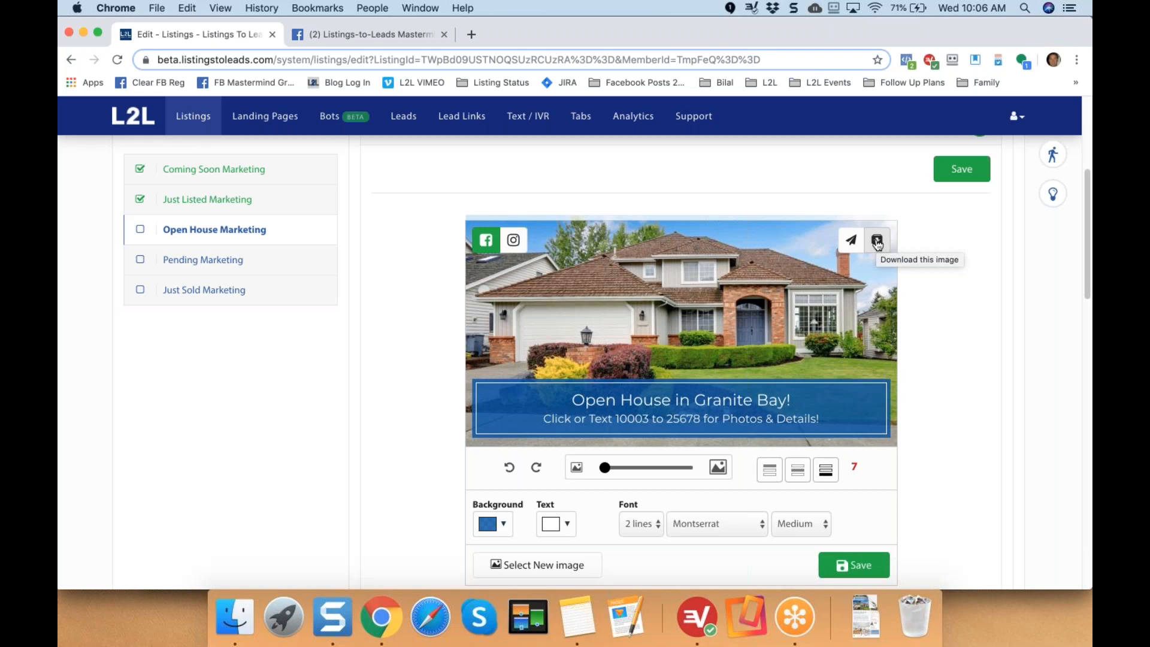
# Switch to the Instagram share image and replace the house photo with the kitchen photo.
pyautogui.click(513, 240)
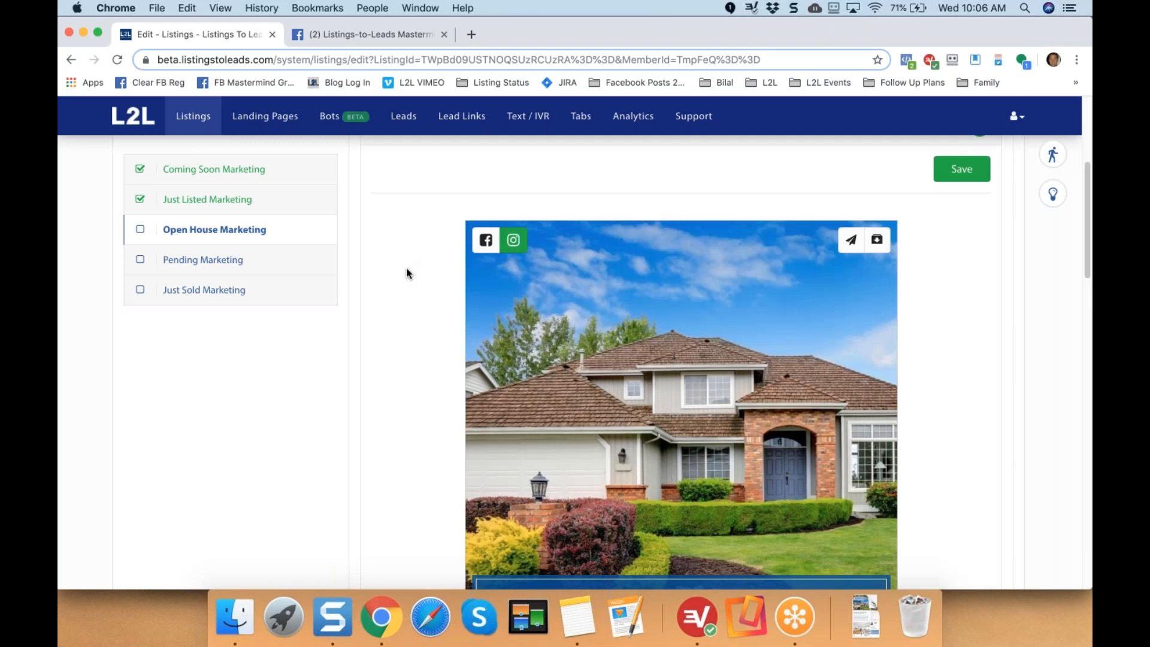
pyautogui.scroll(-3, 406, 267)
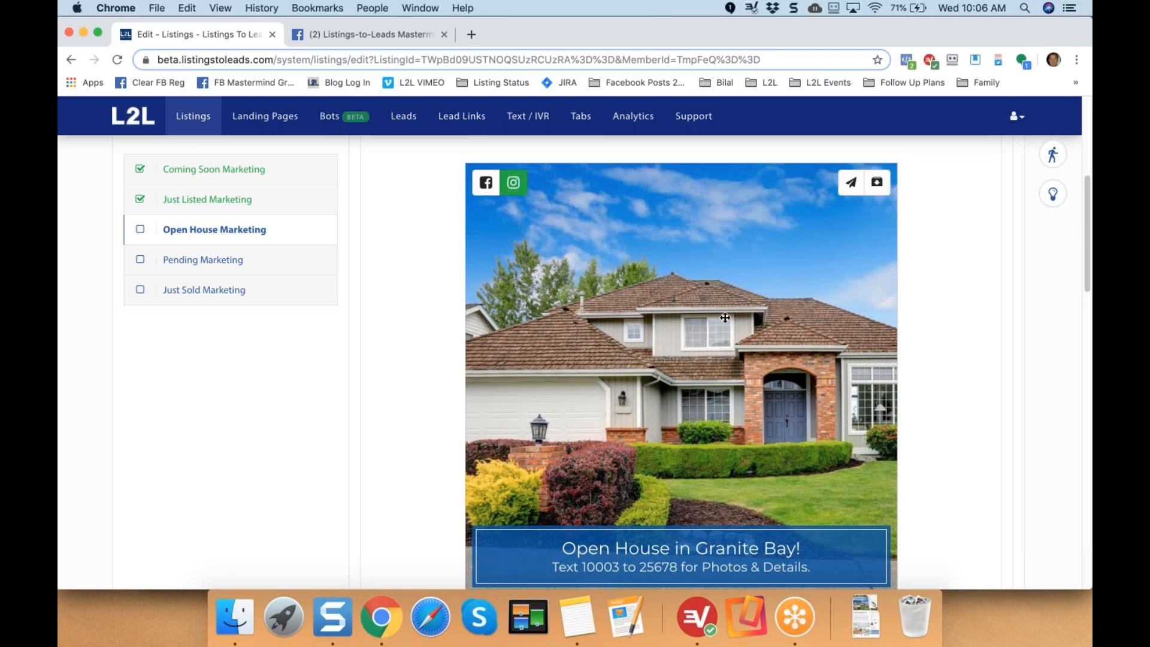
pyautogui.scroll(-3, 527, 359)
pyautogui.scroll(-1, 534, 538)
pyautogui.click(490, 557)
pyautogui.click(419, 431)
pyautogui.scroll(-3, 419, 431)
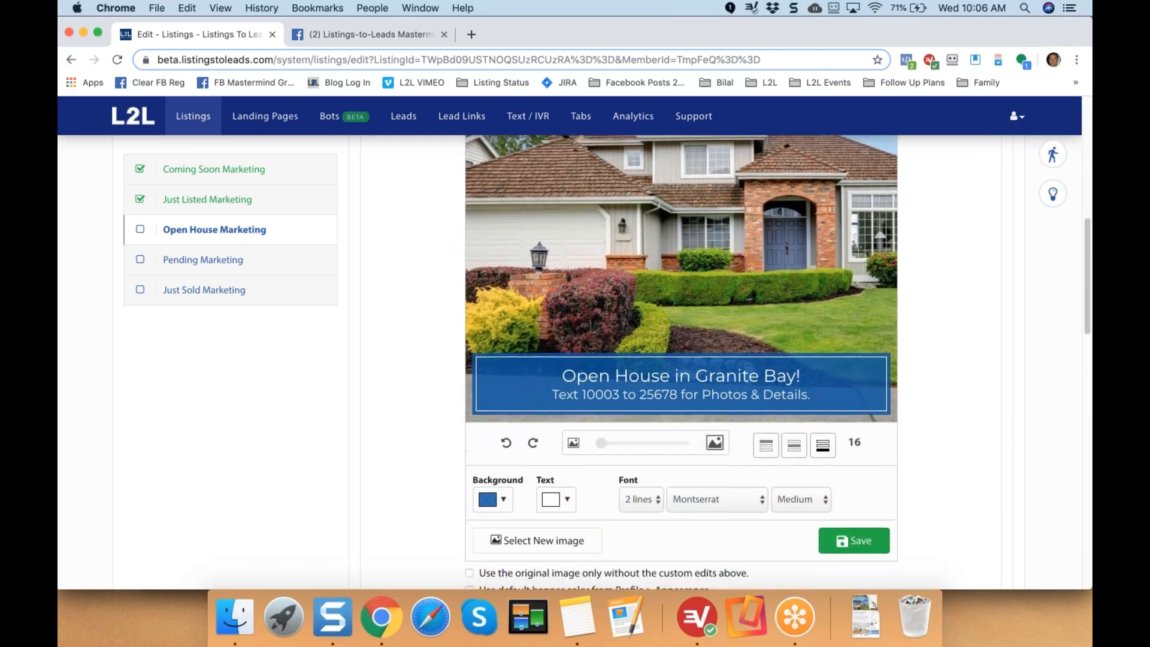
pyautogui.click(501, 511)
pyautogui.scroll(-1, 539, 479)
pyautogui.scroll(-1, 613, 434)
pyautogui.click(645, 511)
# Place the banner at the bottom of the kitchen image.
pyautogui.scroll(5, 437, 372)
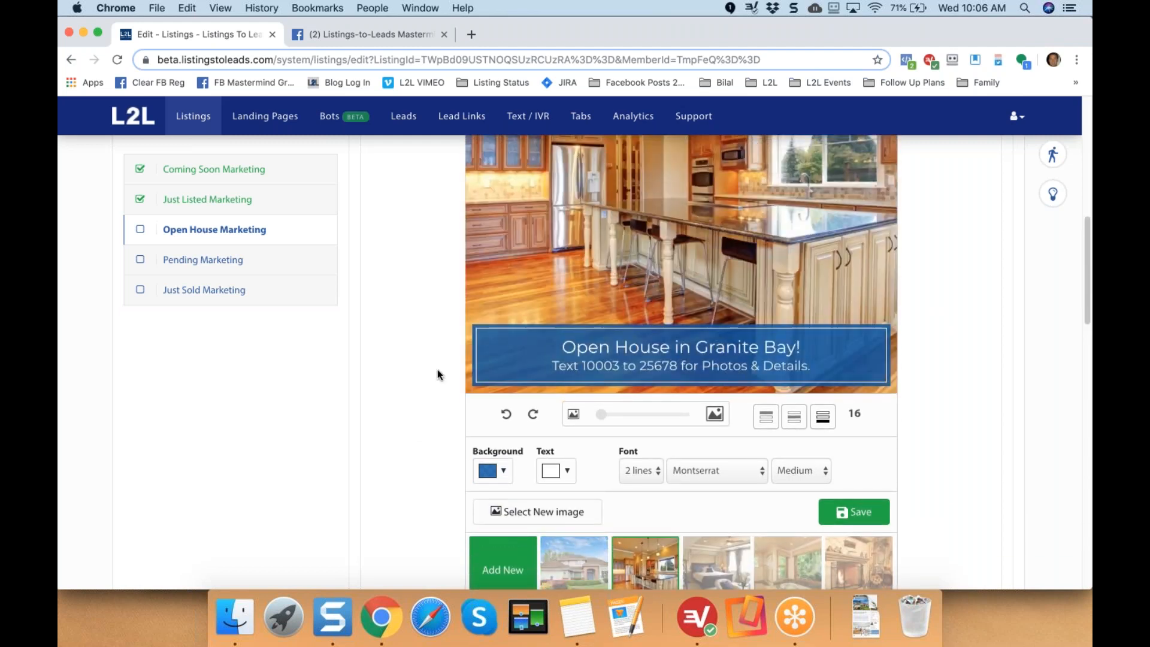
pyautogui.scroll(-2, 437, 375)
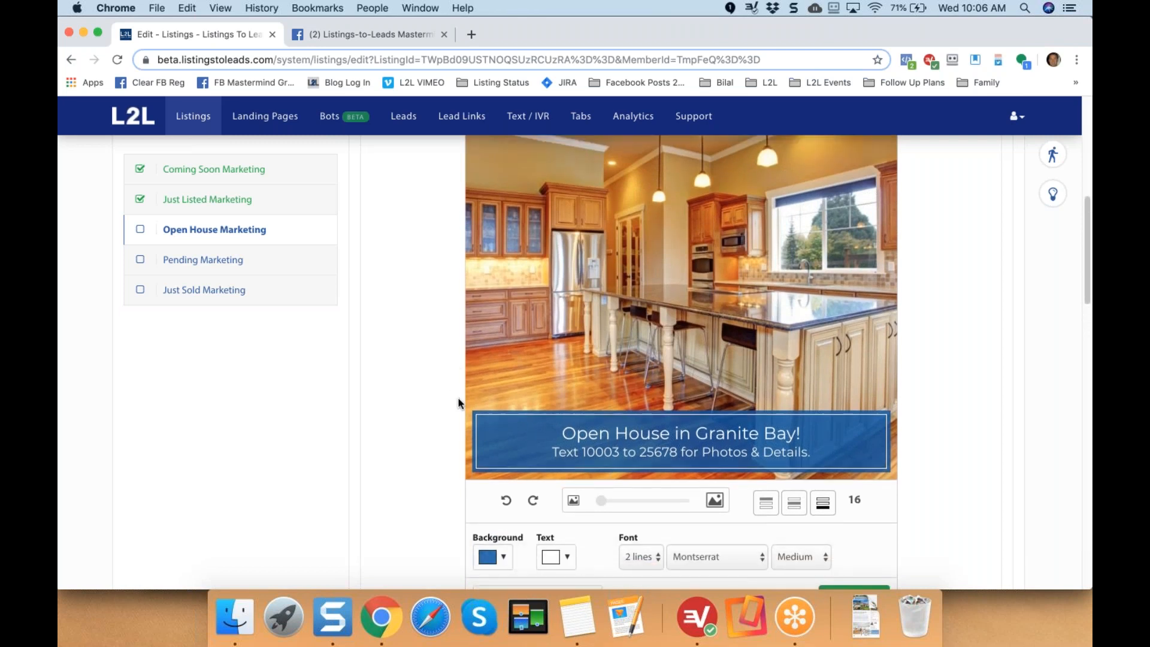
pyautogui.click(766, 444)
pyautogui.scroll(6, 446, 371)
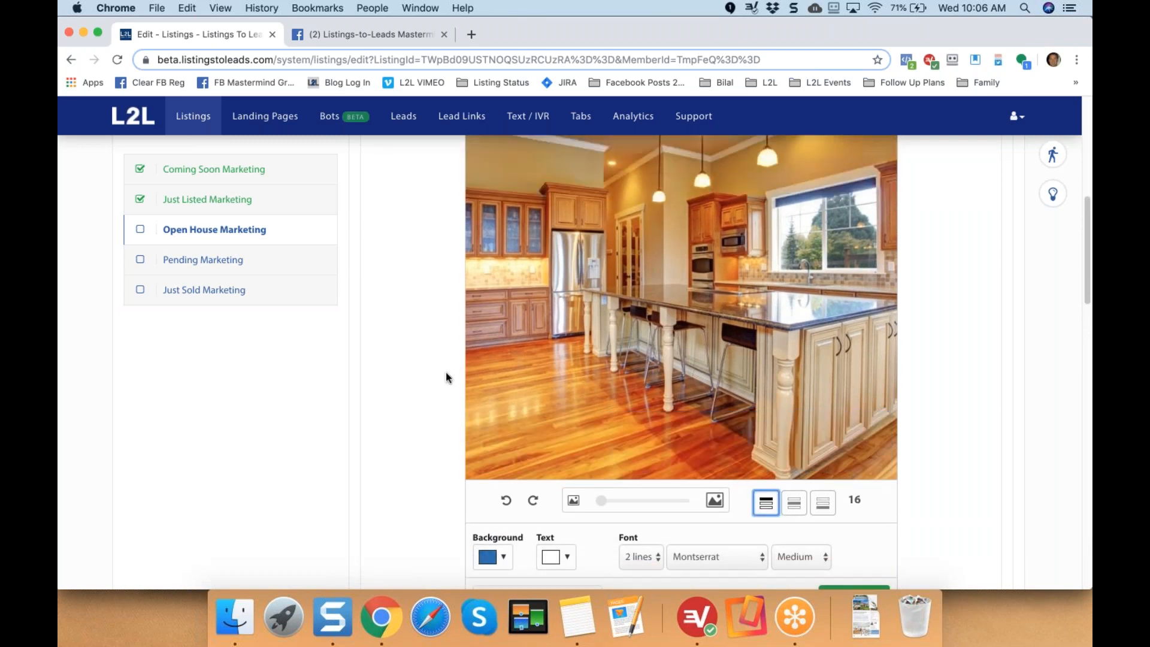
pyautogui.scroll(-3, 446, 377)
pyautogui.click(822, 531)
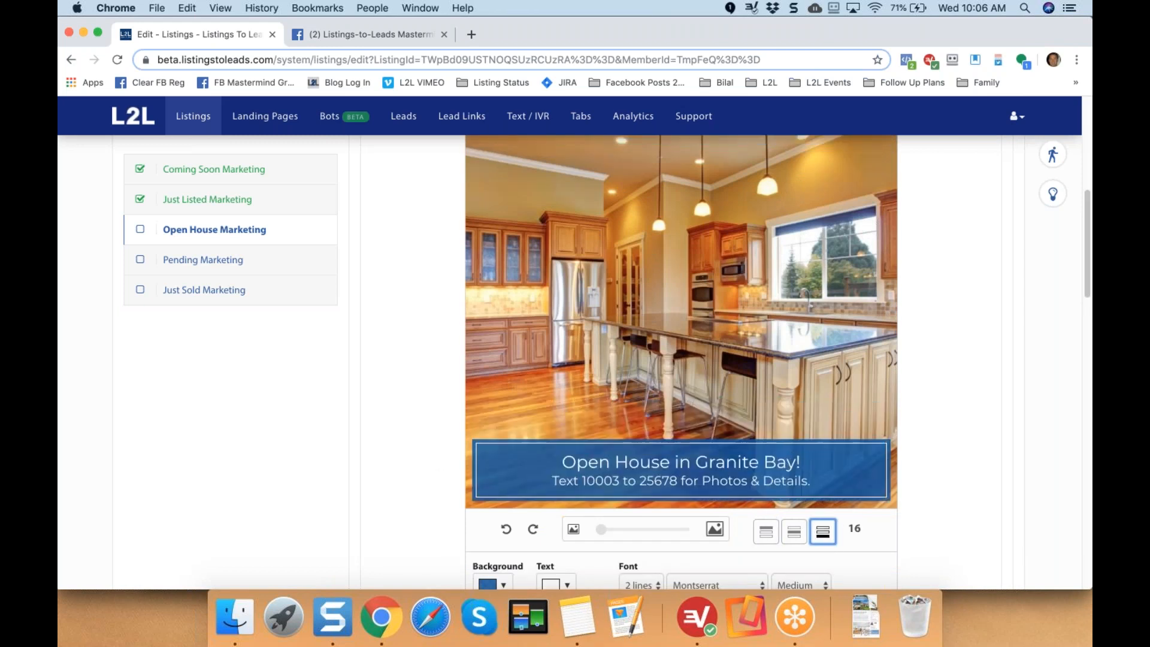
pyautogui.scroll(3, 436, 462)
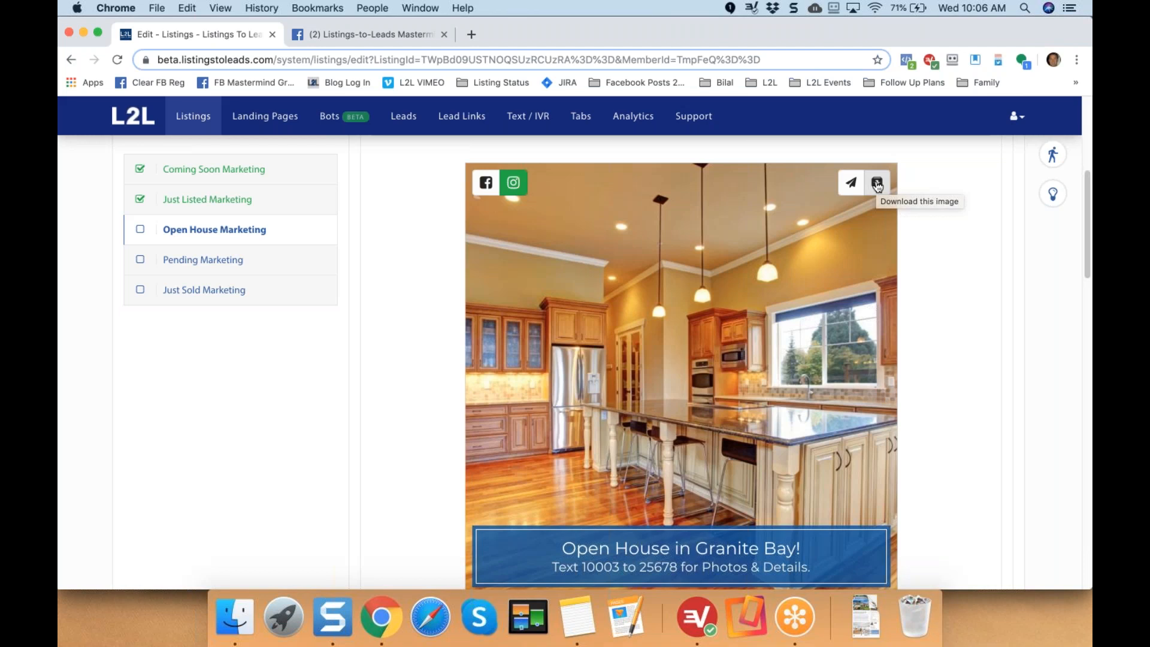
# Download the Instagram share image and return to the Facebook version.
pyautogui.click(877, 186)
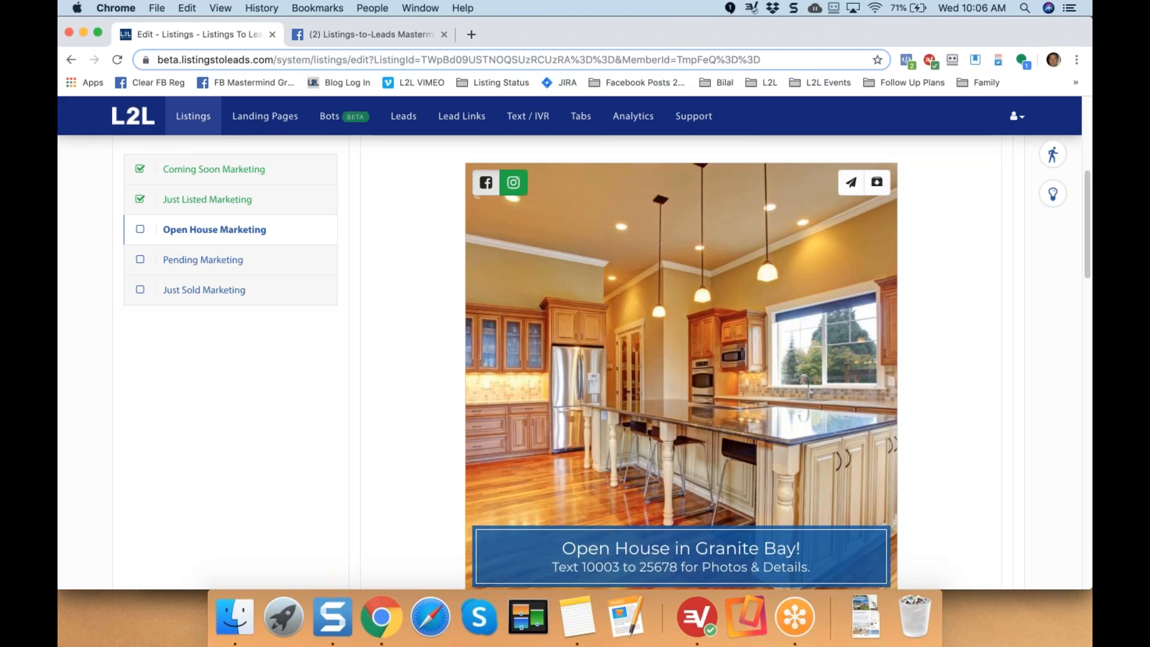
pyautogui.click(486, 182)
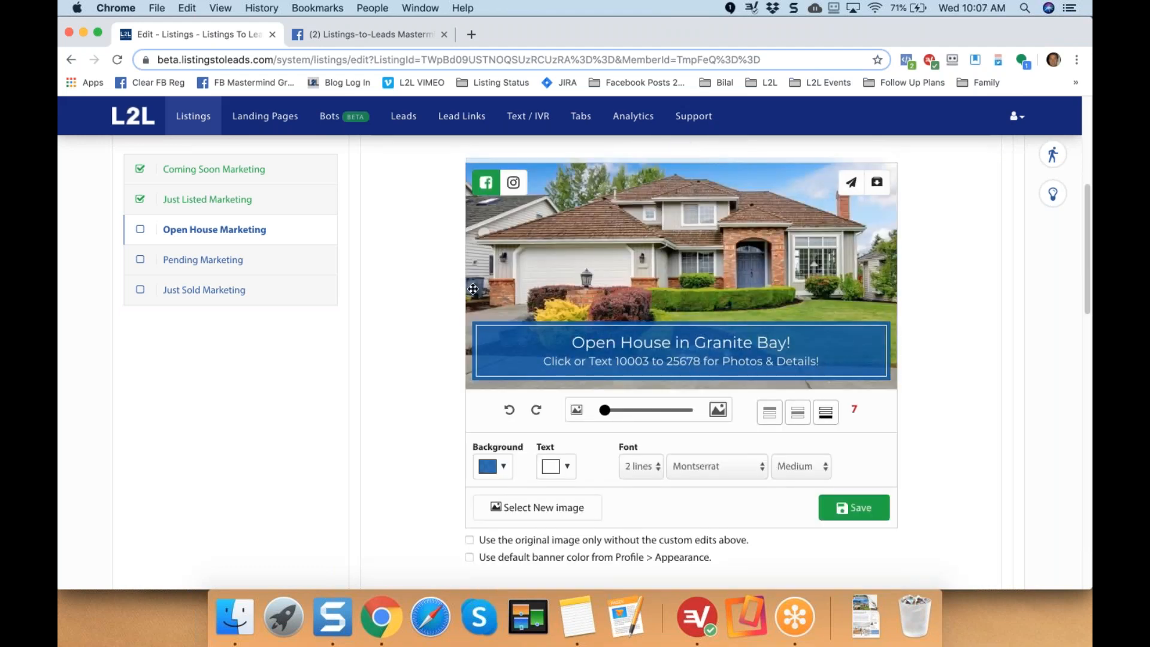
pyautogui.click(514, 183)
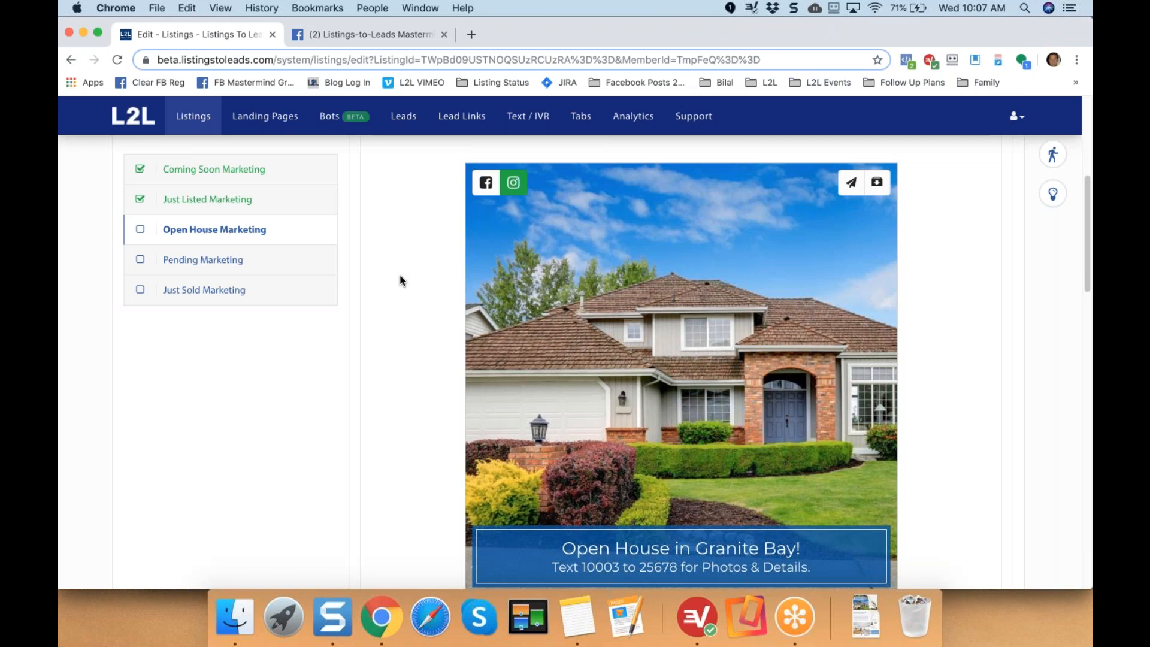
pyautogui.click(485, 183)
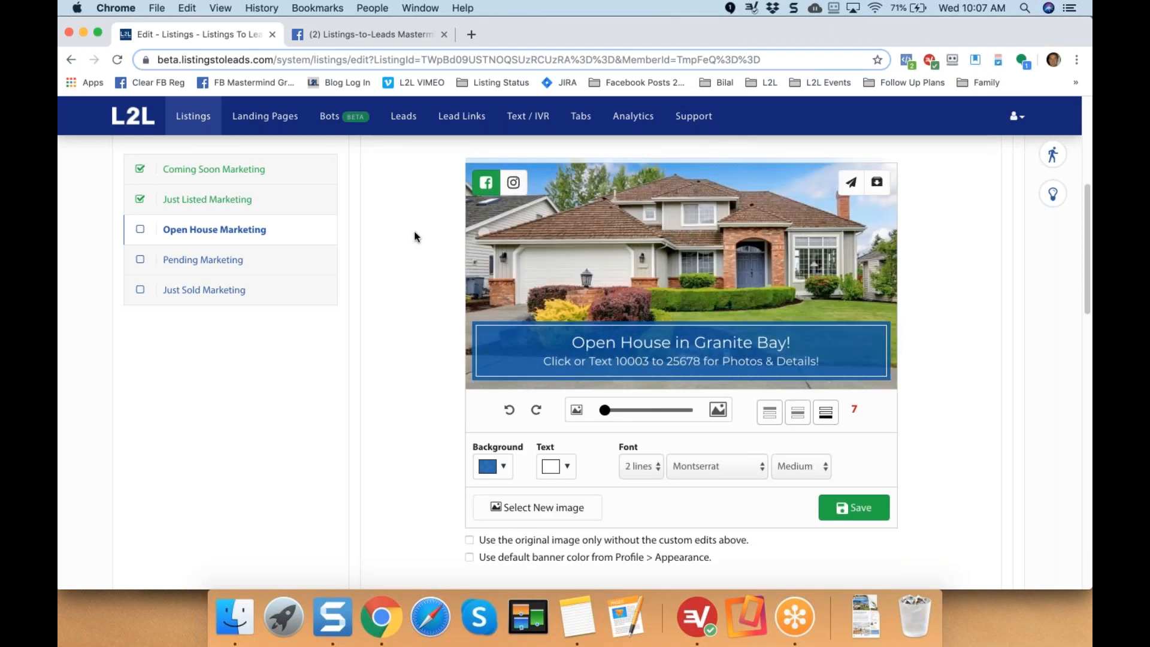
pyautogui.scroll(2, 415, 236)
pyautogui.scroll(3, 415, 236)
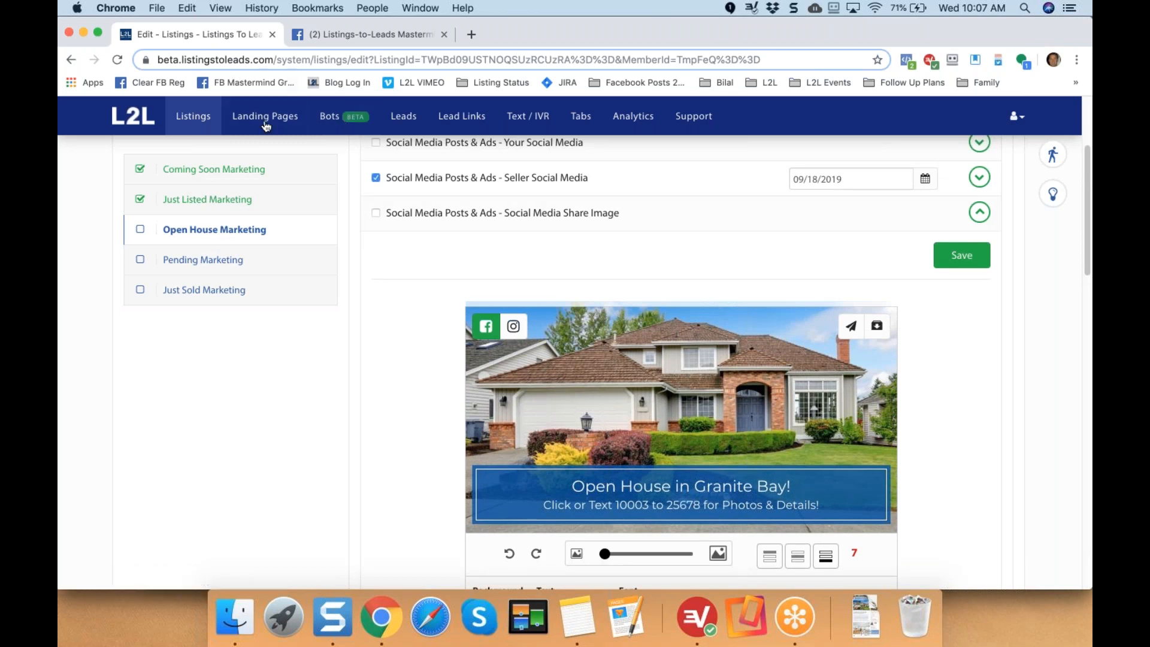
pyautogui.click(330, 117)
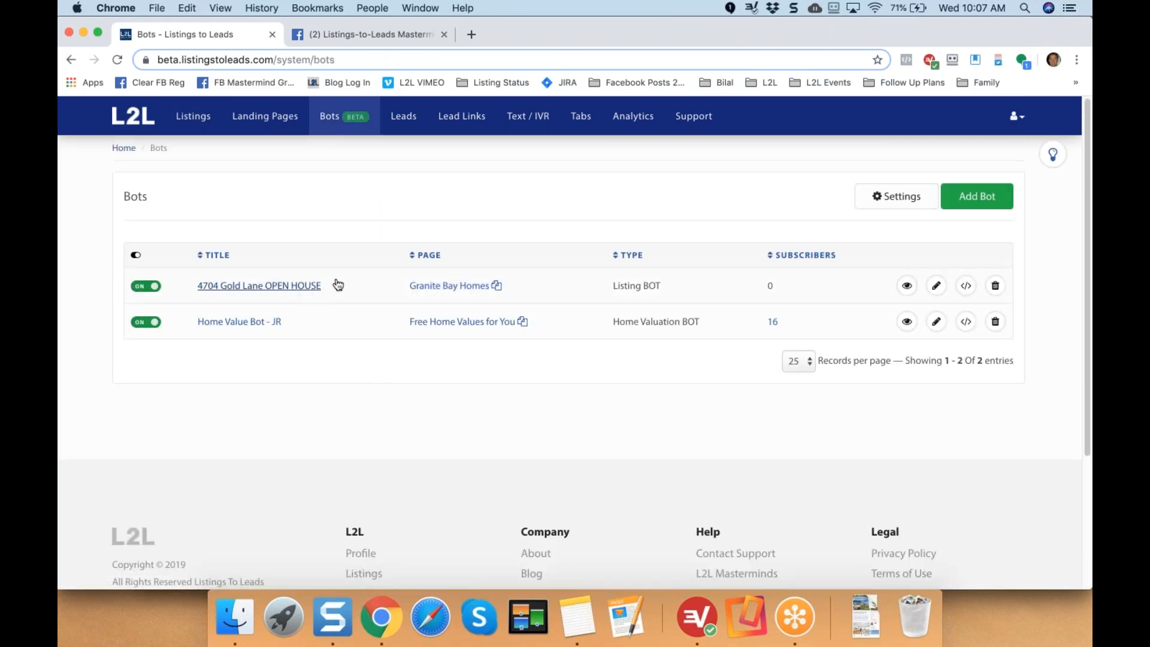
pyautogui.click(359, 37)
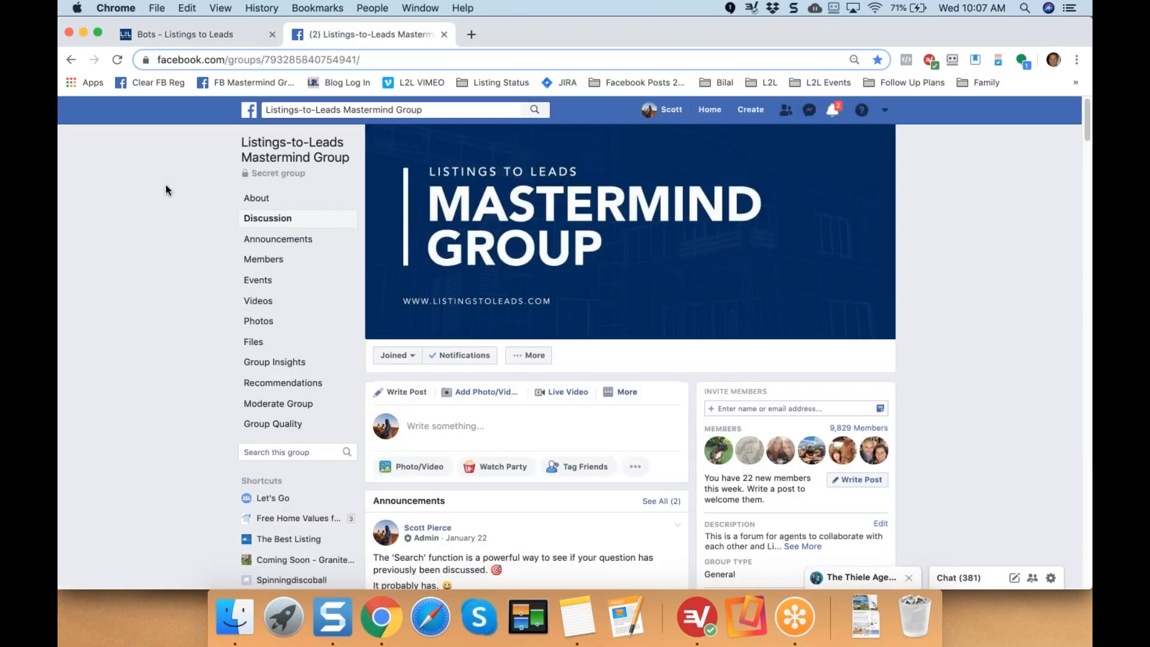
# Start a new Facebook ad from the Create menu.
pyautogui.click(753, 110)
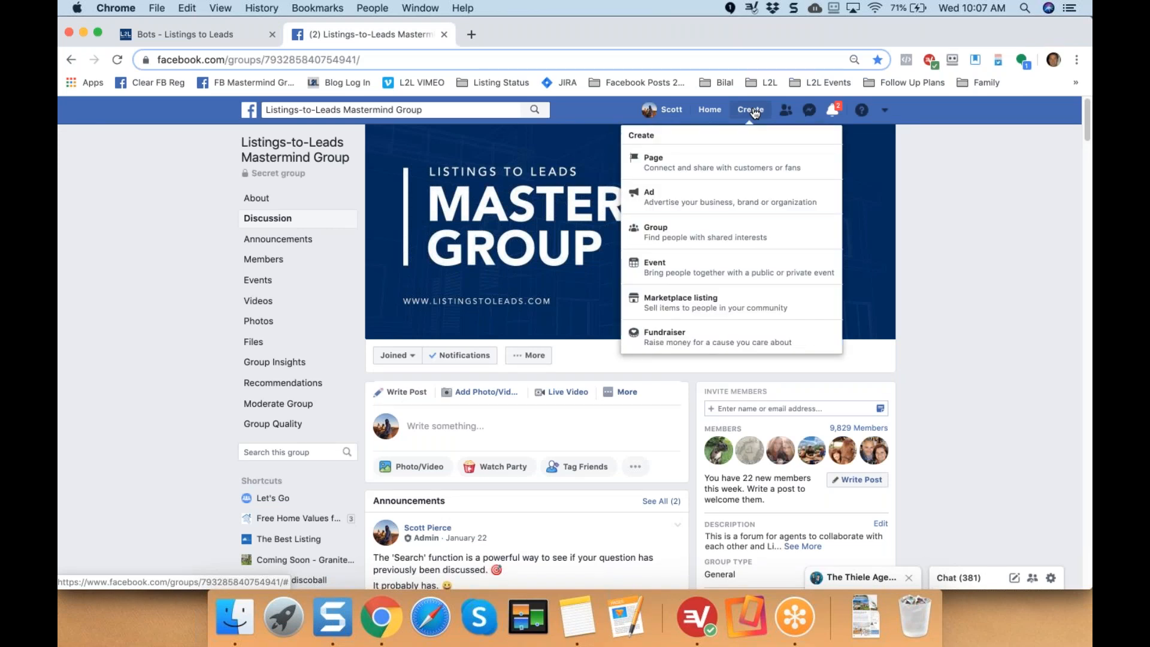
pyautogui.click(691, 204)
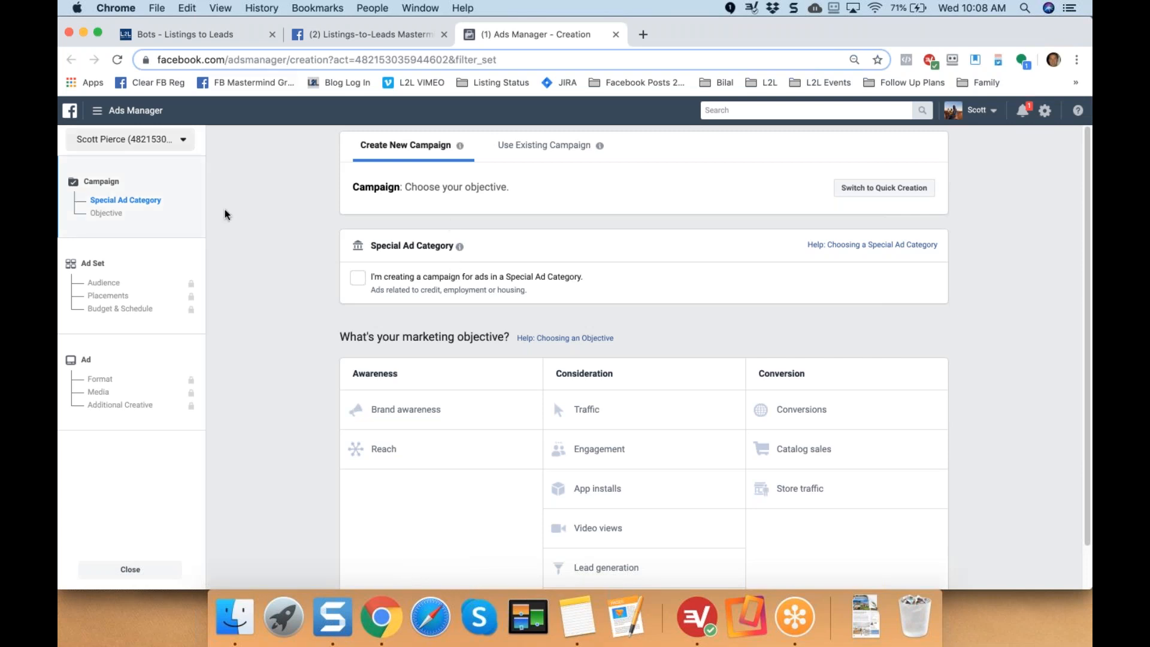
# Switch to the Listings-to-Leads ad account and discard the earlier draft to start a fresh campaign.
pyautogui.click(183, 142)
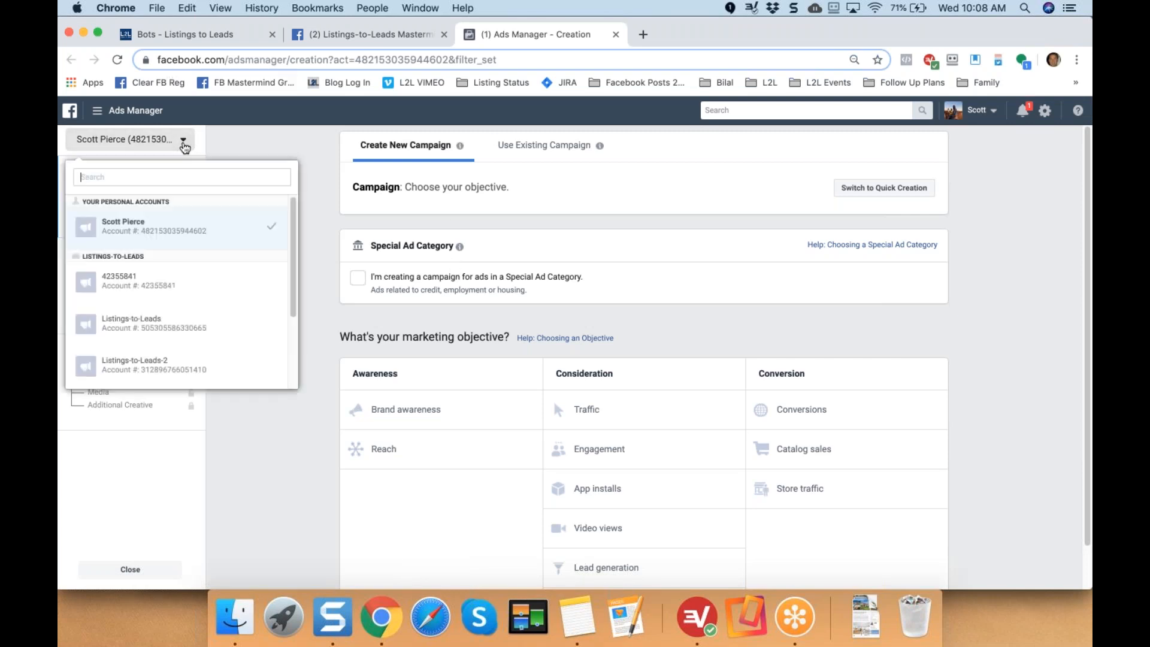
pyautogui.click(138, 330)
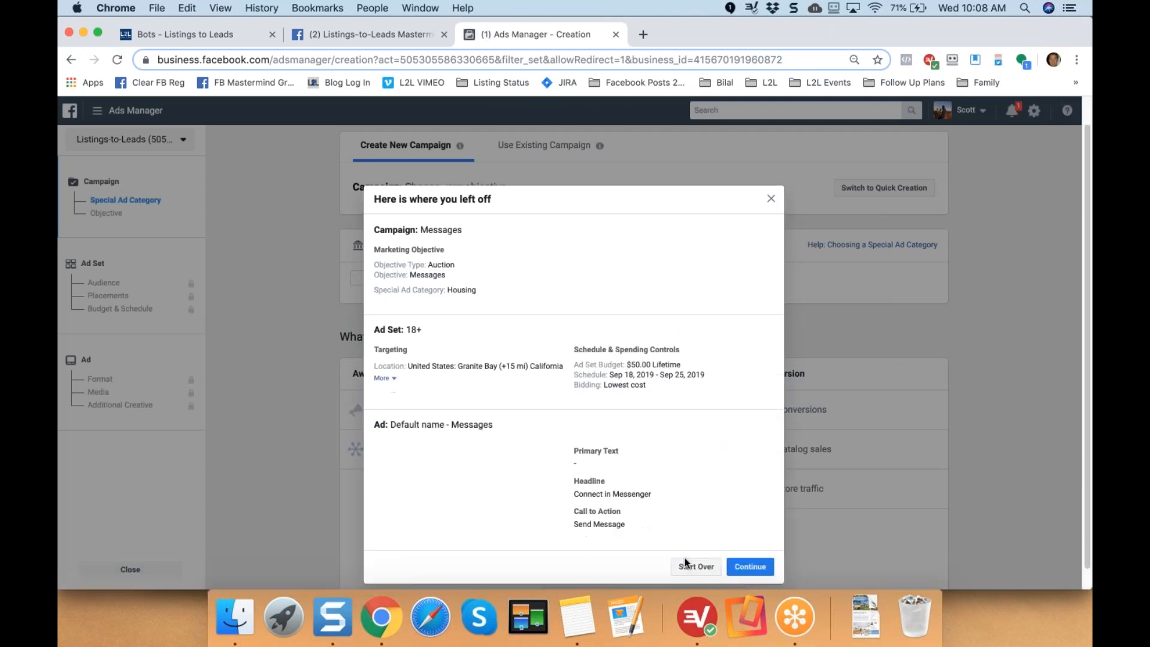
pyautogui.click(686, 564)
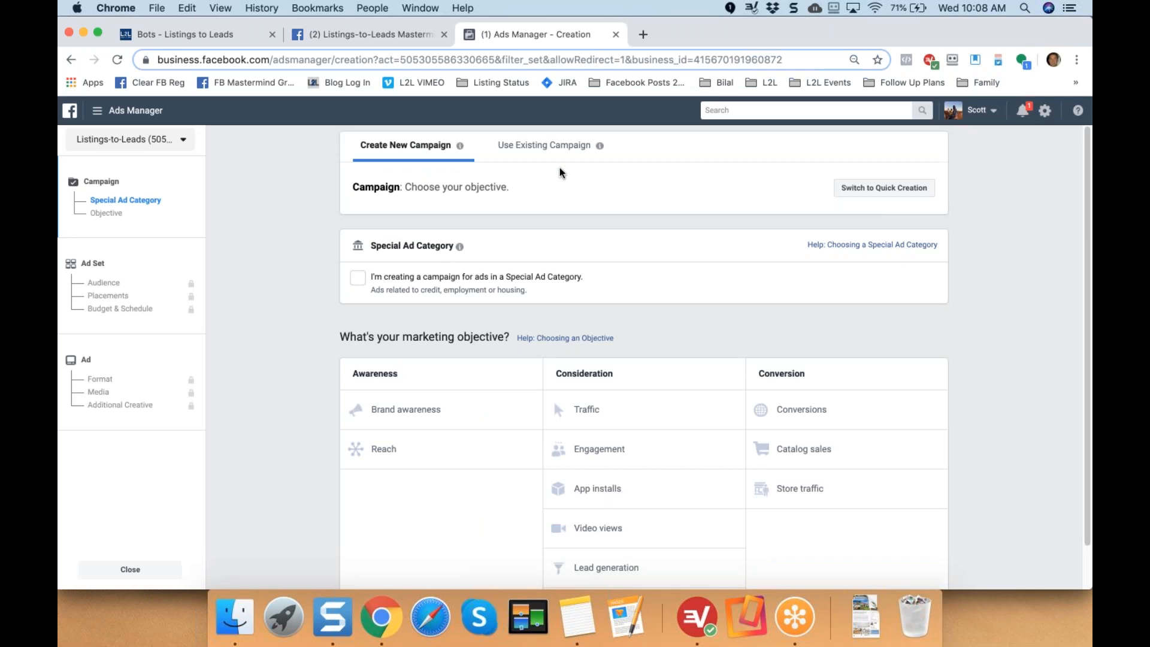
pyautogui.moveTo(370, 246); pyautogui.dragTo(449, 246)
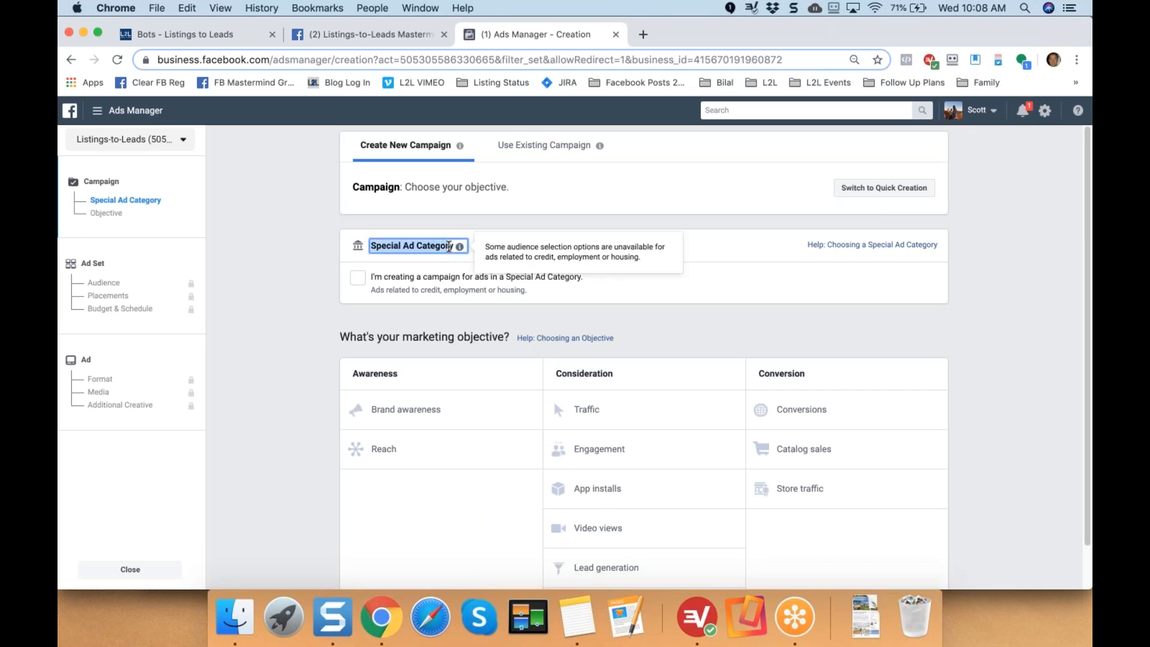
# Mark the campaign as a Special Ad Category of Housing.
pyautogui.click(305, 245)
pyautogui.click(361, 280)
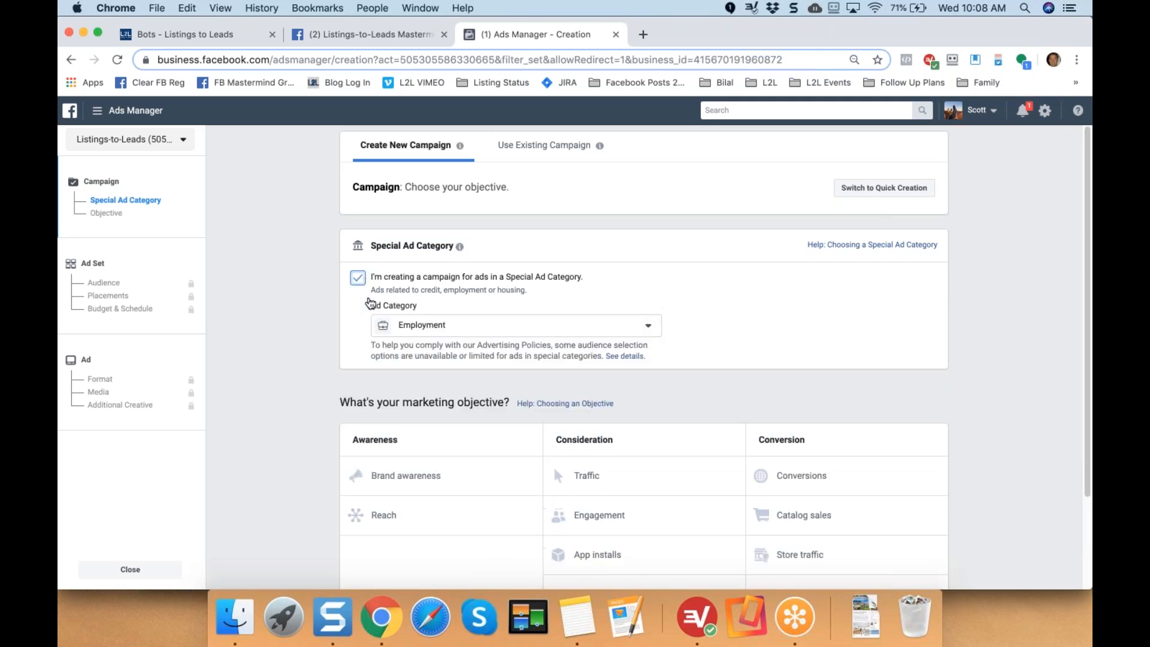
pyautogui.click(412, 333)
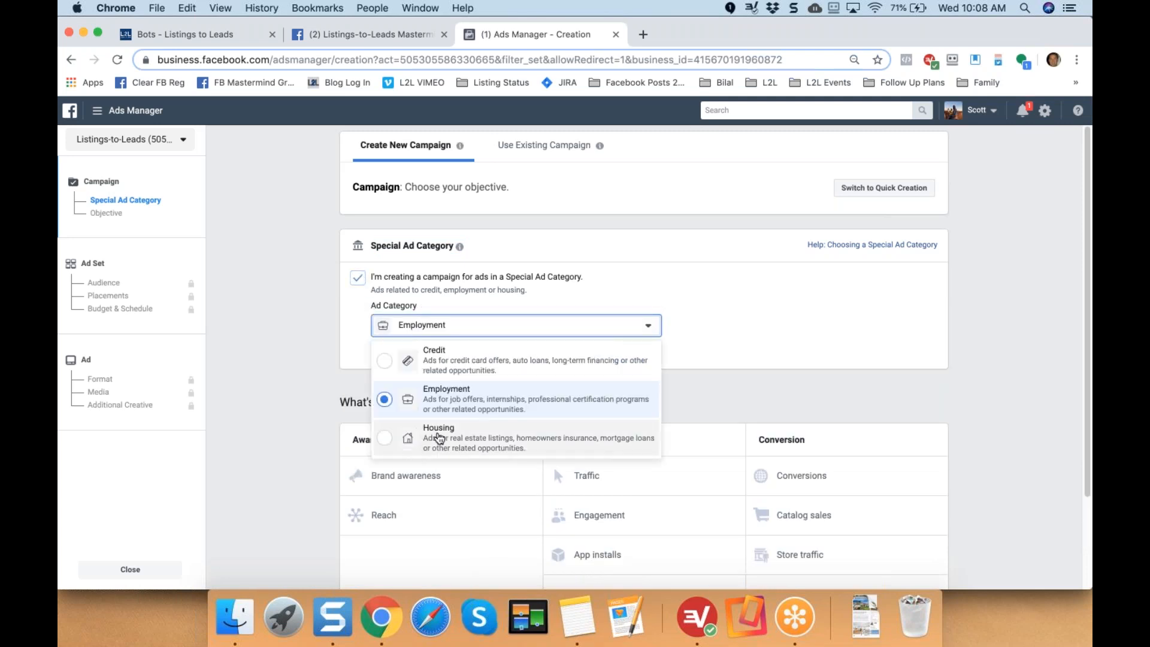
pyautogui.click(418, 448)
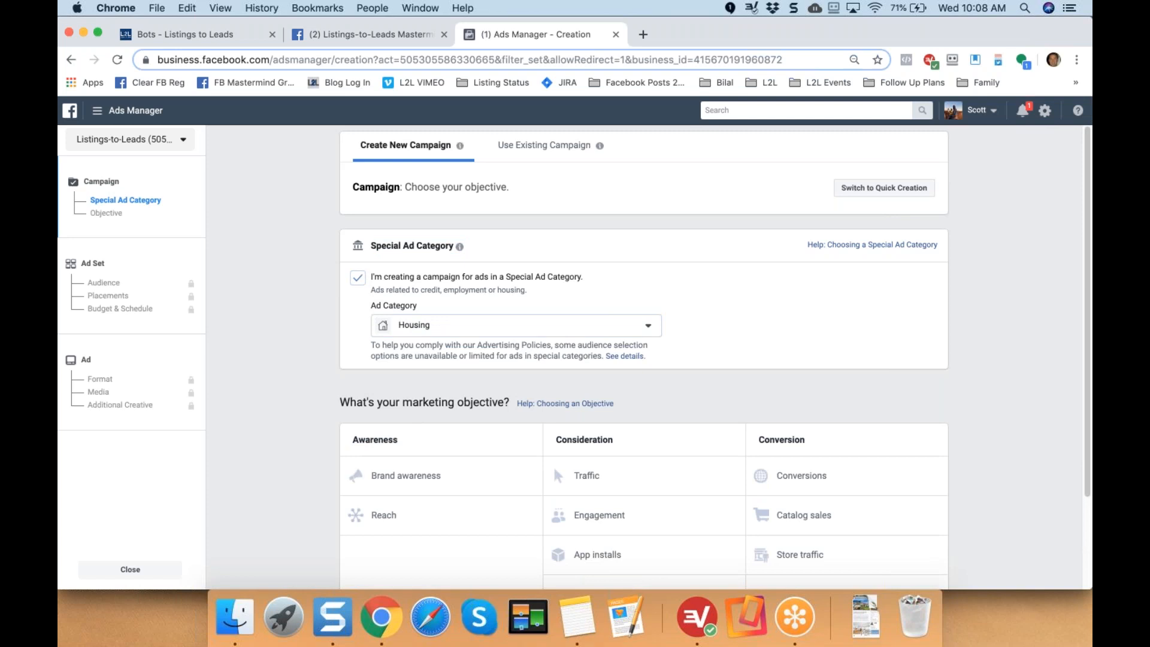
pyautogui.scroll(-3, 346, 280)
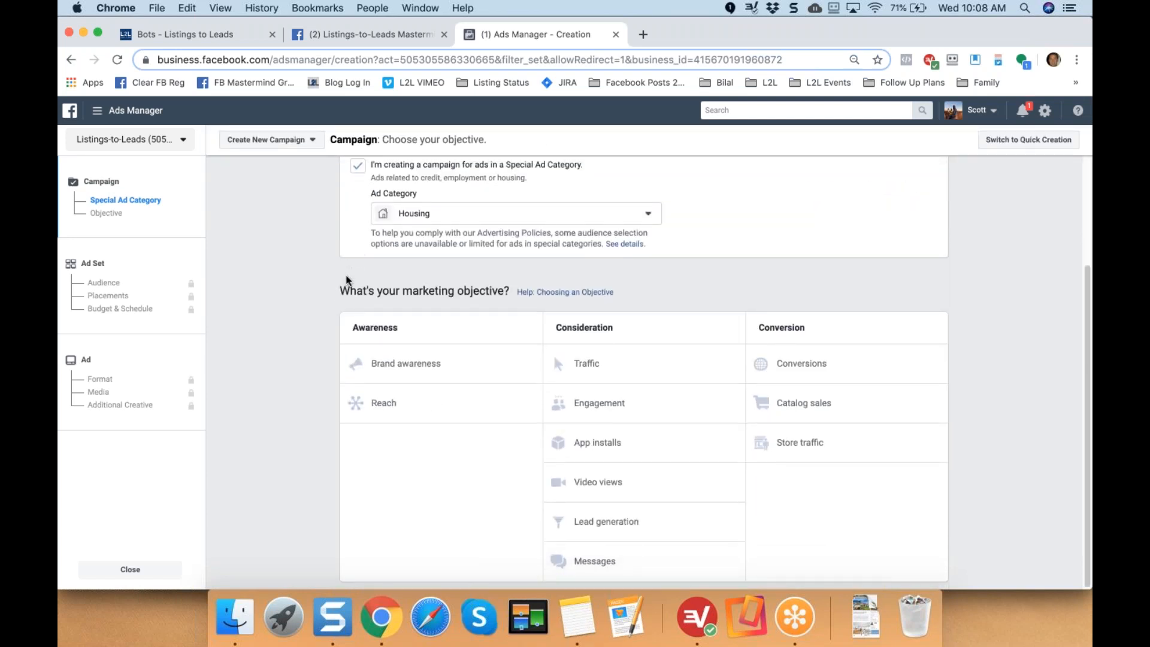
pyautogui.moveTo(340, 290); pyautogui.dragTo(489, 291)
# Choose the Messages objective and continue to the ad set settings.
pyautogui.click(311, 372)
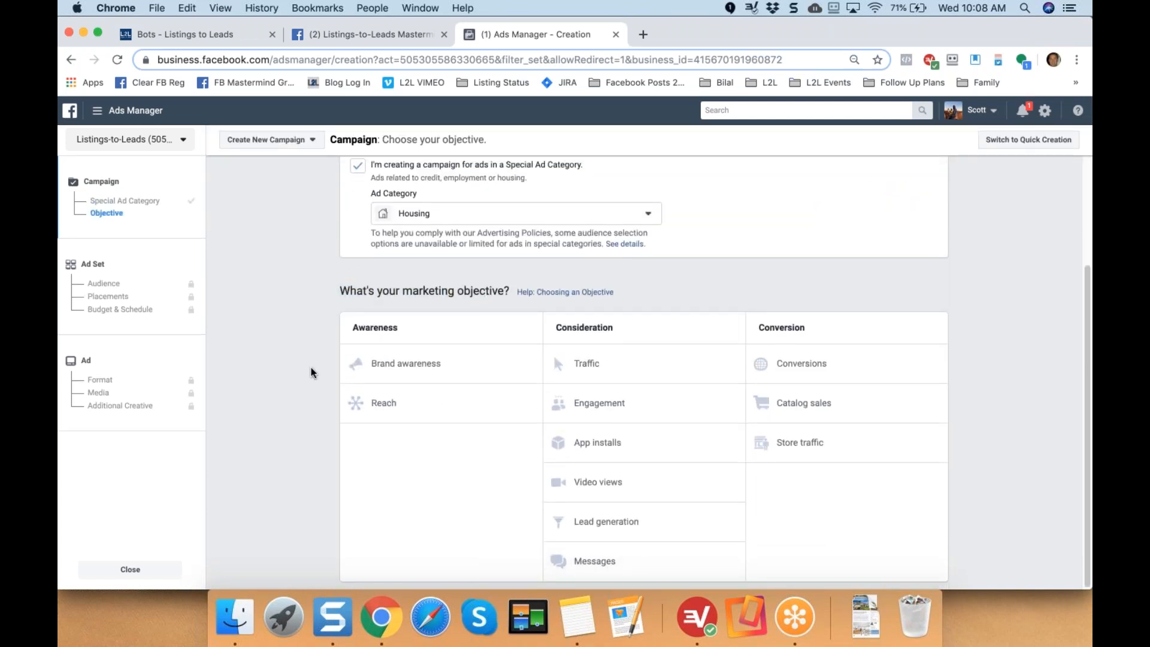
pyautogui.click(591, 558)
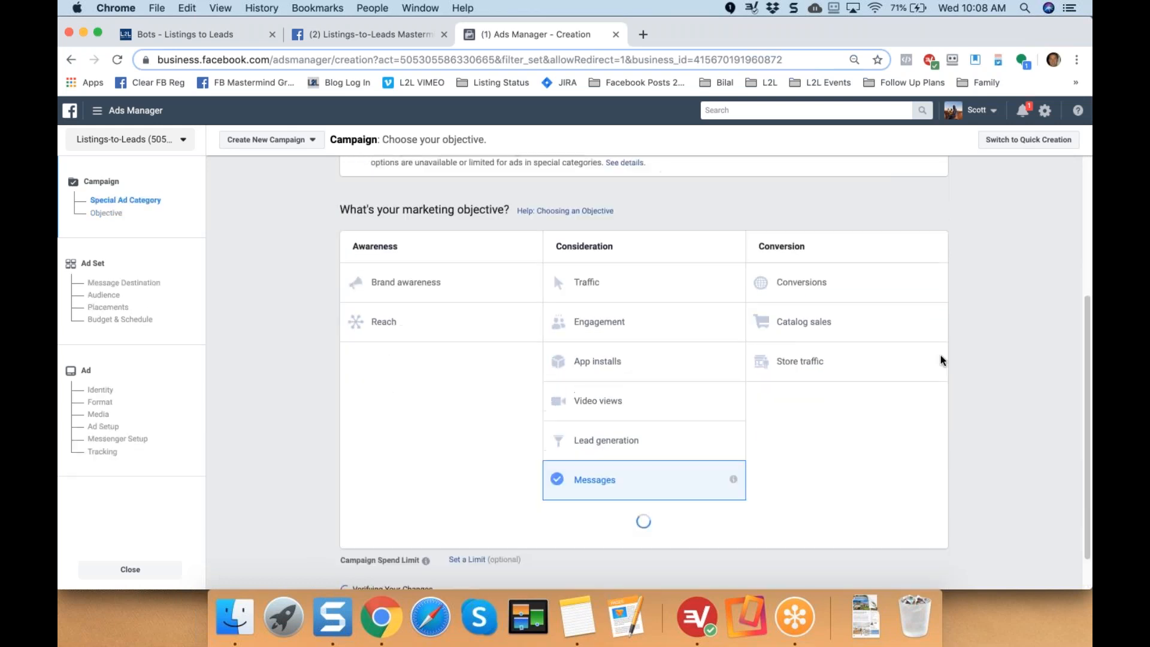
pyautogui.scroll(-3, 1023, 361)
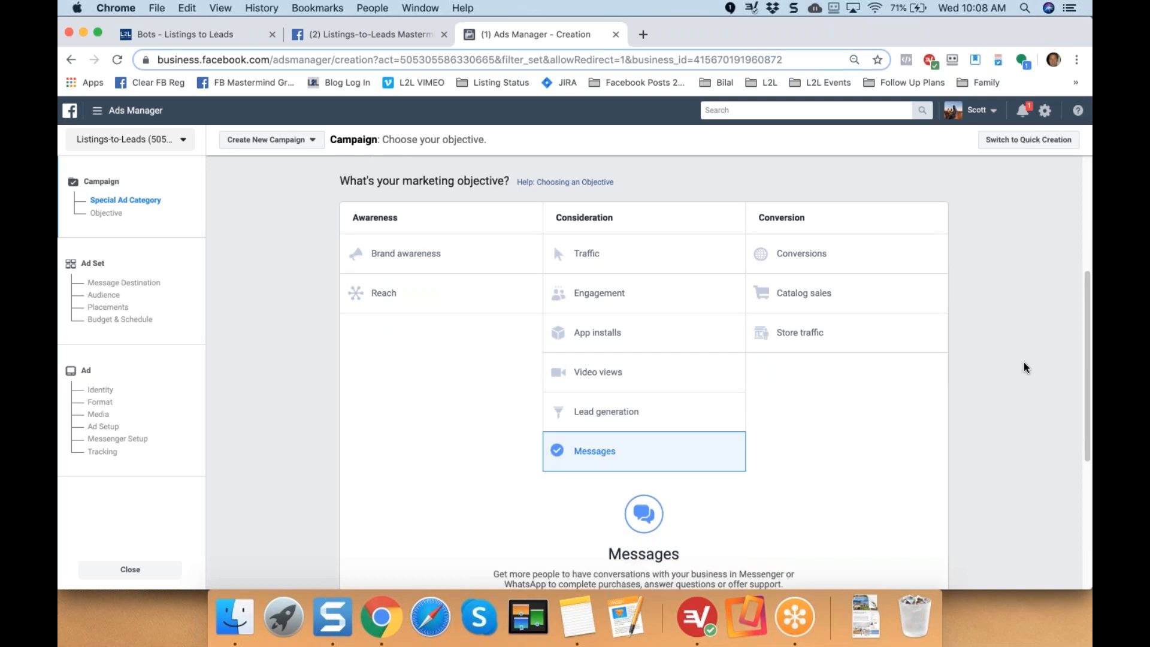
pyautogui.scroll(-5, 1022, 362)
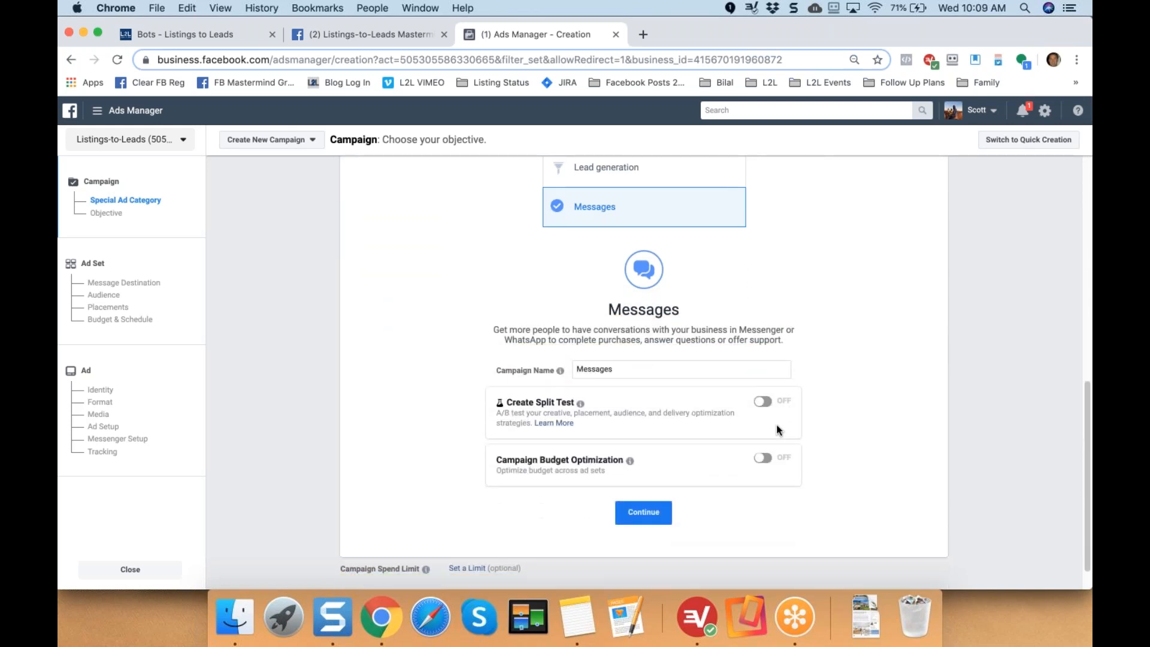
pyautogui.click(625, 354)
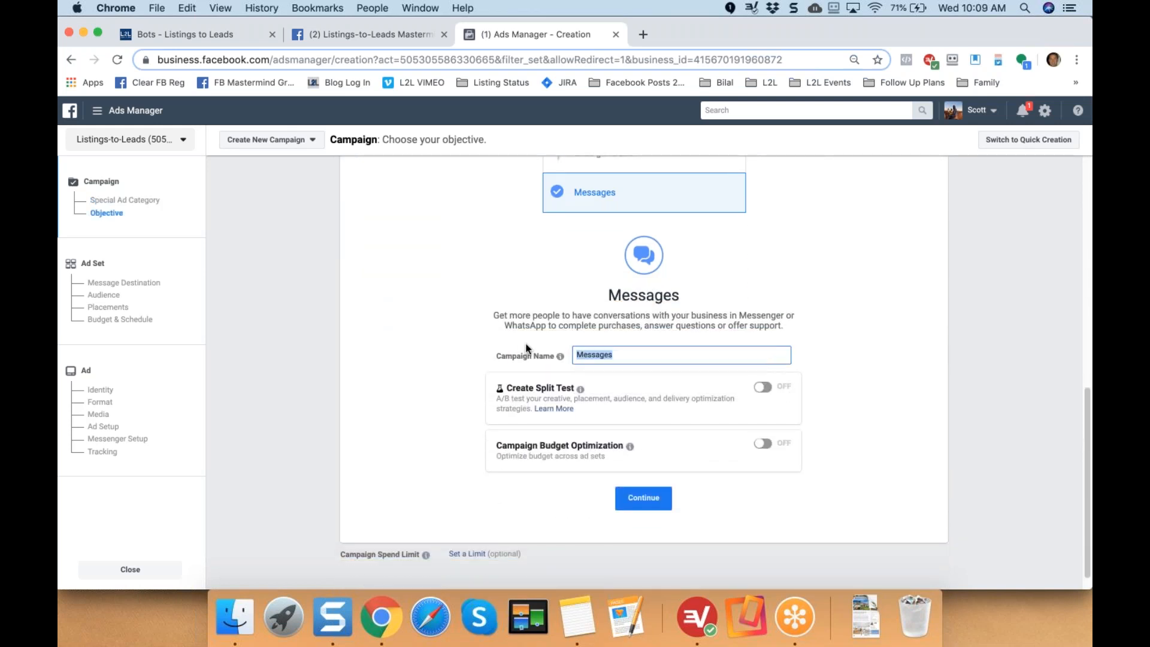
pyautogui.click(643, 498)
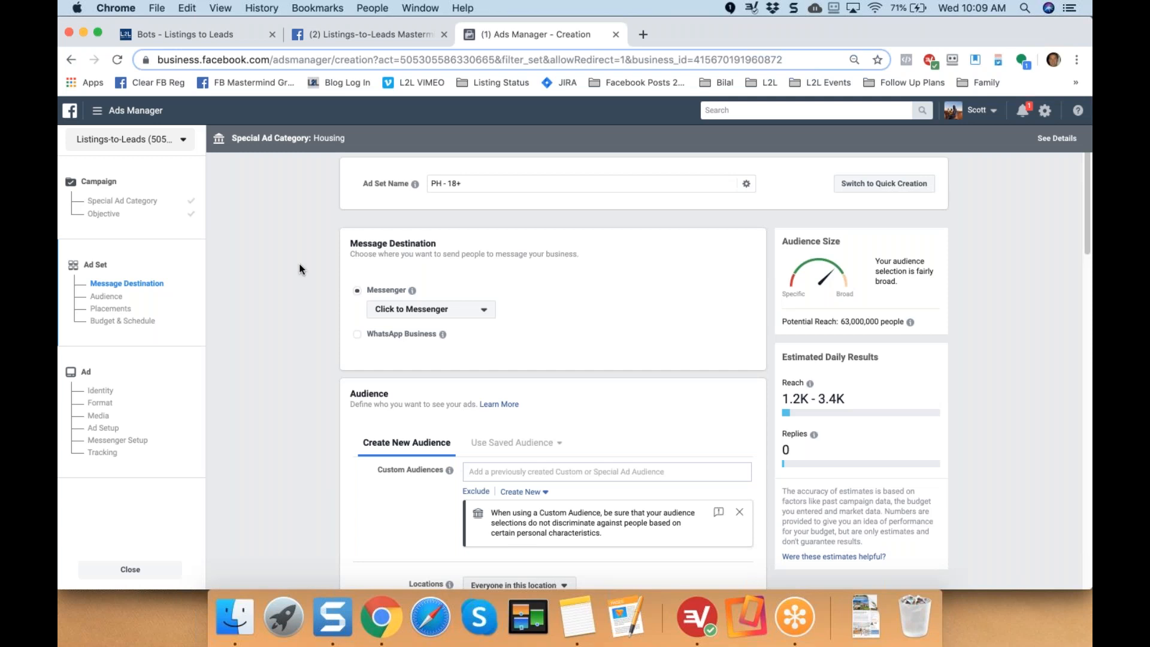
# Delete Philippines from the audience's Locations list, leaving no target location.
pyautogui.scroll(-5, 301, 269)
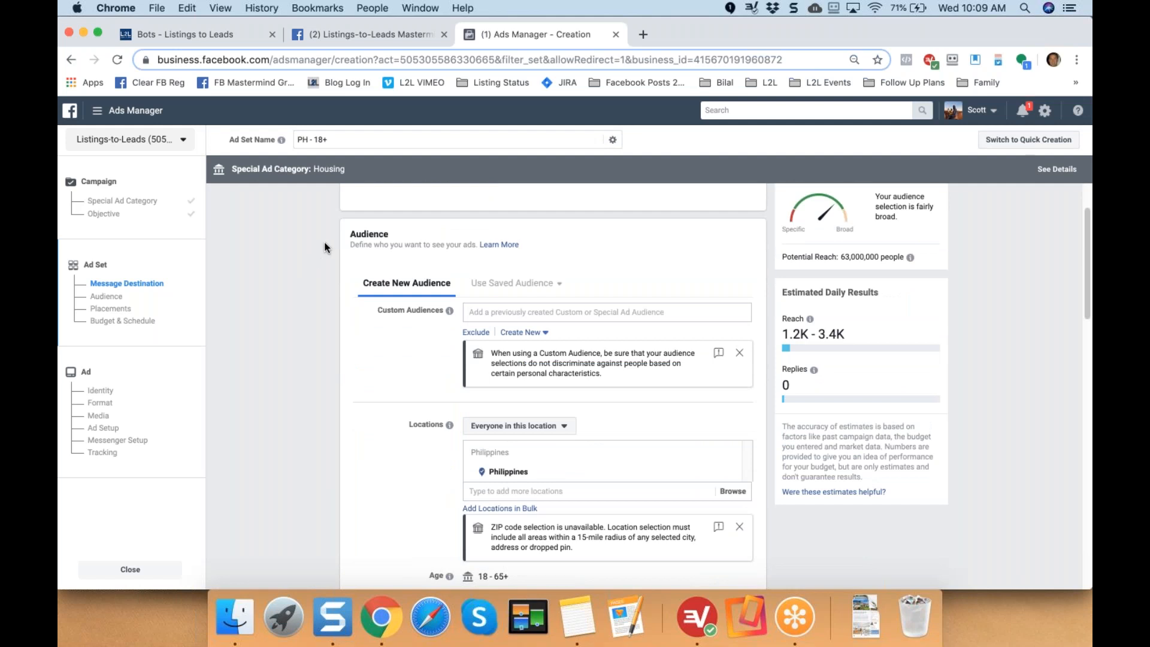
pyautogui.scroll(-3, 326, 247)
pyautogui.scroll(-3, 326, 247)
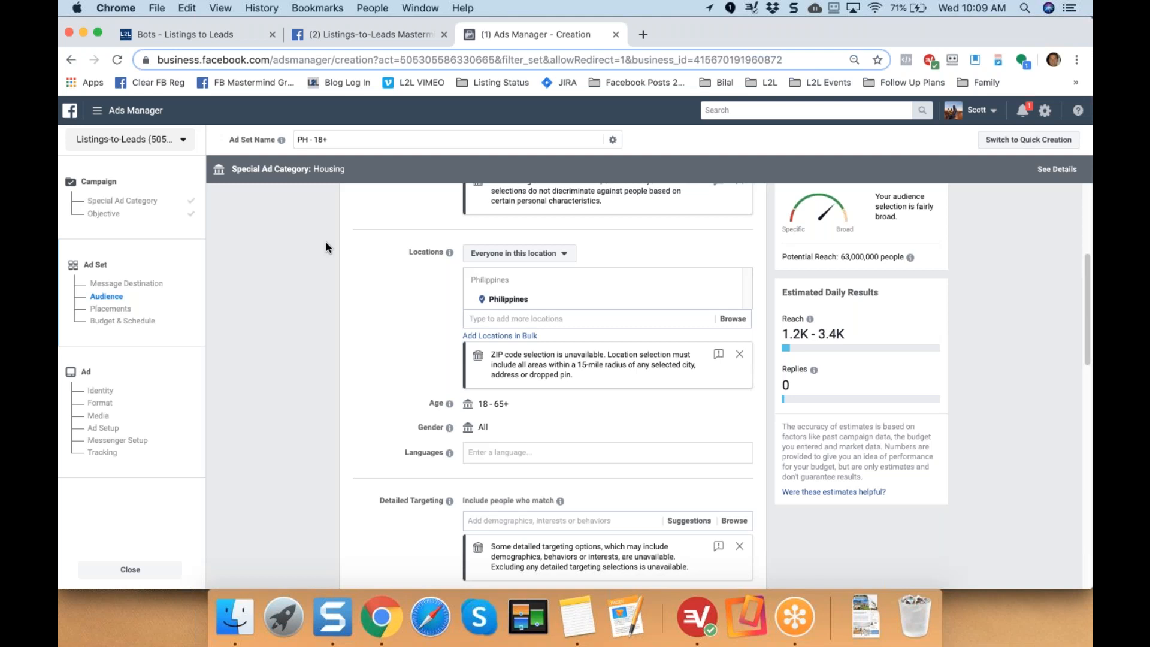
pyautogui.click(564, 254)
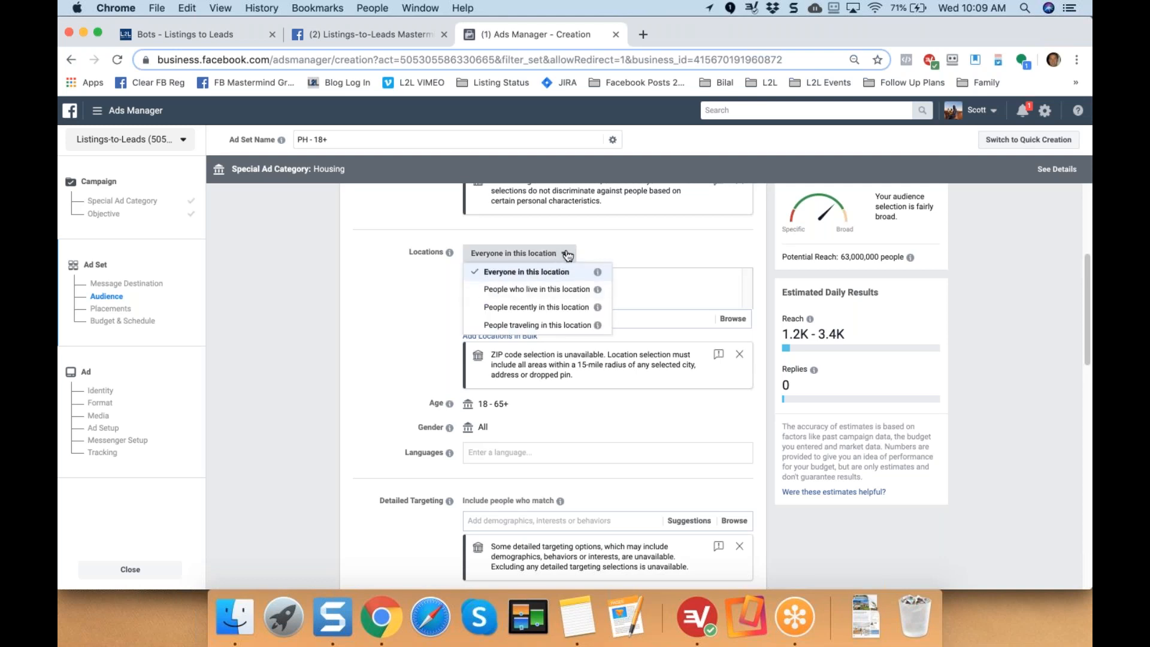
pyautogui.click(560, 255)
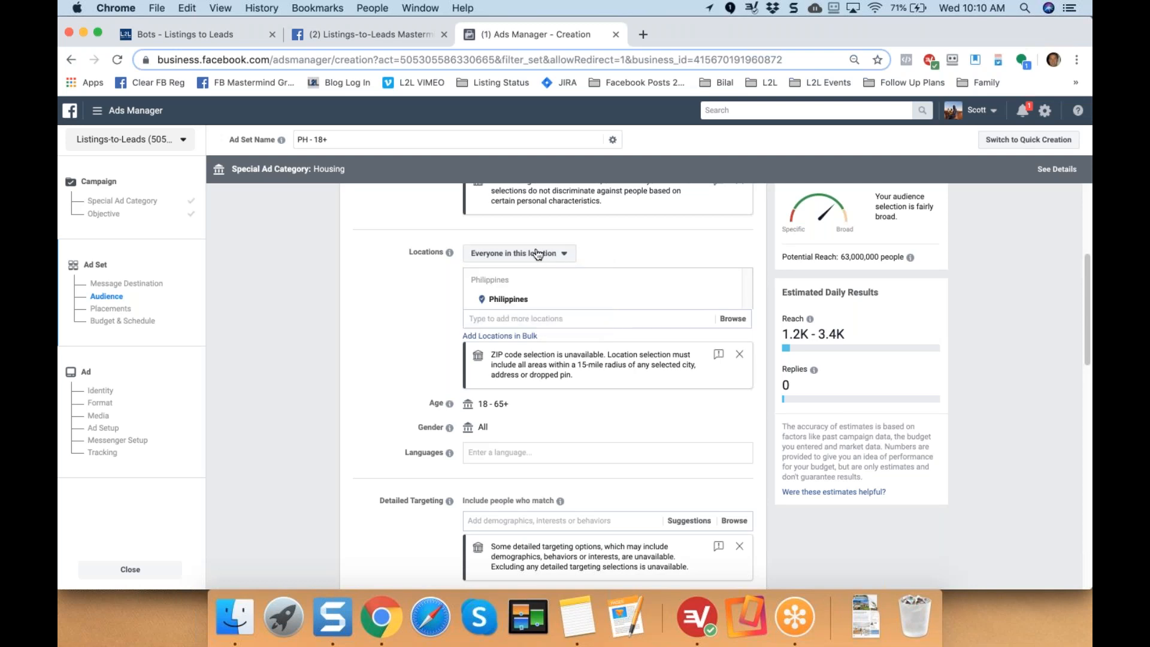
pyautogui.click(729, 301)
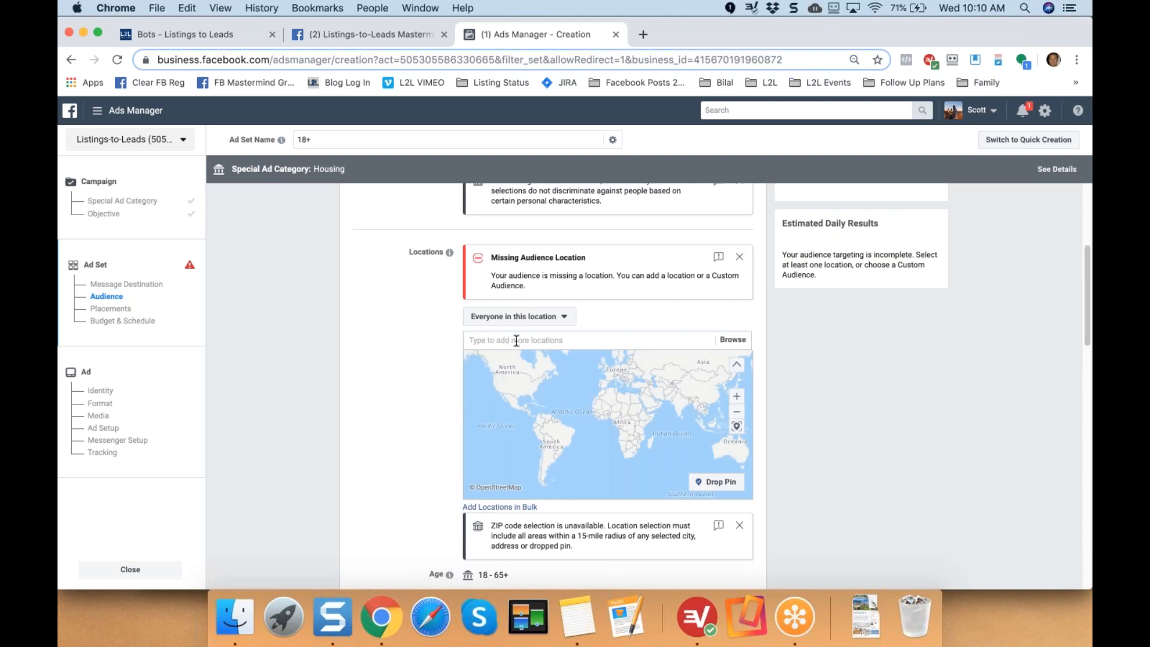
# Add Granite Bay, California, United States (+15 mi) as the audience location.
pyautogui.click(516, 341)
pyautogui.write('Gr')
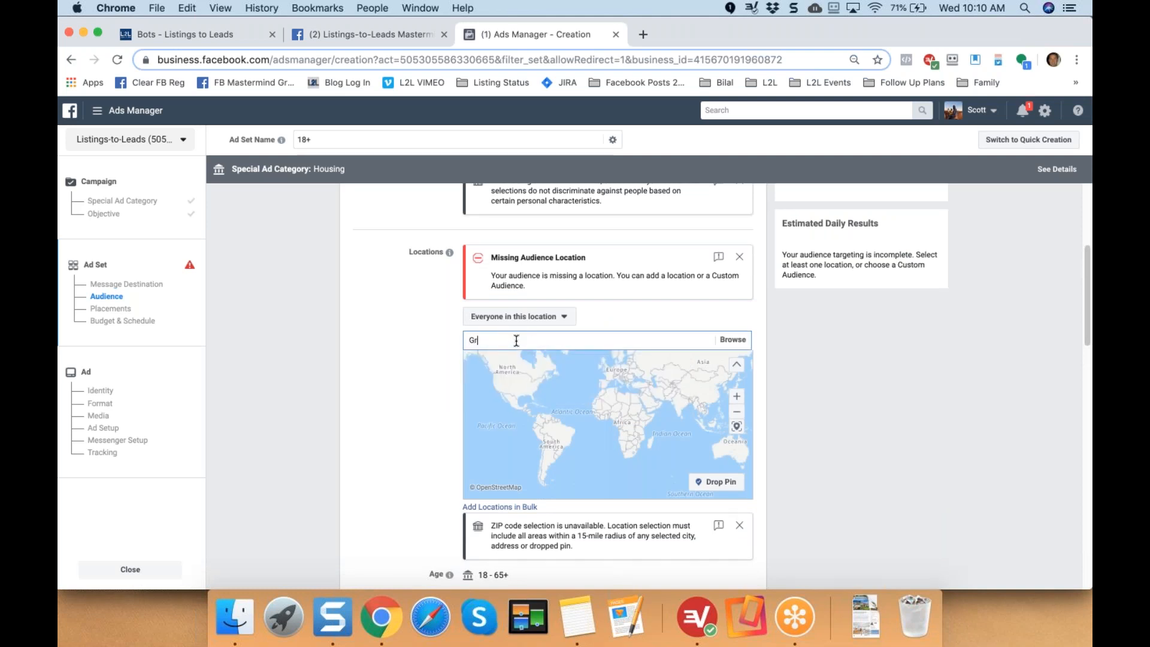
pyautogui.write('anite Bay')
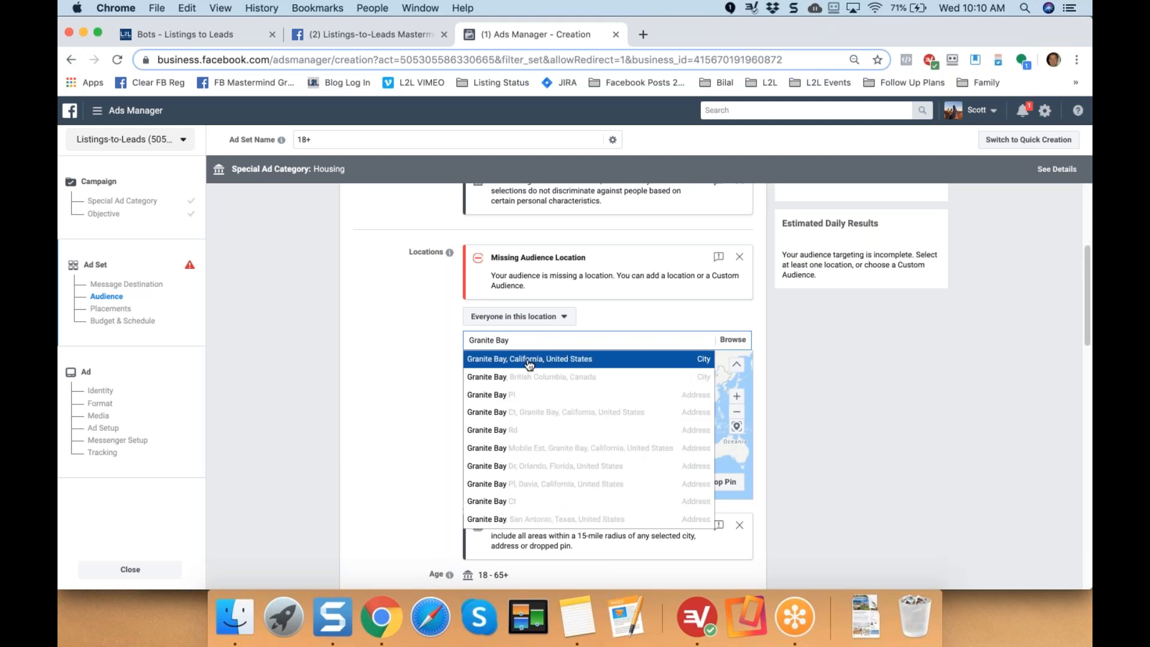
pyautogui.click(477, 361)
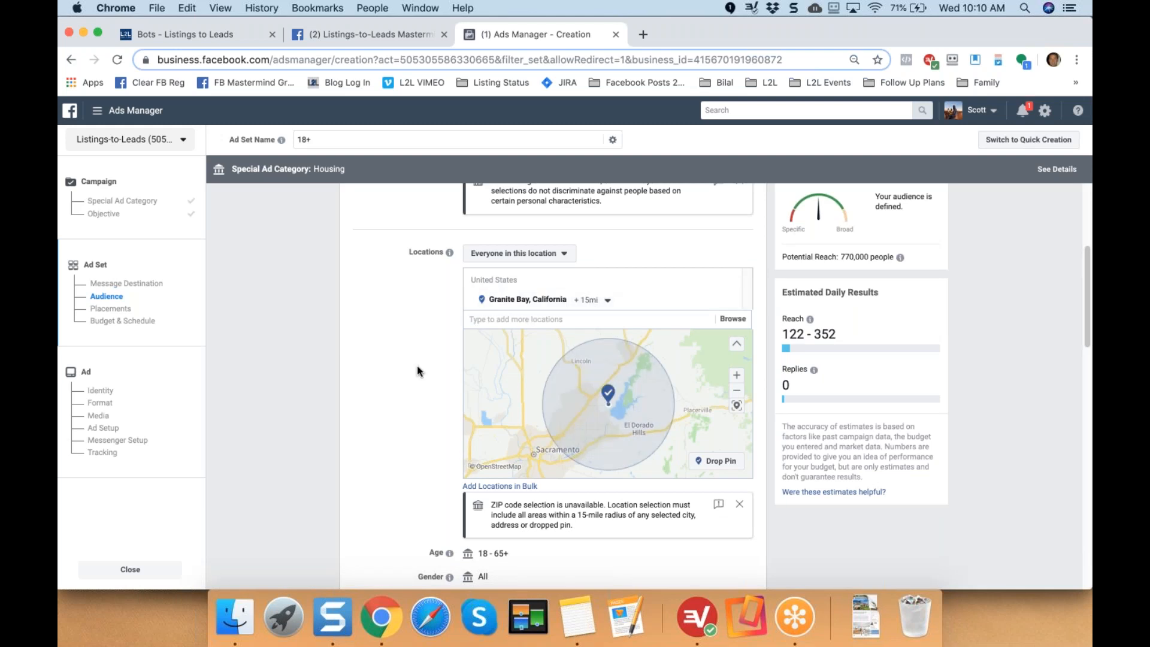
pyautogui.scroll(-5, 417, 367)
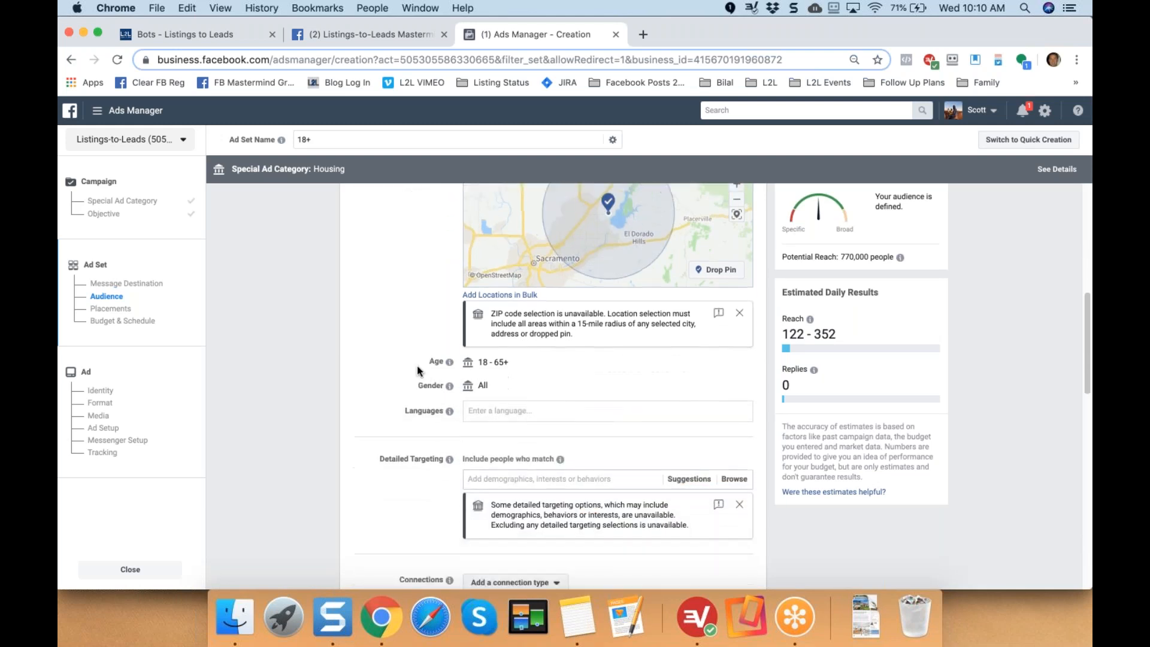
# Add Trulia and Zillow as detailed targeting interests.
pyautogui.scroll(-3, 417, 367)
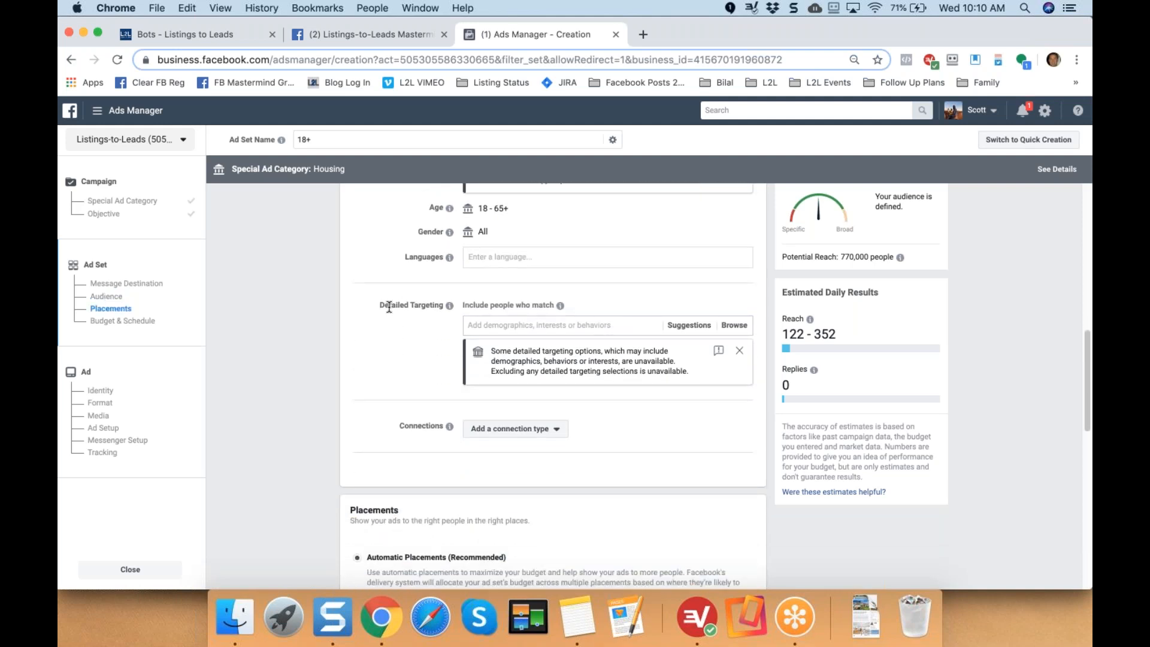
pyautogui.moveTo(389, 307); pyautogui.dragTo(439, 306)
pyautogui.click(537, 324)
pyautogui.write('Trulia')
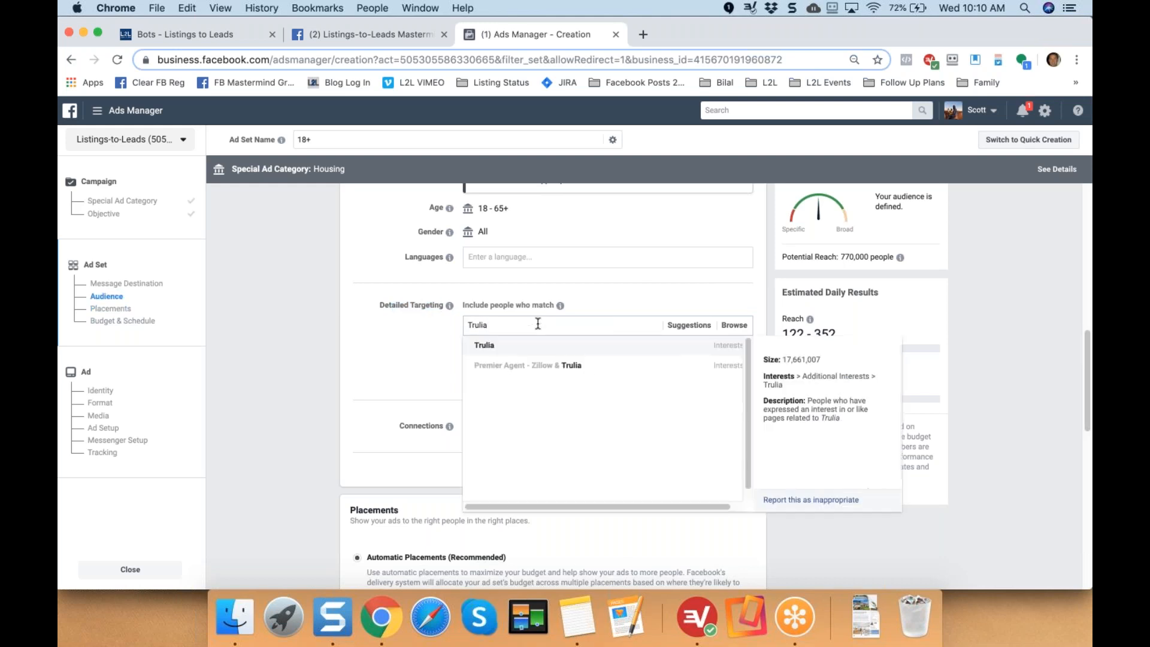
pyautogui.click(542, 350)
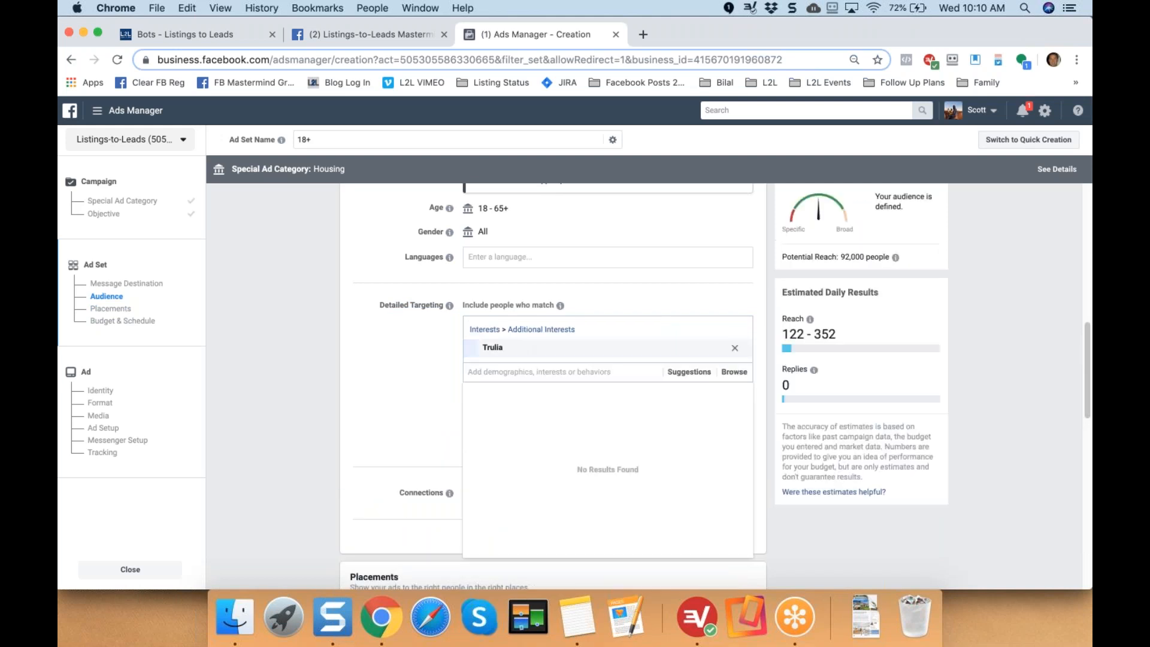
pyautogui.write('Zillow')
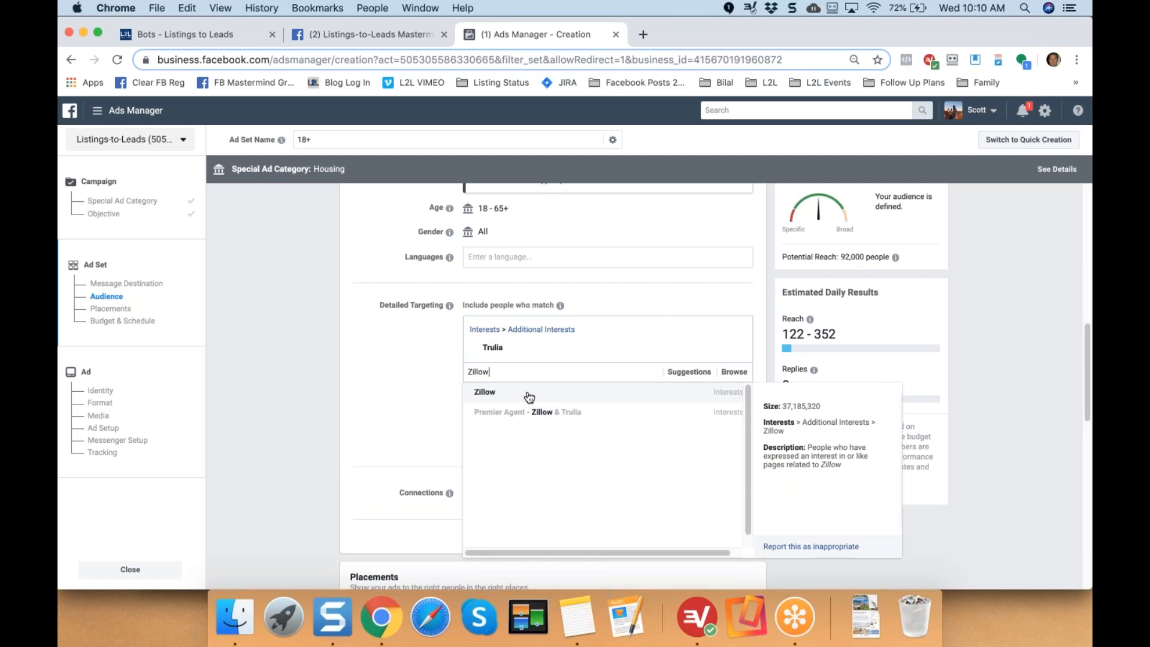
pyautogui.click(529, 397)
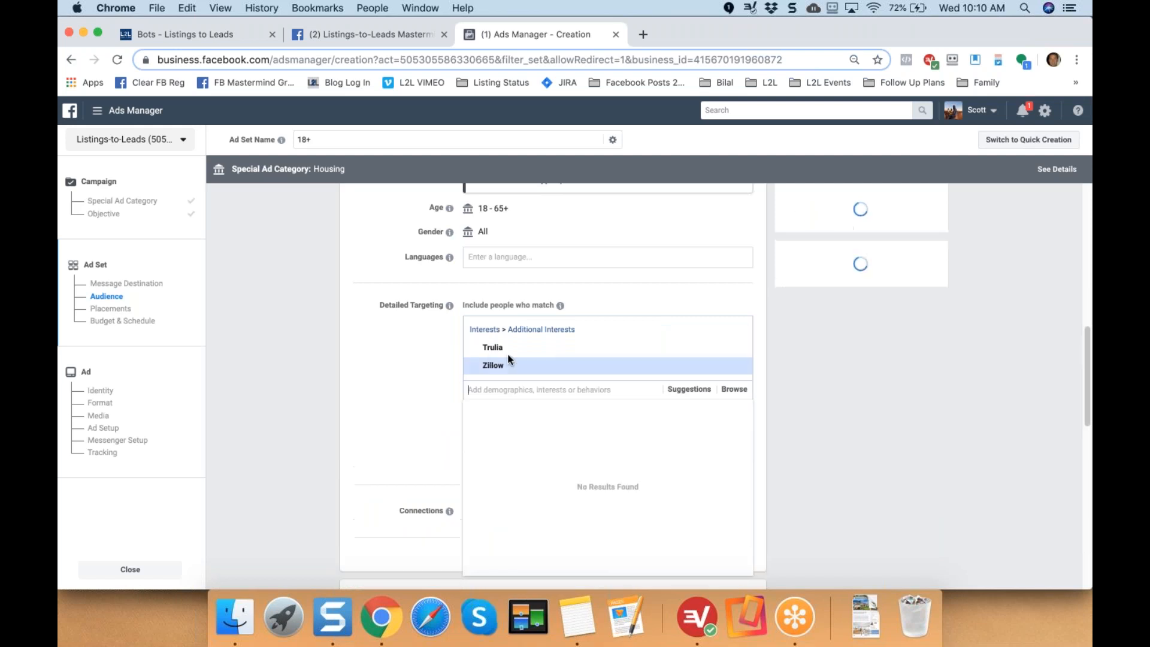
pyautogui.click(406, 369)
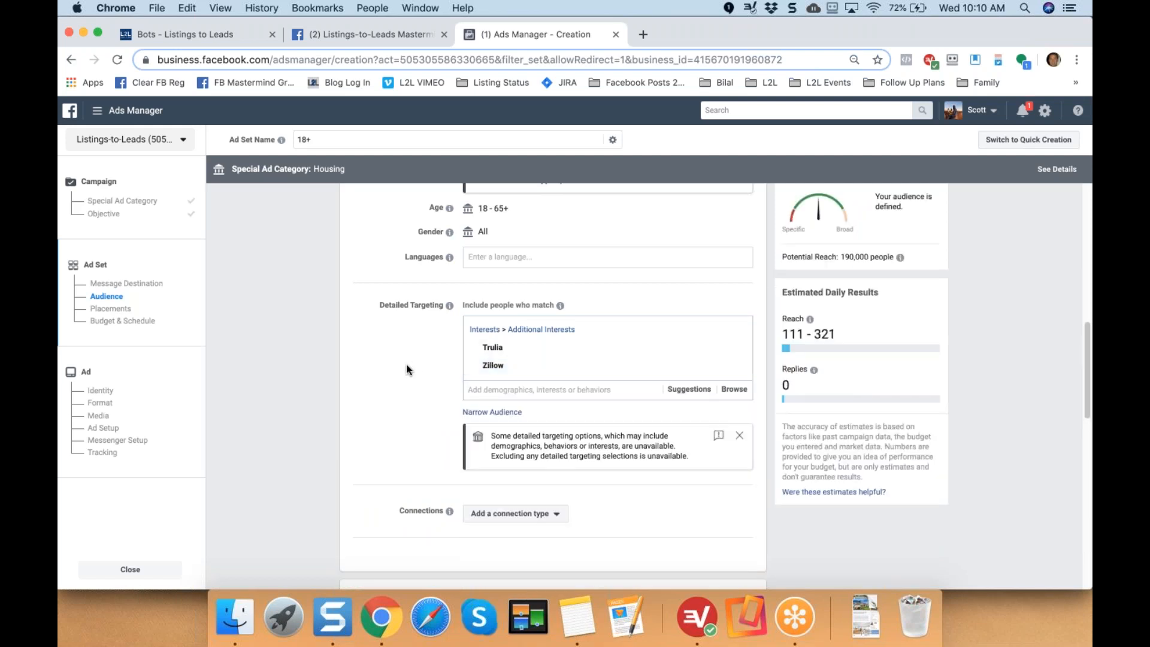
# Add realtor.com as an interest, narrowing potential reach to 210,000 people.
pyautogui.moveTo(498, 347)
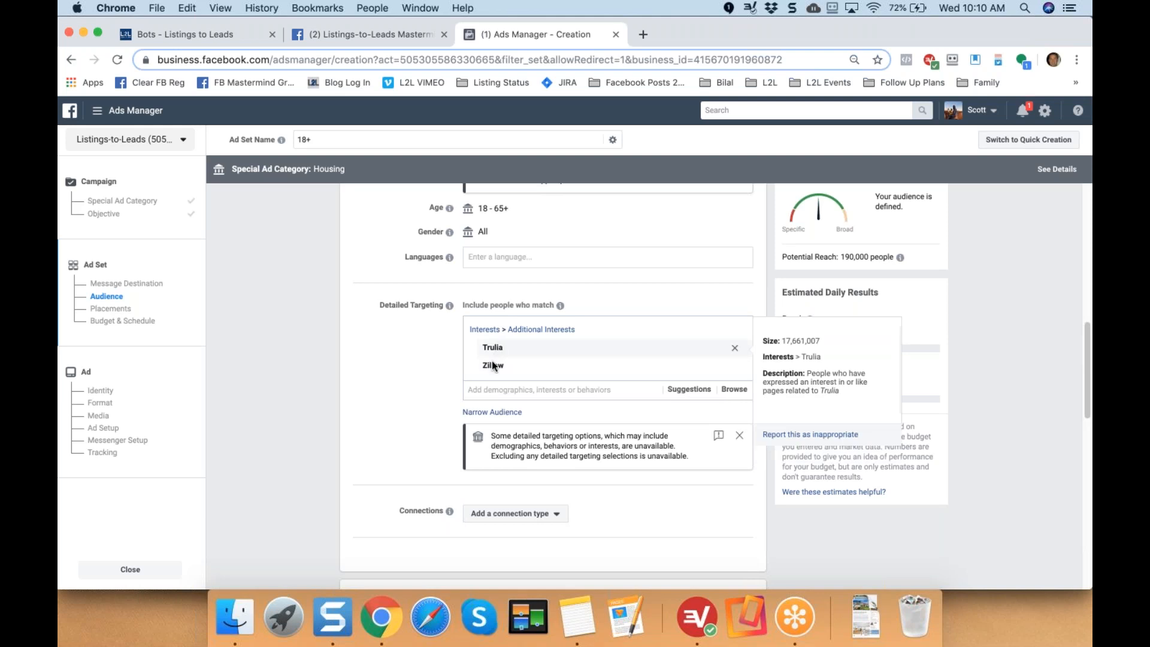
pyautogui.click(492, 389)
pyautogui.write('Realtor.com')
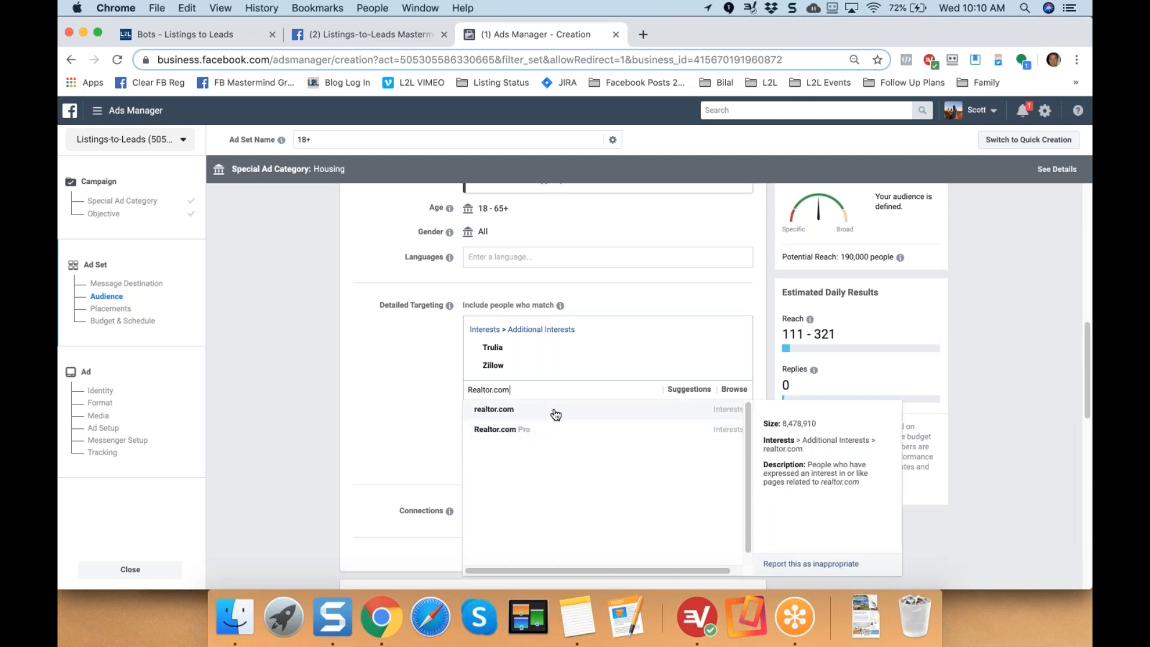
pyautogui.click(556, 411)
pyautogui.moveTo(803, 259); pyautogui.dragTo(865, 253)
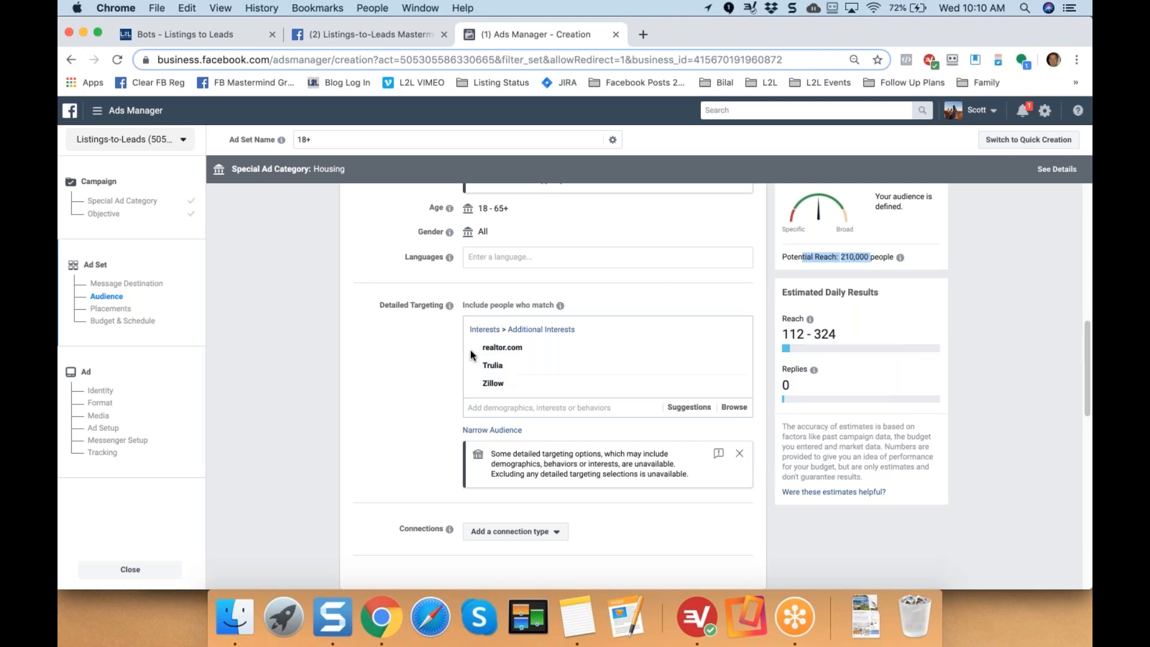
pyautogui.click(396, 402)
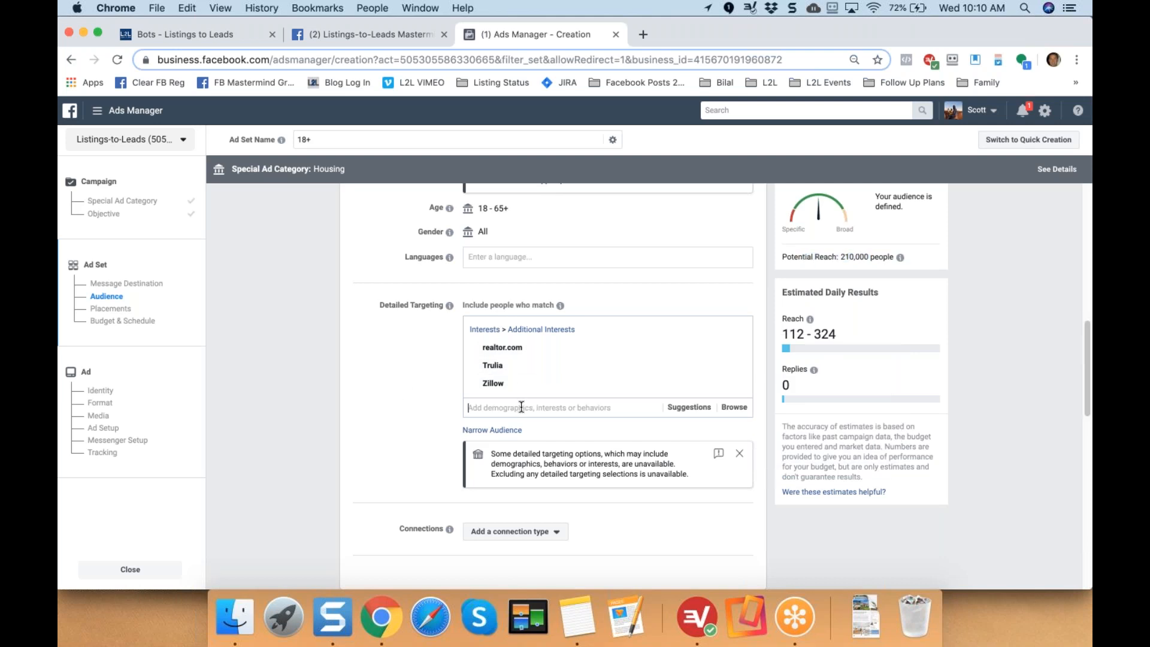
# Search for a 'Horse' interest, find no results, and dismiss the list.
pyautogui.click(521, 408)
pyautogui.write('horse')
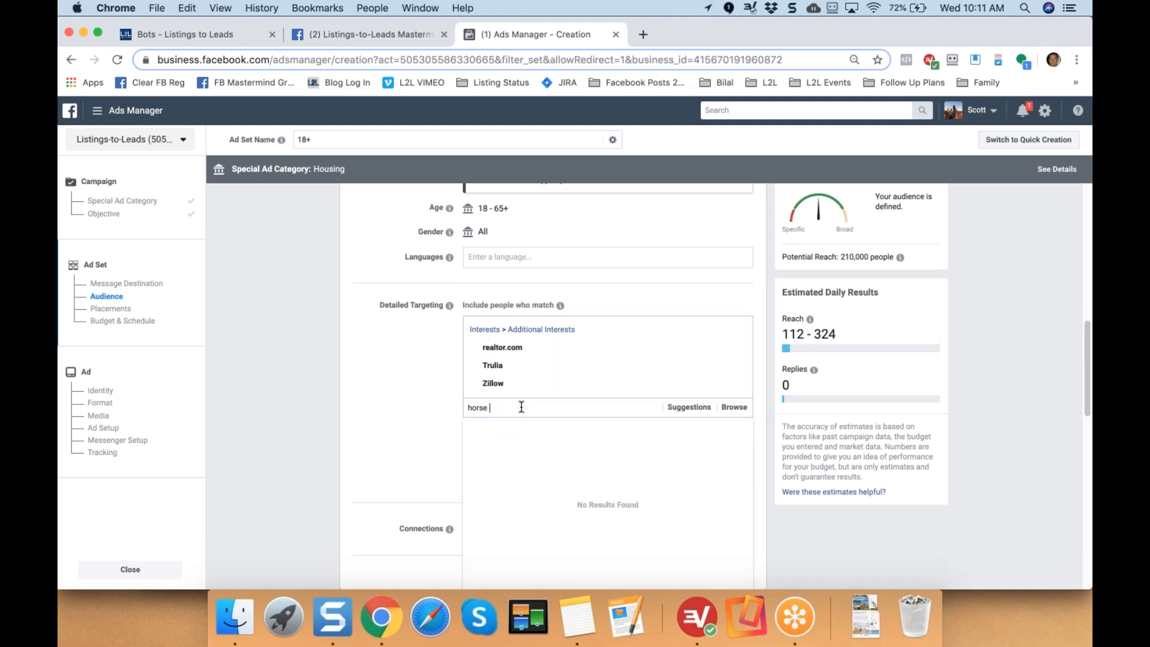
pyautogui.write(' p')
pyautogui.press('BackSpace')
pyautogui.press('BackSpace')
pyautogui.press('BackSpace')
pyautogui.press('BackSpace')
pyautogui.press('BackSpace')
pyautogui.press('BackSpace')
pyautogui.press('BackSpace')
pyautogui.write('Horse')
pyautogui.press('BackSpace')
pyautogui.press('BackSpace')
pyautogui.press('BackSpace')
pyautogui.press('BackSpace')
pyautogui.press('BackSpace')
pyautogui.click(405, 360)
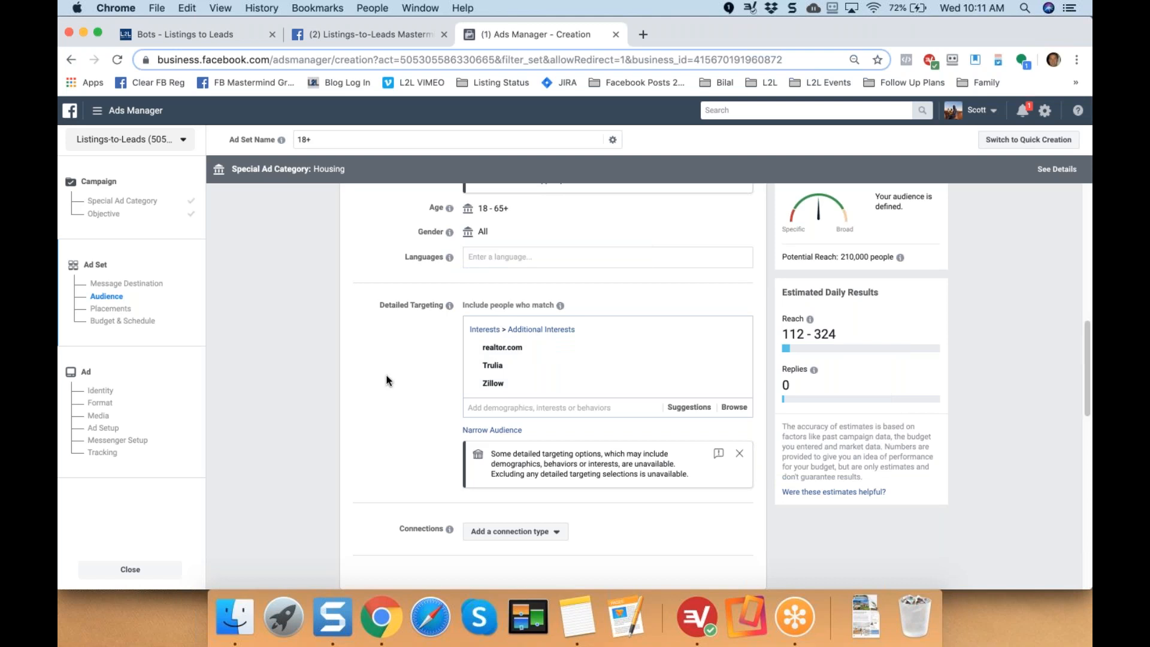
pyautogui.scroll(-5, 386, 375)
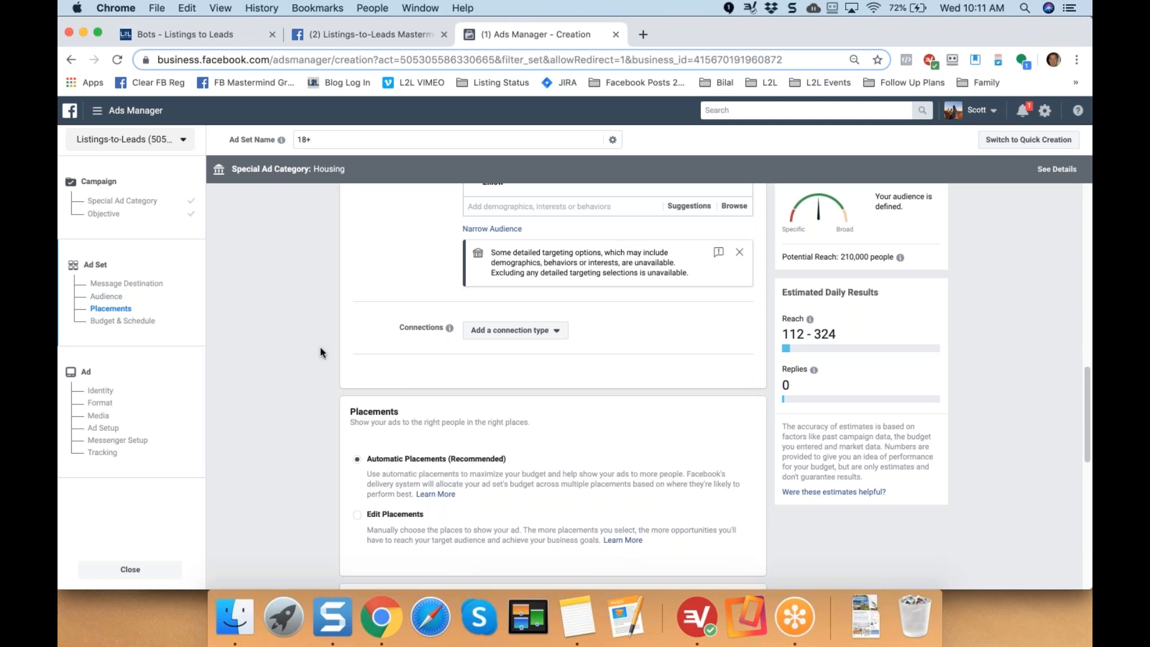
# Switch to a lifetime budget ending Sep 29, 2019 at 10:08 PM.
pyautogui.scroll(-4, 321, 352)
pyautogui.scroll(-4, 320, 349)
pyautogui.scroll(-1, 320, 348)
pyautogui.moveTo(350, 197); pyautogui.dragTo(428, 198)
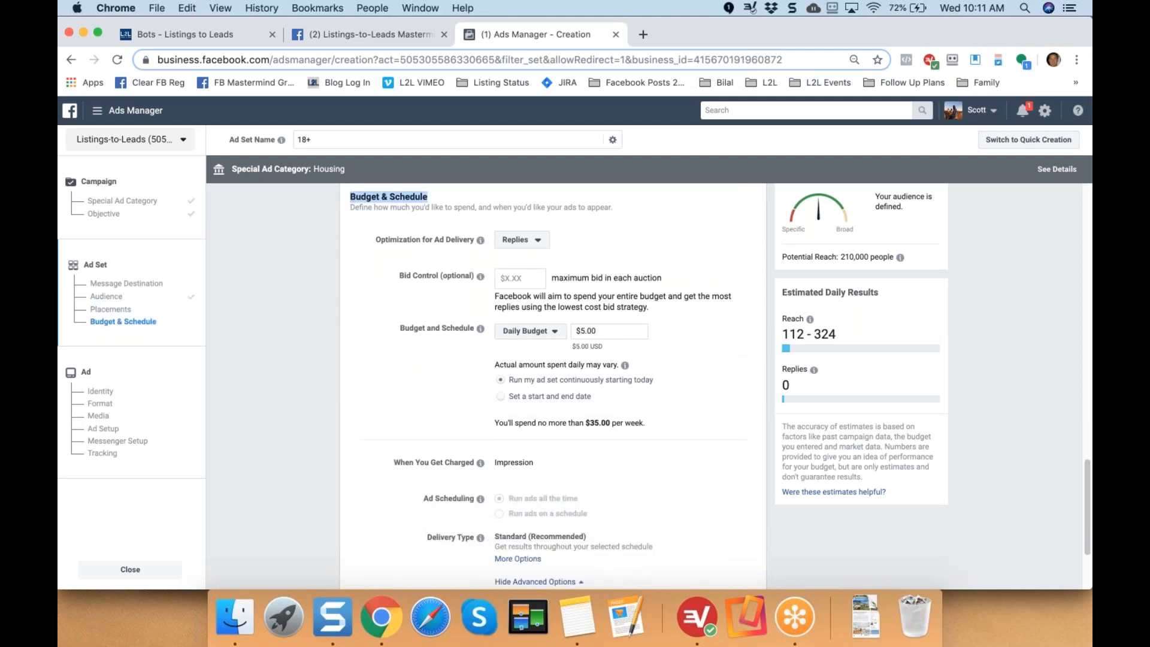
pyautogui.click(373, 353)
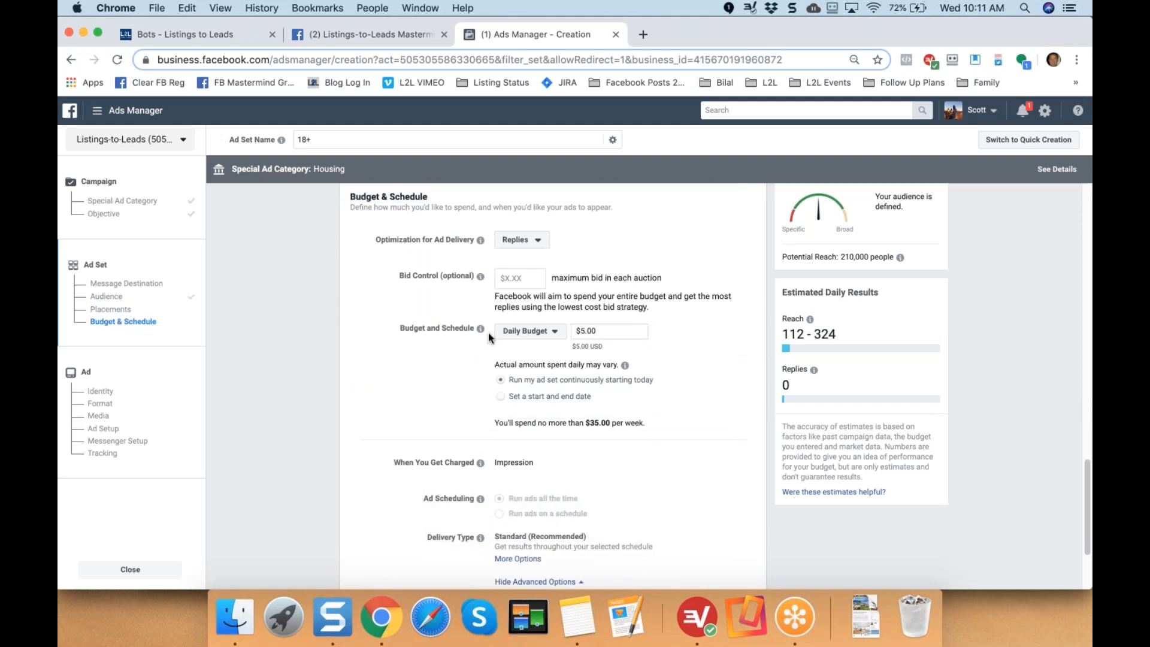
pyautogui.click(550, 331)
pyautogui.click(541, 365)
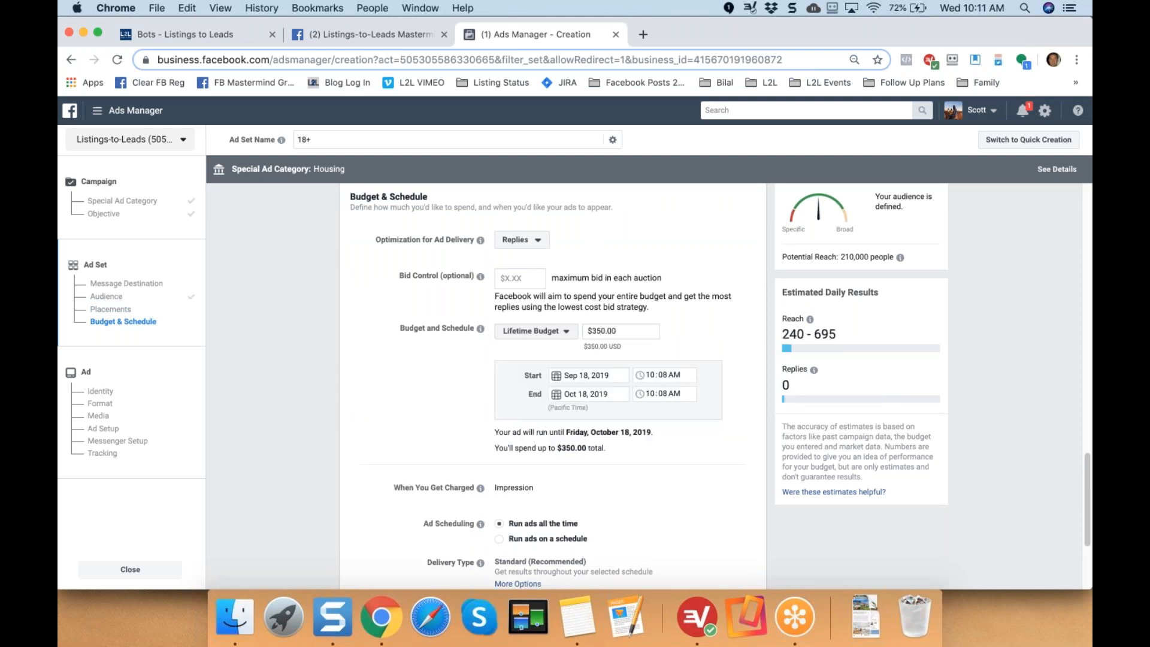
pyautogui.click(555, 394)
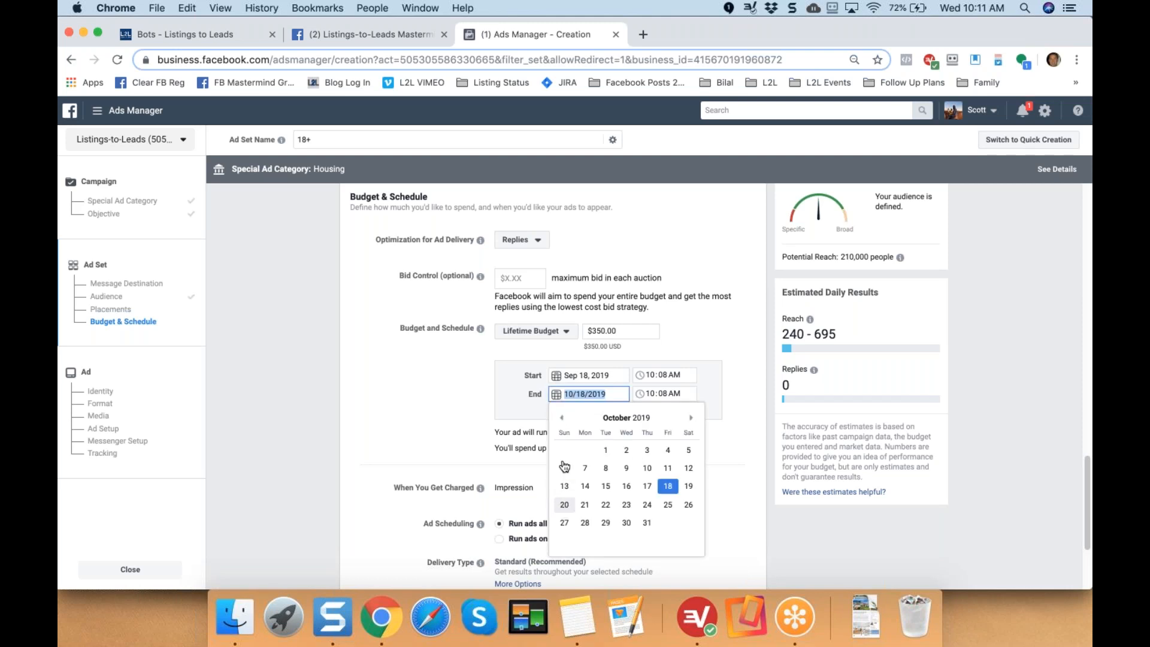
pyautogui.click(561, 417)
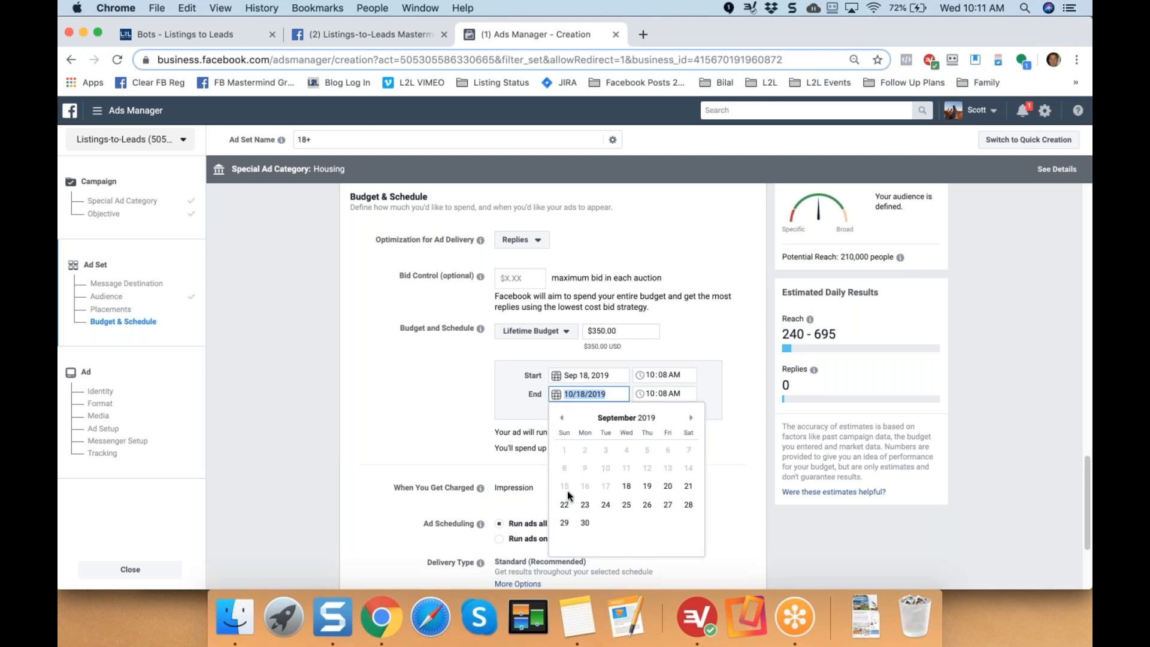
pyautogui.click(563, 522)
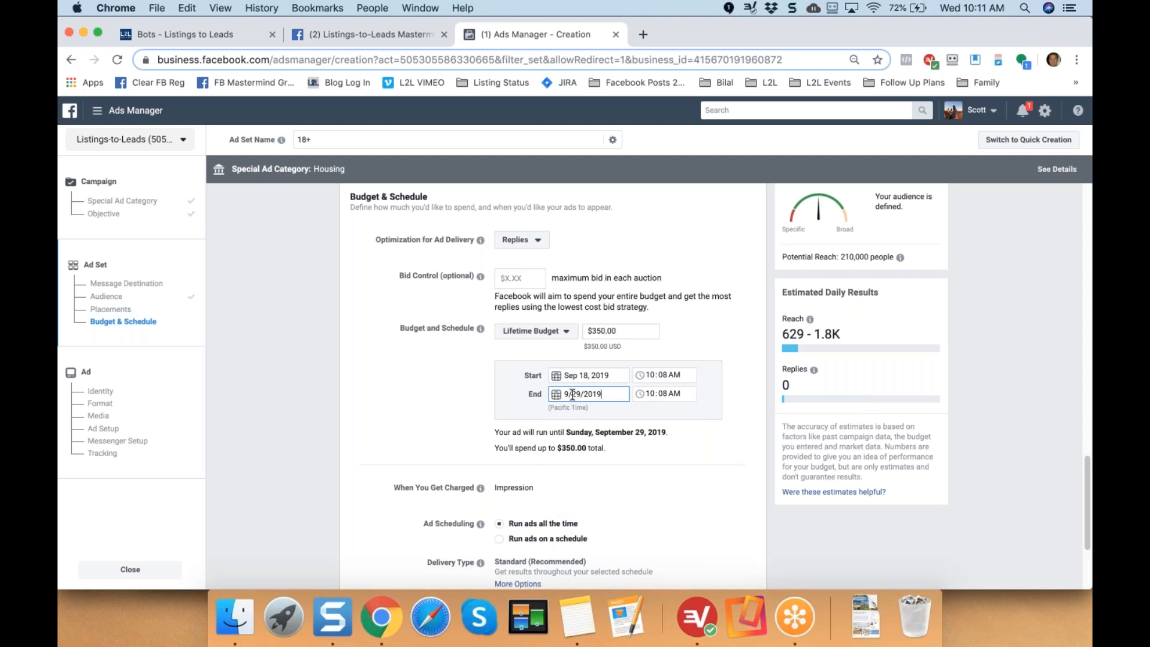
pyautogui.click(677, 393)
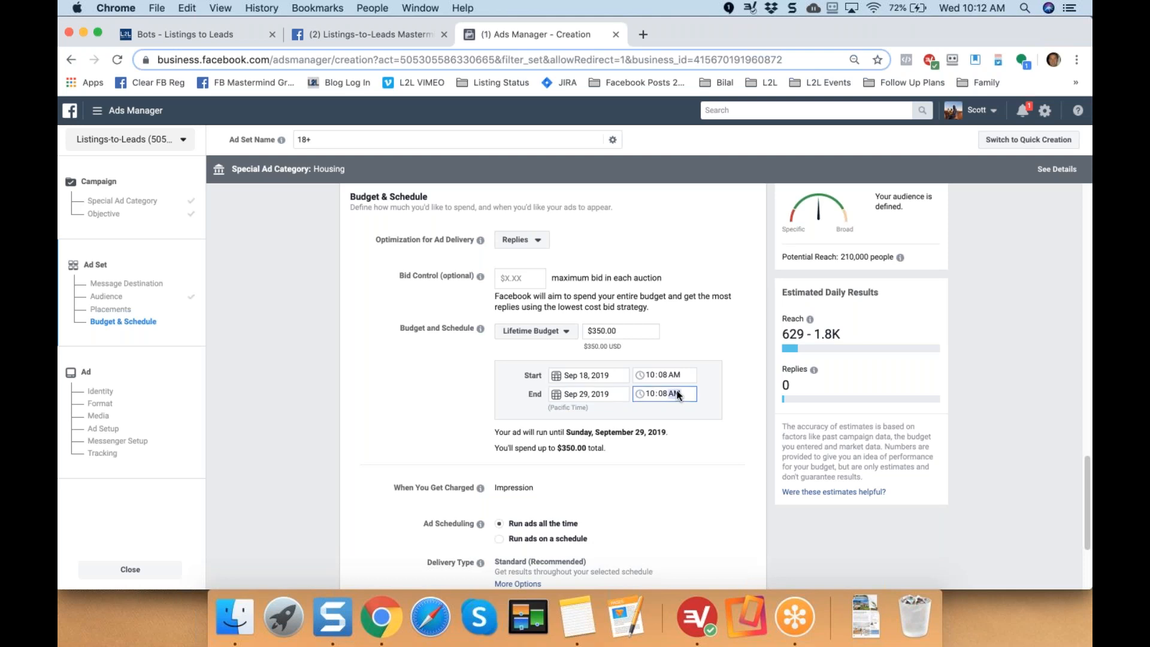
pyautogui.write('p')
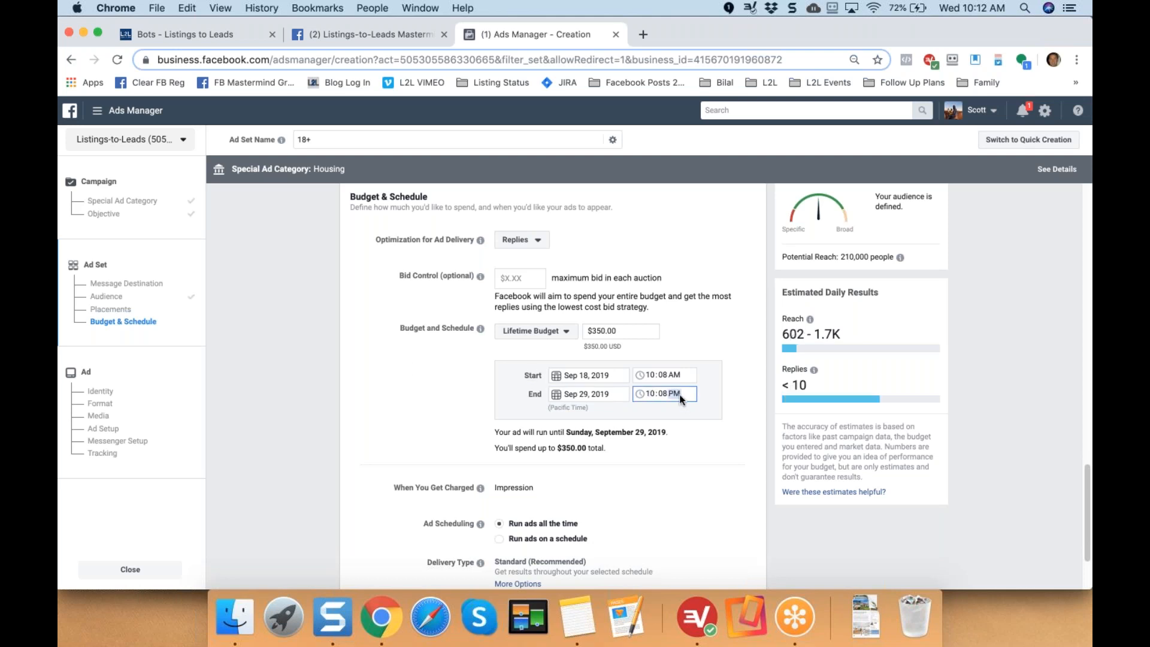
pyautogui.click(412, 364)
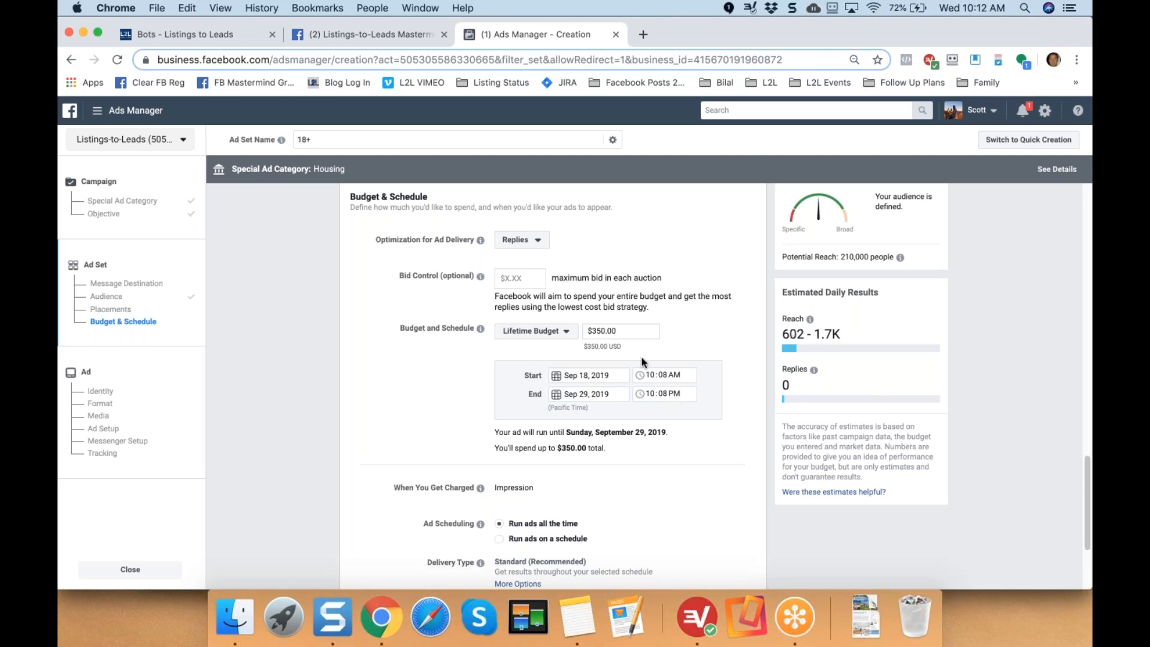
# Enter a $50.00 lifetime budget and continue to the ad-level setup.
pyautogui.moveTo(605, 331); pyautogui.dragTo(551, 333)
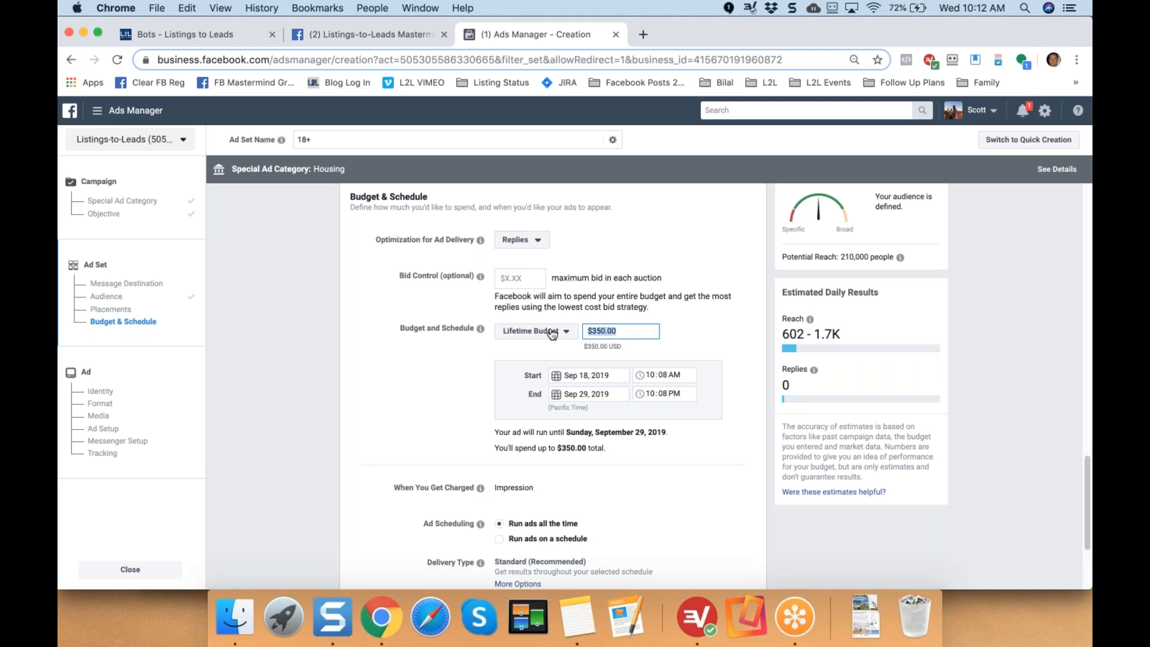
pyautogui.write('50')
pyautogui.click(401, 401)
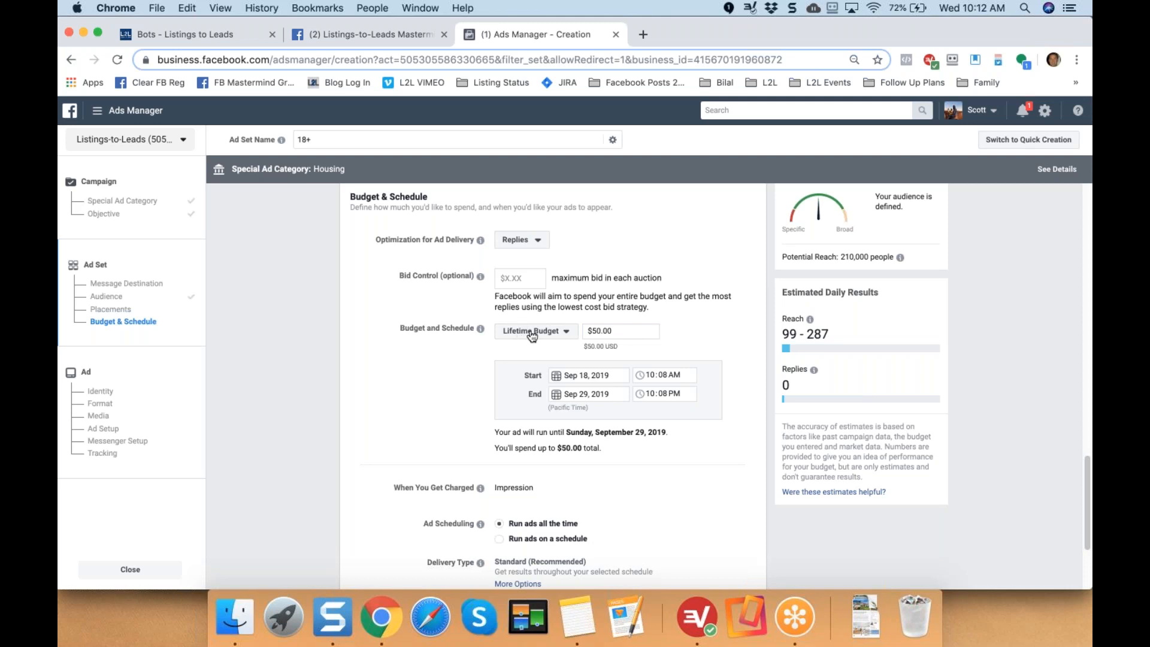
pyautogui.moveTo(584, 334); pyautogui.dragTo(575, 337)
pyautogui.click(556, 396)
pyautogui.click(448, 387)
pyautogui.scroll(-2, 449, 390)
pyautogui.scroll(-3, 448, 389)
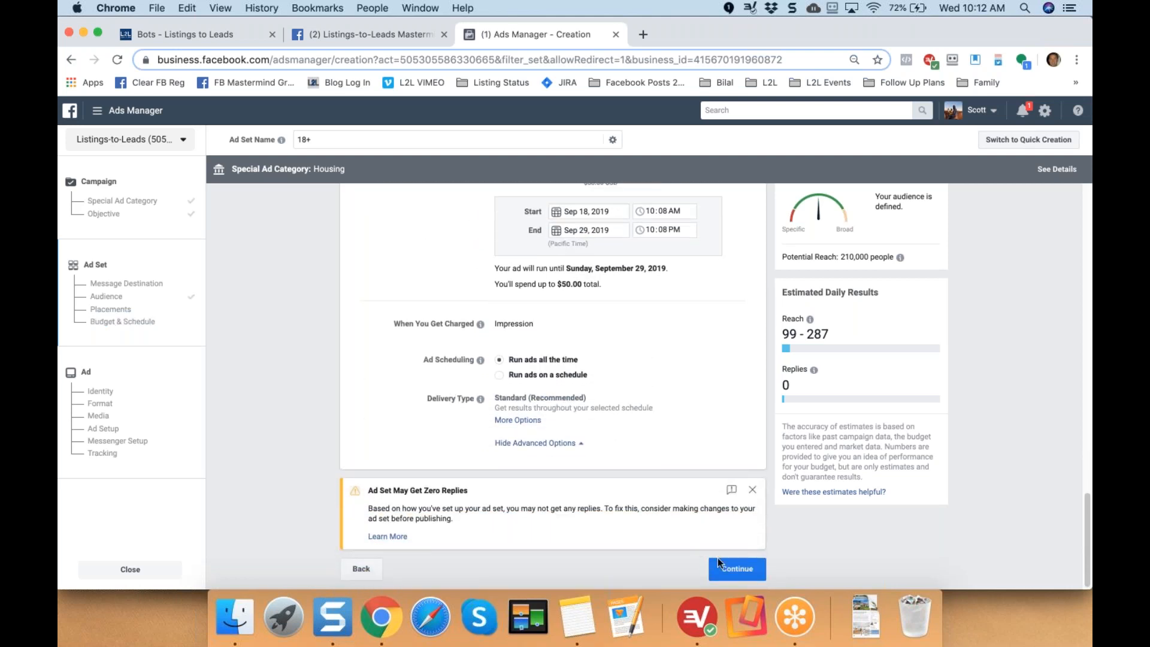
pyautogui.click(727, 569)
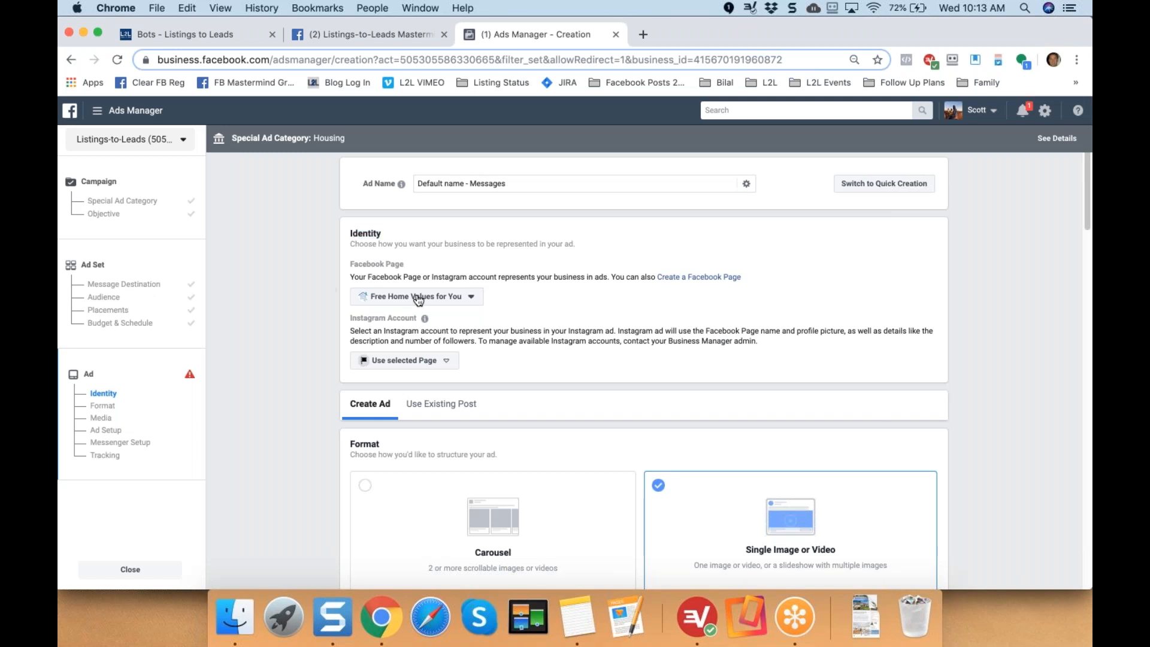
# Choose Granite Bay Homes from the Personal pages as the ad's Facebook Page identity.
pyautogui.click(471, 297)
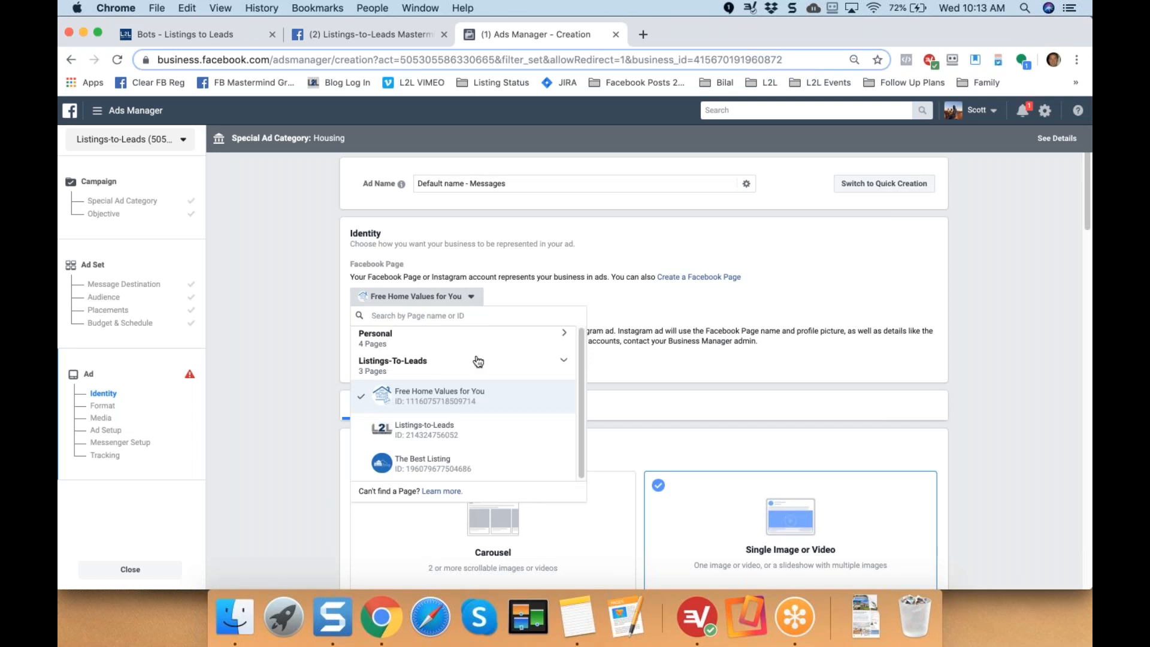
pyautogui.click(409, 348)
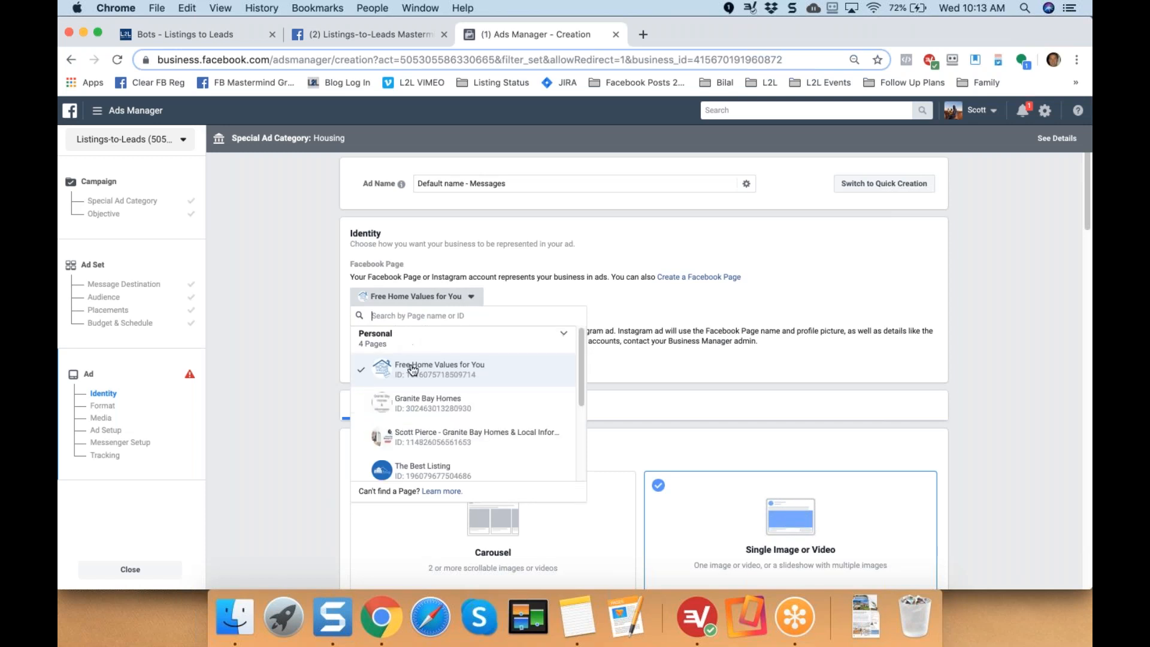
pyautogui.click(424, 407)
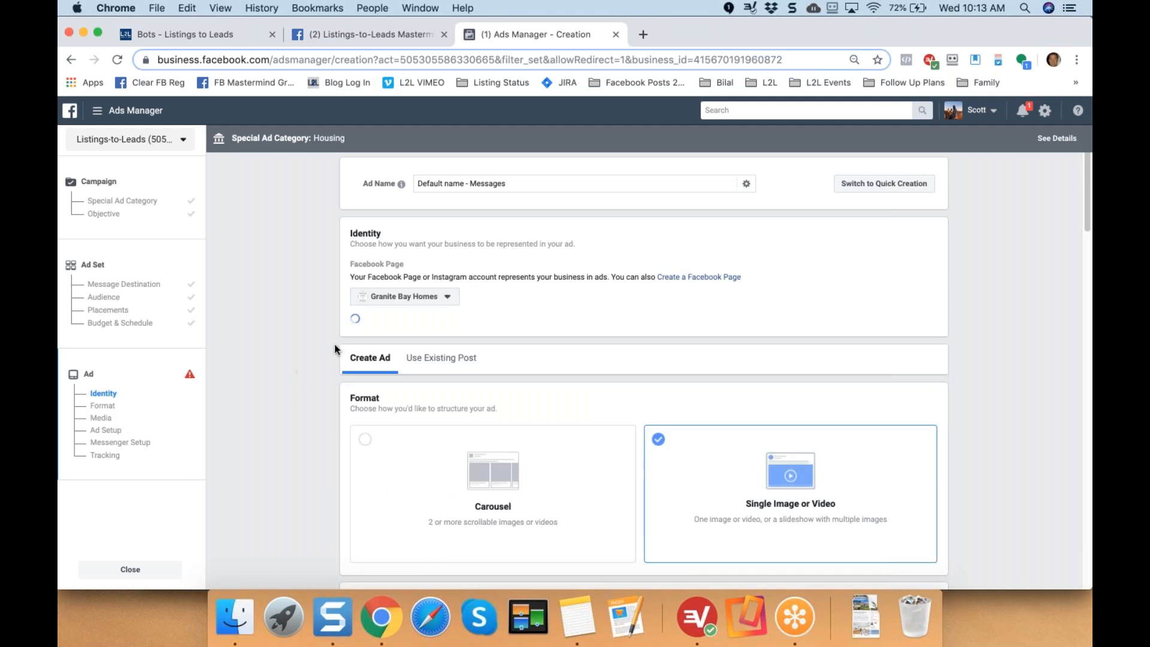
pyautogui.click(202, 36)
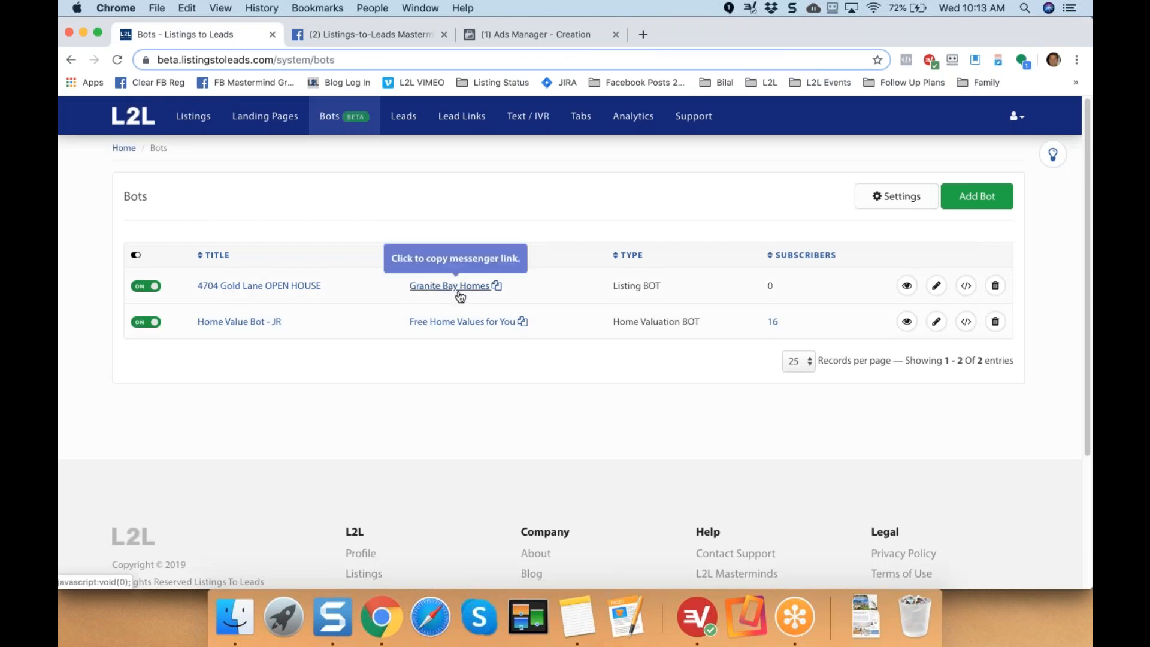
pyautogui.click(515, 37)
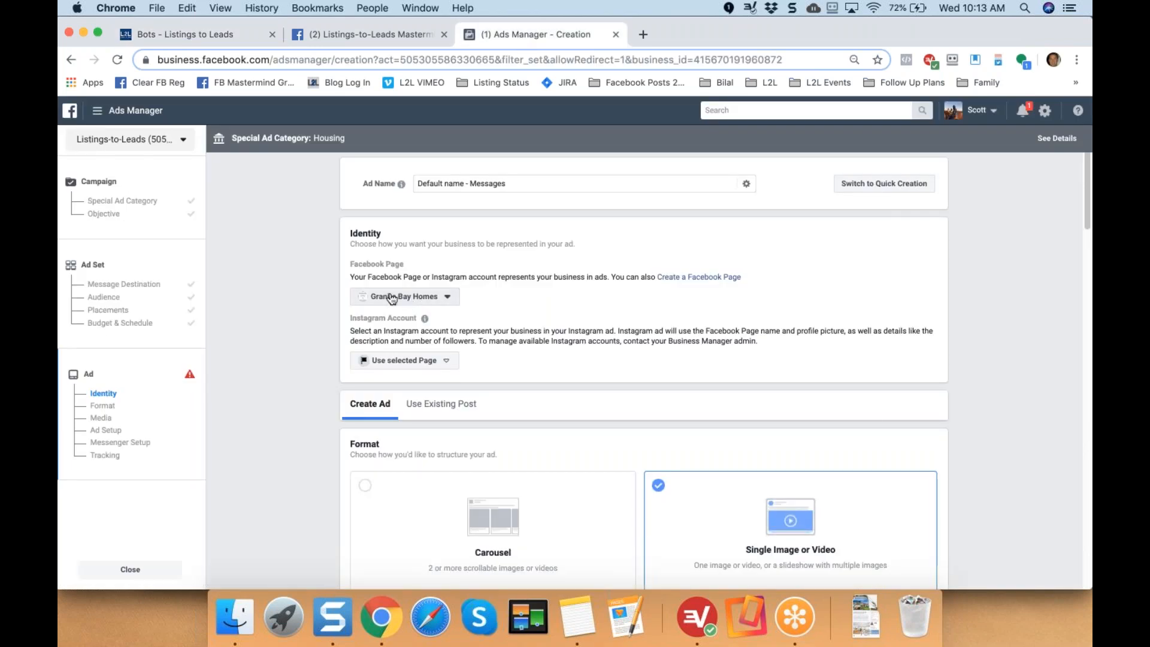
# Add the 2009274 house image as the ad's main image.
pyautogui.scroll(-3, 303, 350)
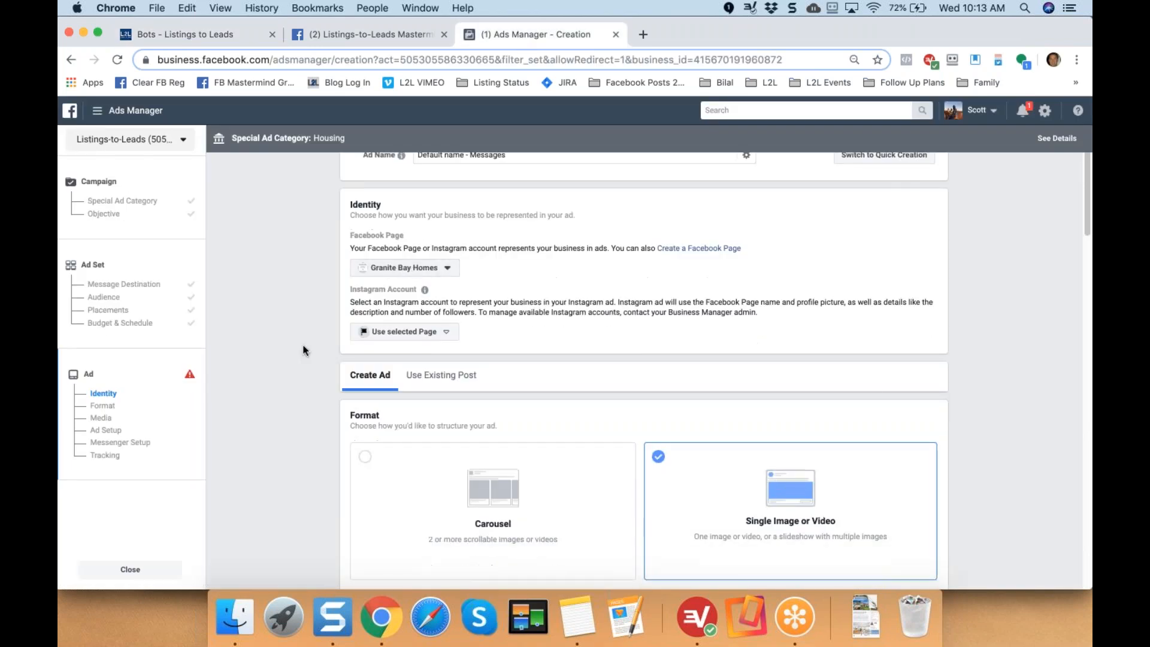
pyautogui.moveTo(424, 233)
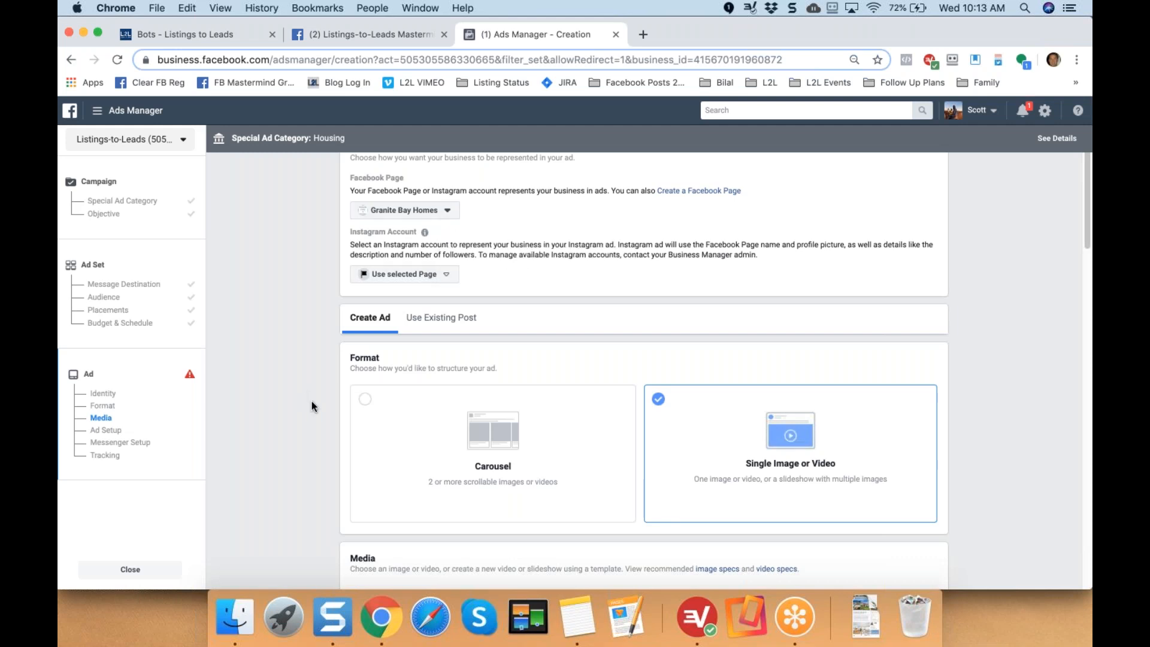
pyautogui.scroll(-3, 311, 405)
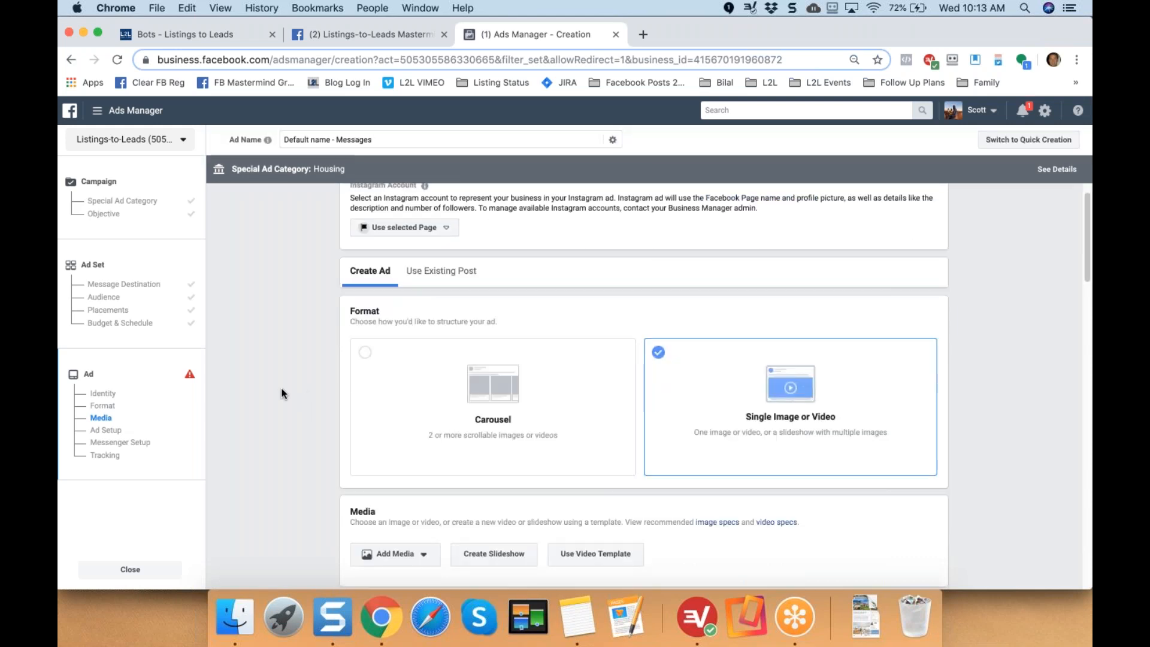
pyautogui.scroll(-1, 284, 368)
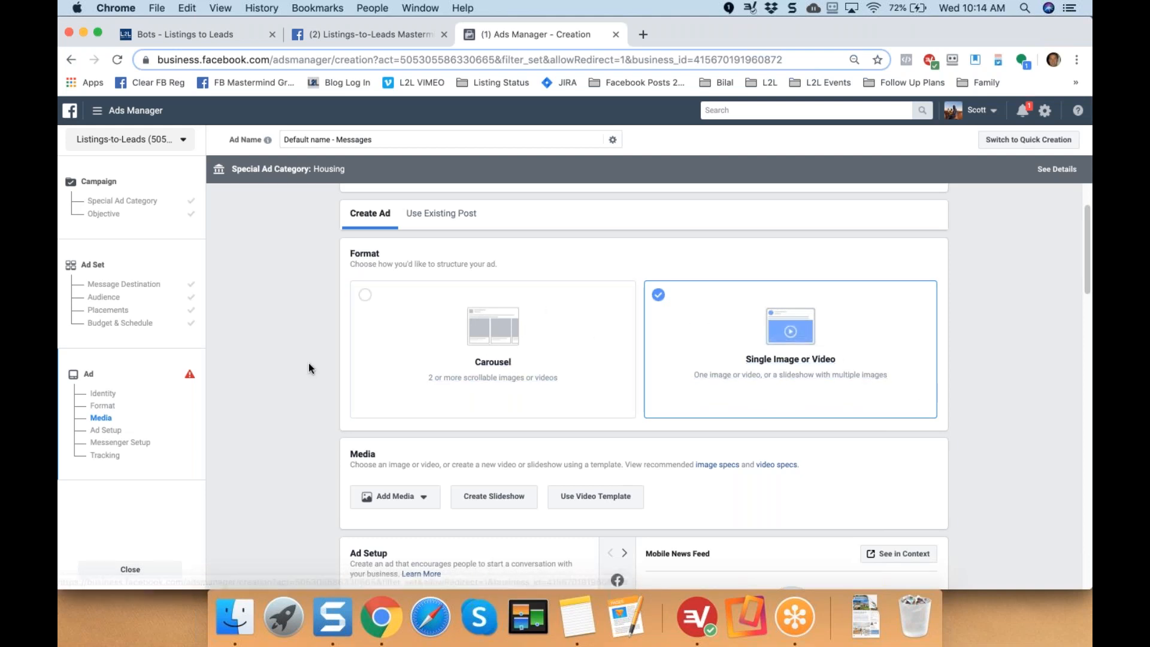
pyautogui.scroll(-2, 308, 363)
pyautogui.scroll(-5, 308, 364)
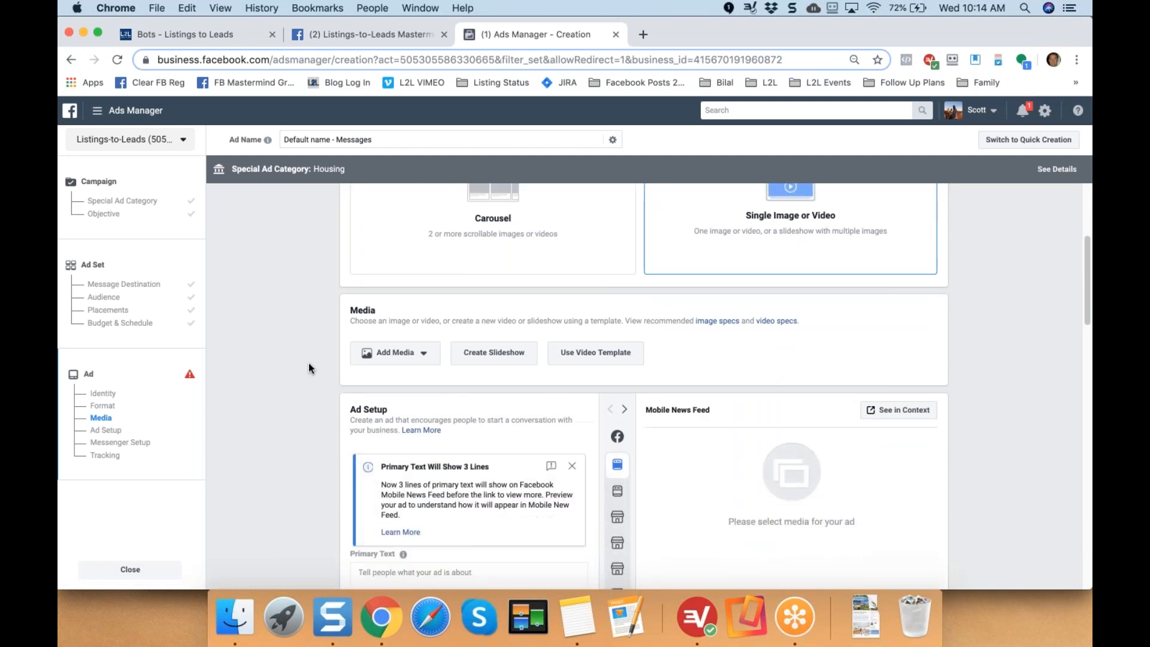
pyautogui.moveTo(348, 254); pyautogui.dragTo(401, 259)
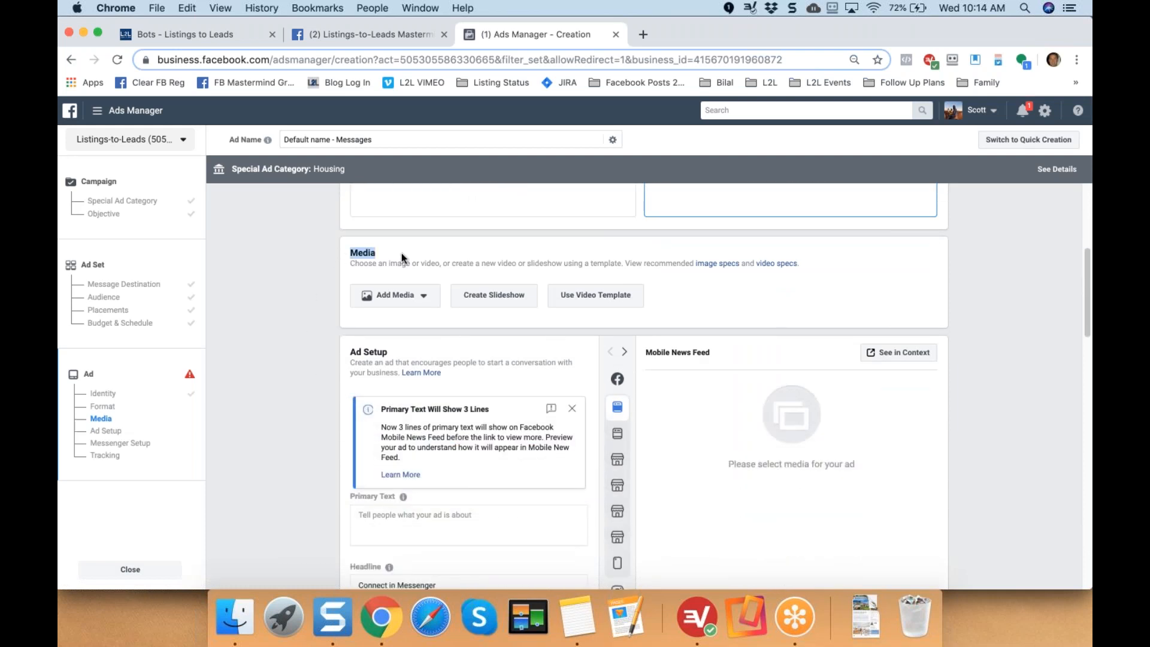
pyautogui.click(409, 302)
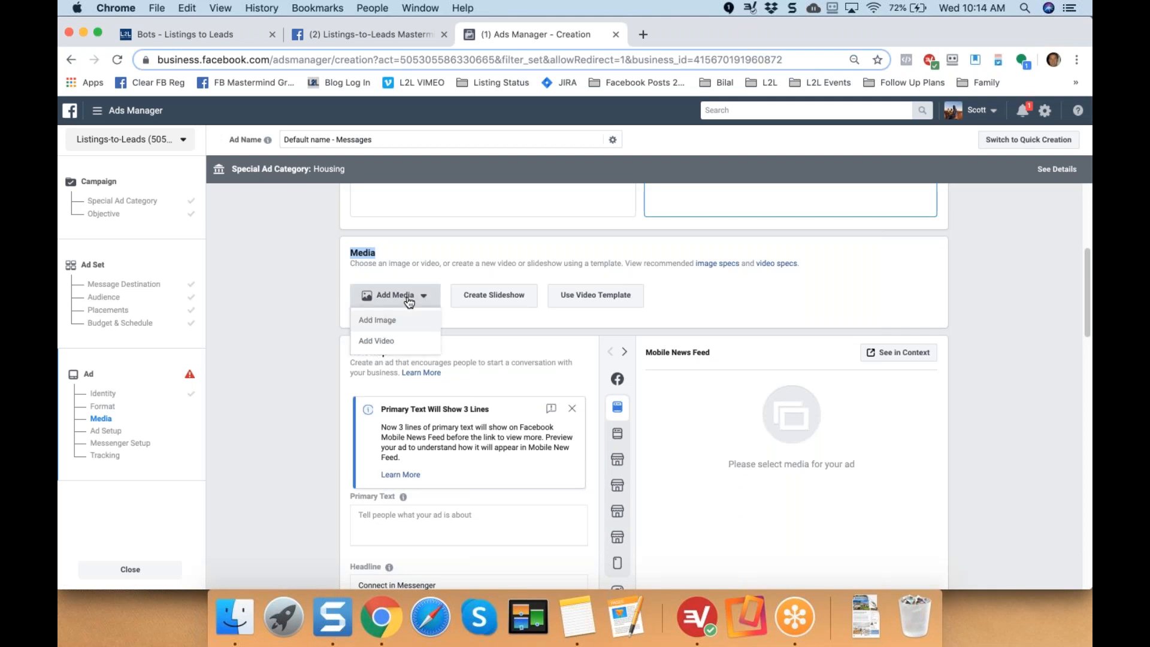
pyautogui.click(380, 322)
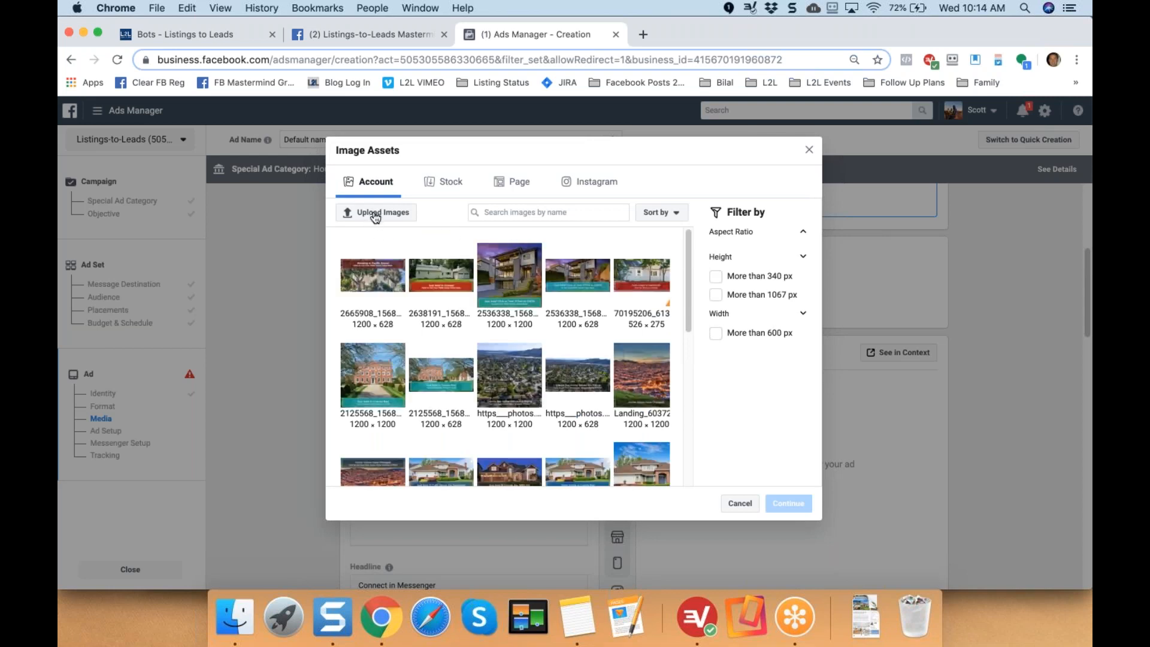
pyautogui.moveTo(687, 265); pyautogui.dragTo(688, 302)
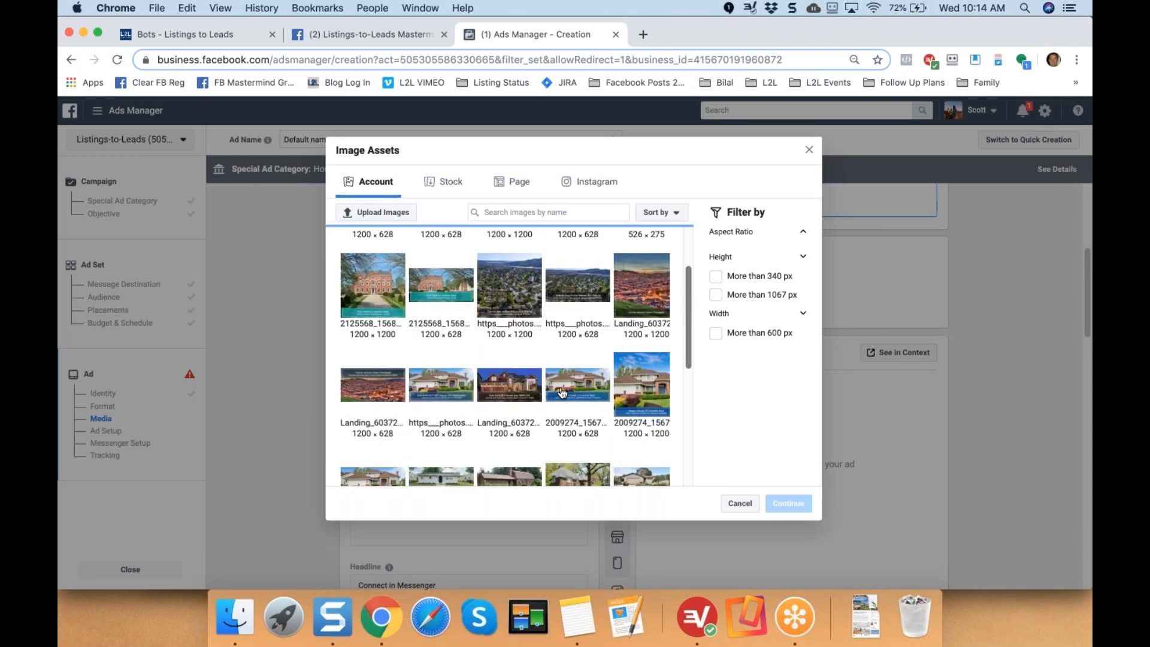
pyautogui.click(561, 393)
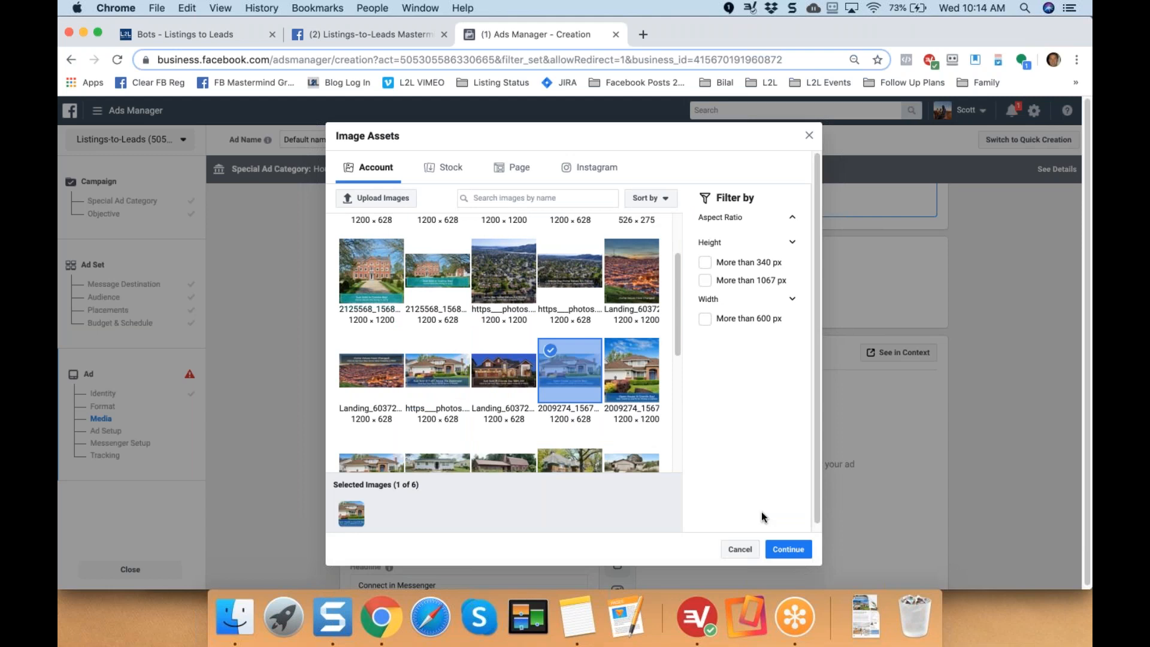
pyautogui.click(788, 549)
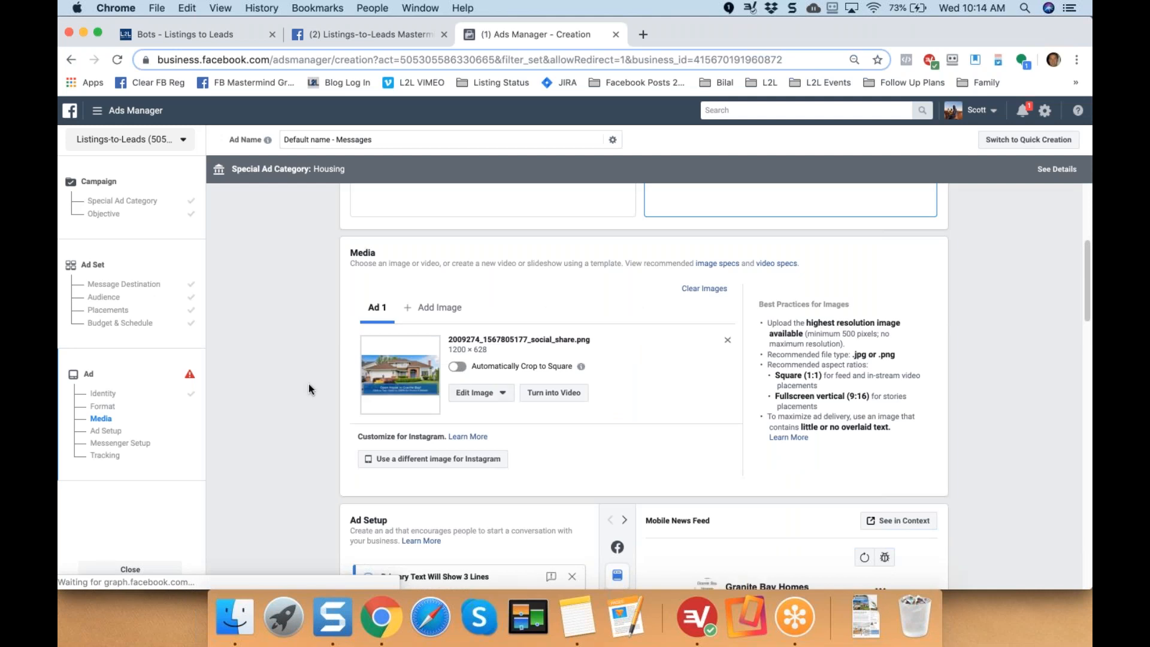
pyautogui.moveTo(359, 436); pyautogui.dragTo(427, 436)
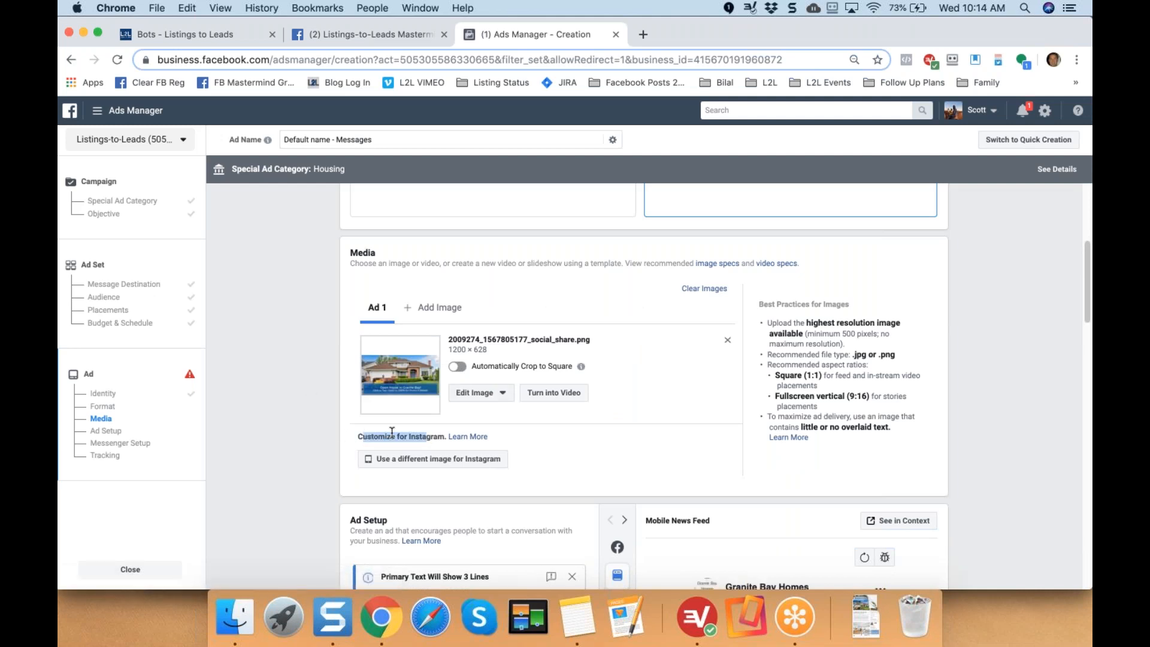
pyautogui.click(319, 433)
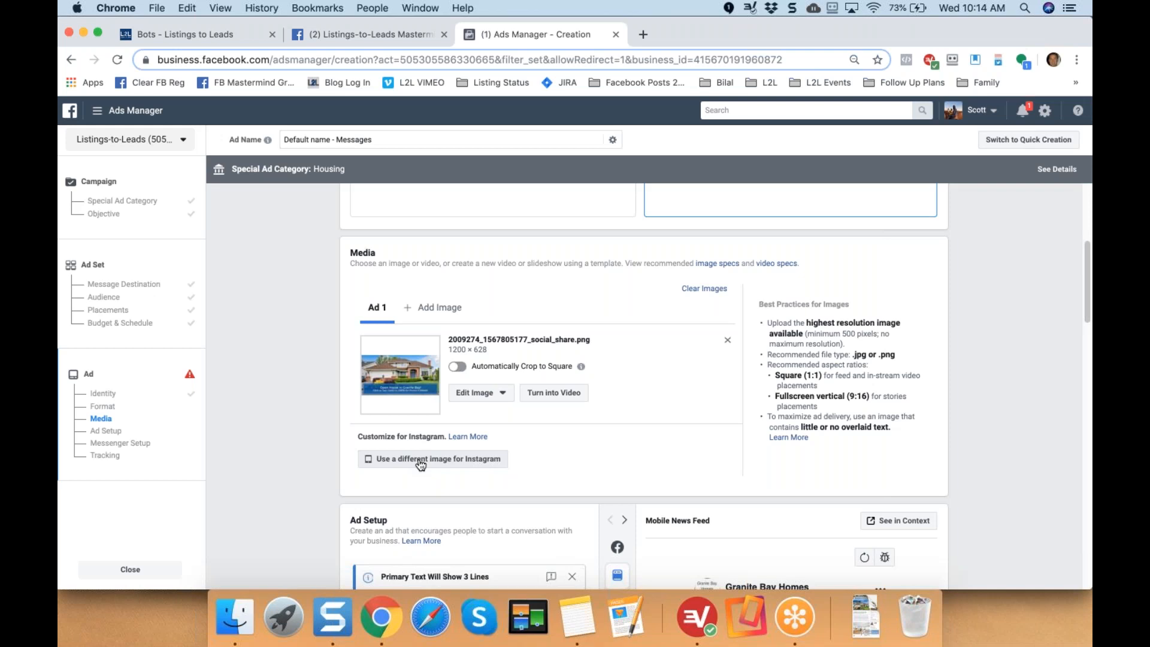
pyautogui.click(443, 464)
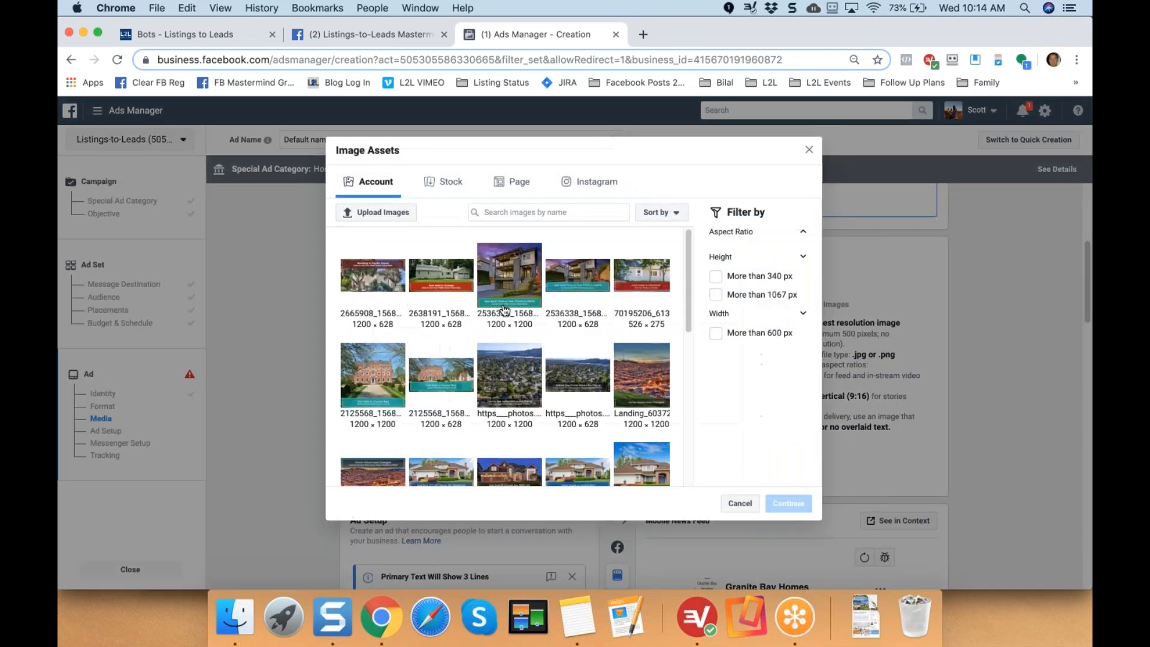
pyautogui.moveTo(689, 291); pyautogui.dragTo(688, 348)
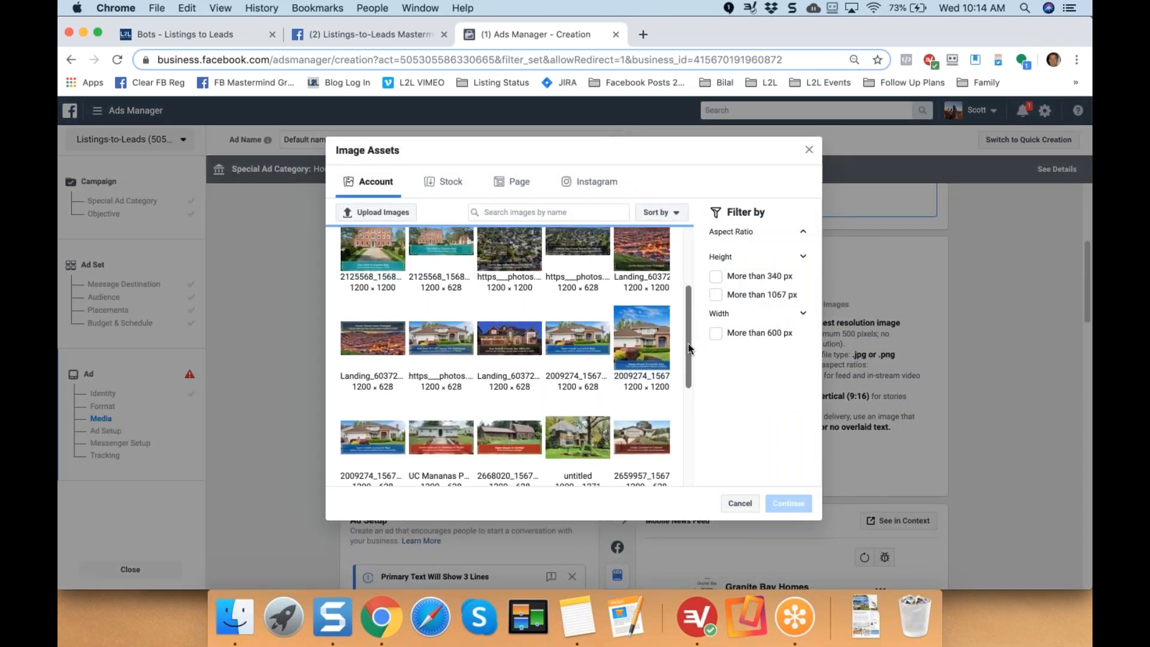
pyautogui.click(635, 336)
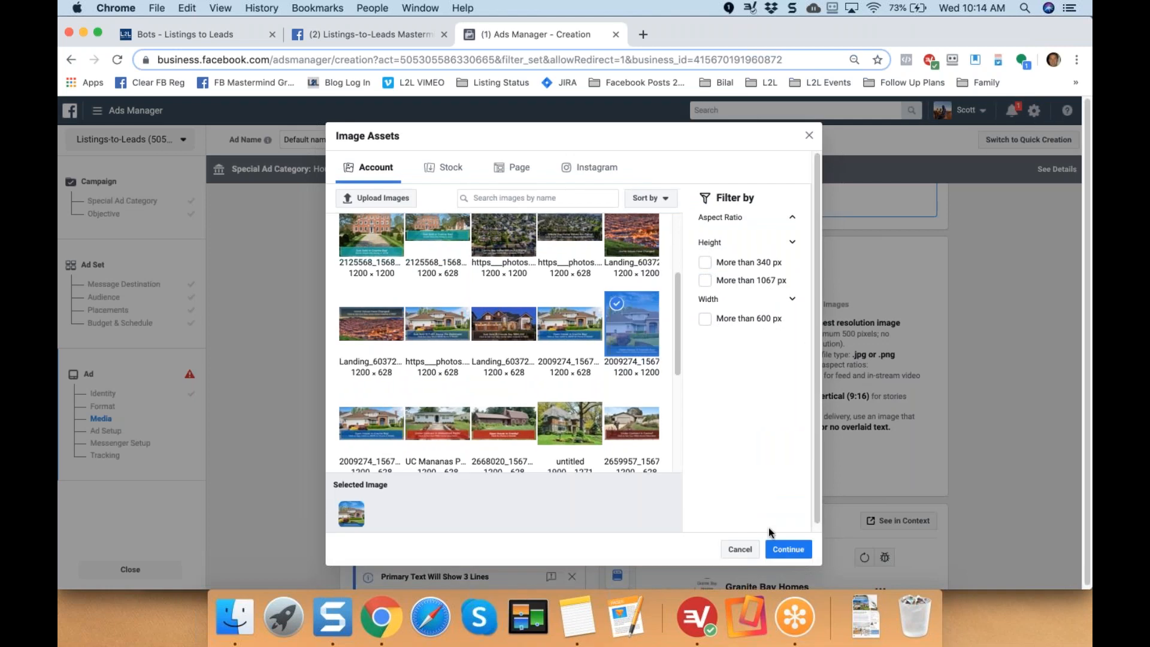
pyautogui.click(789, 552)
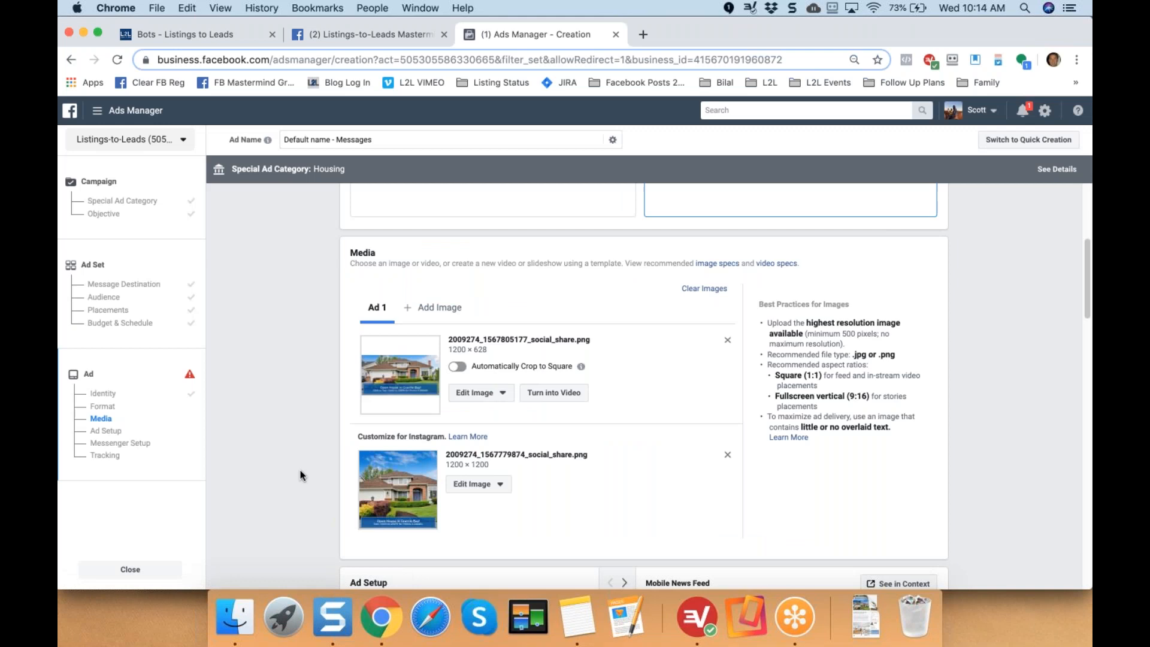
# Paste the prepared Granite Bay open house ad copy into Primary Text.
pyautogui.scroll(-3, 301, 474)
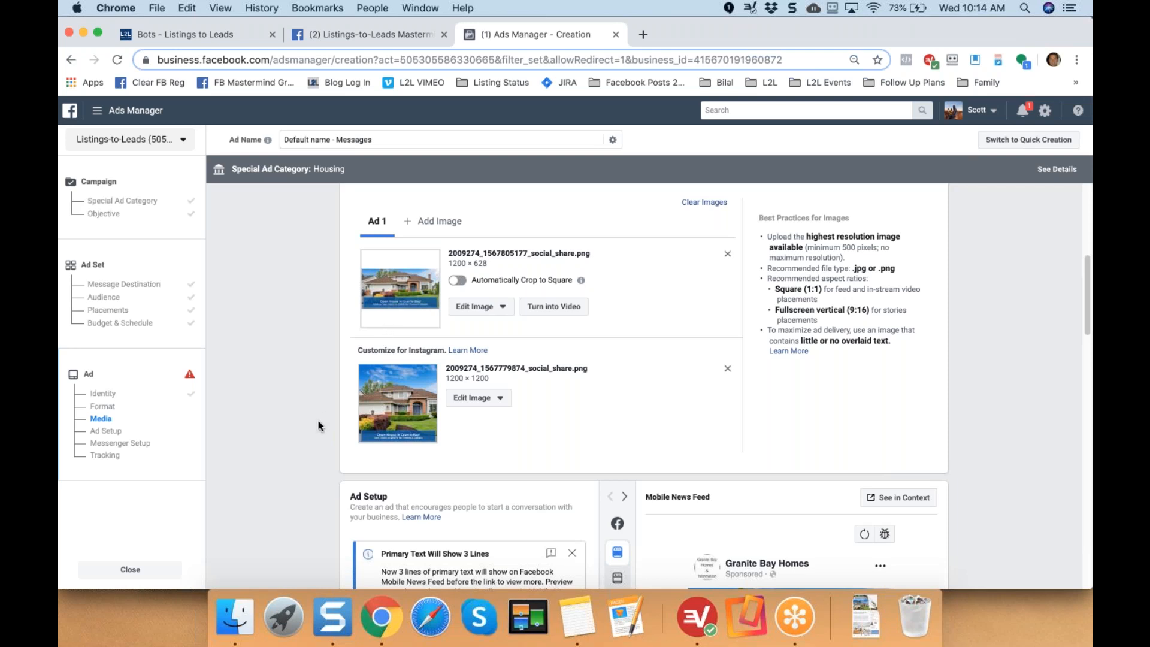
pyautogui.scroll(-2, 318, 420)
pyautogui.scroll(-6, 318, 421)
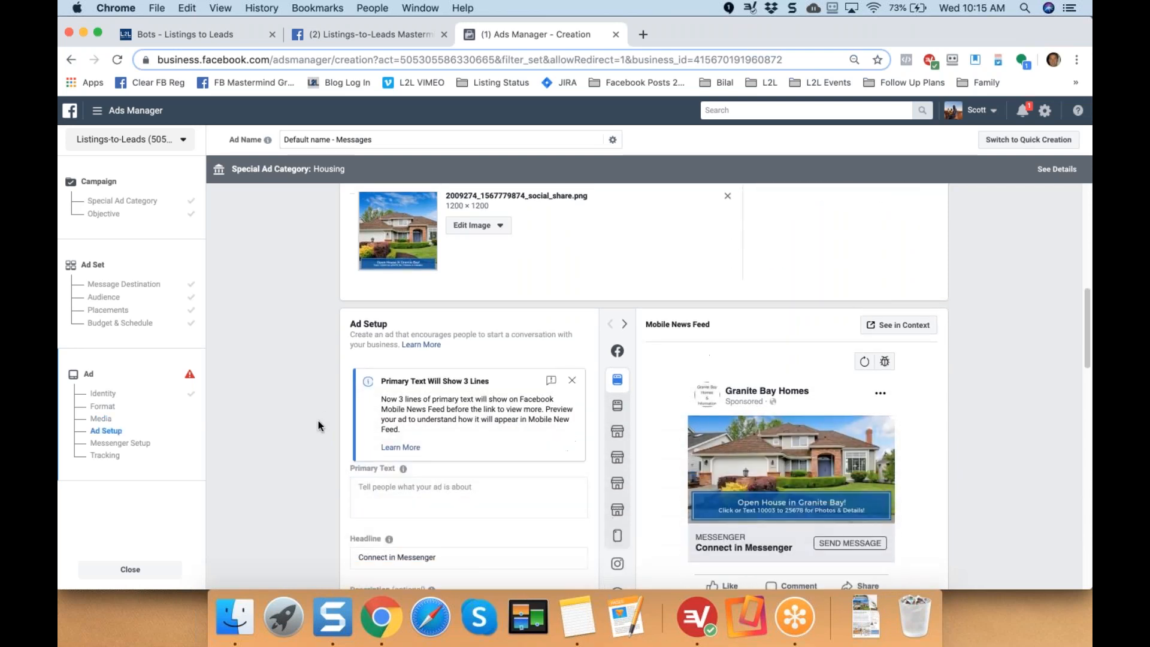
pyautogui.scroll(-2, 318, 420)
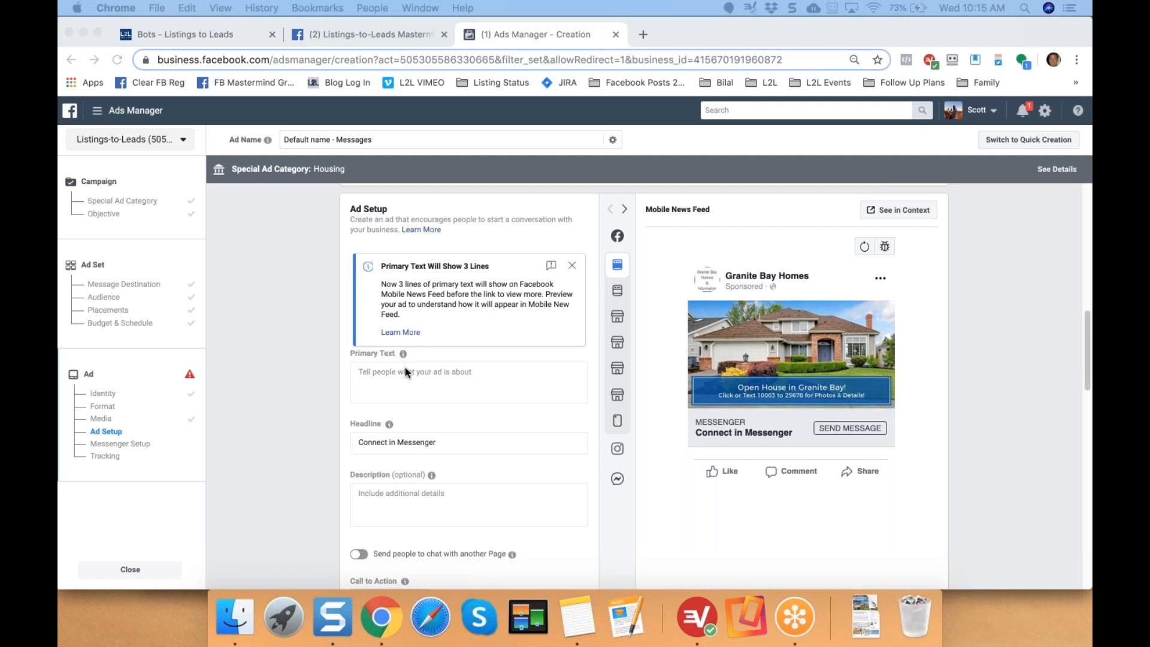
pyautogui.click(366, 375)
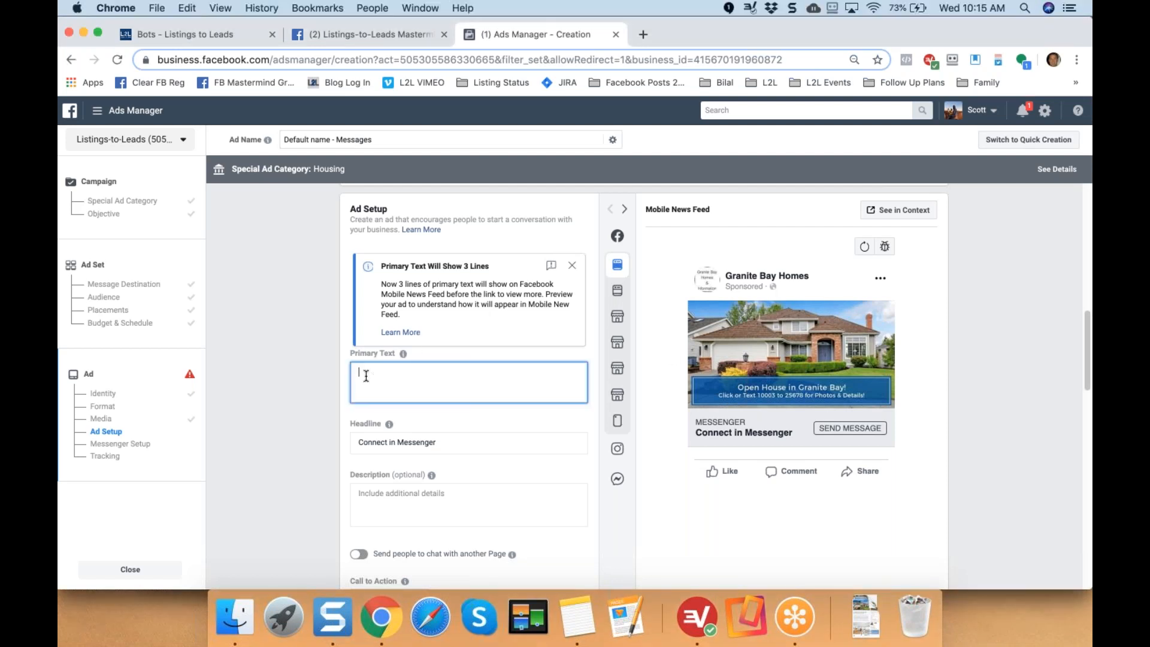
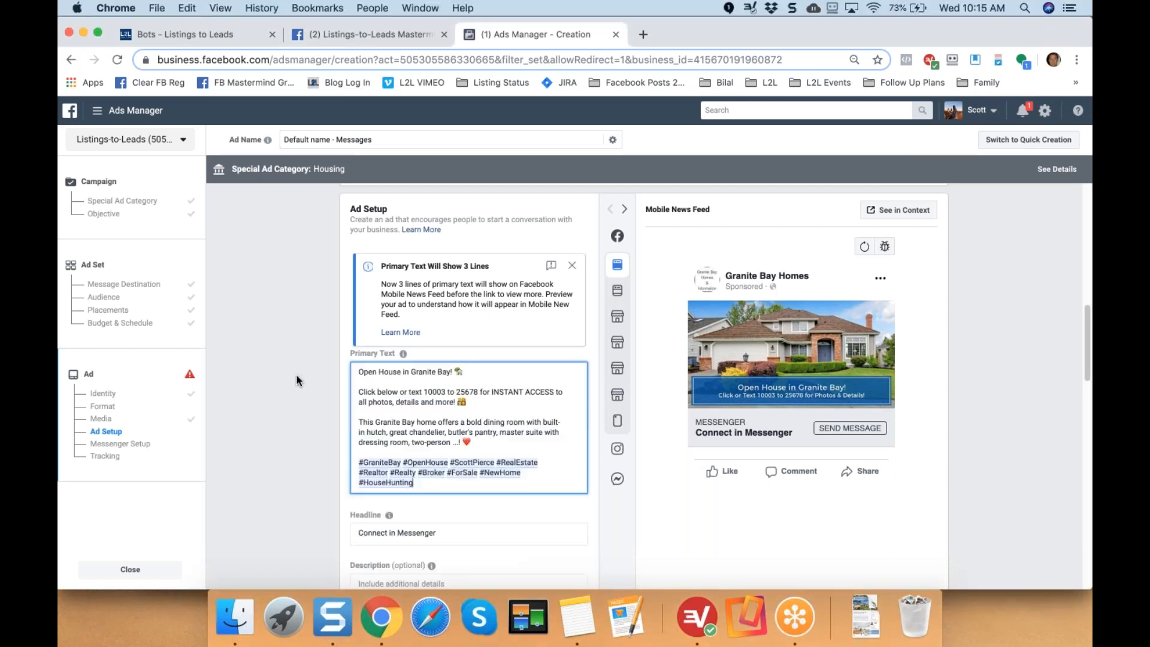
pyautogui.click(296, 375)
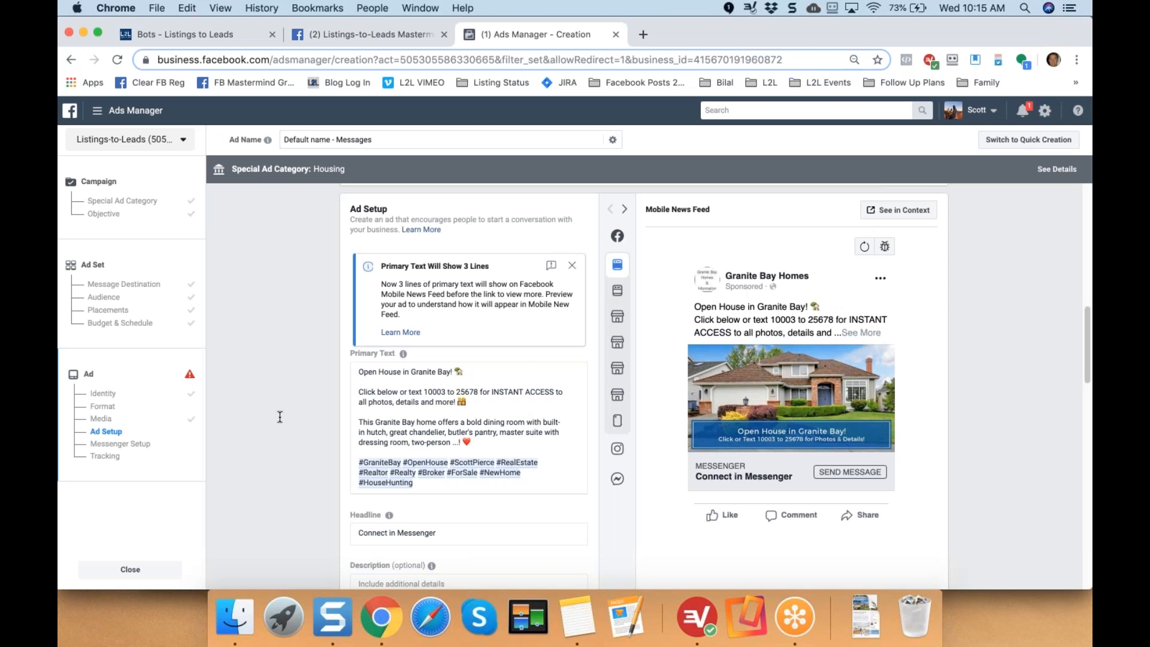
# Replace the headline with 'Click for Details, Photos & More!'.
pyautogui.scroll(-3, 434, 540)
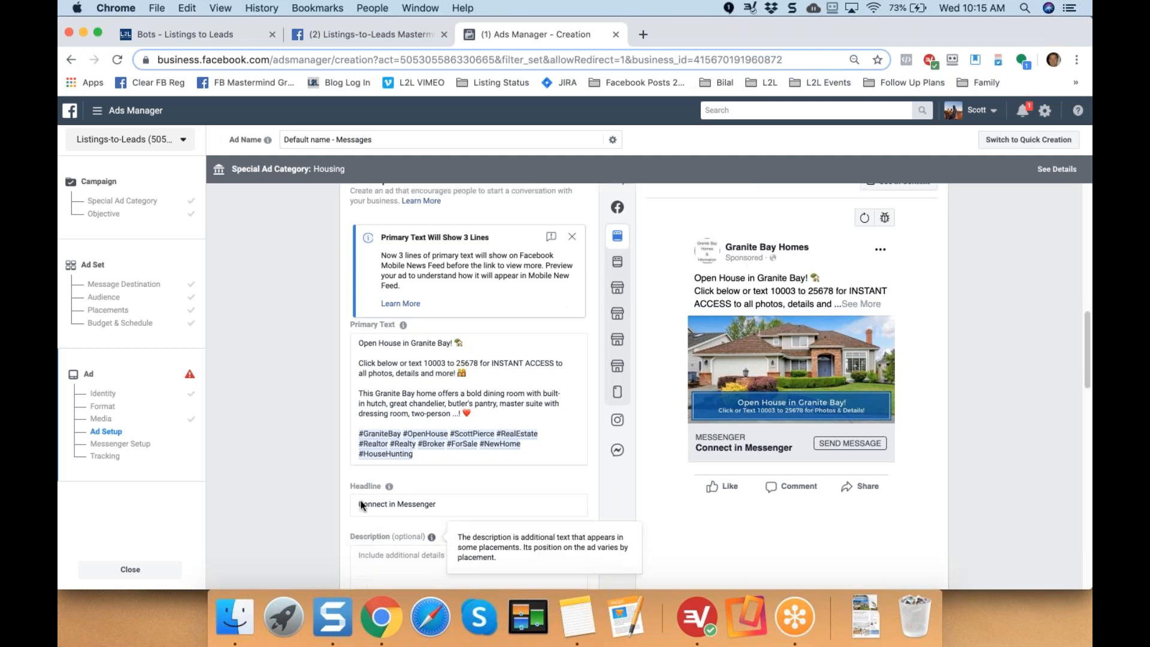
pyautogui.scroll(-2, 328, 494)
pyautogui.click(448, 390)
pyautogui.press('super+a')
pyautogui.write('Click')
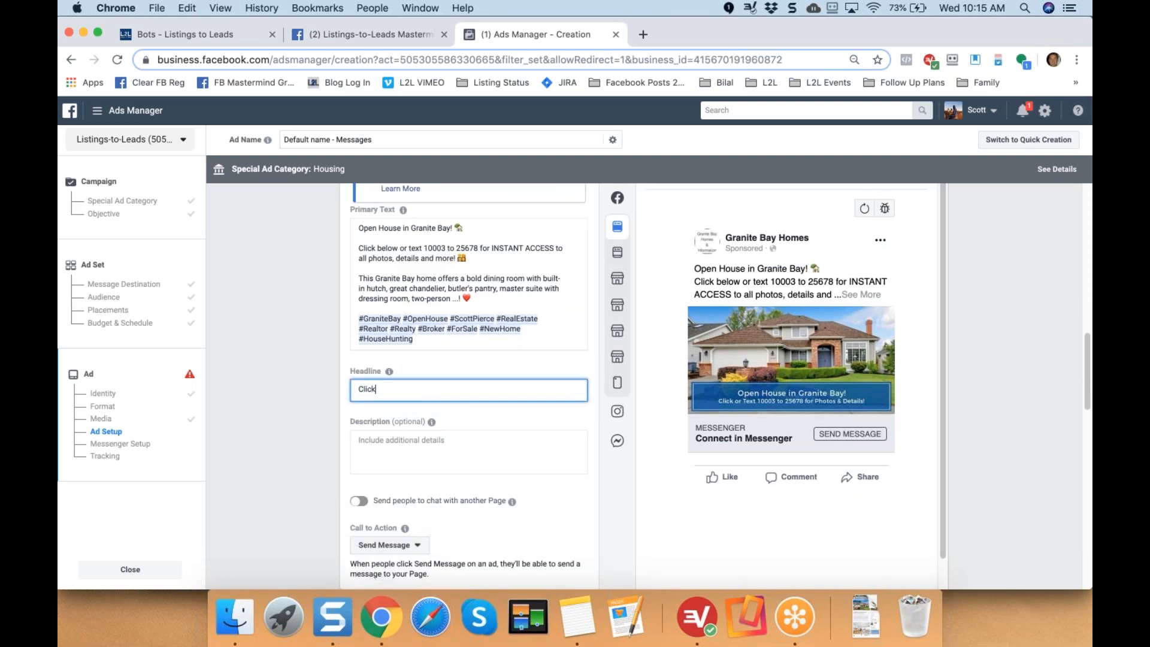
pyautogui.write(' for Details, Photos & More!')
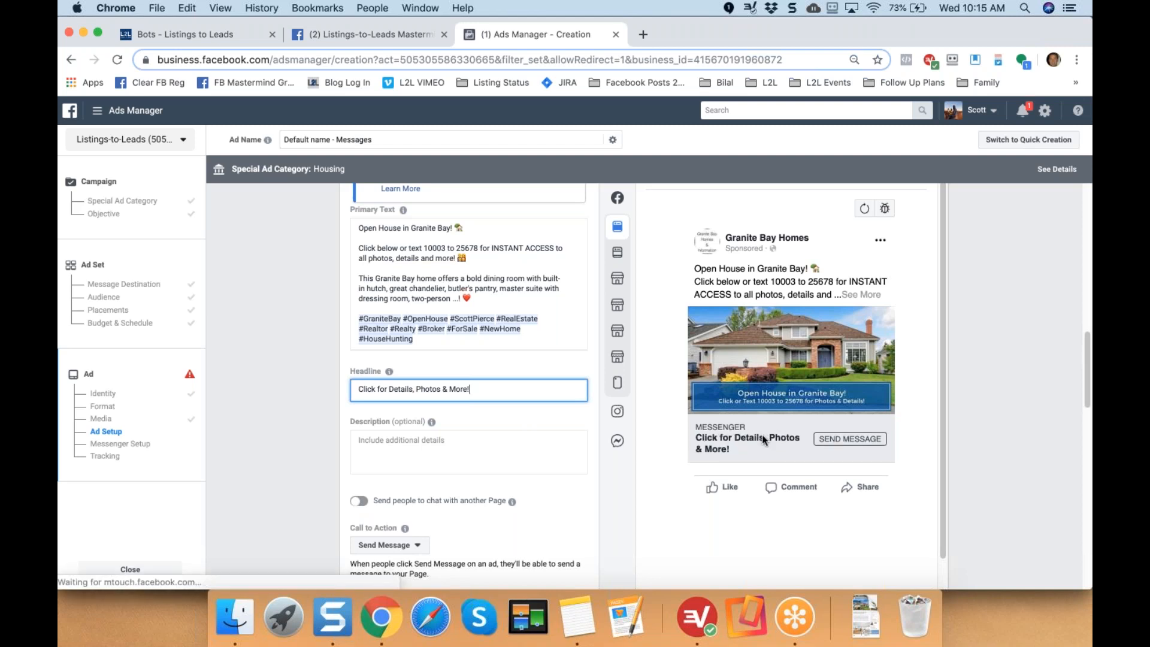
pyautogui.click(272, 418)
# Set the call to action to Learn More and review the ad setup.
pyautogui.scroll(-1, 272, 417)
pyautogui.scroll(-4, 271, 418)
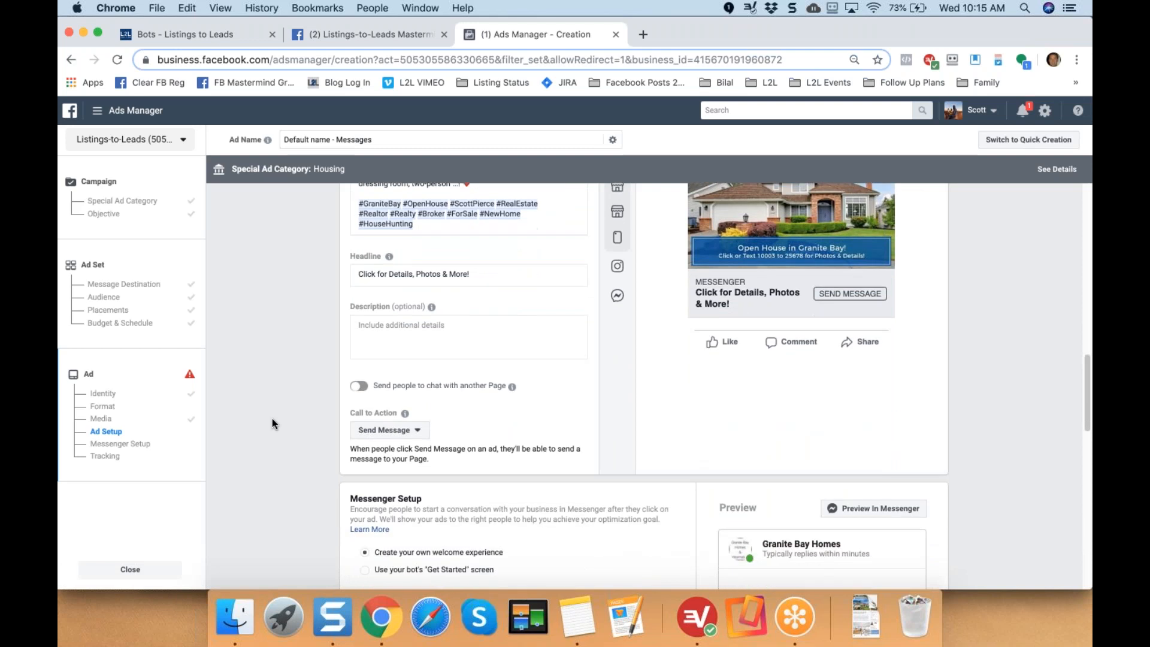
pyautogui.click(417, 403)
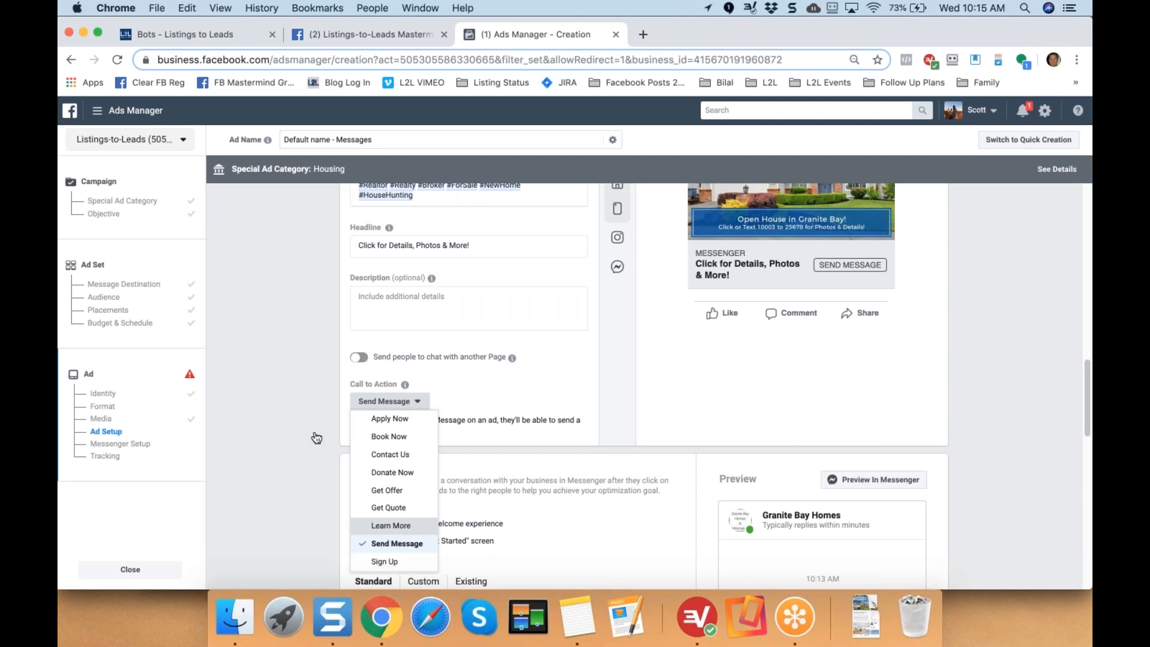
pyautogui.click(391, 525)
pyautogui.scroll(2, 390, 525)
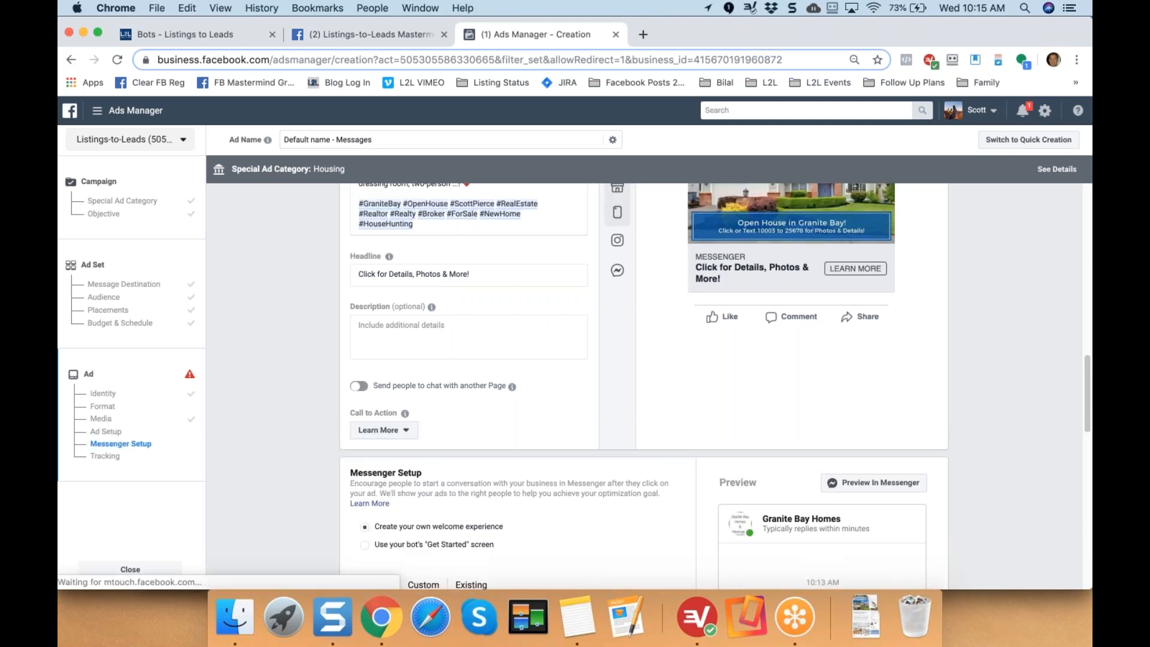
pyautogui.scroll(3, 810, 258)
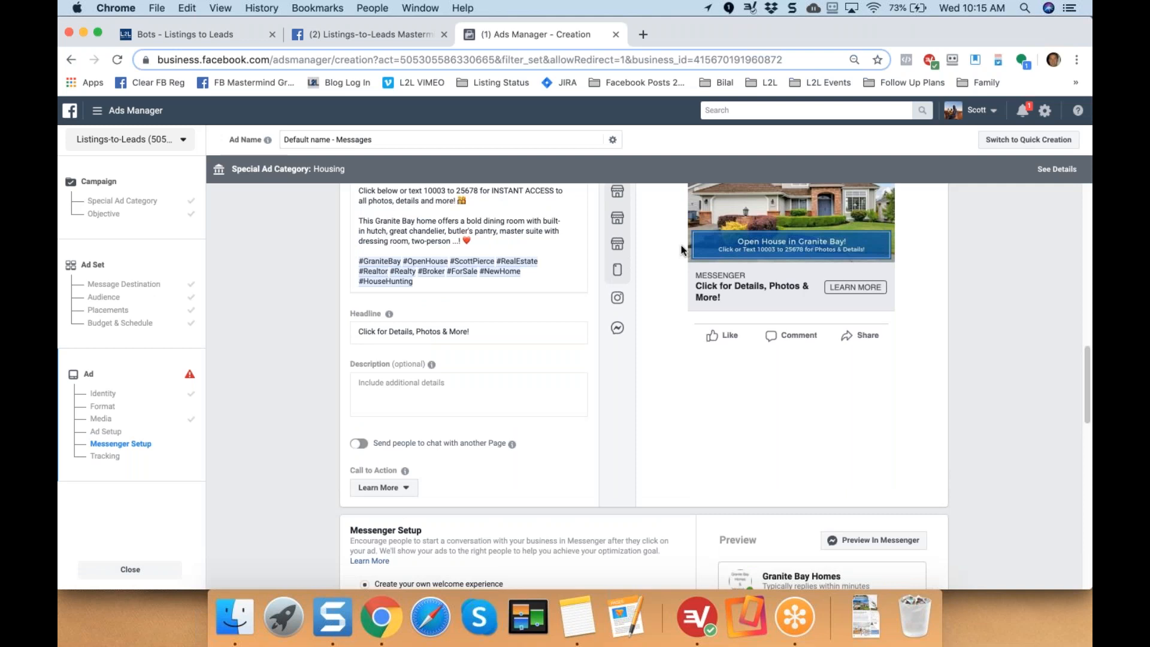
pyautogui.scroll(3, 409, 261)
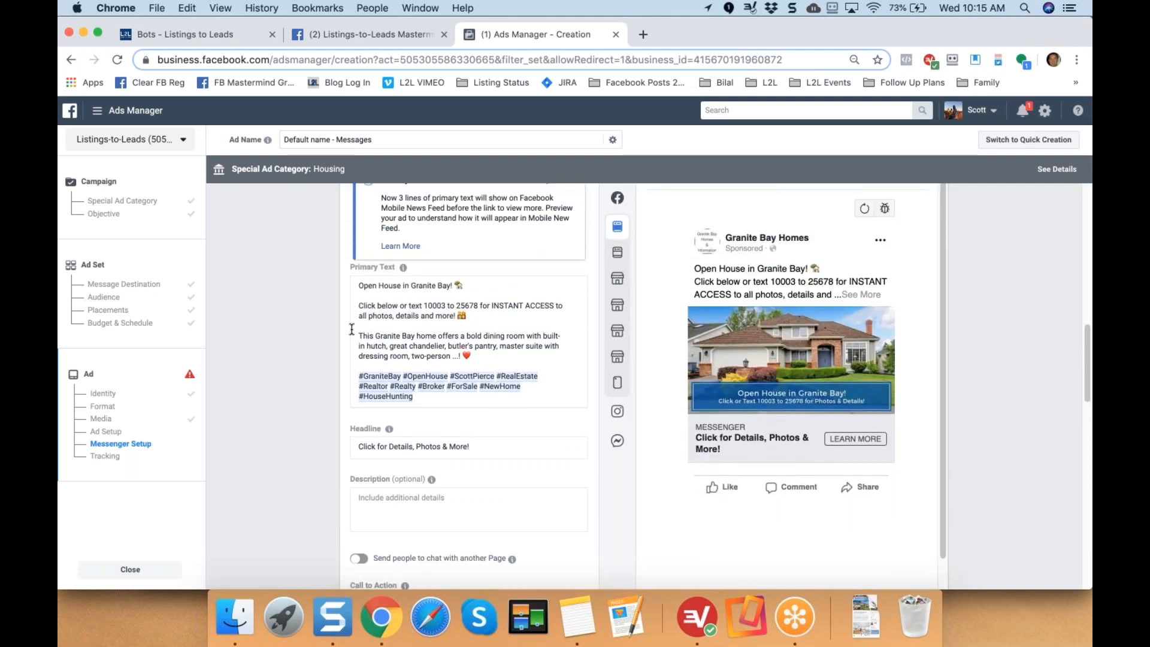
pyautogui.scroll(-3, 401, 446)
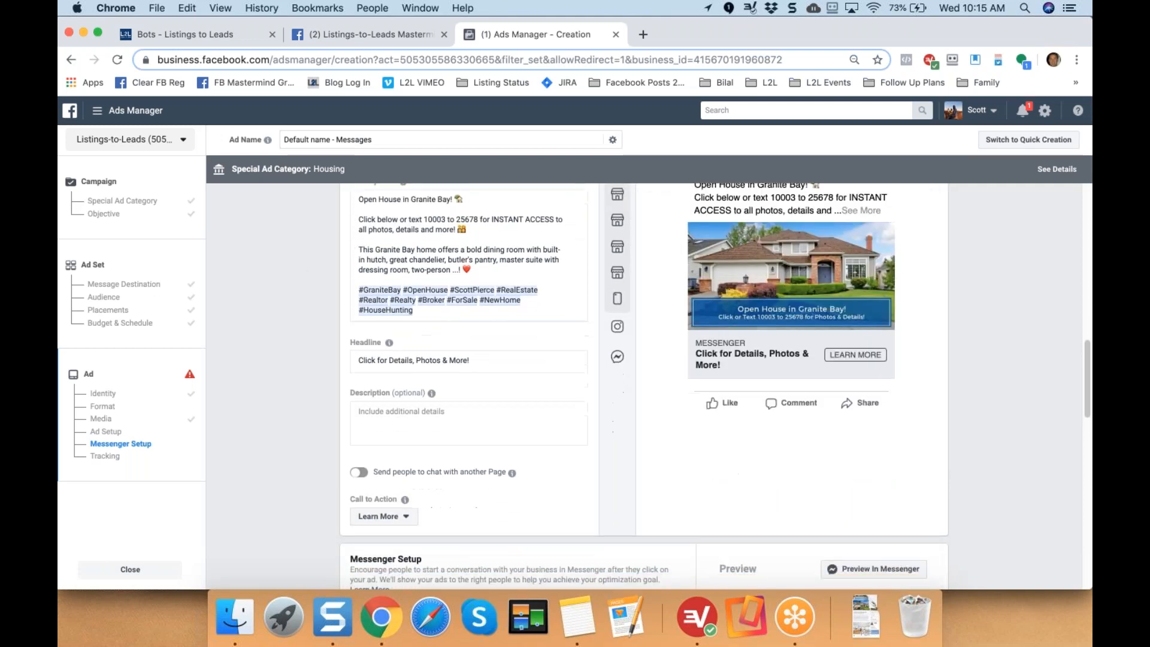
pyautogui.scroll(3, 309, 464)
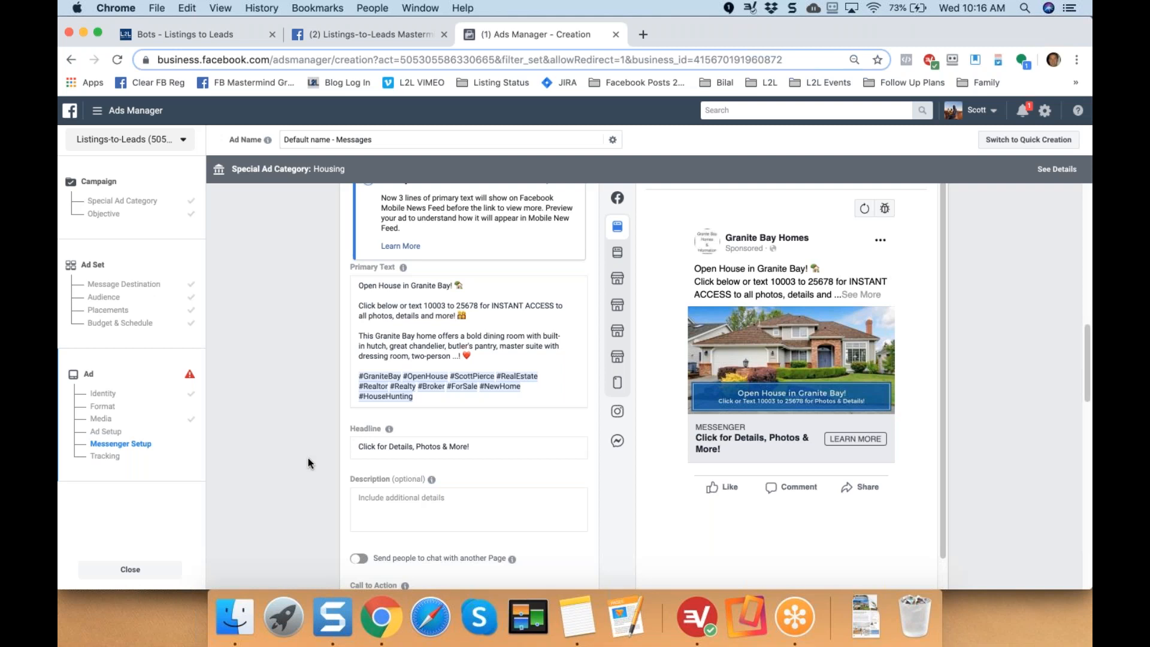
pyautogui.scroll(-1, 307, 457)
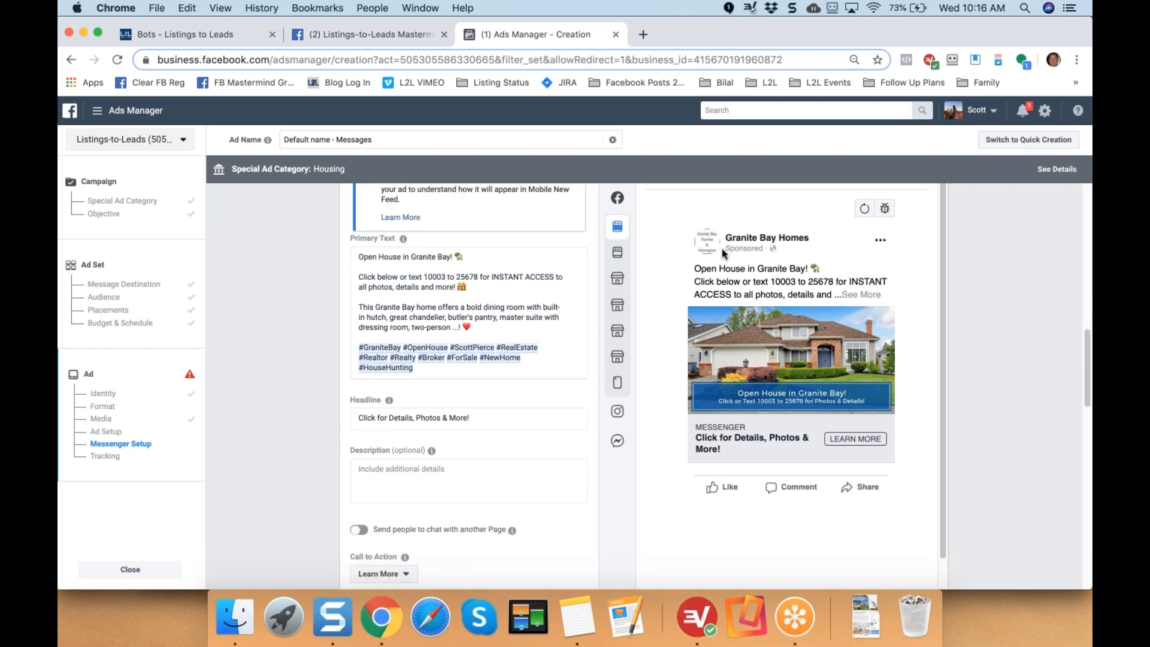
pyautogui.scroll(-1, 415, 477)
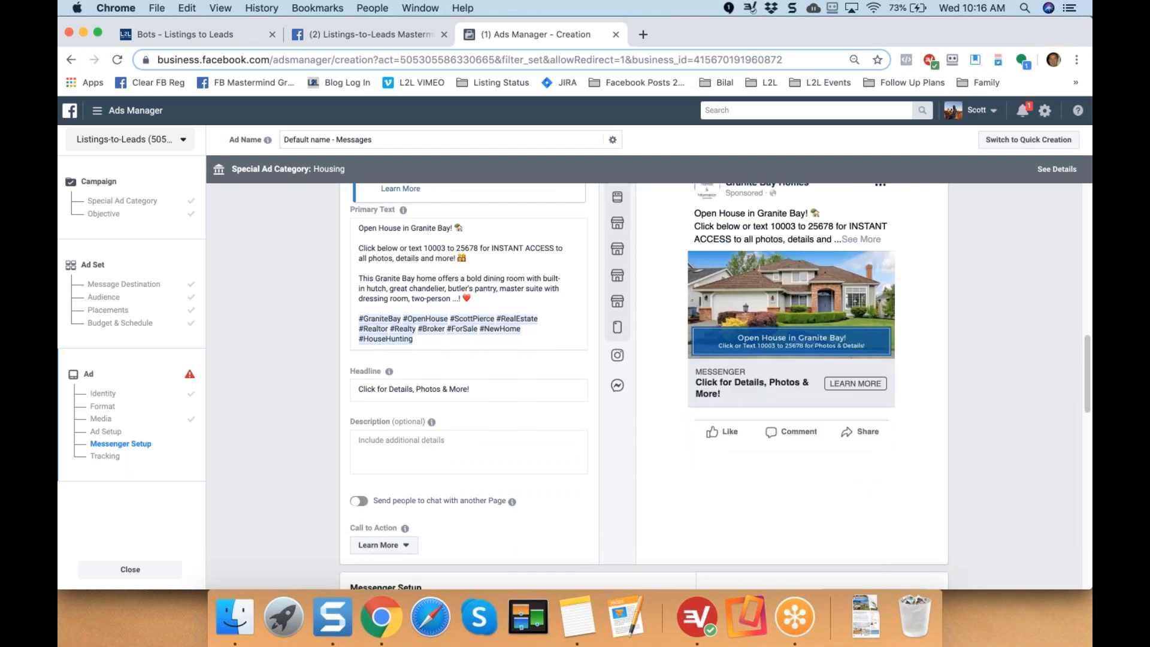
pyautogui.scroll(-2, 715, 386)
pyautogui.scroll(-3, 643, 383)
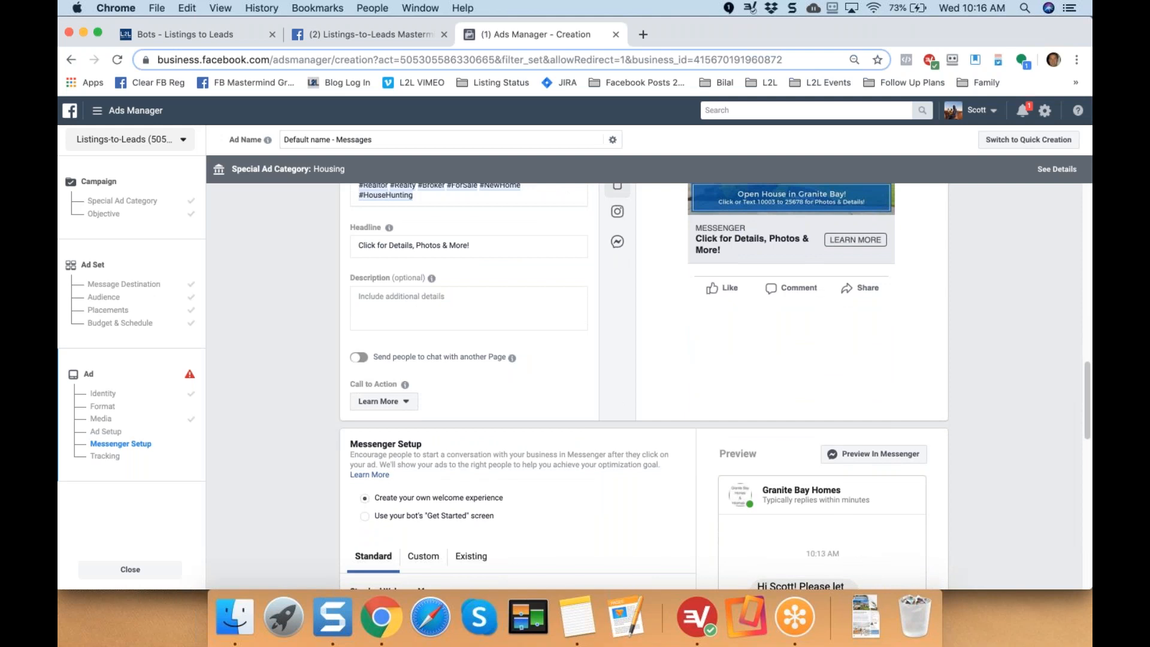
pyautogui.scroll(-7, 715, 387)
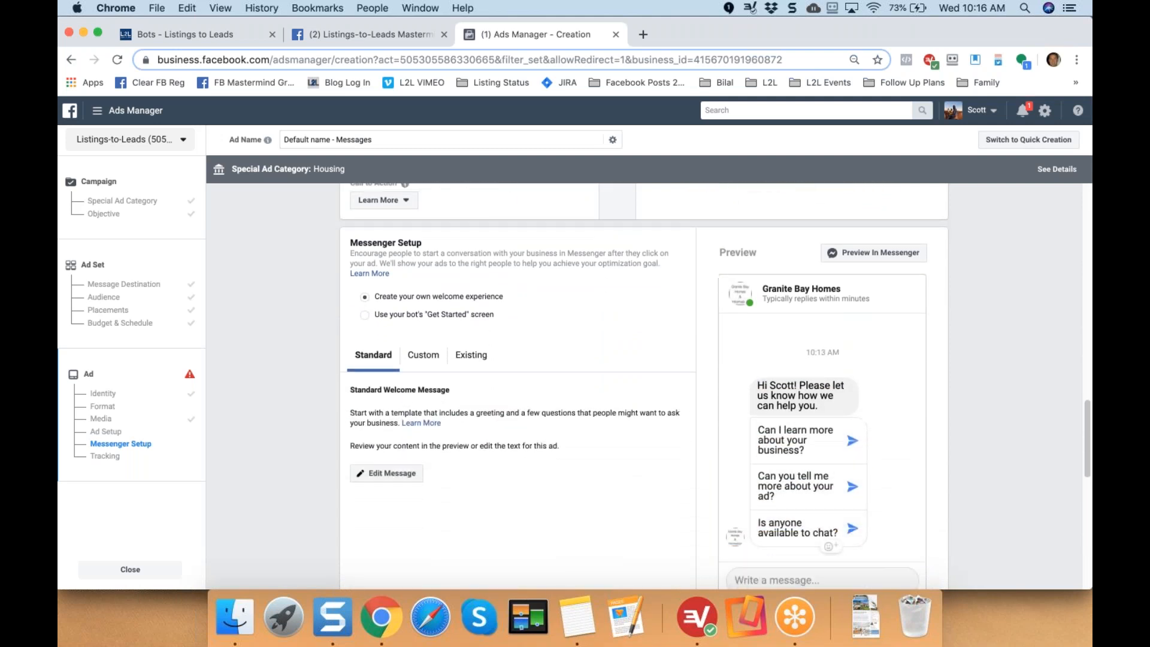
# Choose the Custom welcome message option and create a new Messenger template.
pyautogui.moveTo(347, 241); pyautogui.dragTo(435, 247)
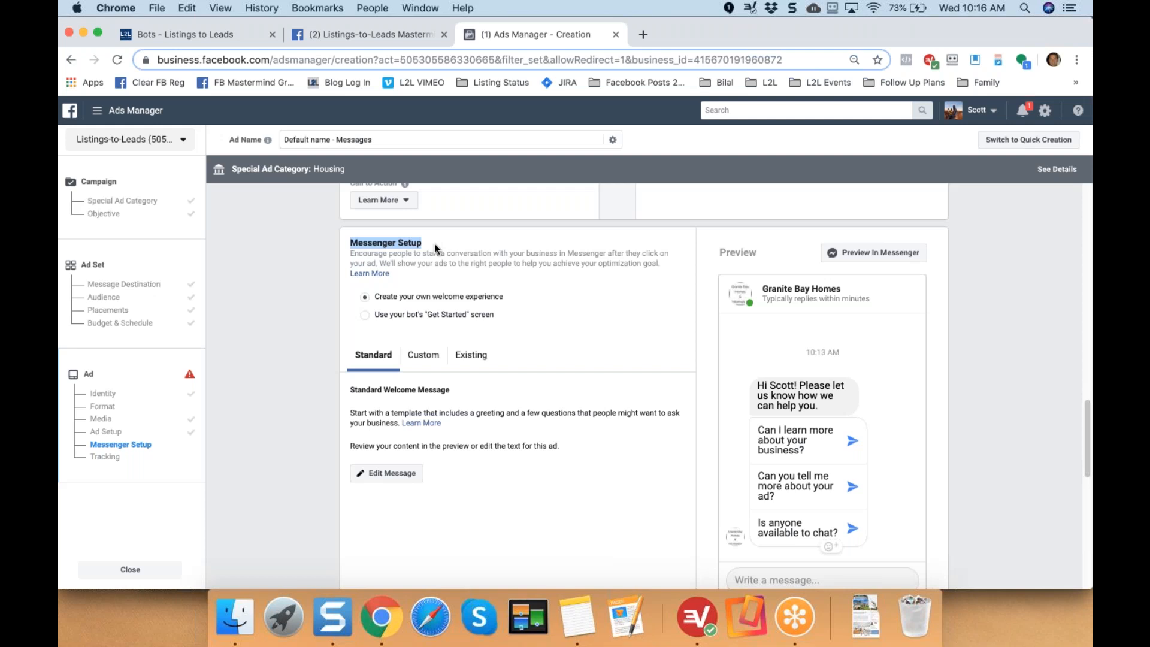
pyautogui.click(433, 244)
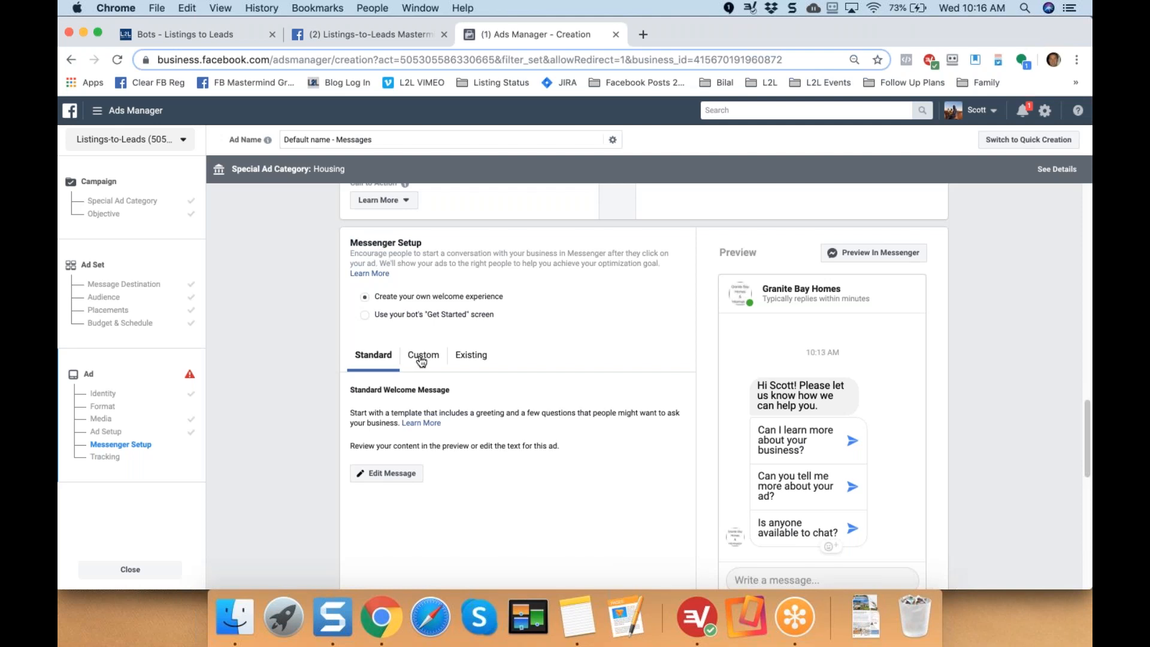
pyautogui.click(422, 359)
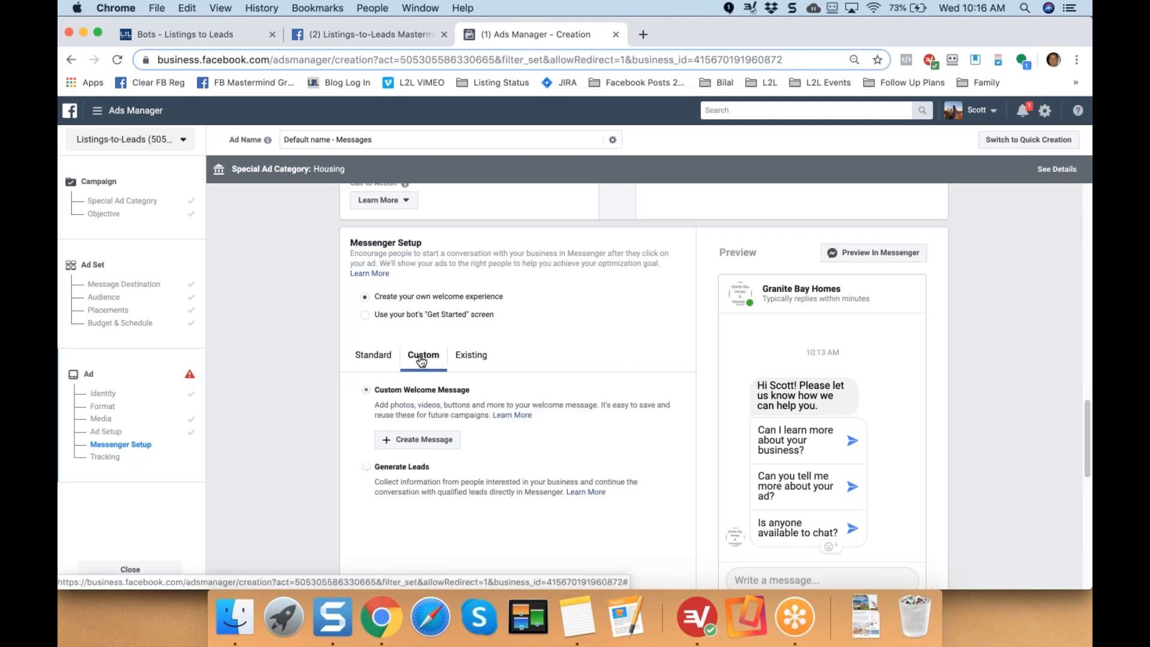
pyautogui.click(422, 441)
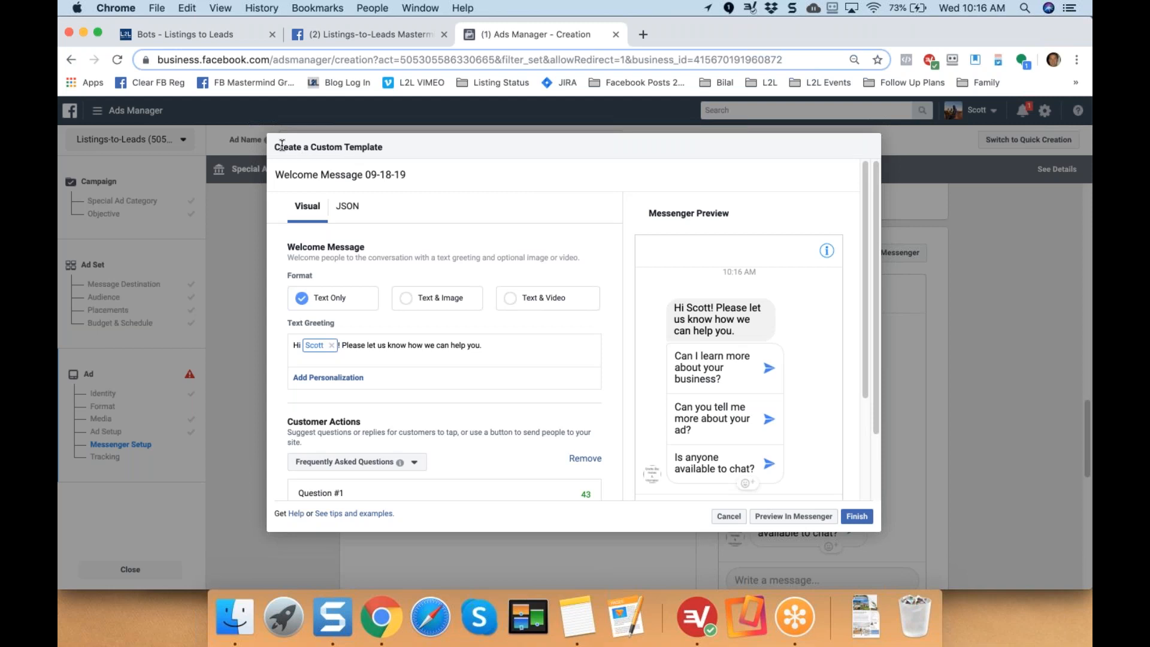
# Make the template Text & Image and reword the greeting to invite clicks for Sunday's Open House.
pyautogui.click(399, 146)
pyautogui.click(407, 303)
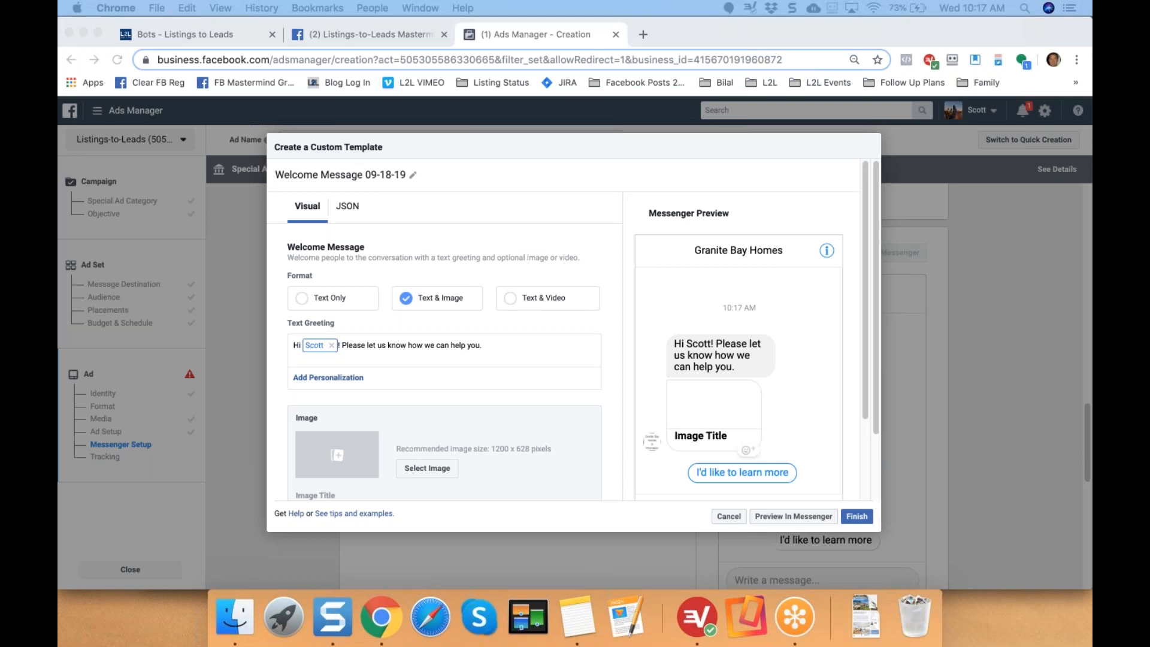
pyautogui.click(518, 355)
pyautogui.keyDown('shift'); pyautogui.click(342, 348); pyautogui.keyUp('shift')
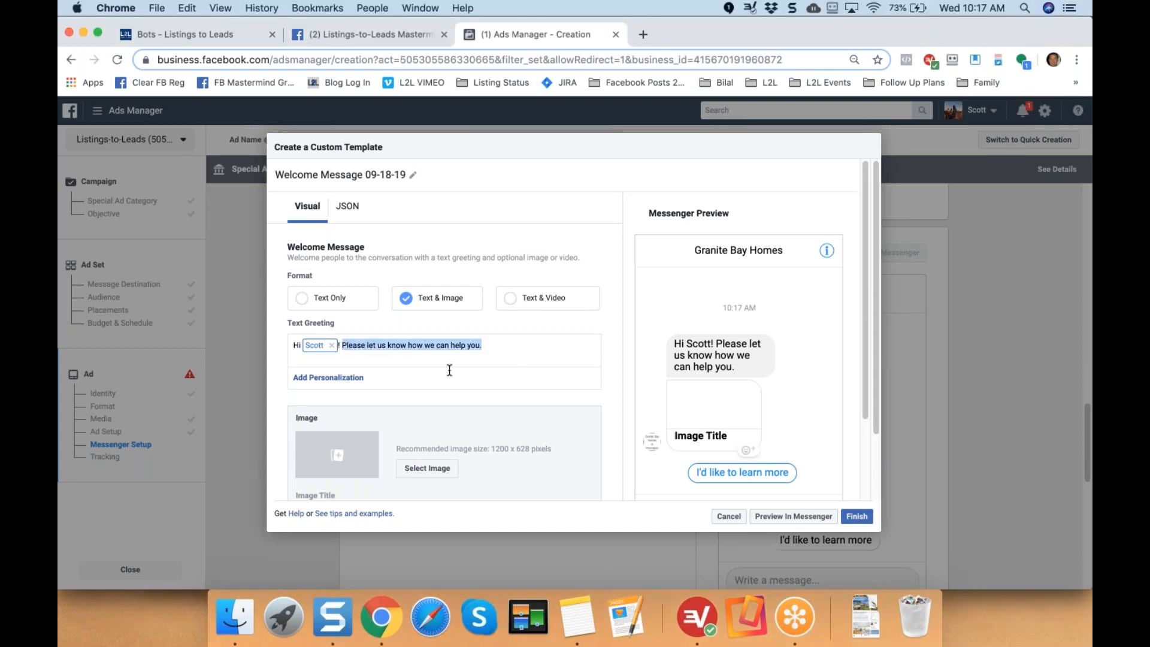
pyautogui.write('Please click below for more information on this home!')
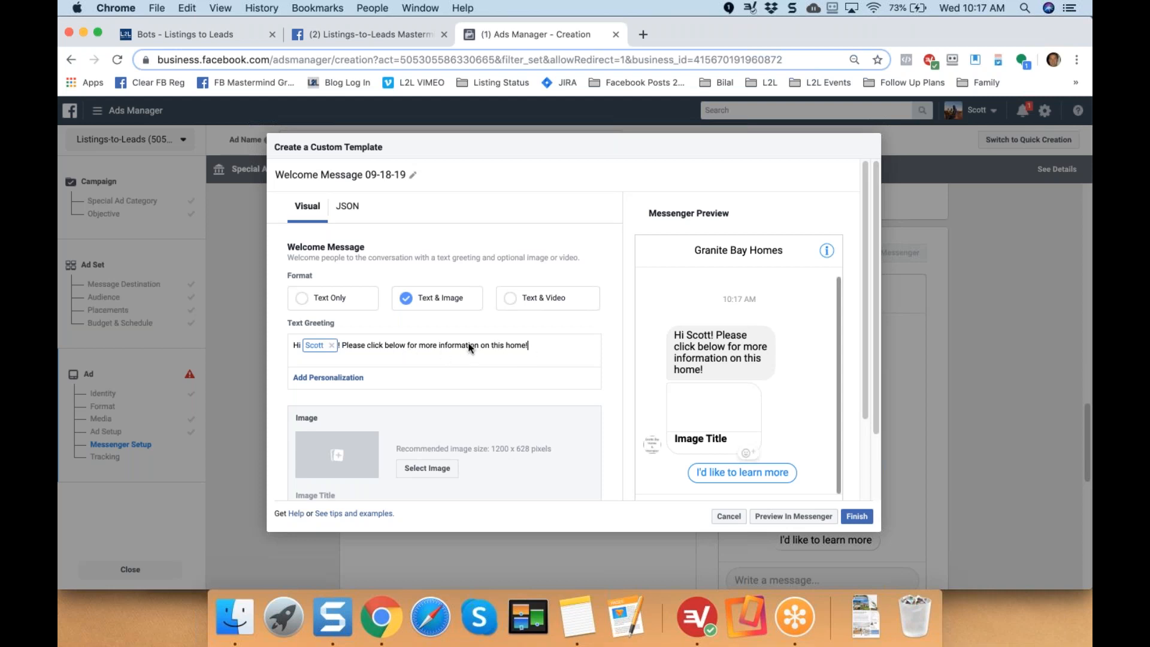
pyautogui.press('BackSpace')
pyautogui.press('BackSpace')
pyautogui.press('BackSpace')
pyautogui.press('BackSpace')
pyautogui.press('BackSpace')
pyautogui.press('BackSpace')
pyautogui.press('BackSpace')
pyautogui.press('BackSpace')
pyautogui.press('BackSpace')
pyautogui.press('BackSpace')
pyautogui.press('BackSpace')
pyautogui.press('BackSpace')
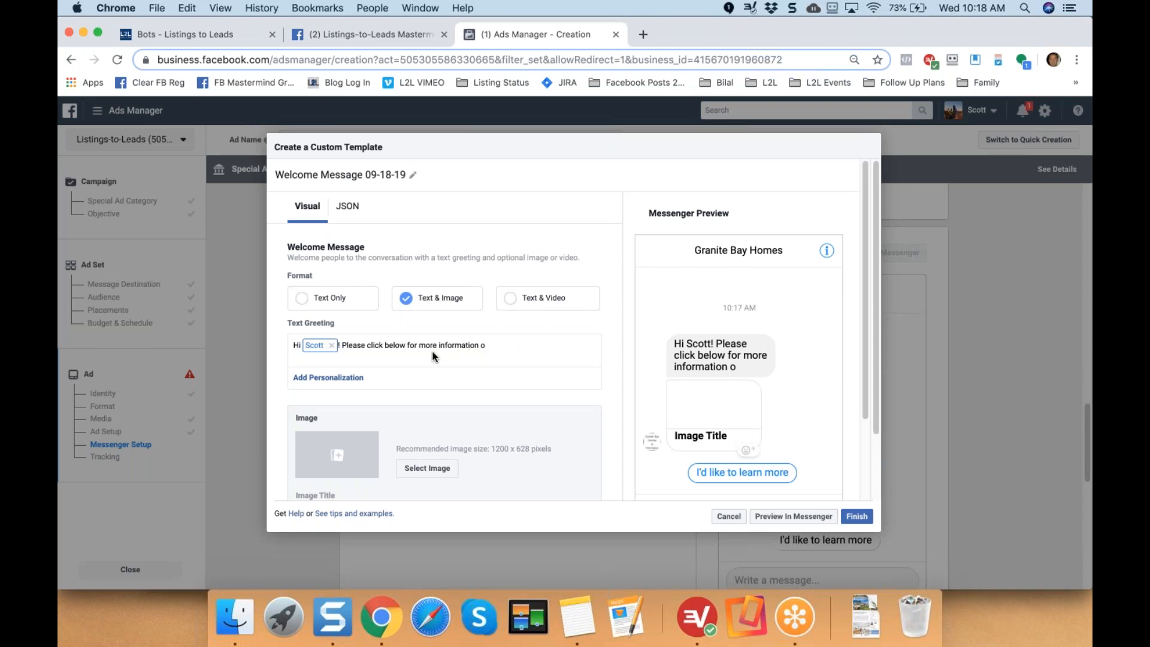
pyautogui.write('r our Open House on Sunday!')
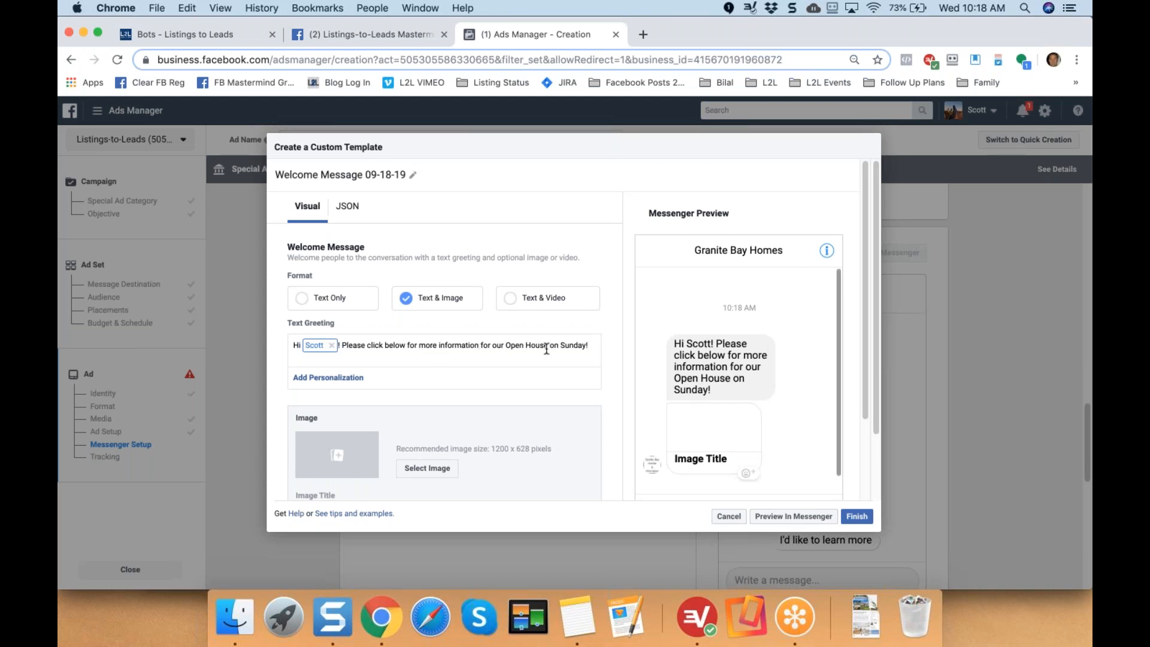
# Pick the 2009274 Granite Bay house photo as the welcome card image.
pyautogui.click(346, 456)
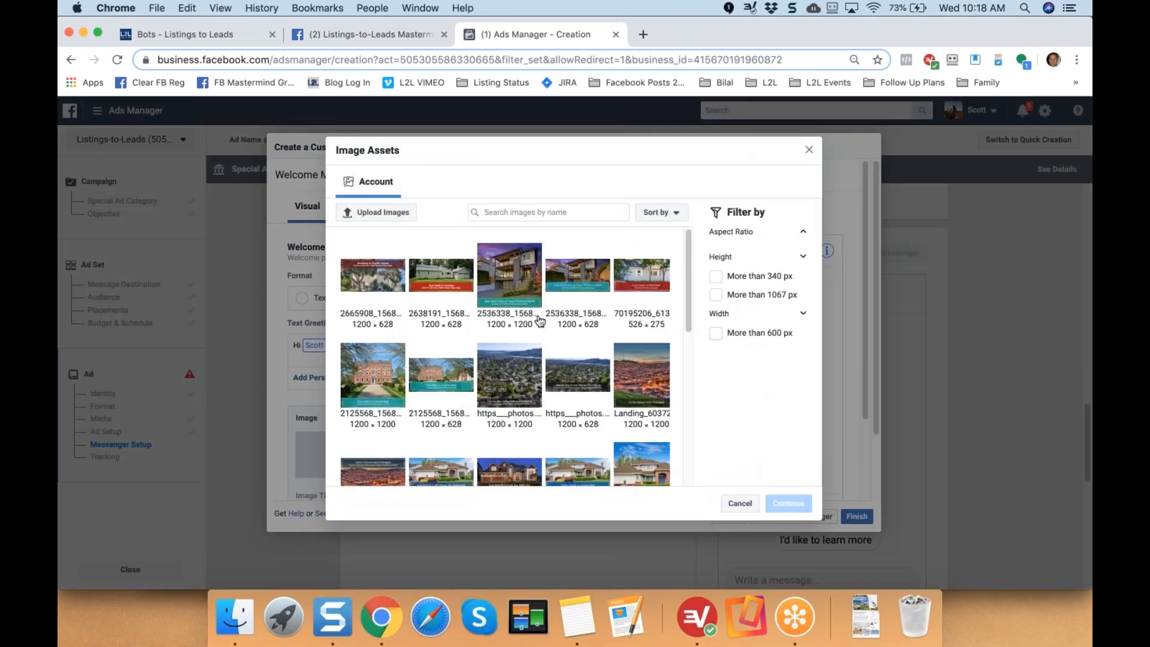
pyautogui.scroll(-2, 539, 323)
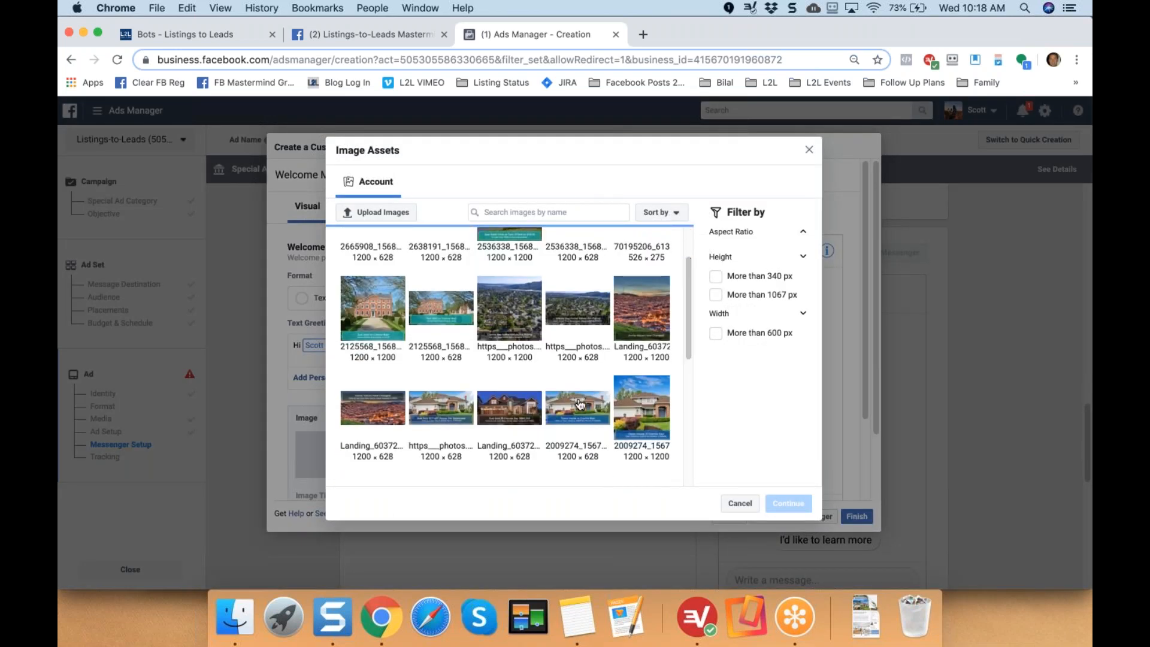
pyautogui.click(579, 404)
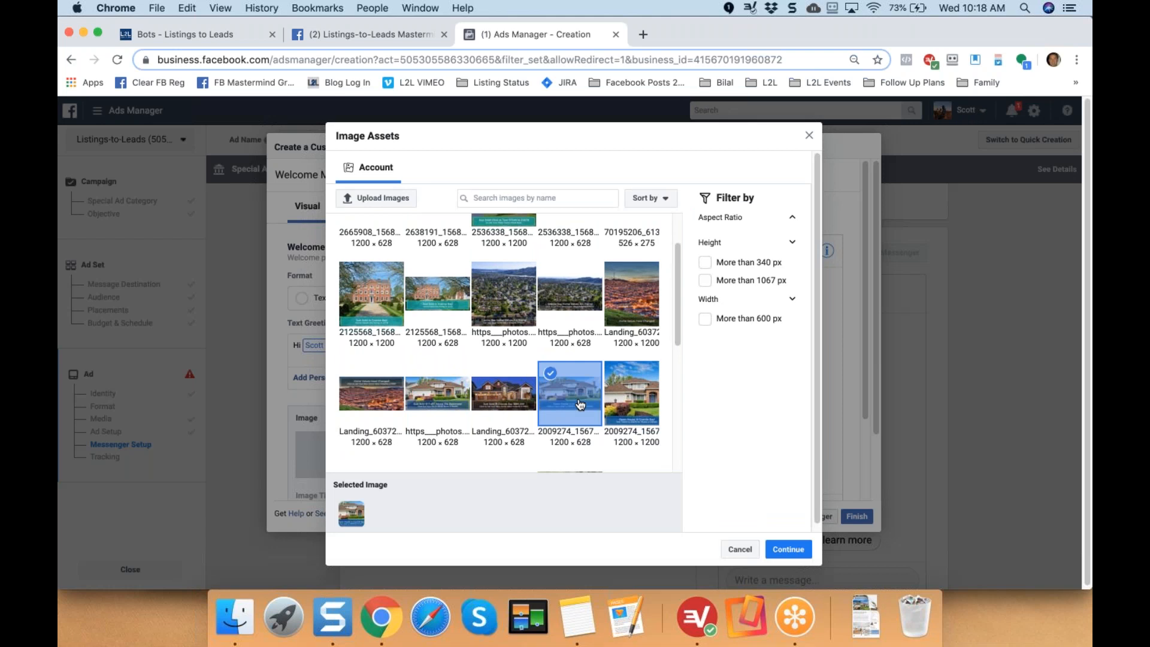
pyautogui.click(788, 555)
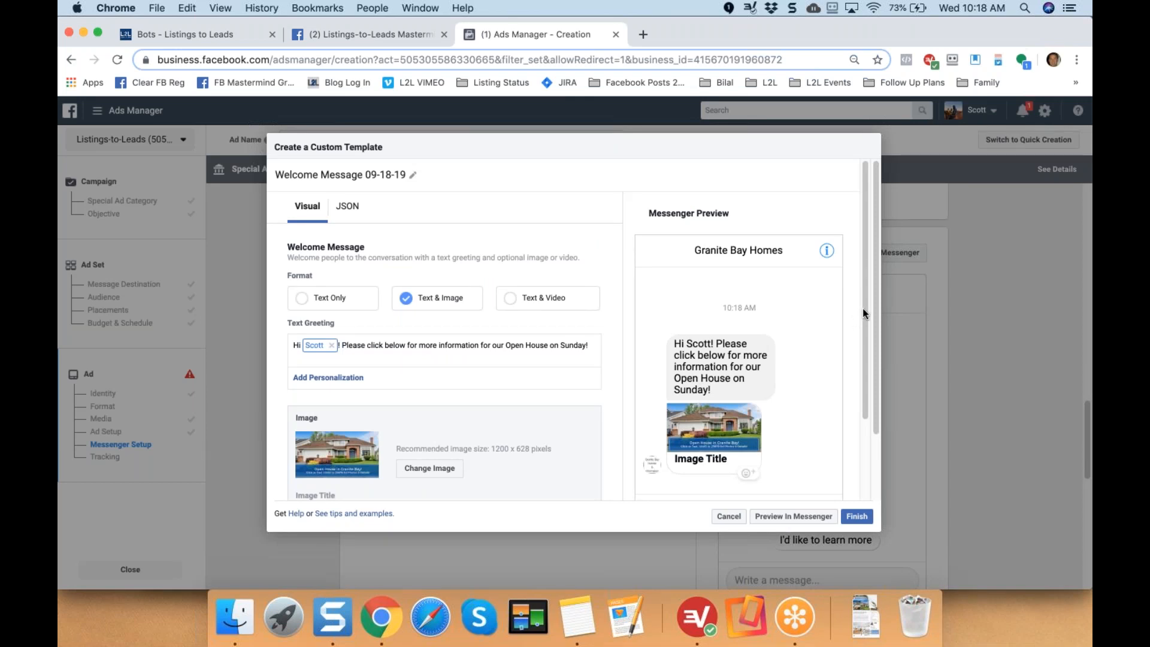
# Title the image card 'Open House Details, Photos & More'.
pyautogui.scroll(-2, 866, 330)
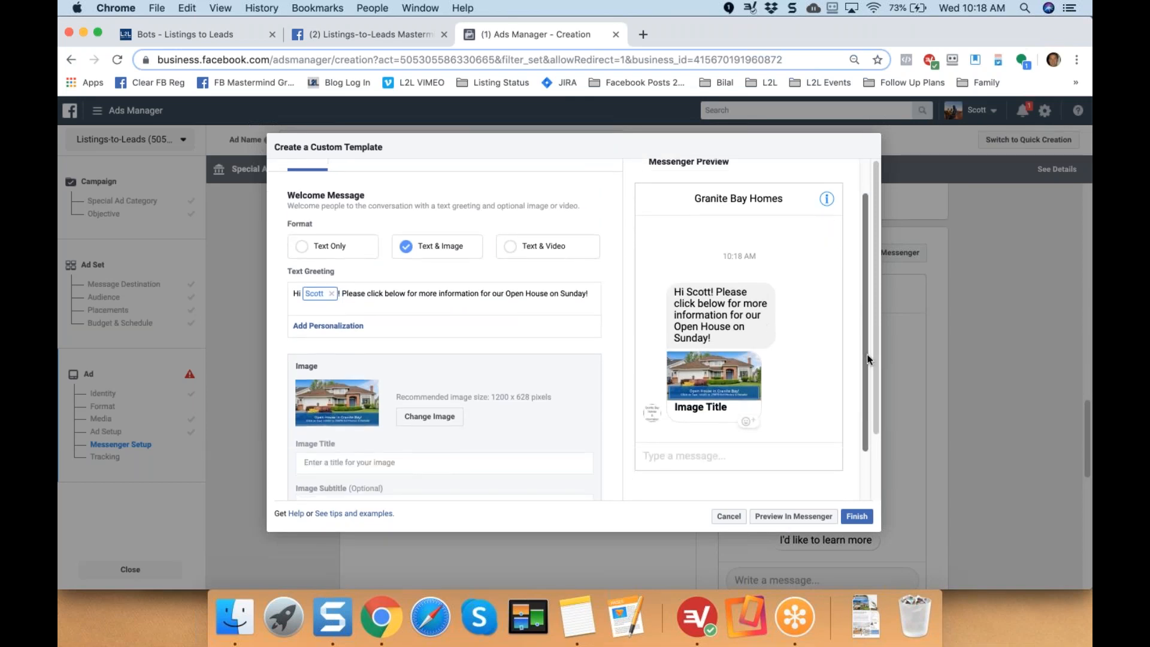
pyautogui.scroll(-2, 866, 341)
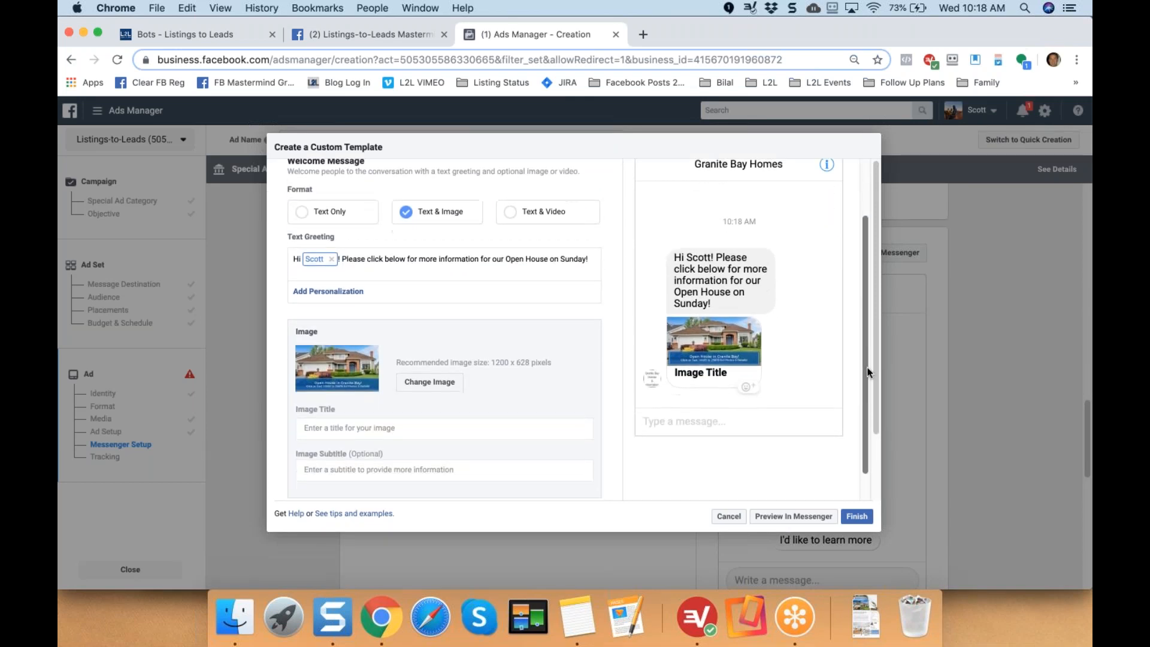
pyautogui.click(345, 422)
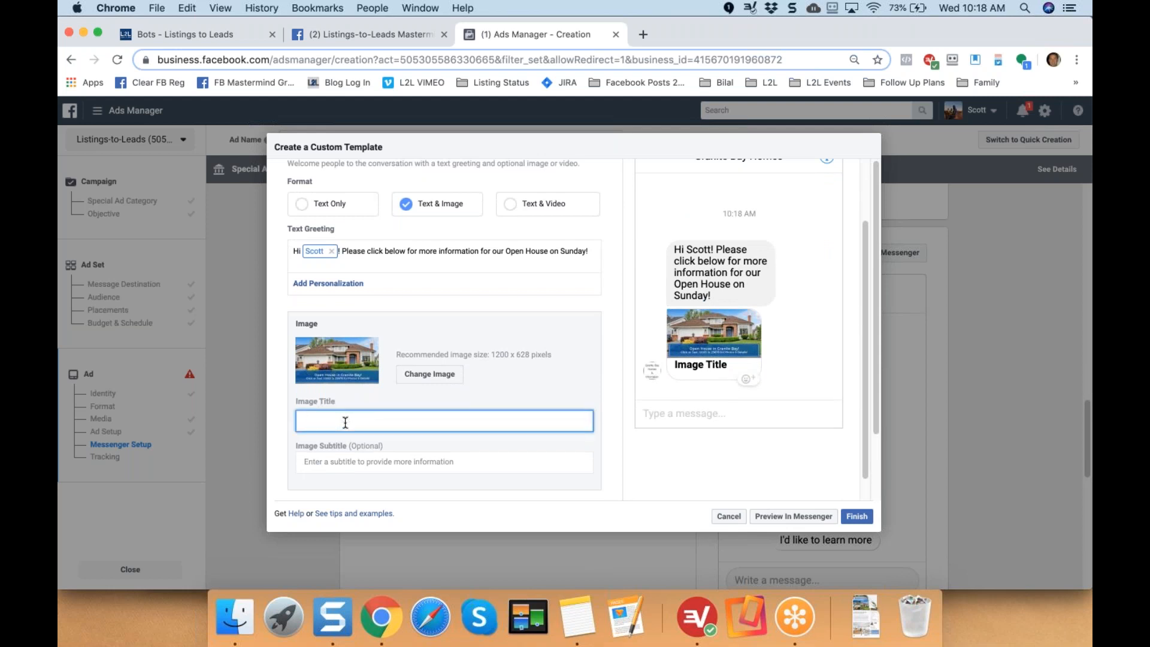
pyautogui.write('Open House Details, Photos & More!')
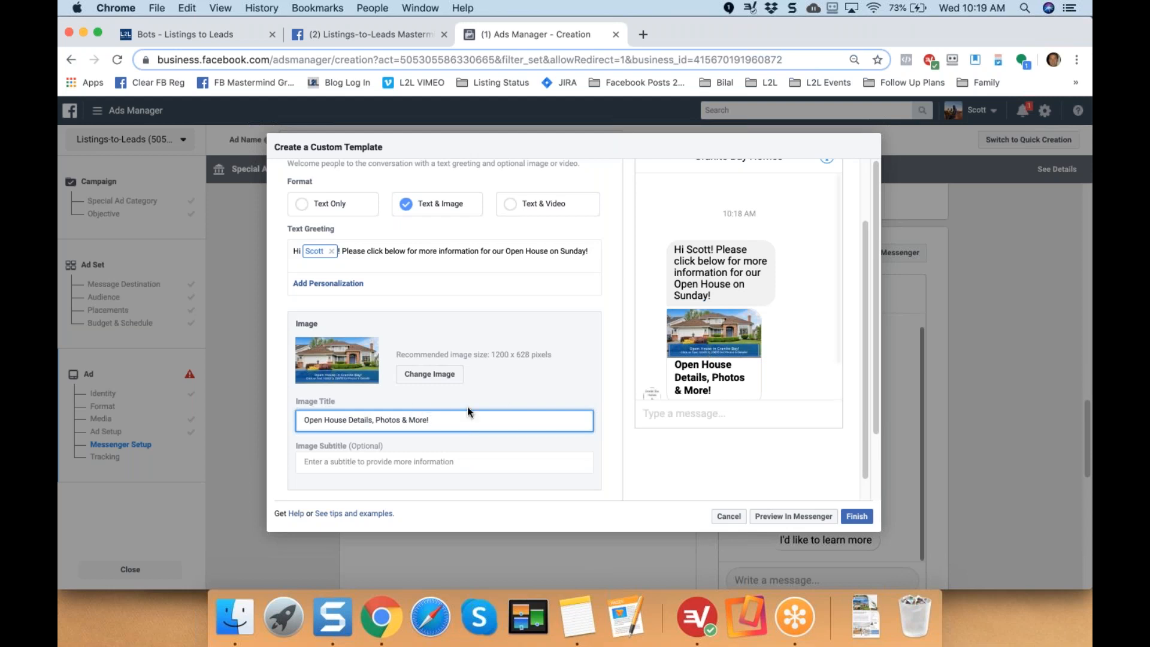
pyautogui.click(183, 8)
# Append a house emoji and then a red heart emoji to the end of the image title.
pyautogui.click(229, 217)
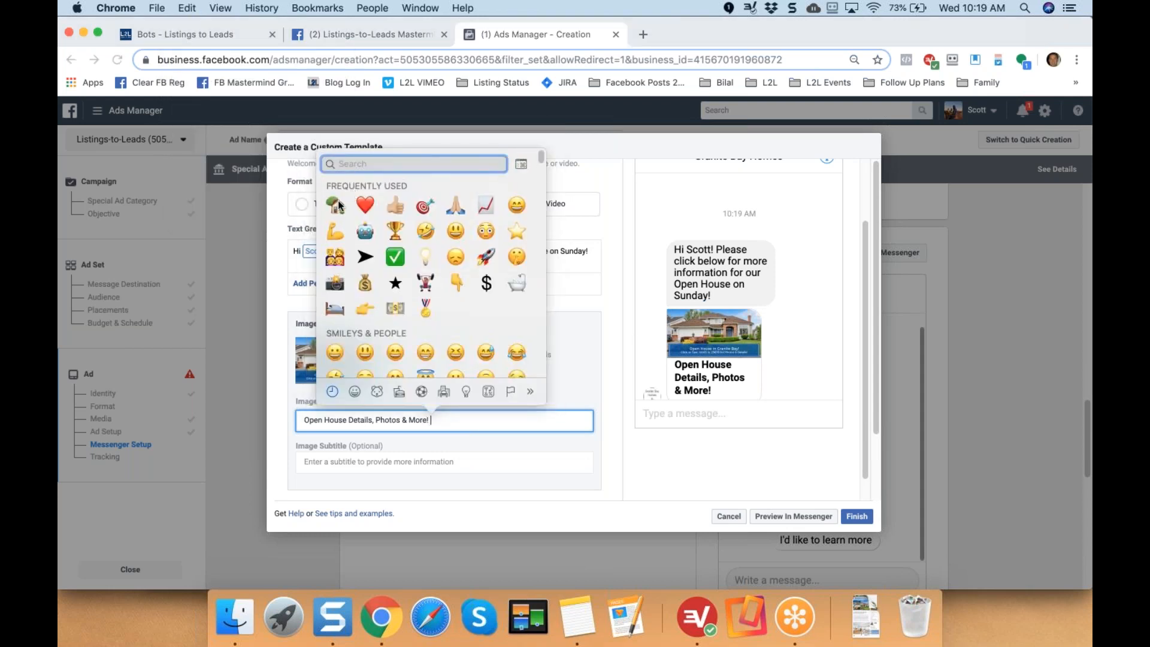
pyautogui.click(339, 205)
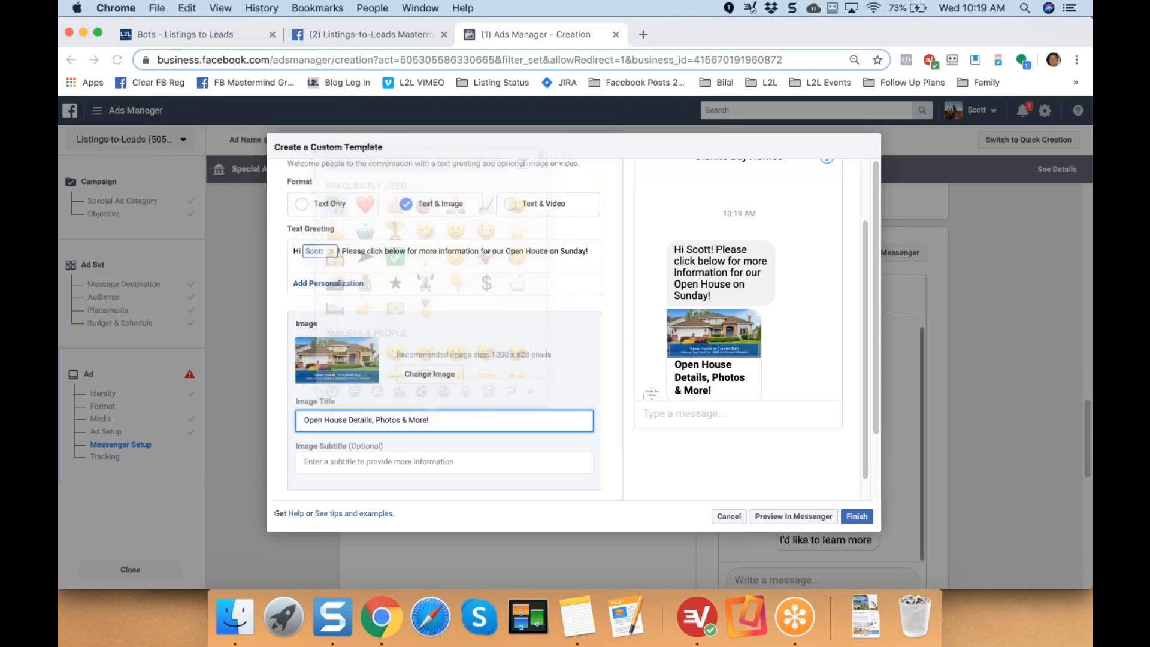
pyautogui.click(188, 9)
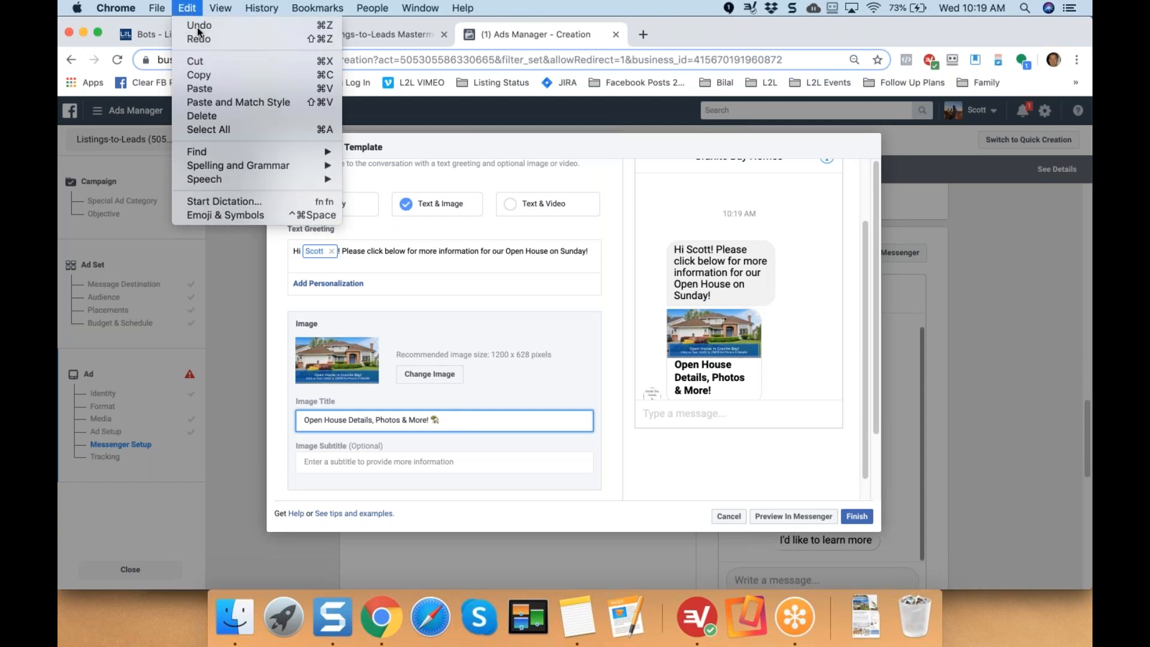
pyautogui.click(228, 217)
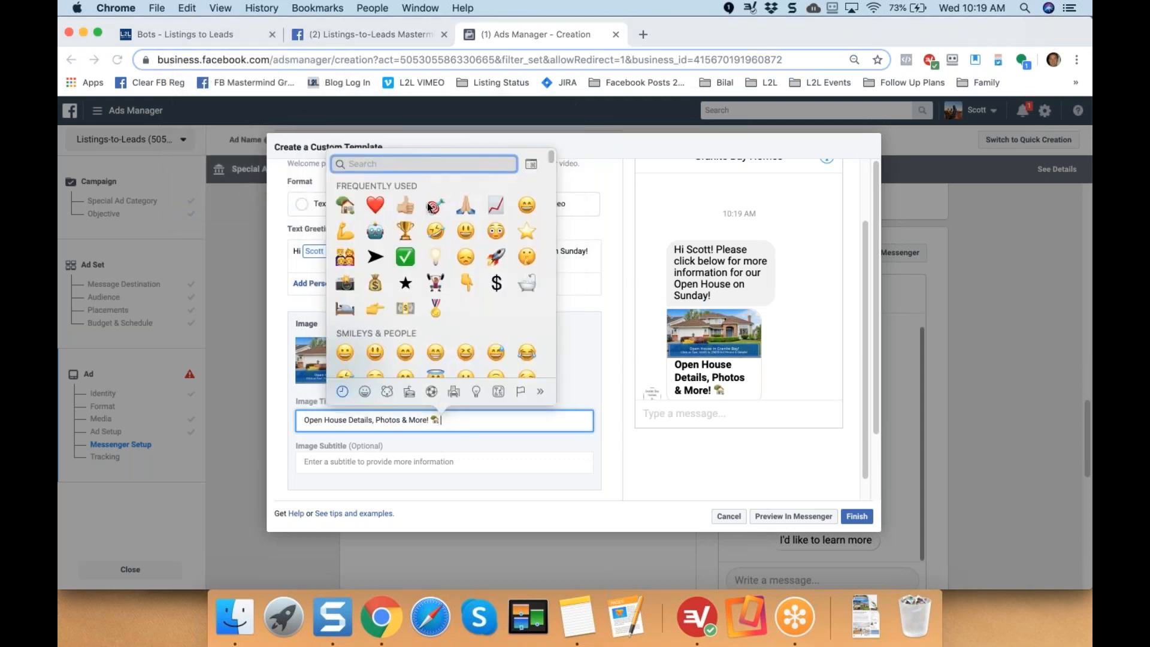
pyautogui.click(375, 205)
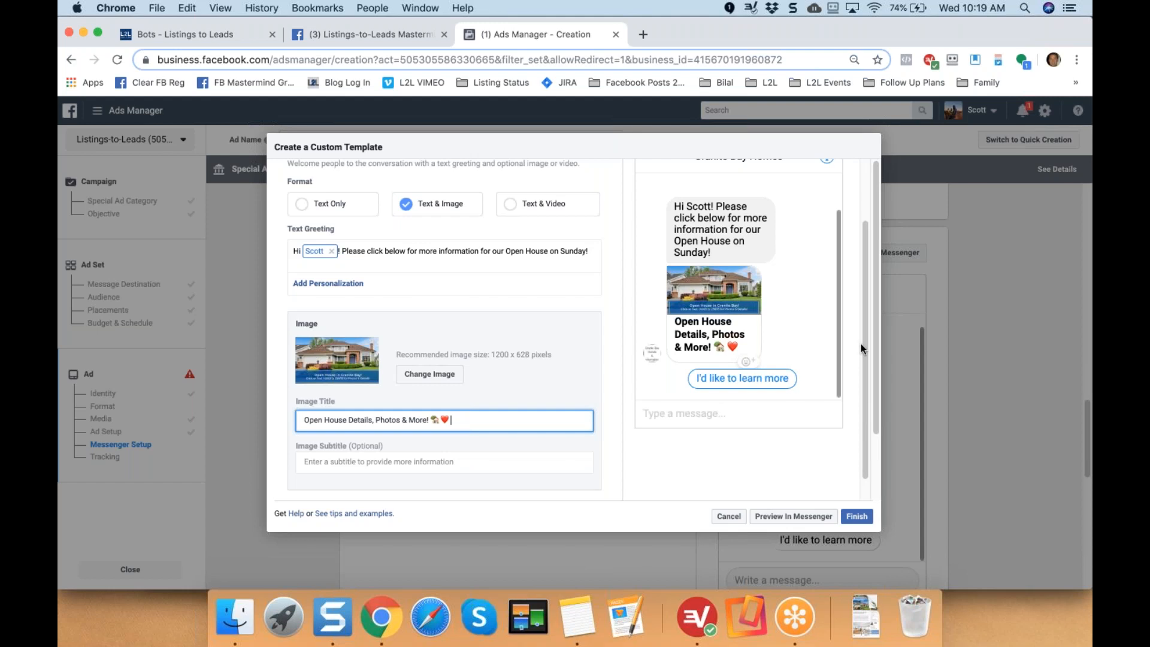
pyautogui.moveTo(864, 342); pyautogui.dragTo(878, 473)
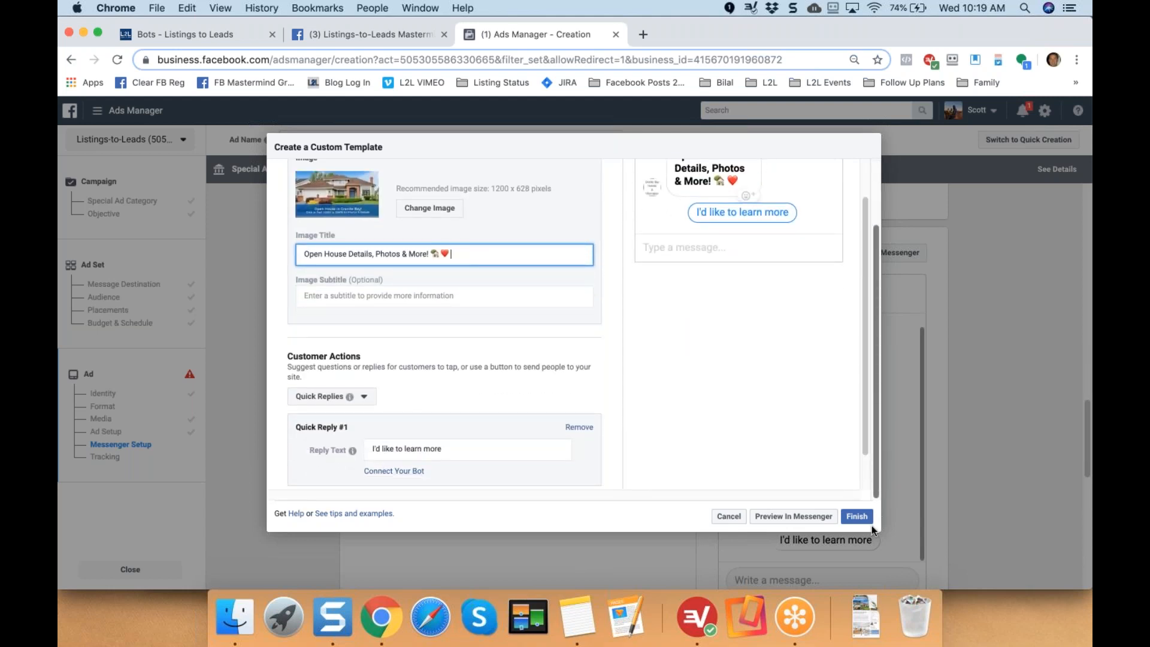
pyautogui.moveTo(290, 356); pyautogui.dragTo(361, 357)
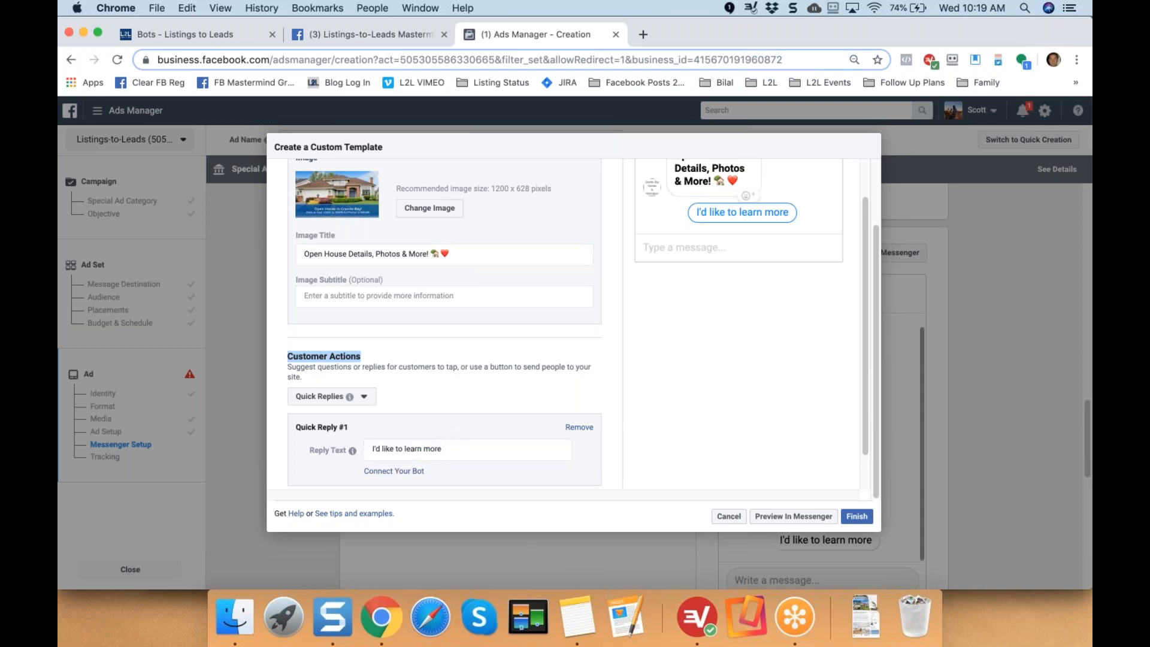
# Add '!', a house emoji and a red heart emoji to the end of the 'I'd like to learn more' quick reply.
pyautogui.click(443, 449)
pyautogui.write('!')
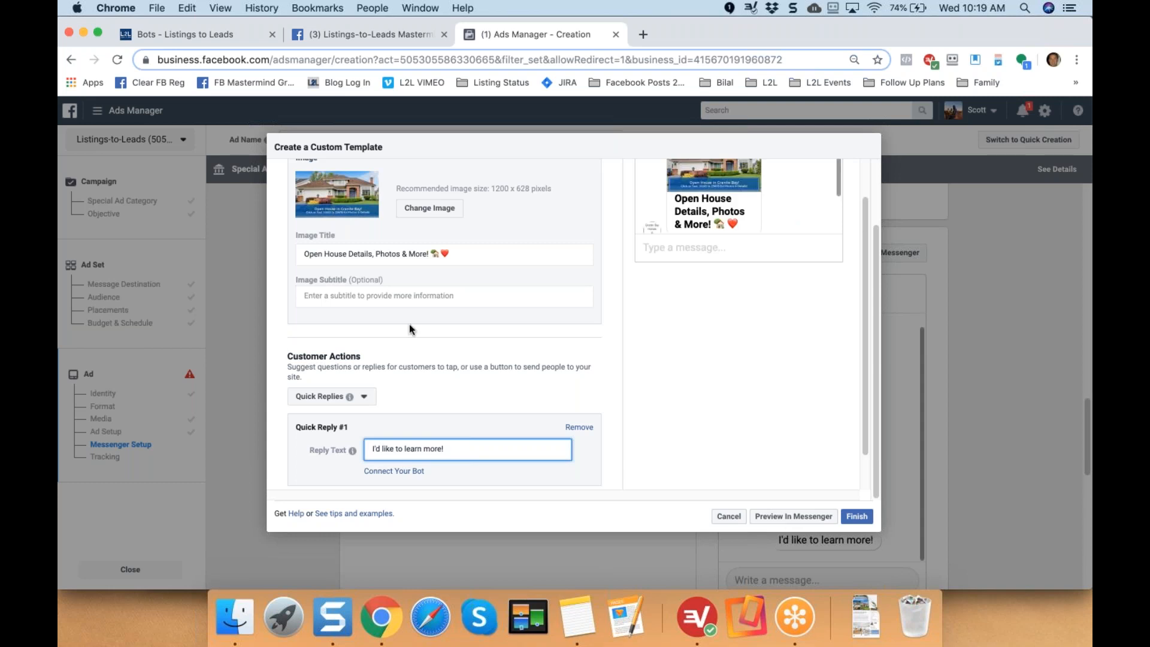
pyautogui.click(185, 9)
pyautogui.click(221, 214)
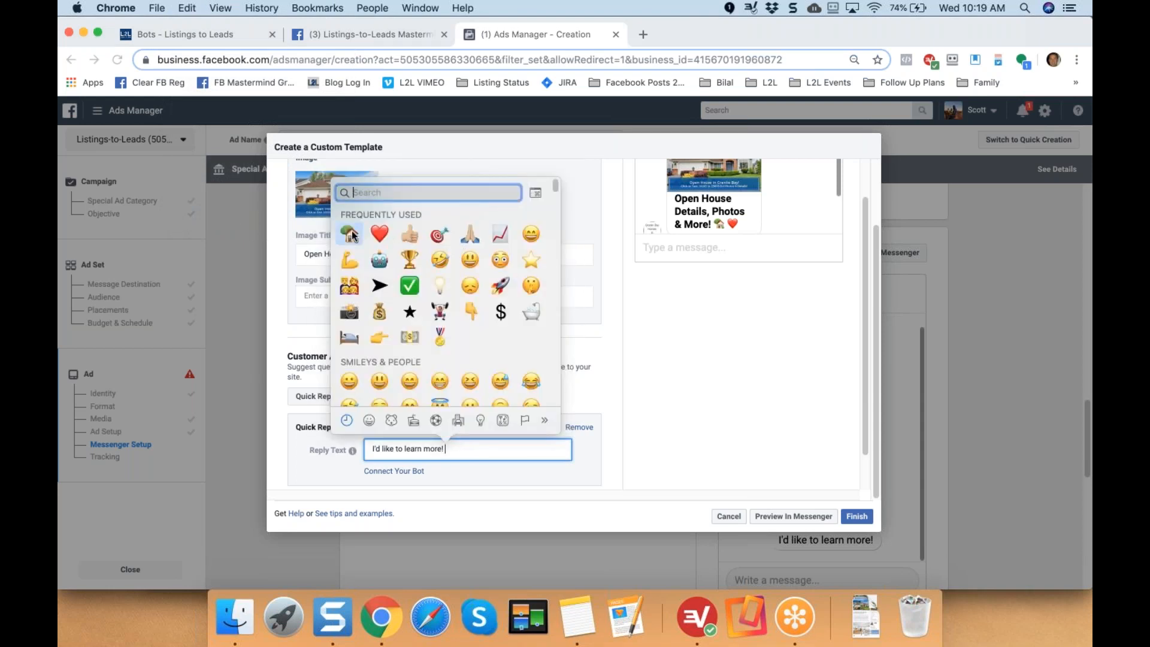
pyautogui.click(351, 232)
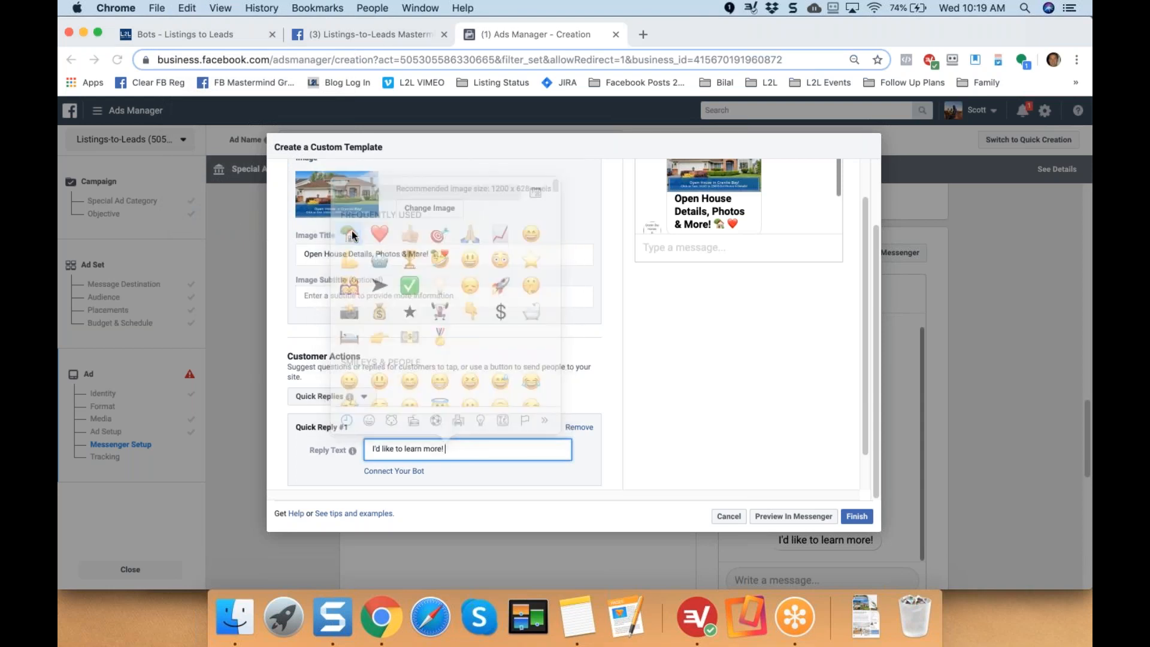
pyautogui.click(187, 8)
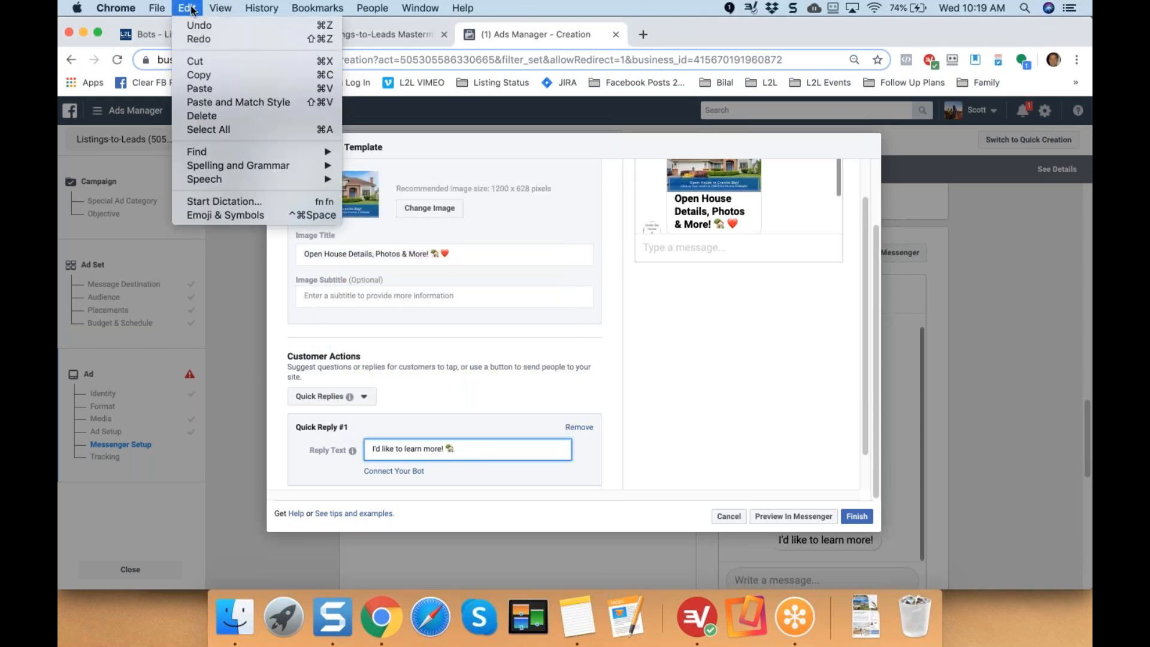
pyautogui.click(225, 218)
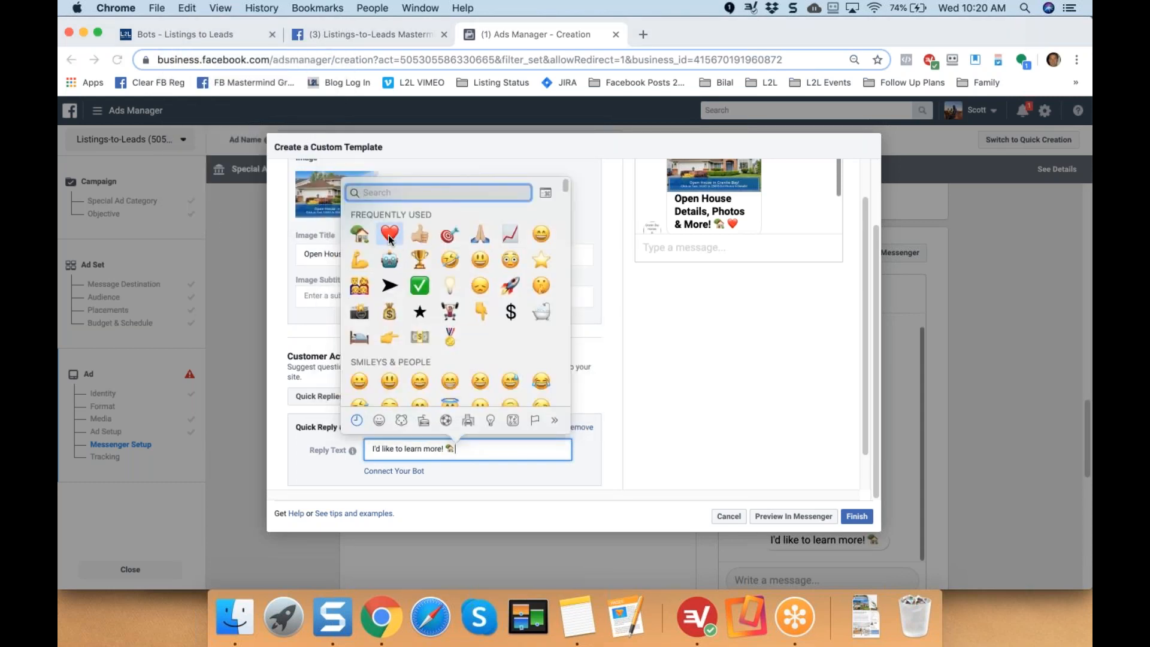
pyautogui.click(389, 237)
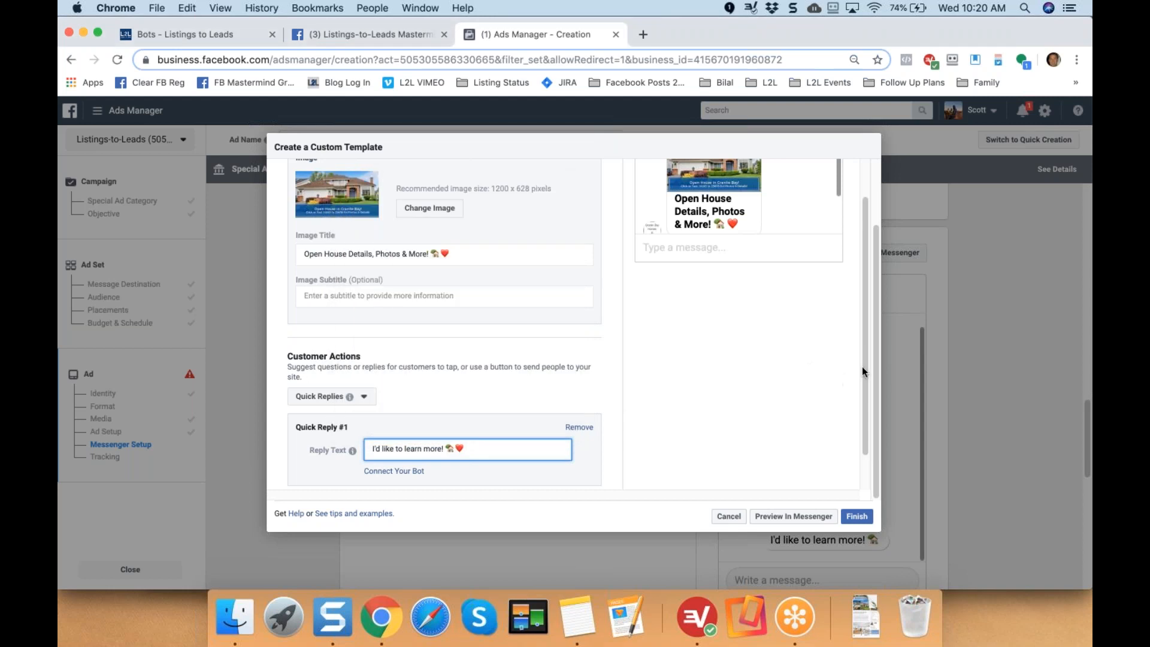
pyautogui.scroll(3, 868, 310)
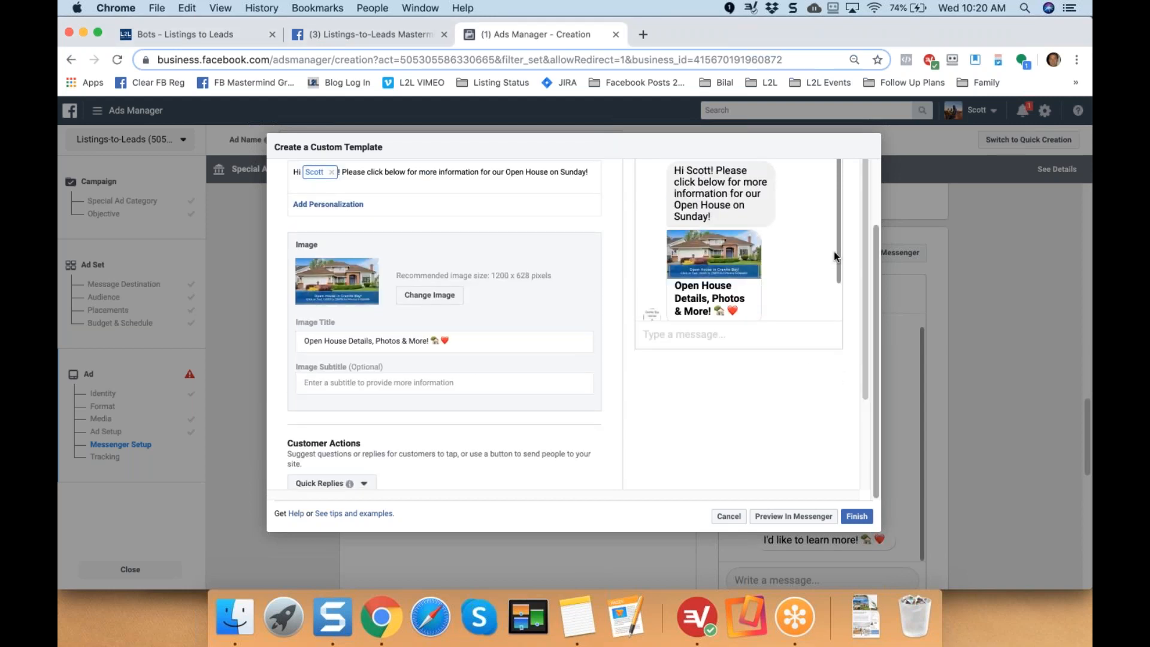
pyautogui.moveTo(836, 250); pyautogui.dragTo(871, 225)
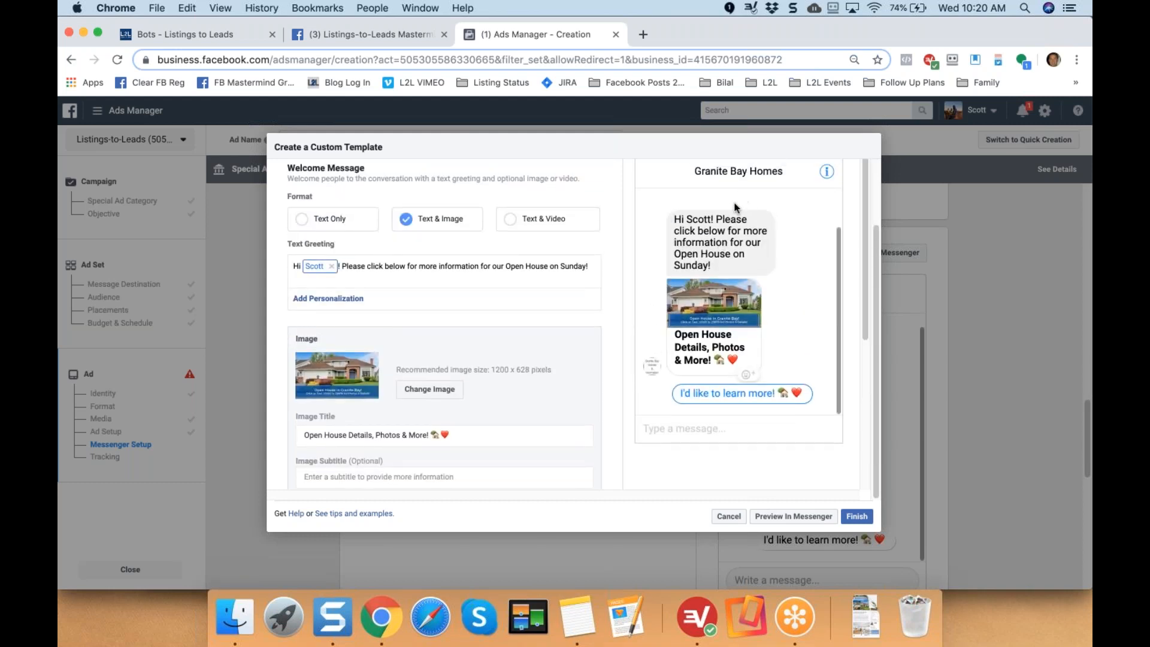
pyautogui.scroll(-5, 865, 314)
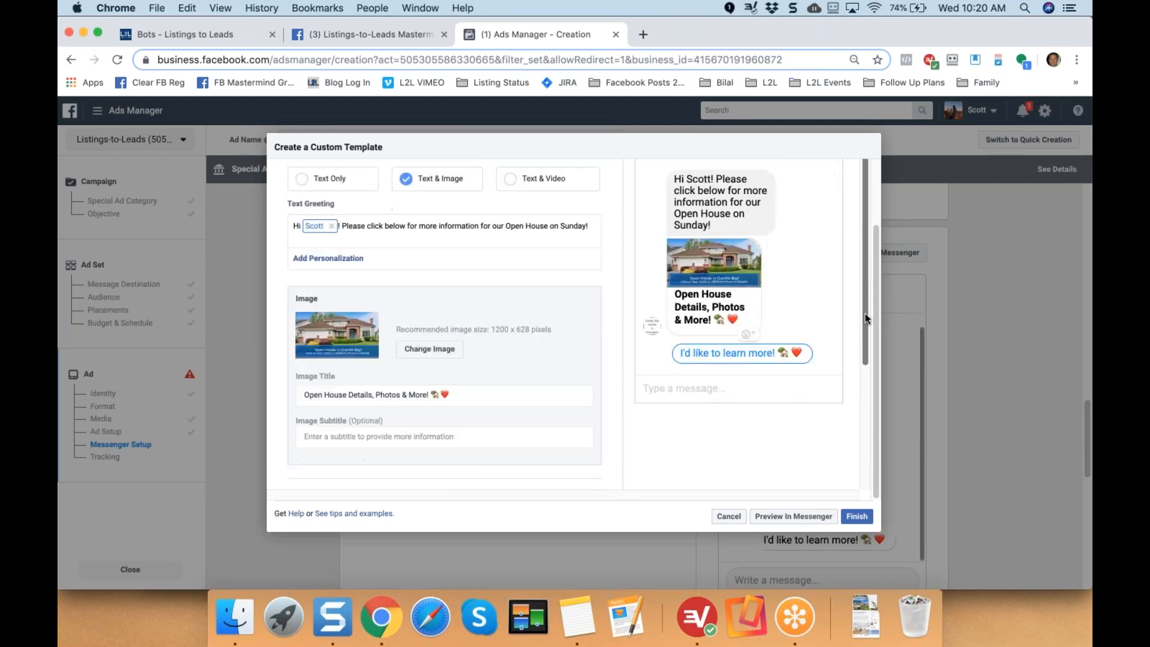
pyautogui.moveTo(865, 340); pyautogui.dragTo(874, 205)
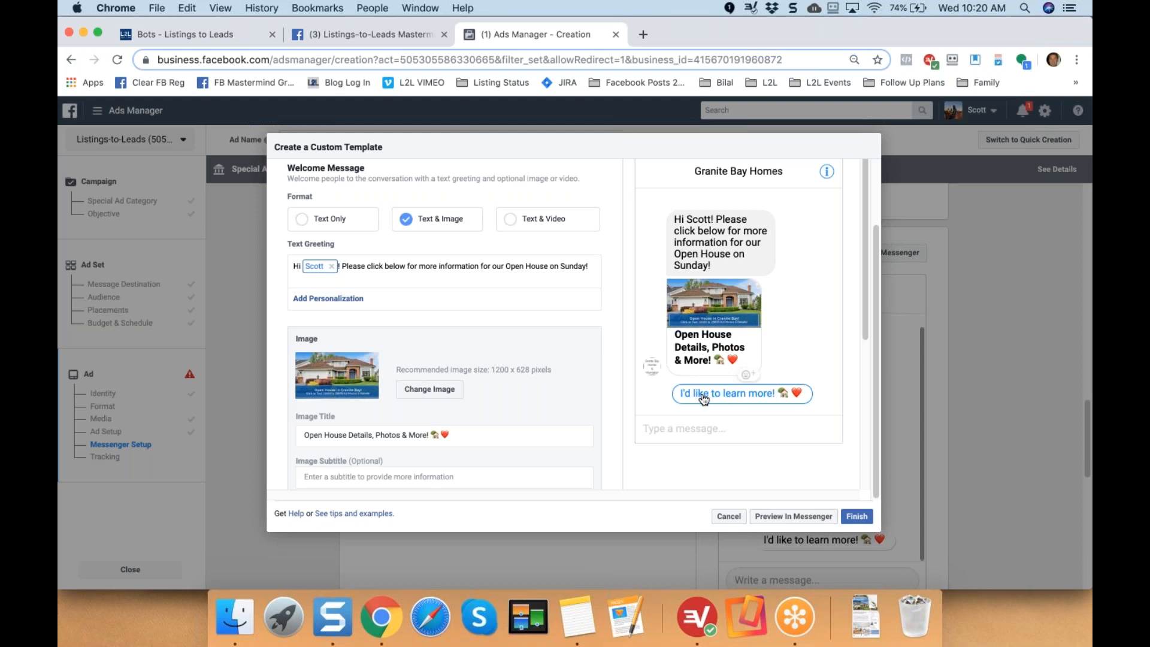
# Send the welcome message preview to Messenger and dismiss the preview-sent notice.
pyautogui.click(785, 522)
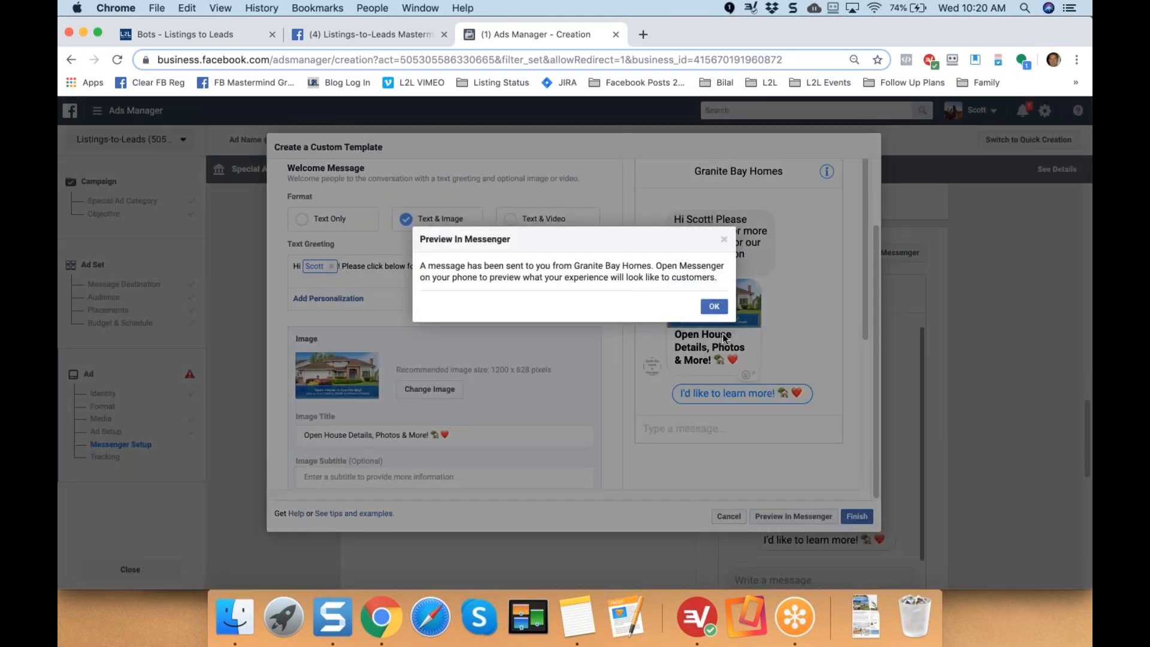
pyautogui.click(709, 304)
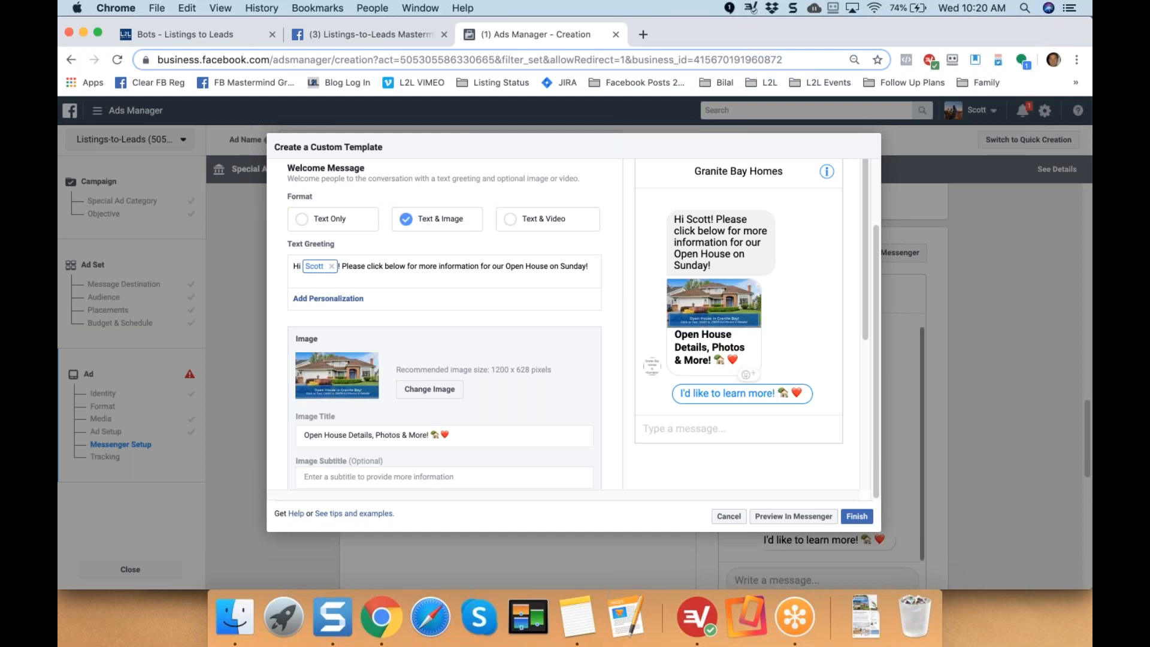
# Bring up the Reflector 3 iPhone mirror and place it beside the template preview.
pyautogui.click(744, 608)
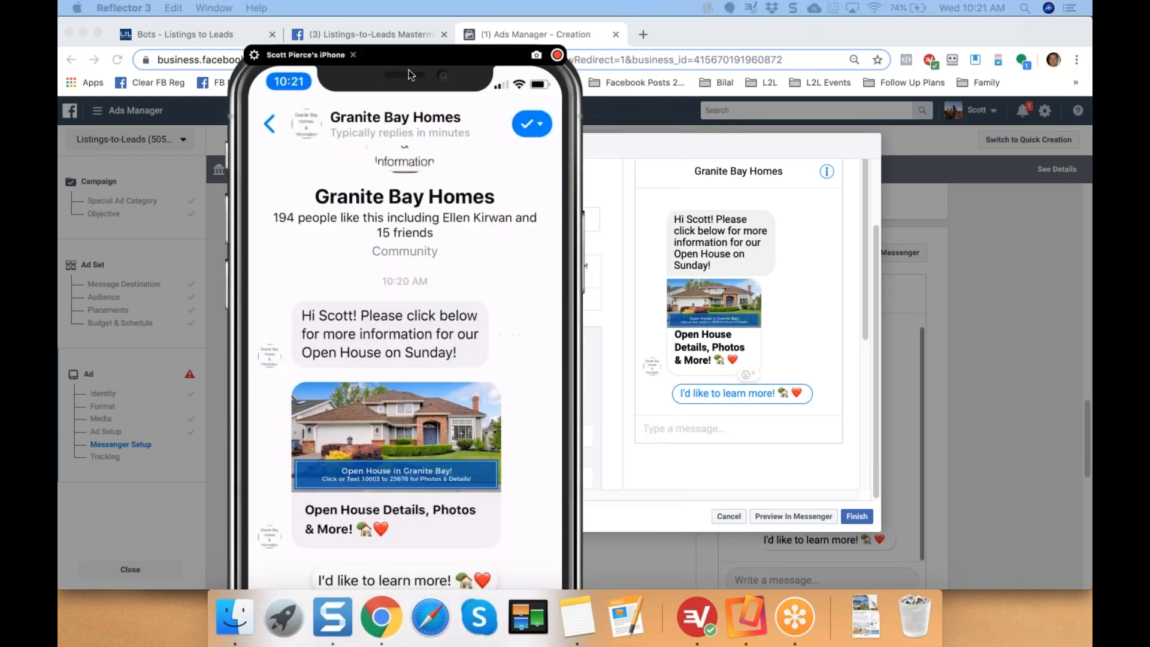
pyautogui.moveTo(539, 58); pyautogui.dragTo(305, 30)
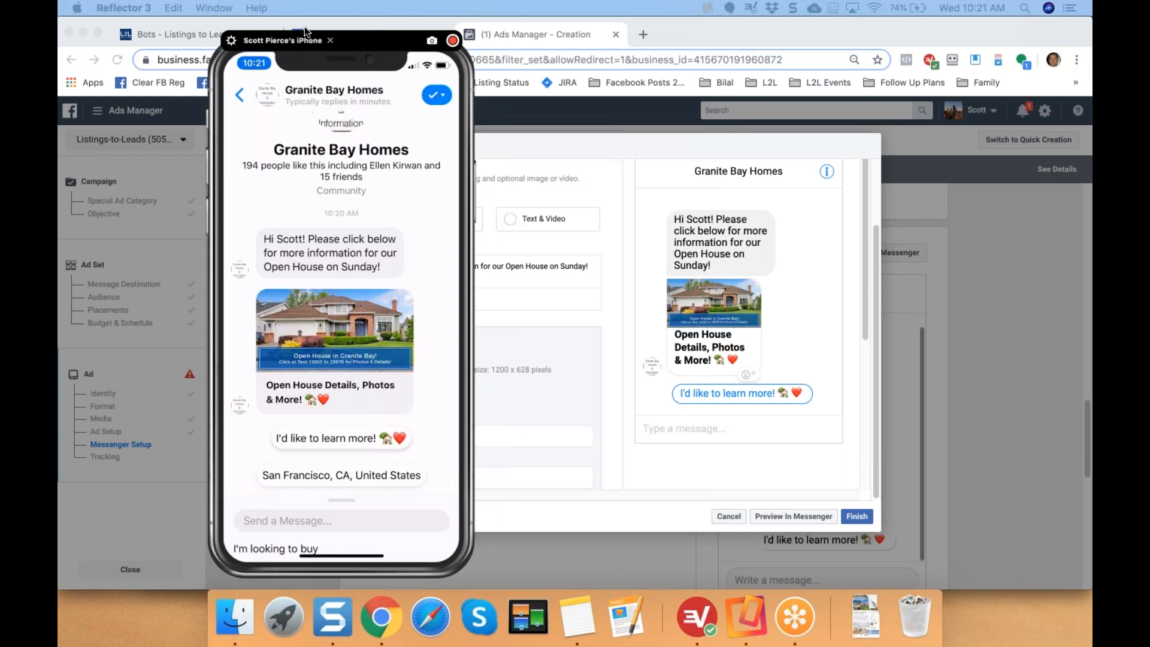
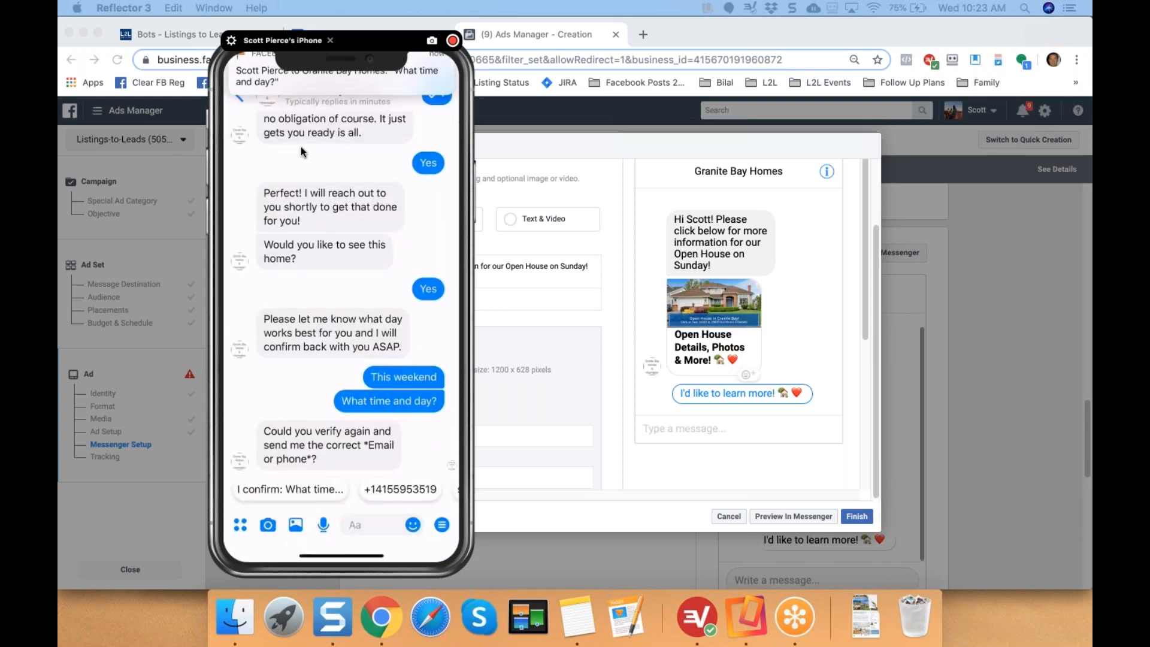
# Answer the bot's contact request with the suggested phone number, then move the phone mirror off screen.
pyautogui.click(394, 497)
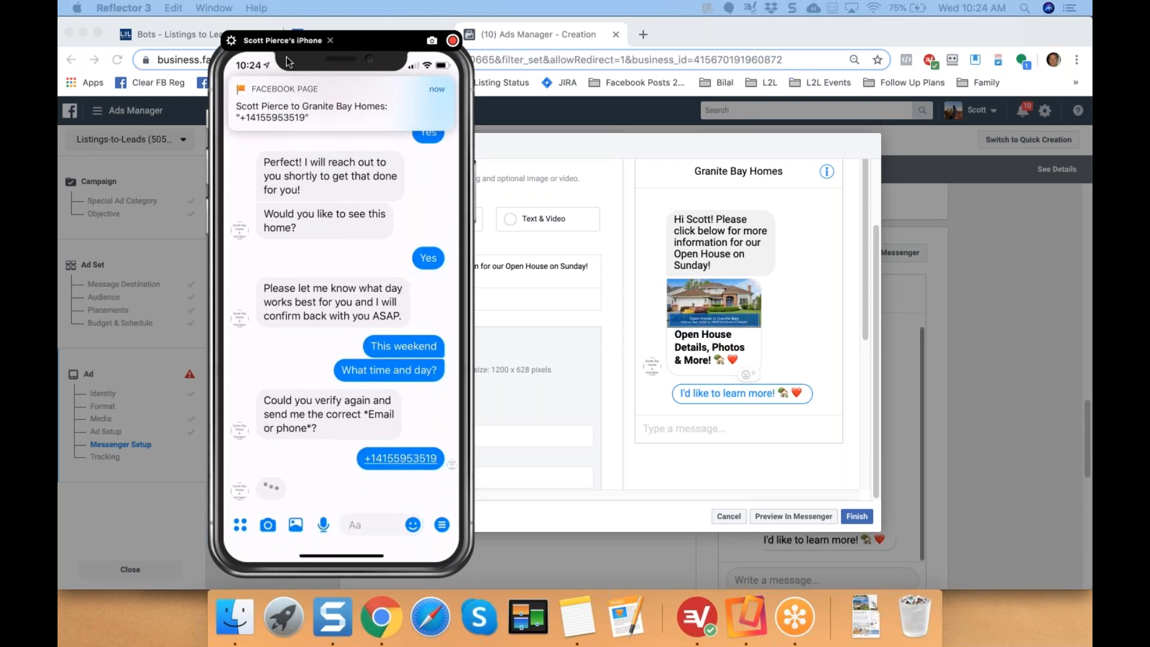
pyautogui.moveTo(269, 63); pyautogui.dragTo(1090, 61)
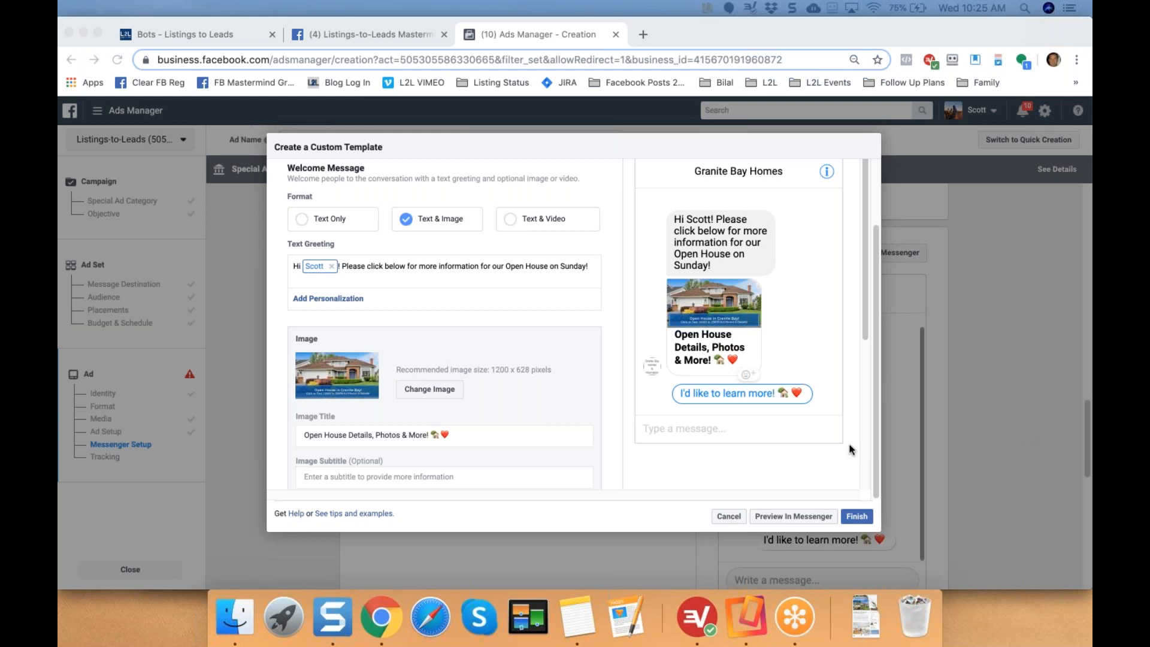
# Finish the custom welcome template and dismiss the Instagram account error under the ad.
pyautogui.click(858, 517)
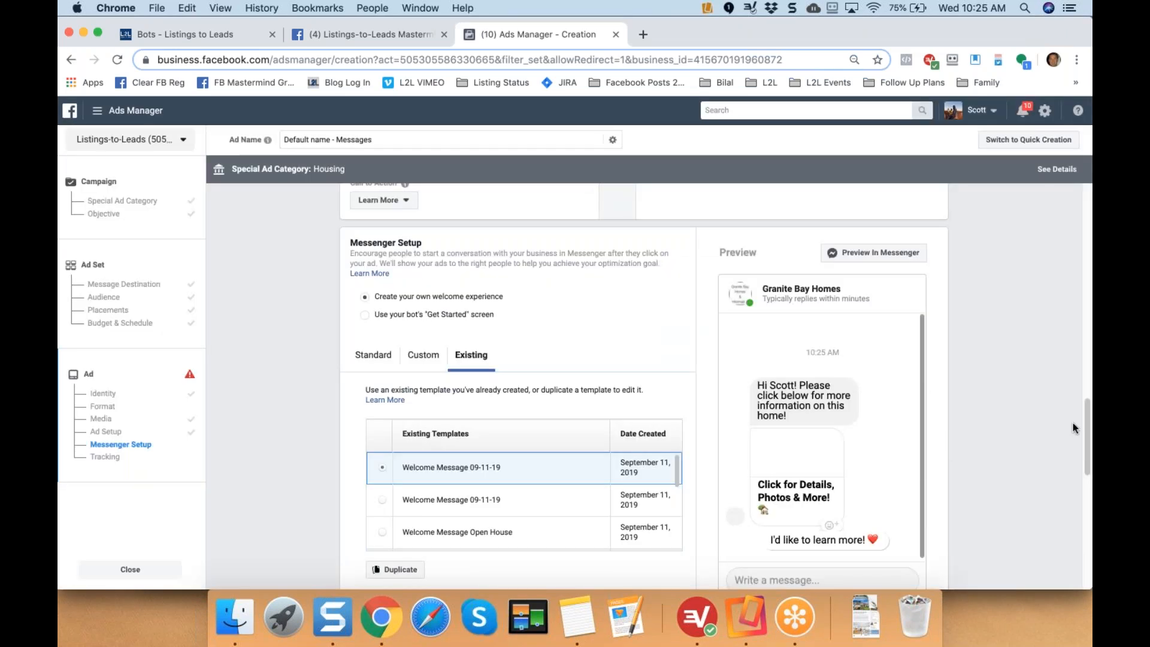
pyautogui.moveTo(1088, 435); pyautogui.dragTo(1088, 521)
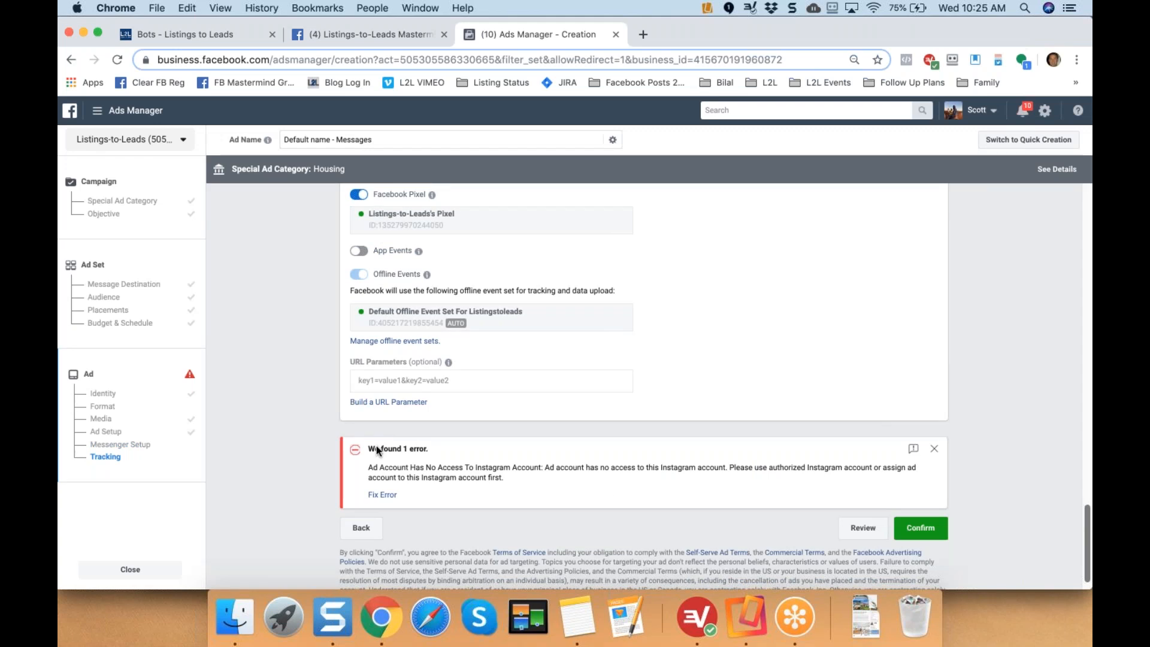
pyautogui.click(934, 450)
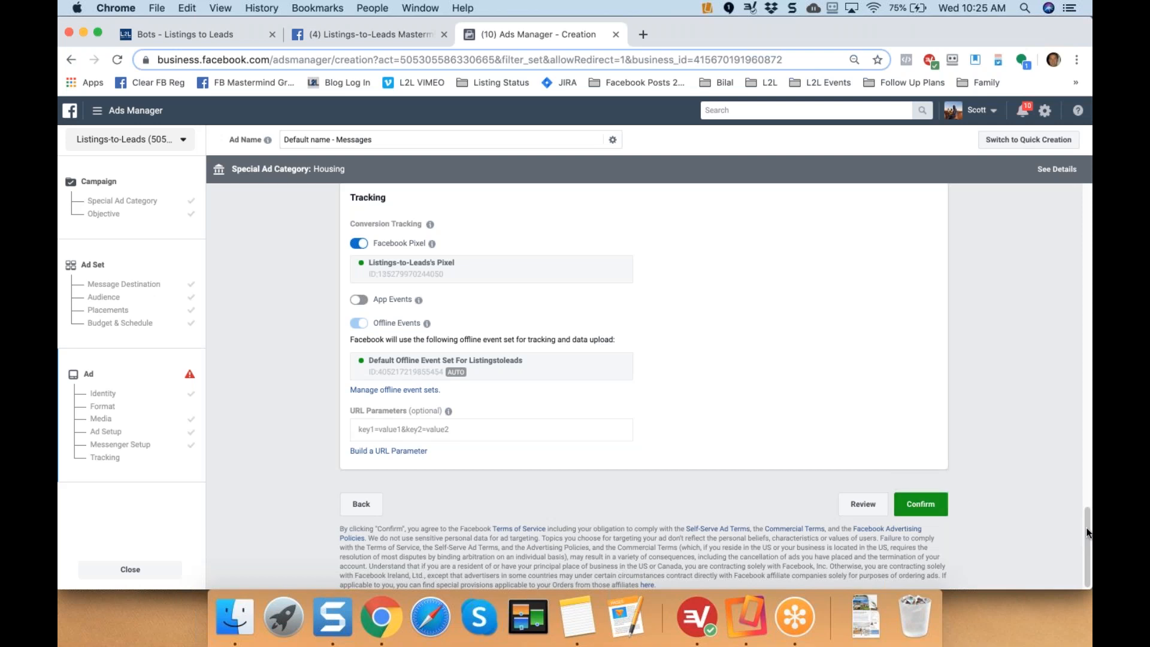
pyautogui.scroll(2, 1087, 515)
pyautogui.scroll(5, 1089, 500)
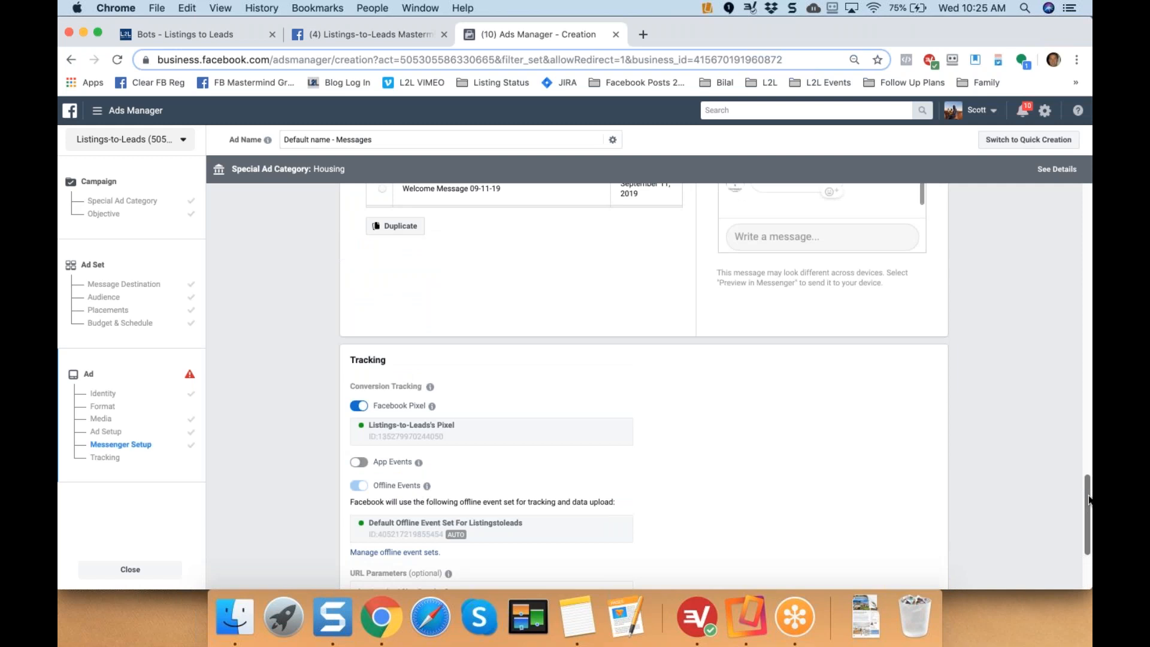
pyautogui.scroll(-7, 1087, 539)
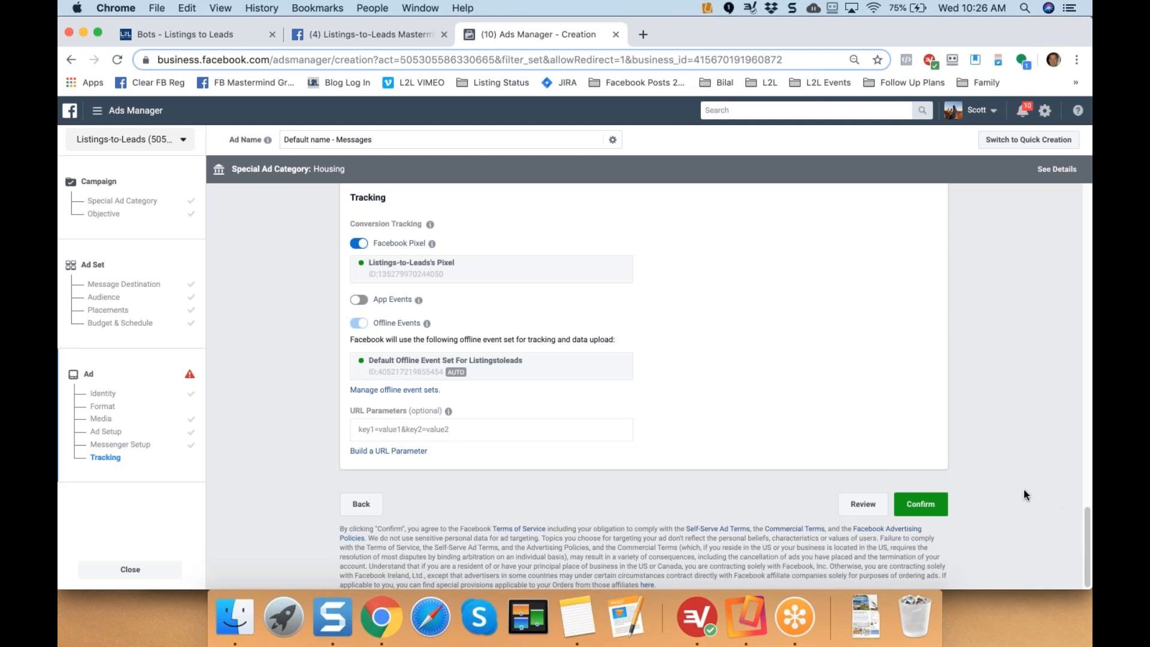
pyautogui.click(372, 36)
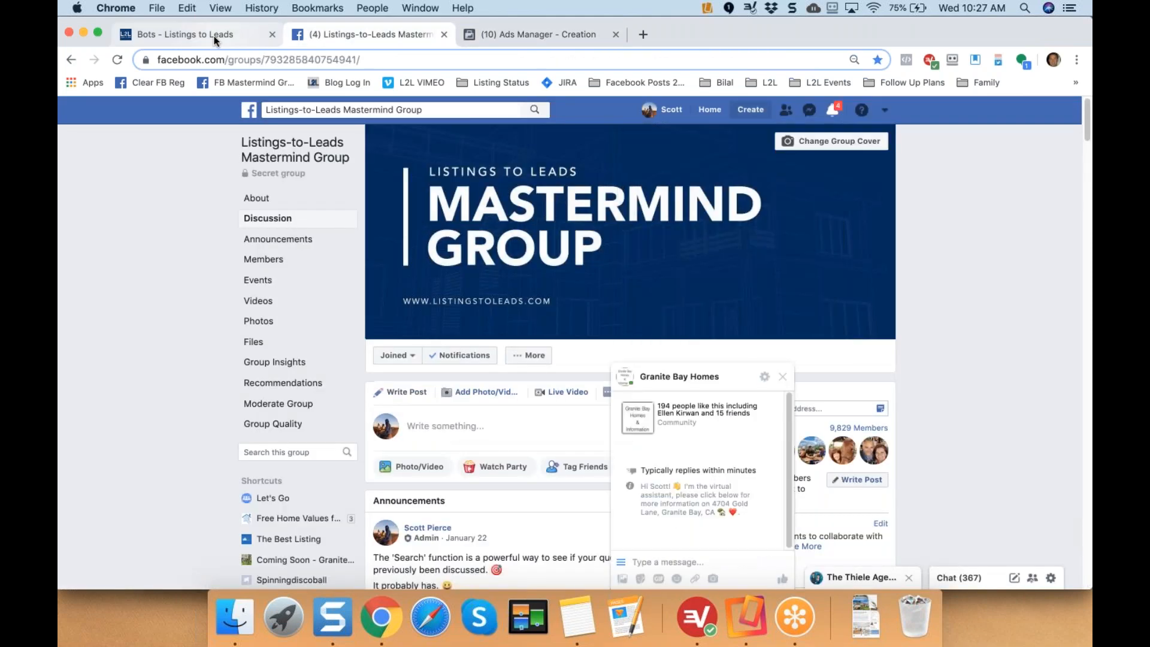
pyautogui.click(214, 38)
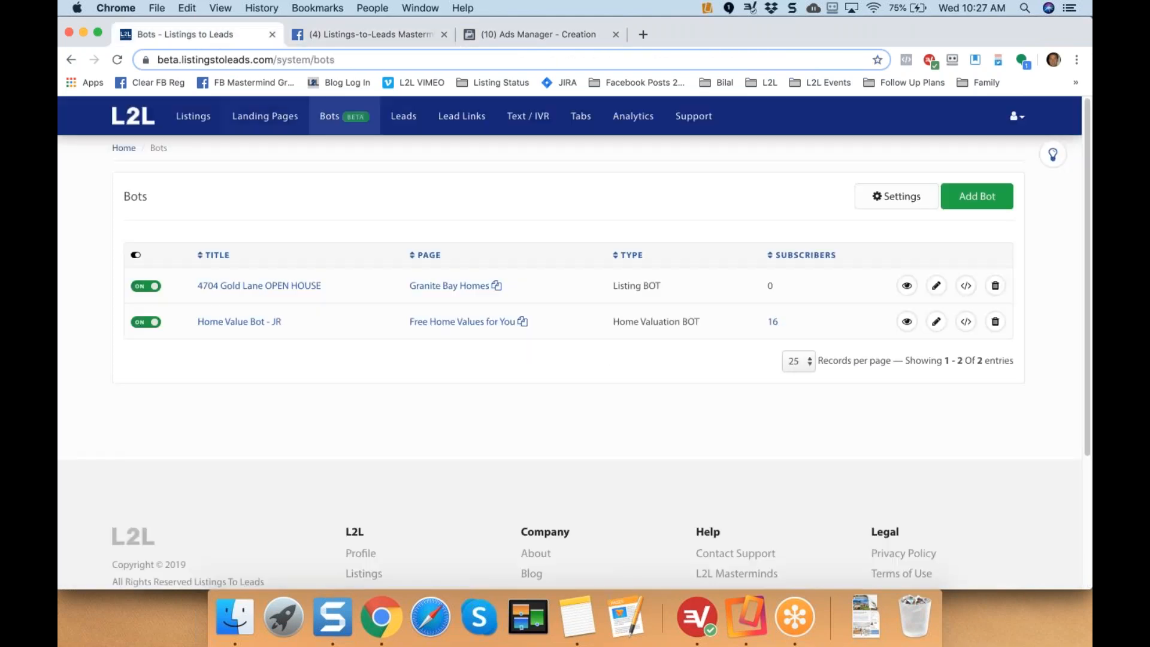
pyautogui.click(118, 61)
pyautogui.click(770, 288)
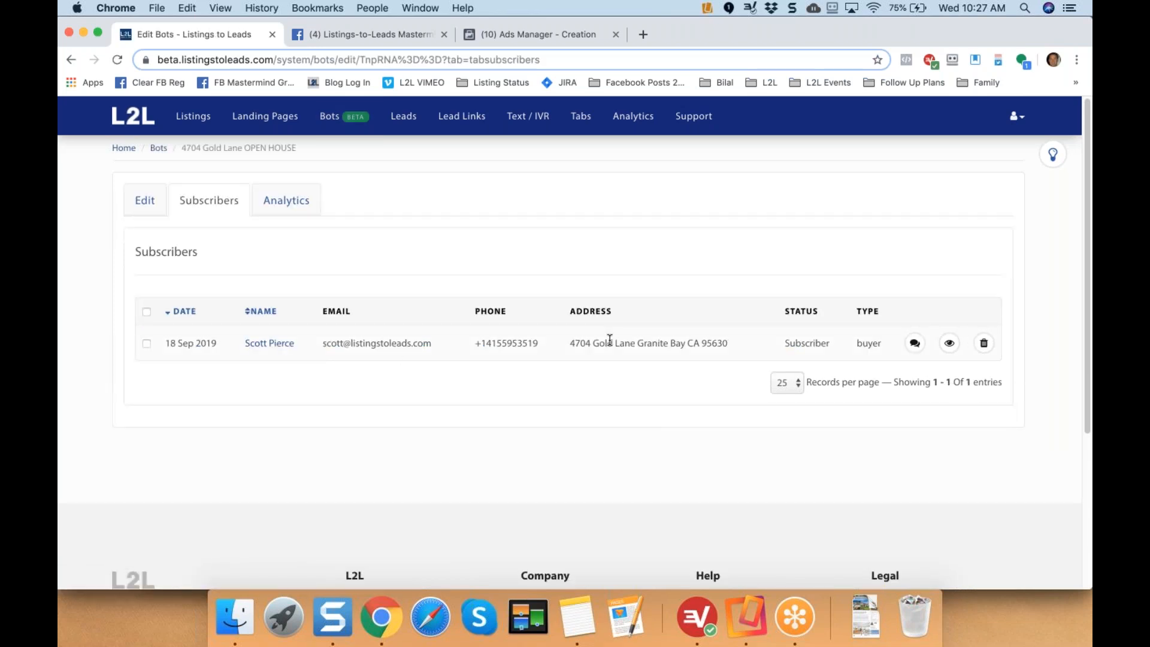
pyautogui.click(915, 344)
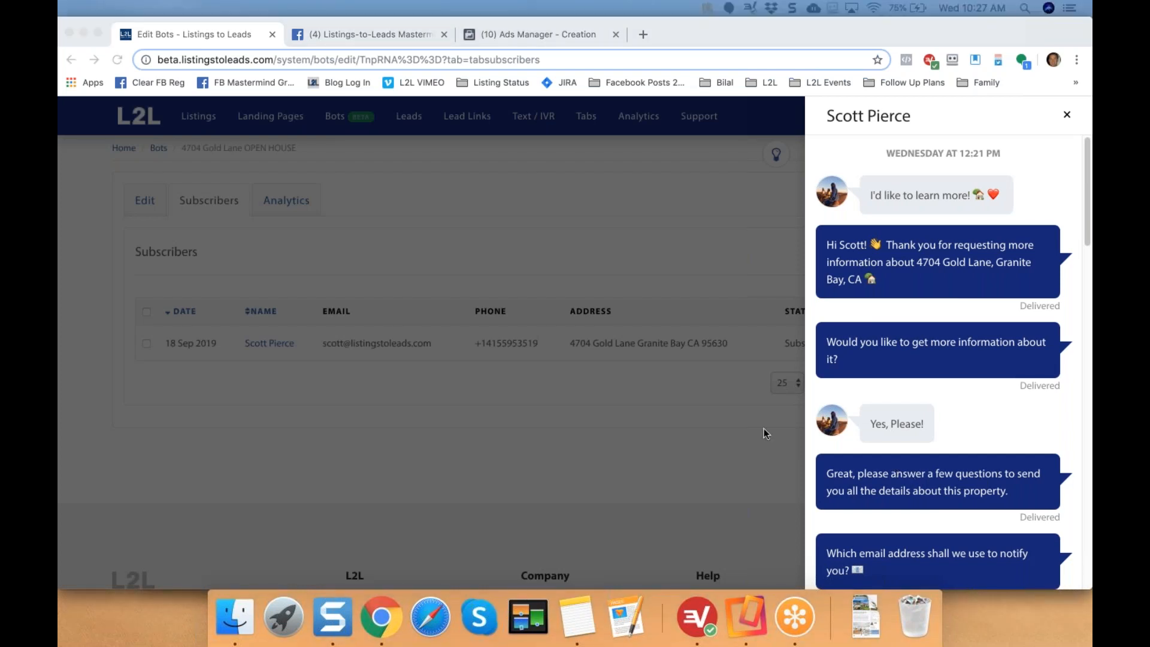
pyautogui.click(1083, 170)
pyautogui.moveTo(1084, 177); pyautogui.dragTo(1088, 542)
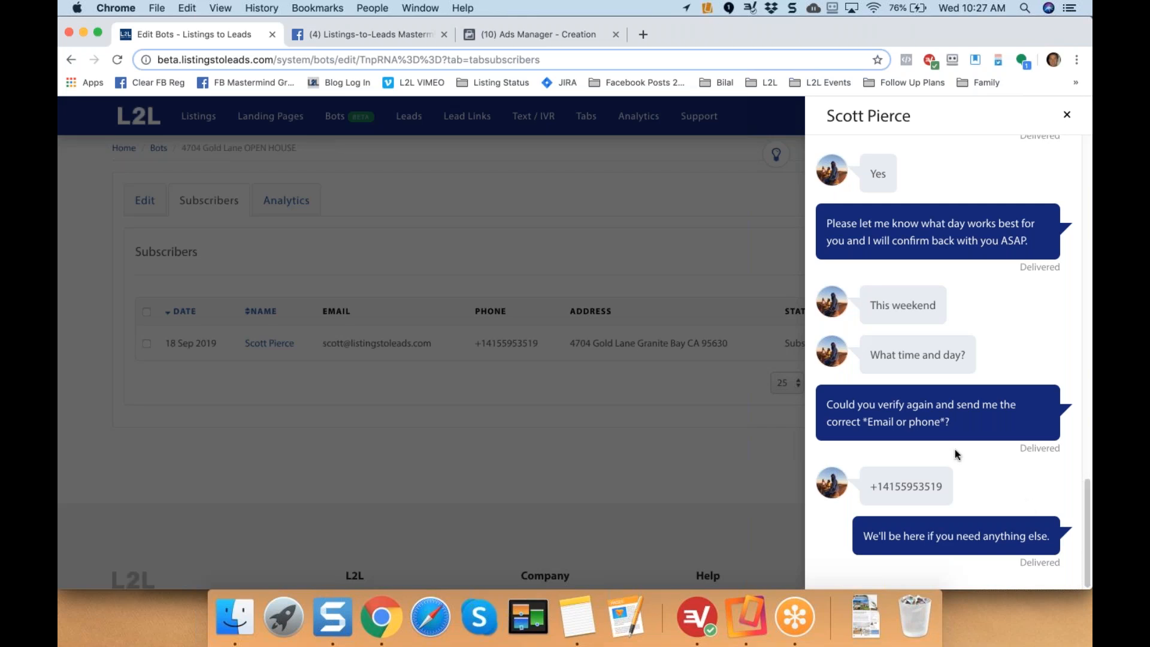
pyautogui.click(1065, 115)
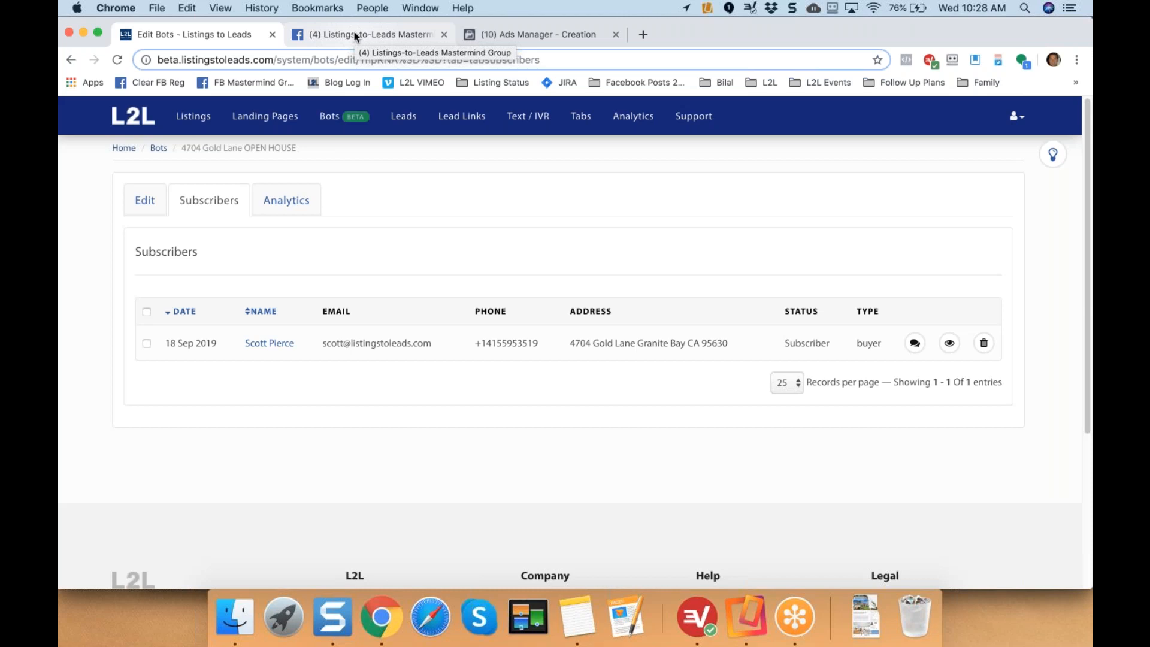
# Back on Facebook, minimize the Granite Bay Homes chat popup and close the minimized chat windows.
pyautogui.click(355, 35)
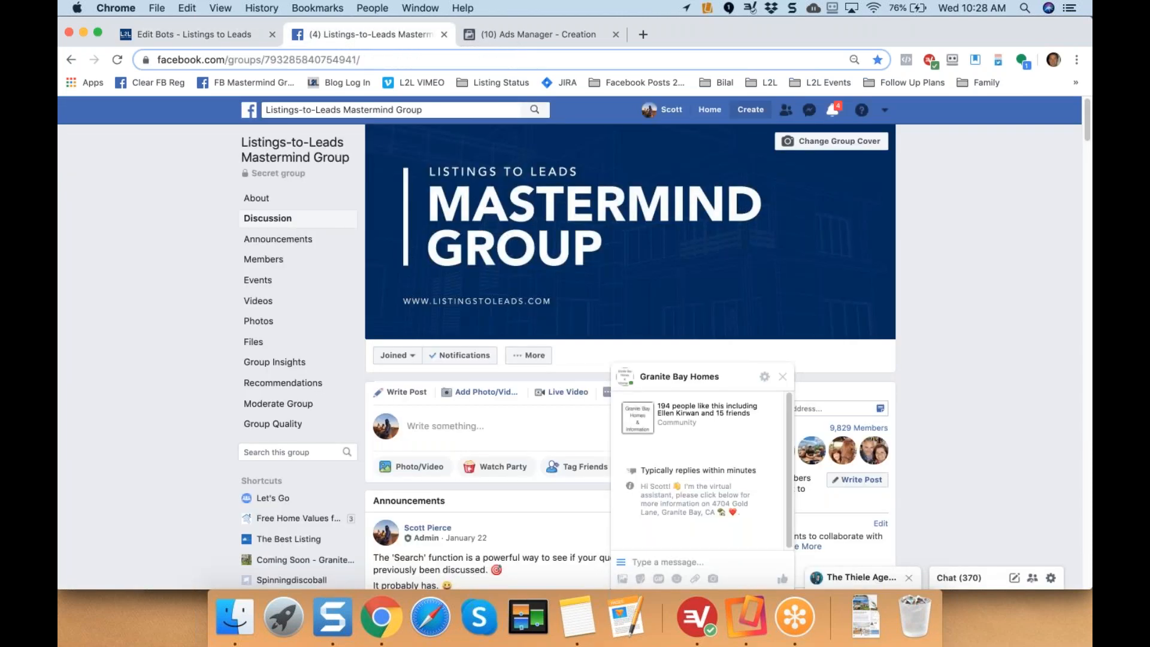
pyautogui.click(776, 382)
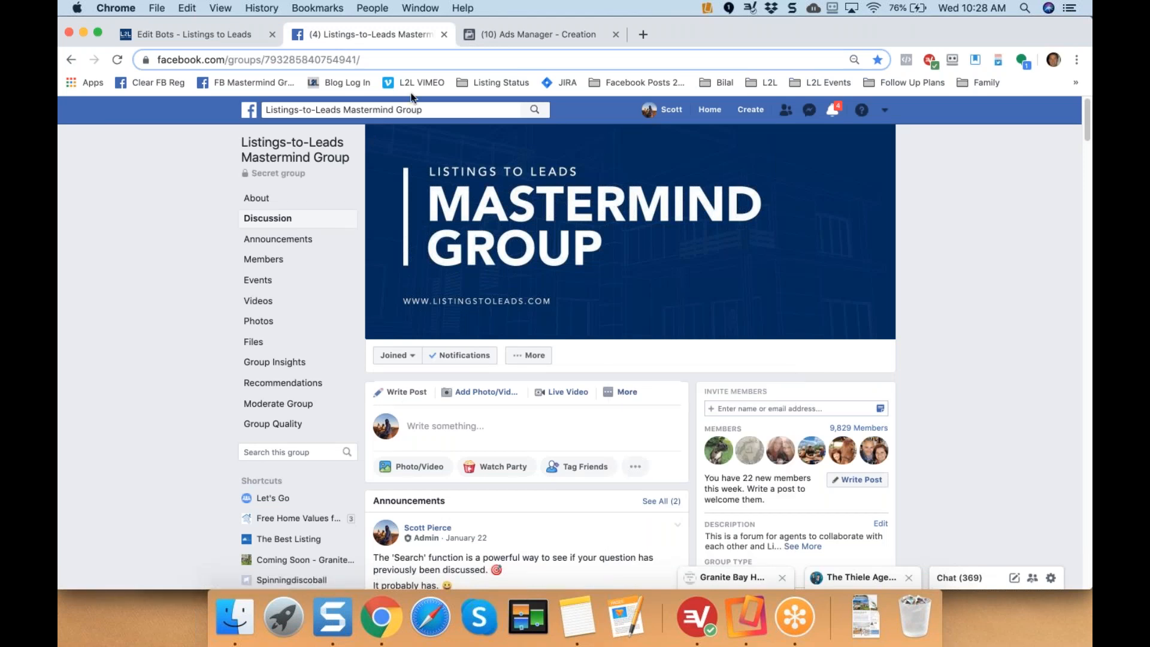
pyautogui.click(907, 579)
pyautogui.click(906, 578)
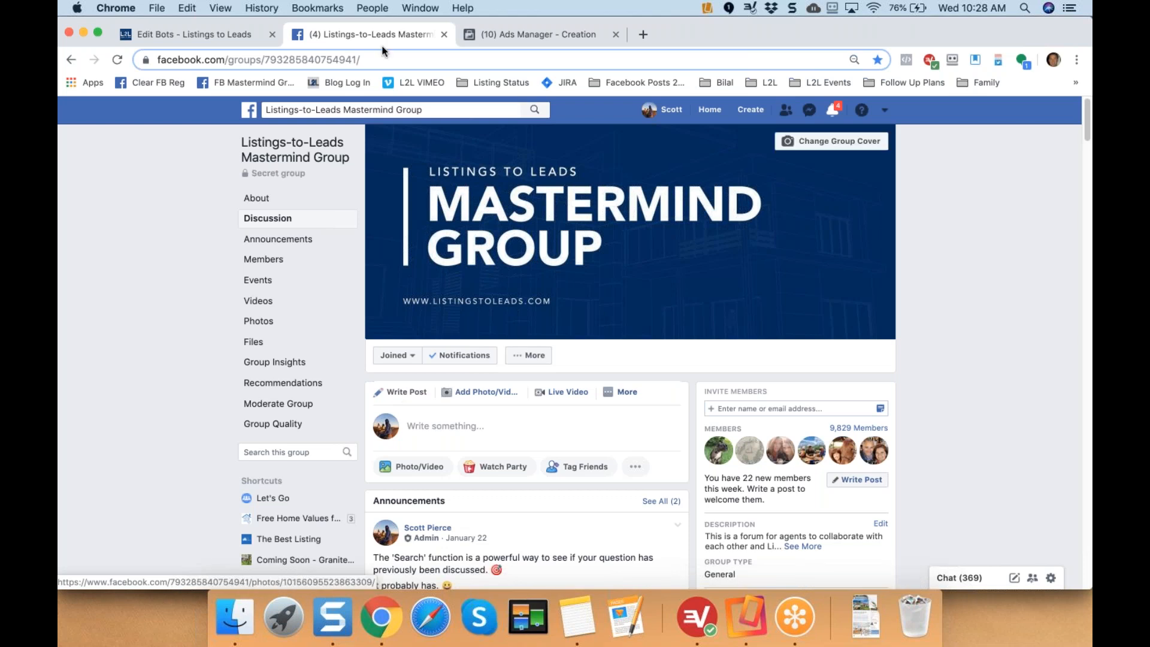
# Go to the Granite Bay Homes Page from the listing bookmarks and open its Inbox.
pyautogui.click(483, 83)
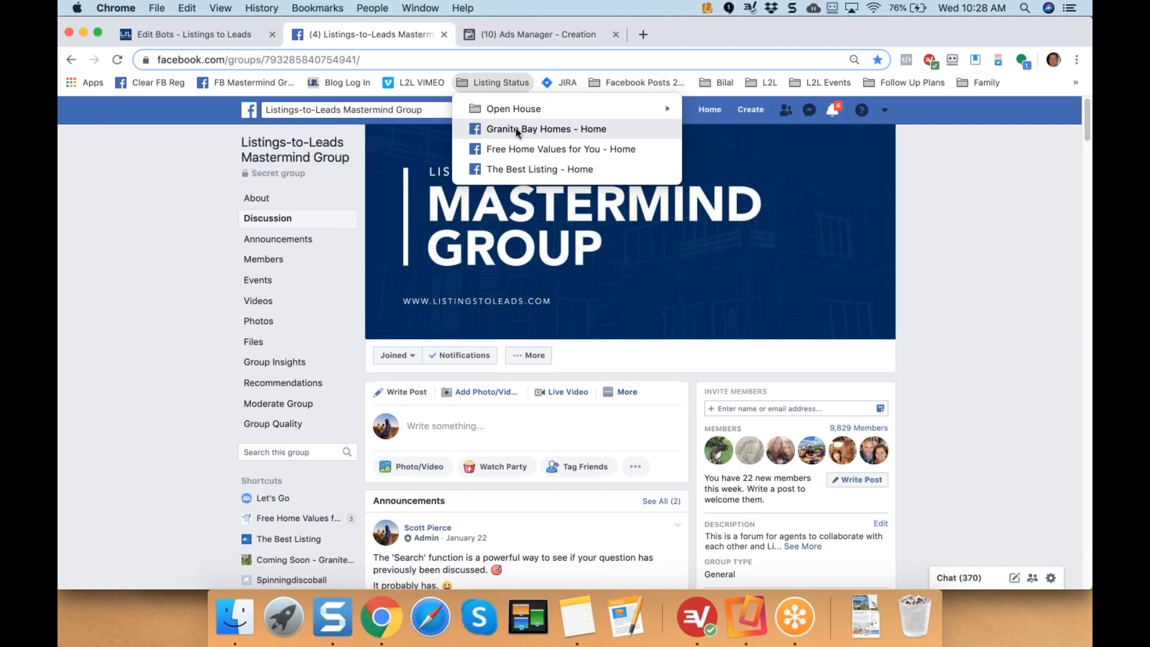
pyautogui.click(508, 129)
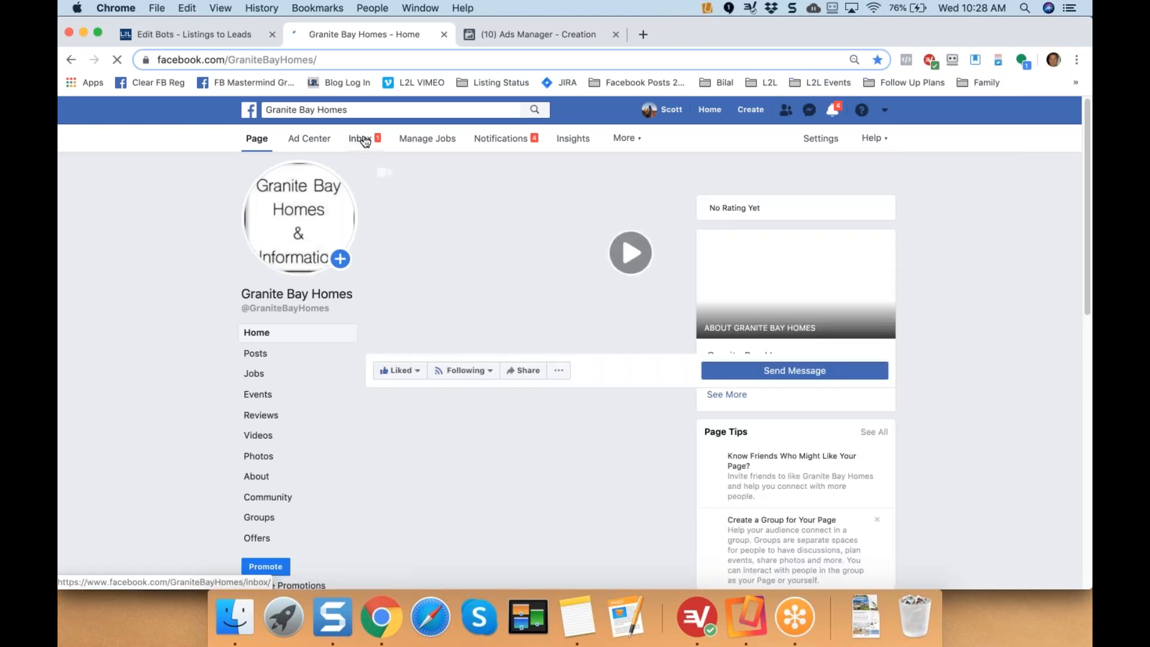
pyautogui.click(364, 141)
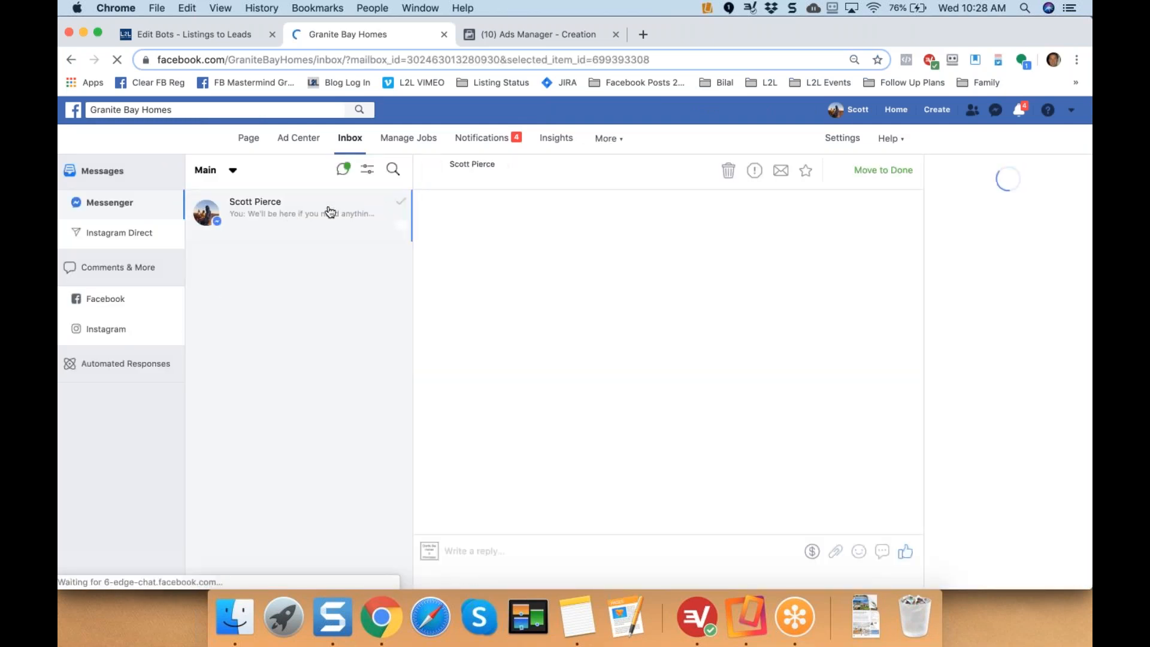
# Reload the Page inbox and permanently delete the lead's test conversation.
pyautogui.click(728, 172)
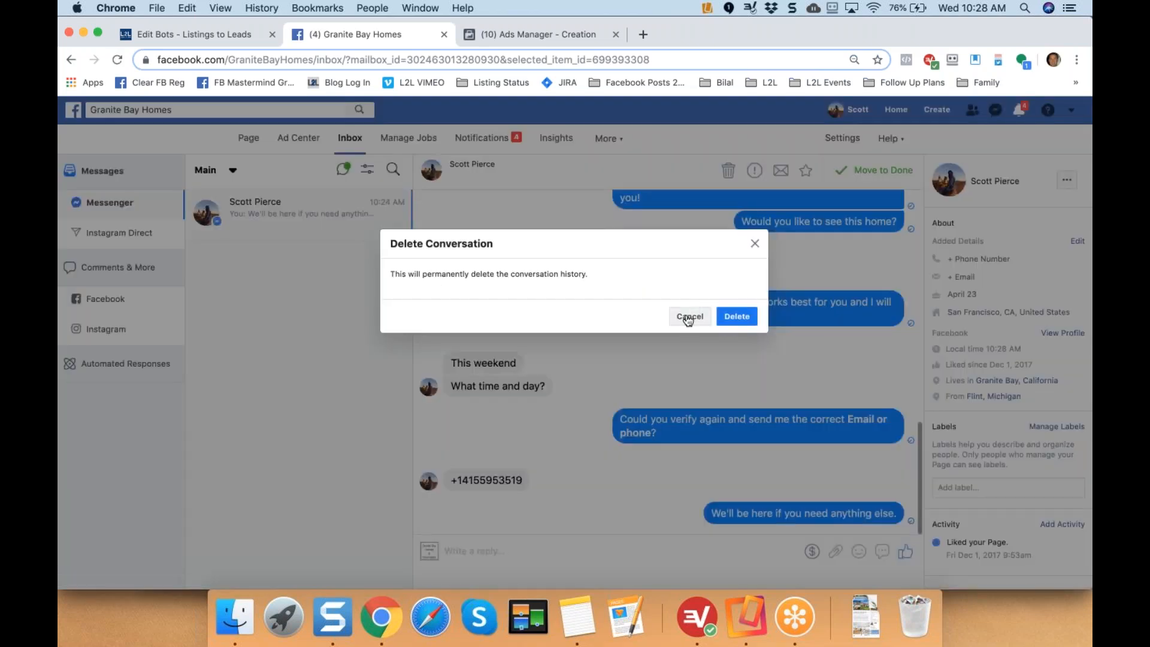
pyautogui.click(688, 317)
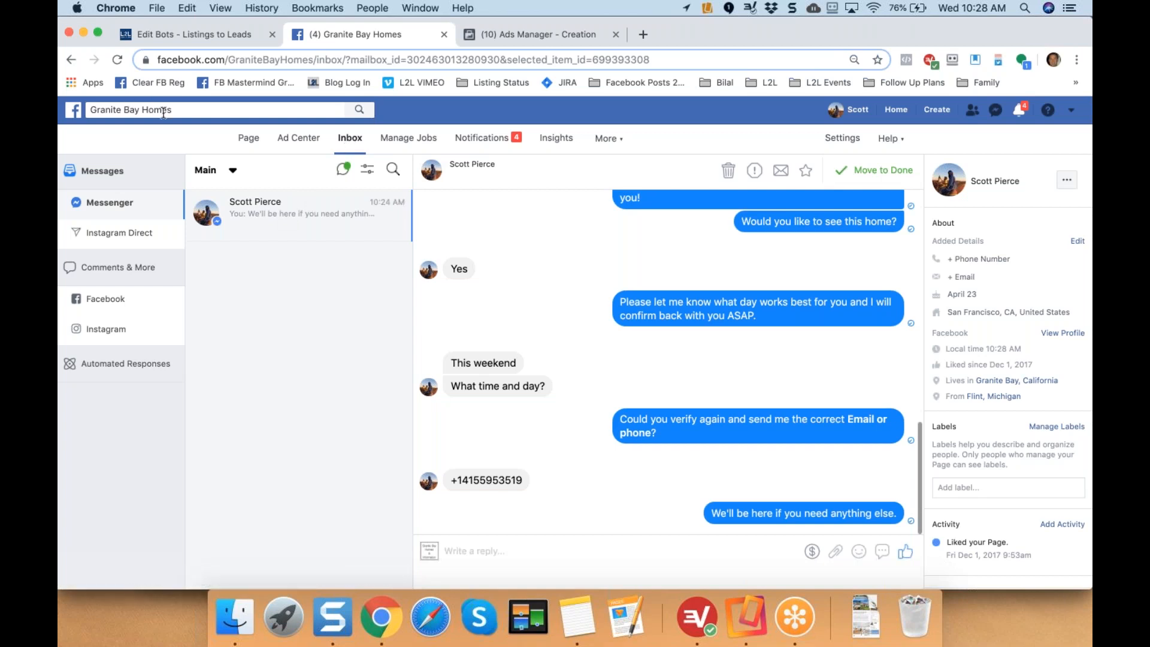
pyautogui.click(350, 139)
pyautogui.click(728, 171)
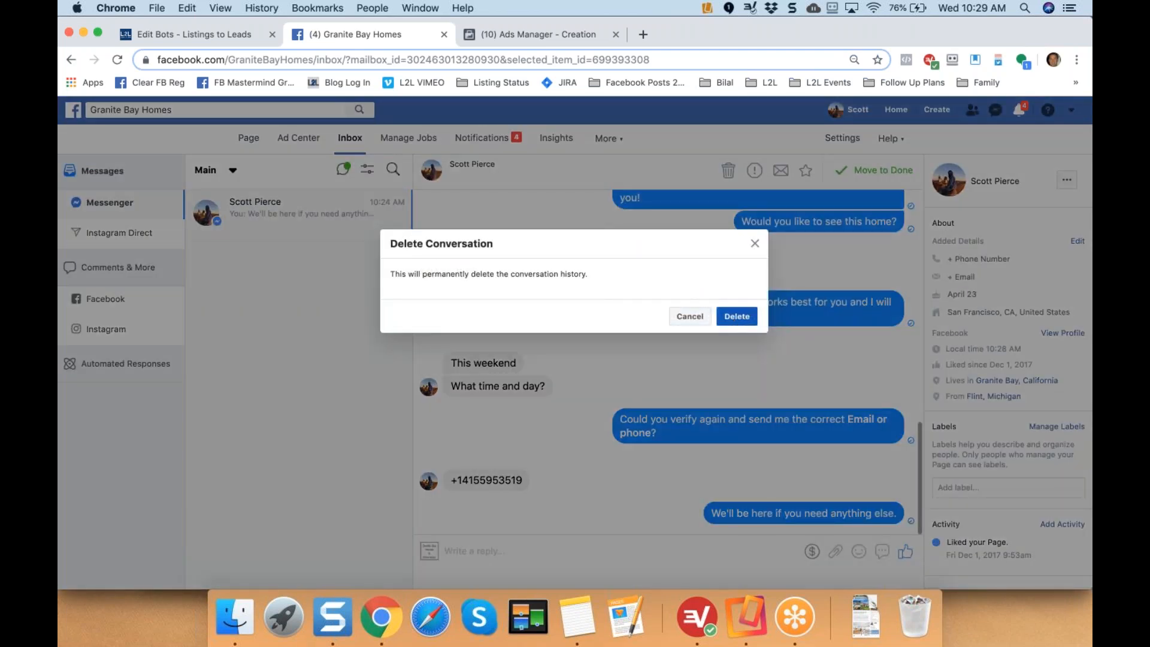
pyautogui.click(737, 316)
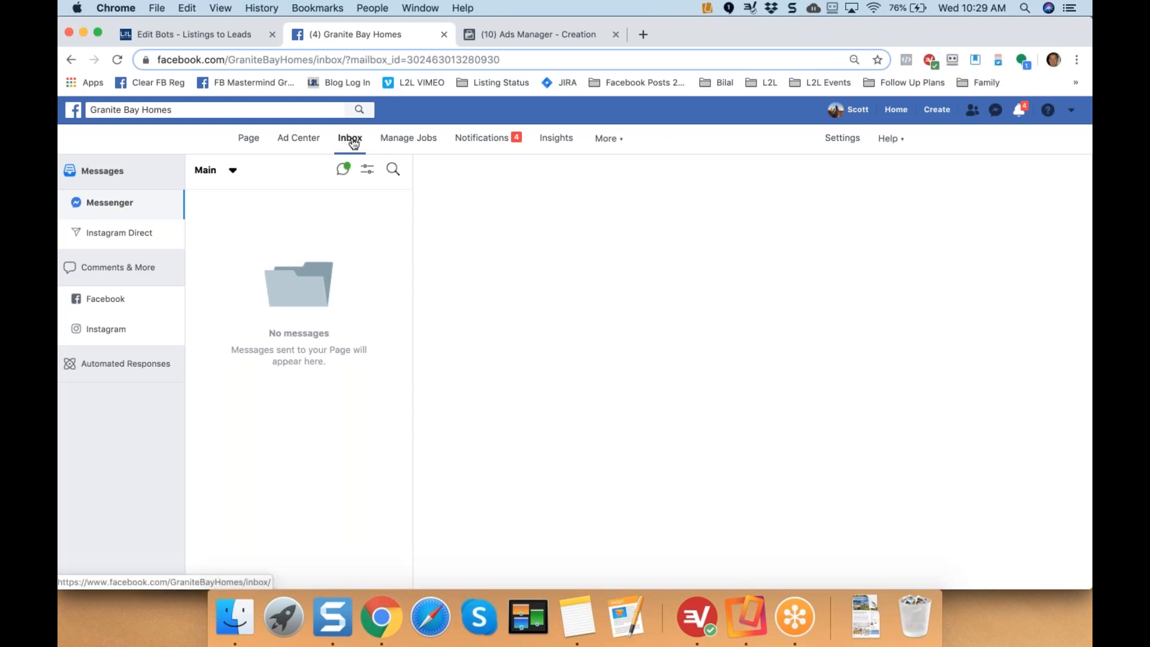
# Delete the test subscriber along with its generated leads, then return to the full bots list.
pyautogui.click(214, 34)
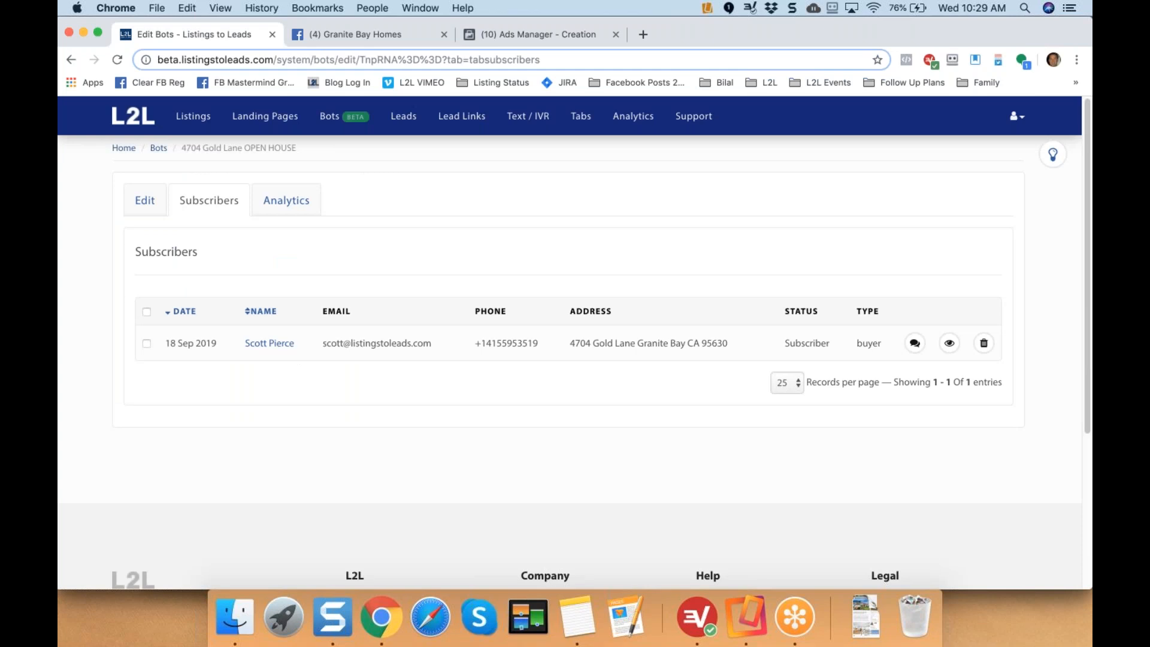
pyautogui.click(983, 343)
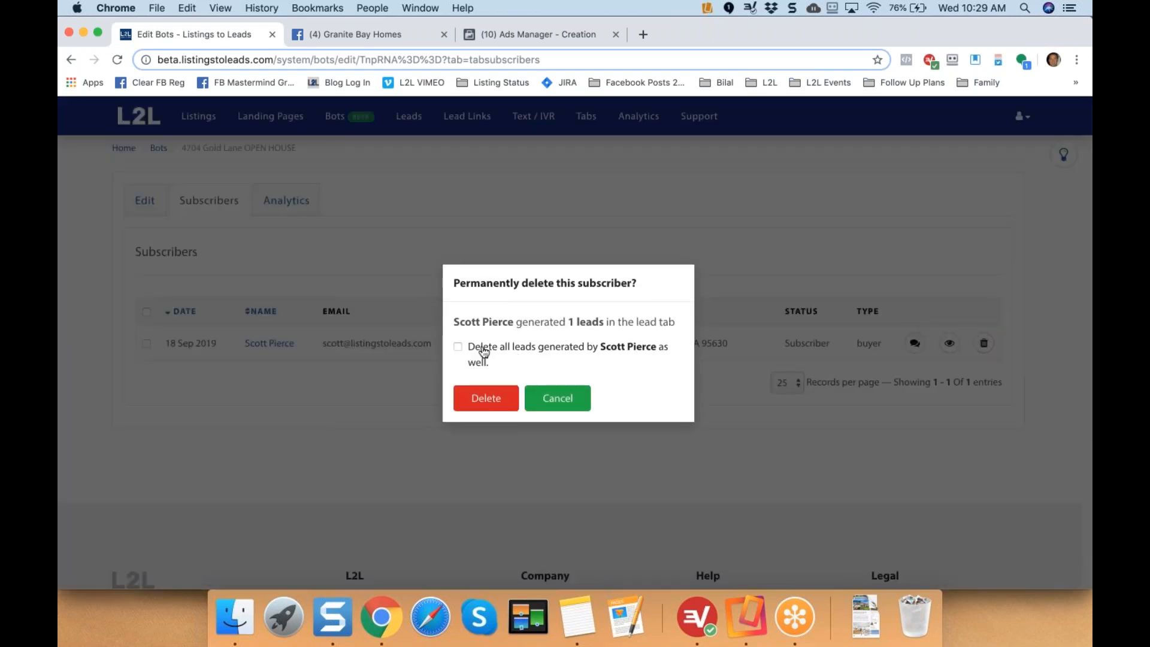
pyautogui.click(483, 352)
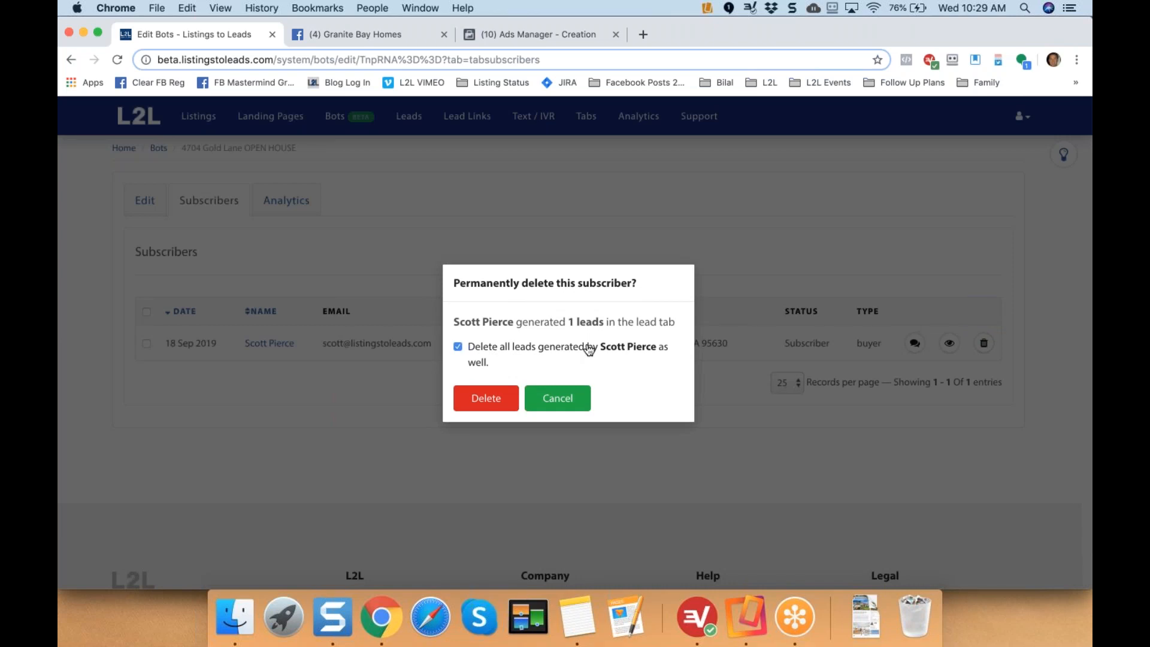
pyautogui.click(481, 403)
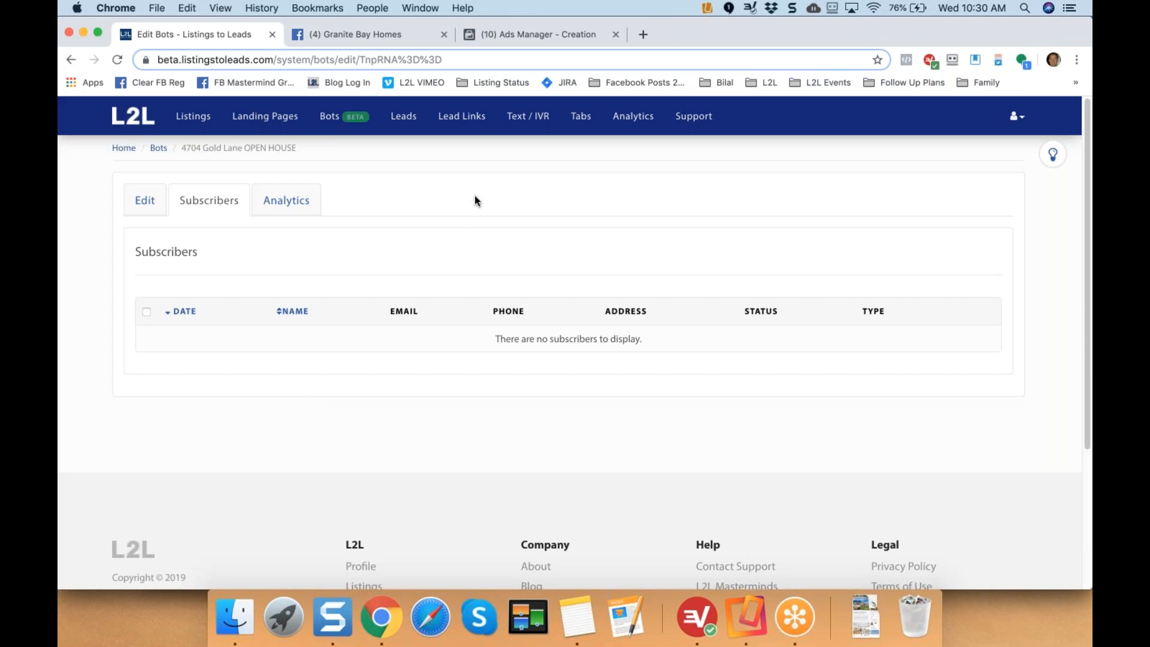
pyautogui.click(158, 150)
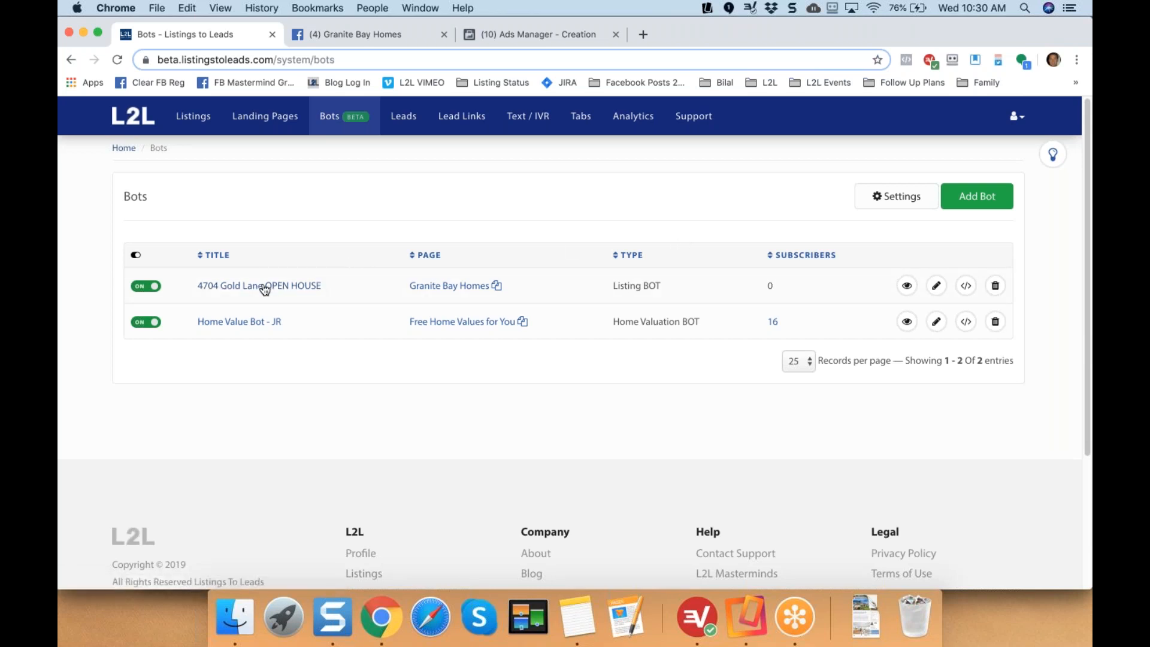
pyautogui.click(995, 289)
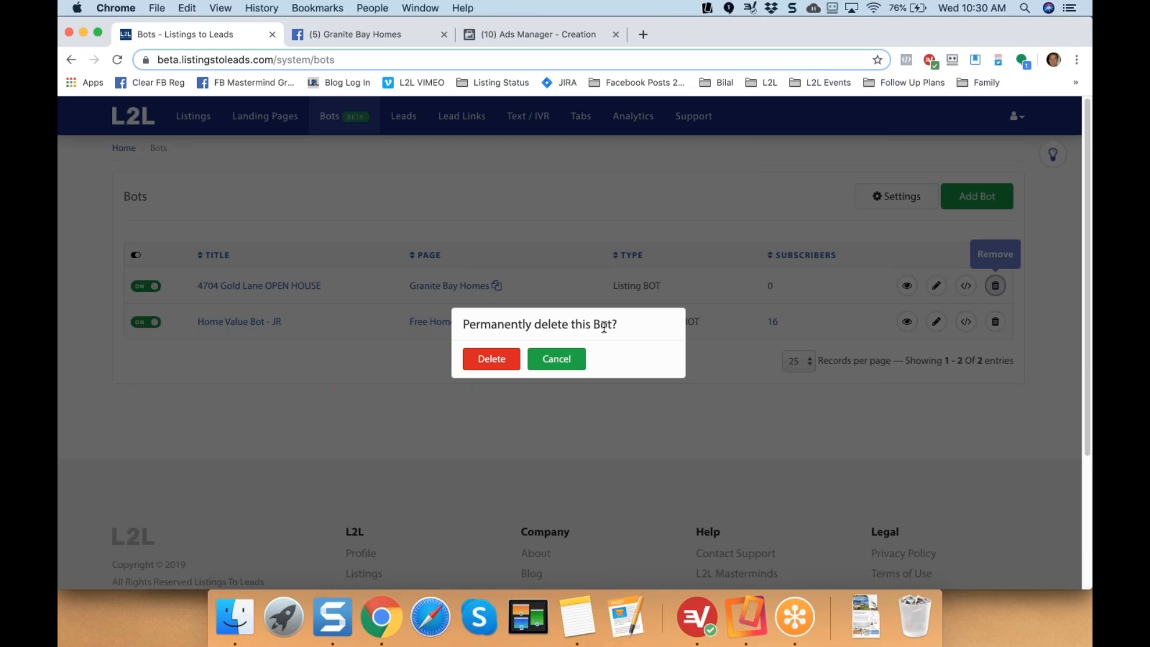
pyautogui.click(552, 358)
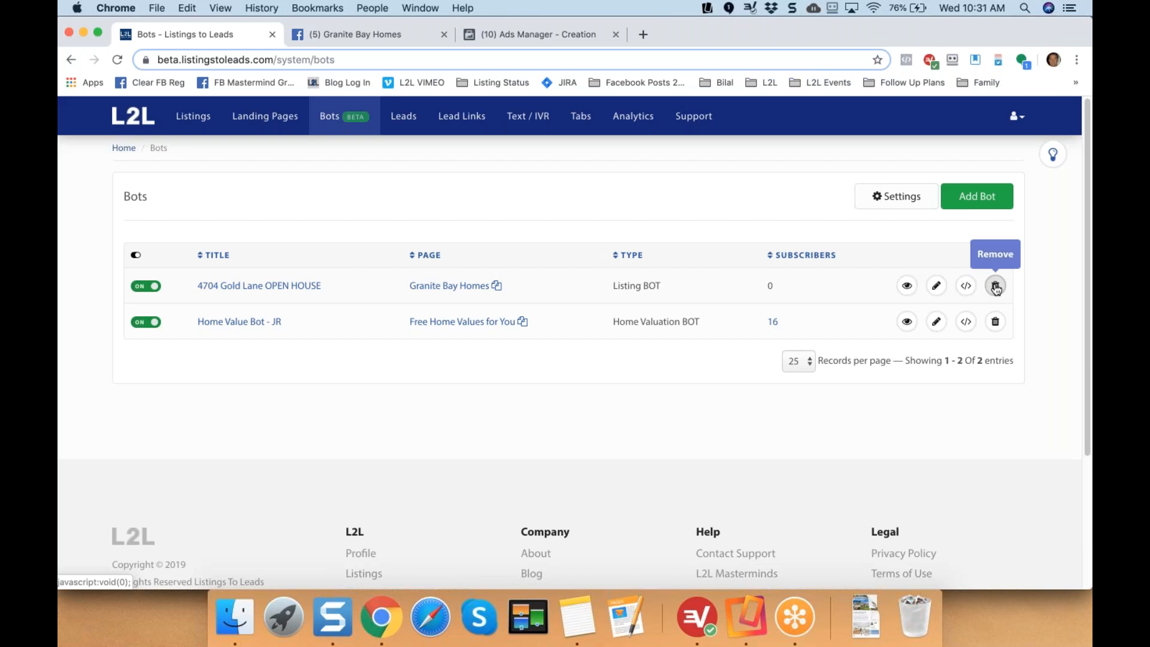
pyautogui.click(361, 35)
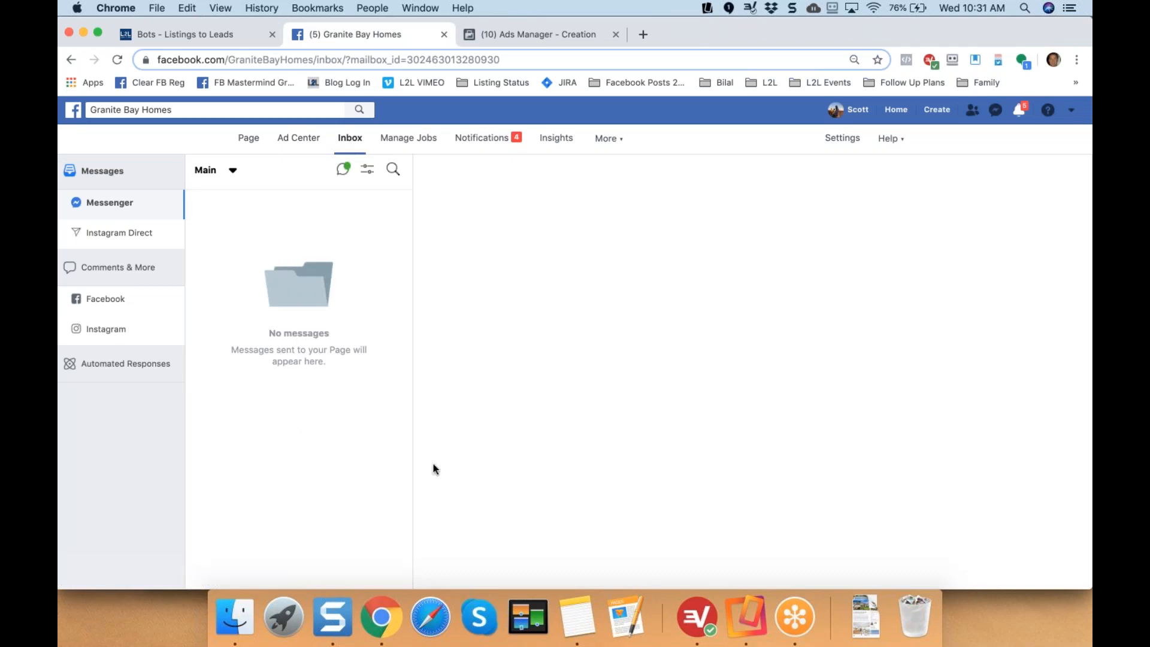
pyautogui.click(182, 33)
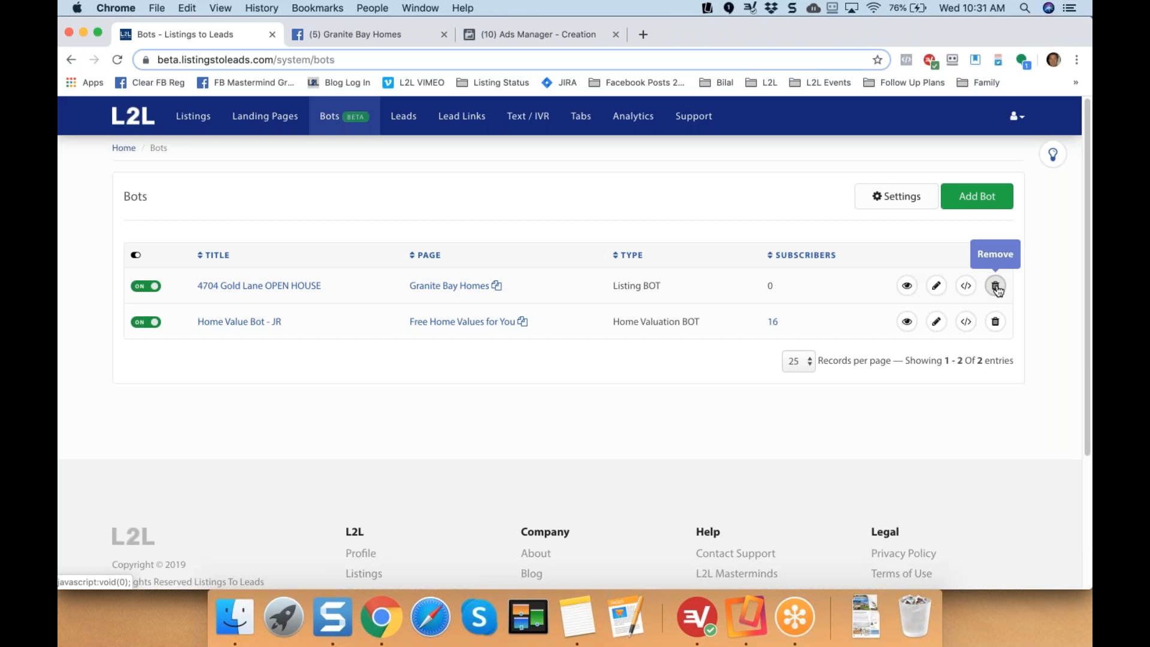
pyautogui.click(936, 286)
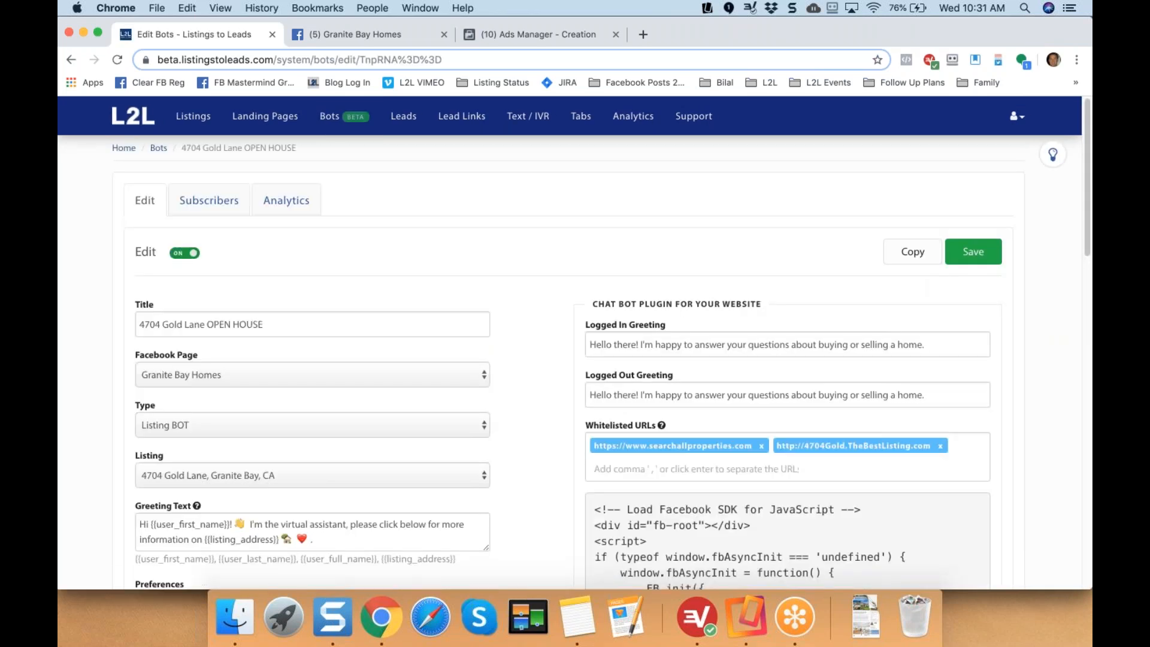
pyautogui.scroll(-4, 497, 308)
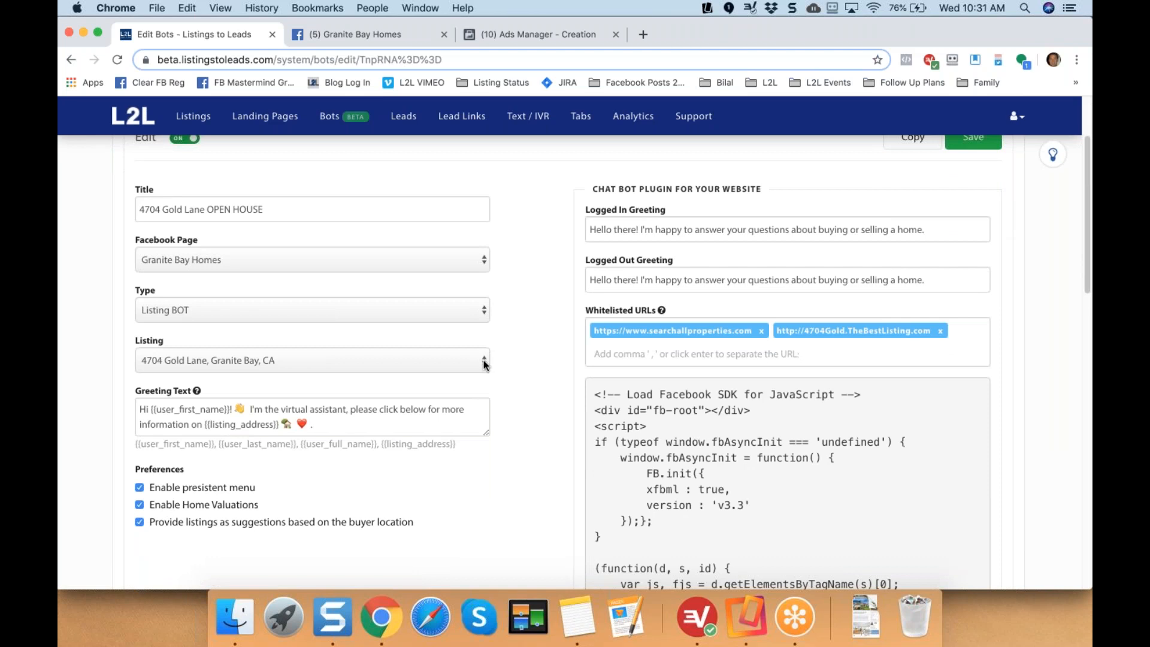
pyautogui.click(475, 363)
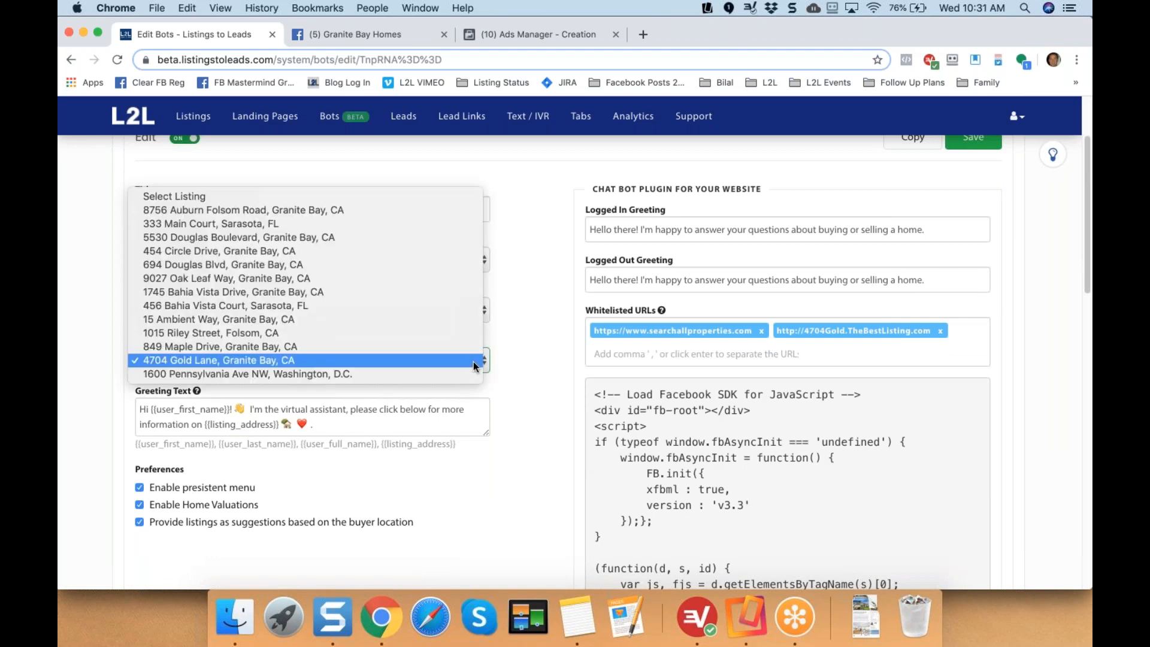
pyautogui.click(342, 259)
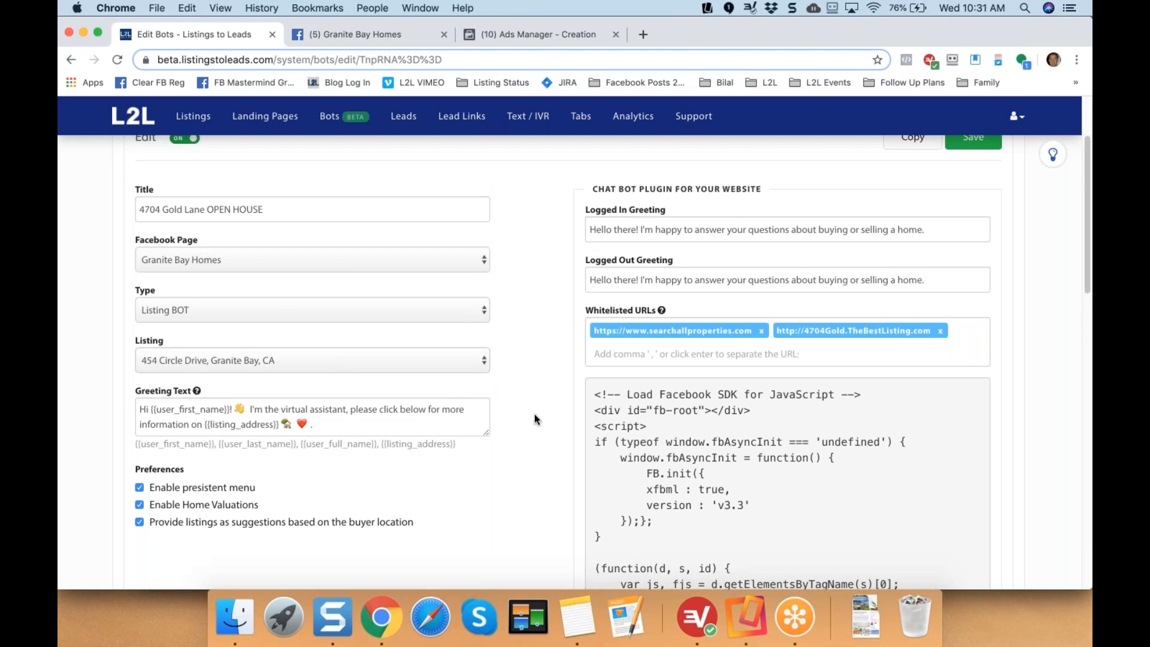
pyautogui.scroll(3, 534, 418)
pyautogui.click(974, 227)
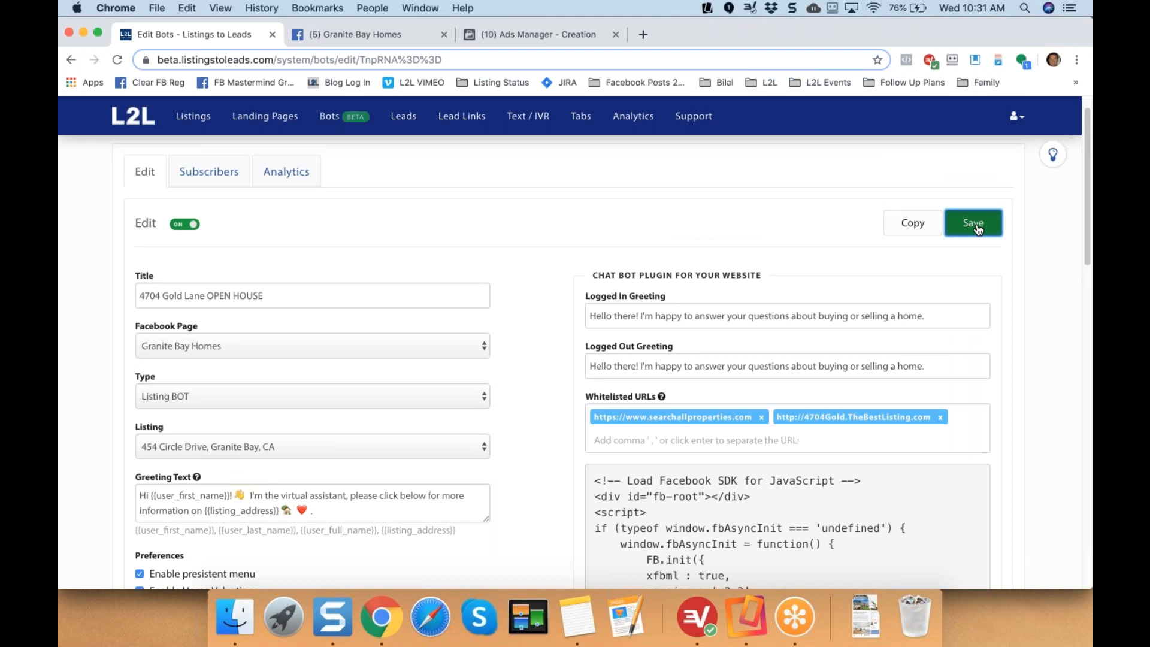
pyautogui.click(940, 417)
pyautogui.click(976, 222)
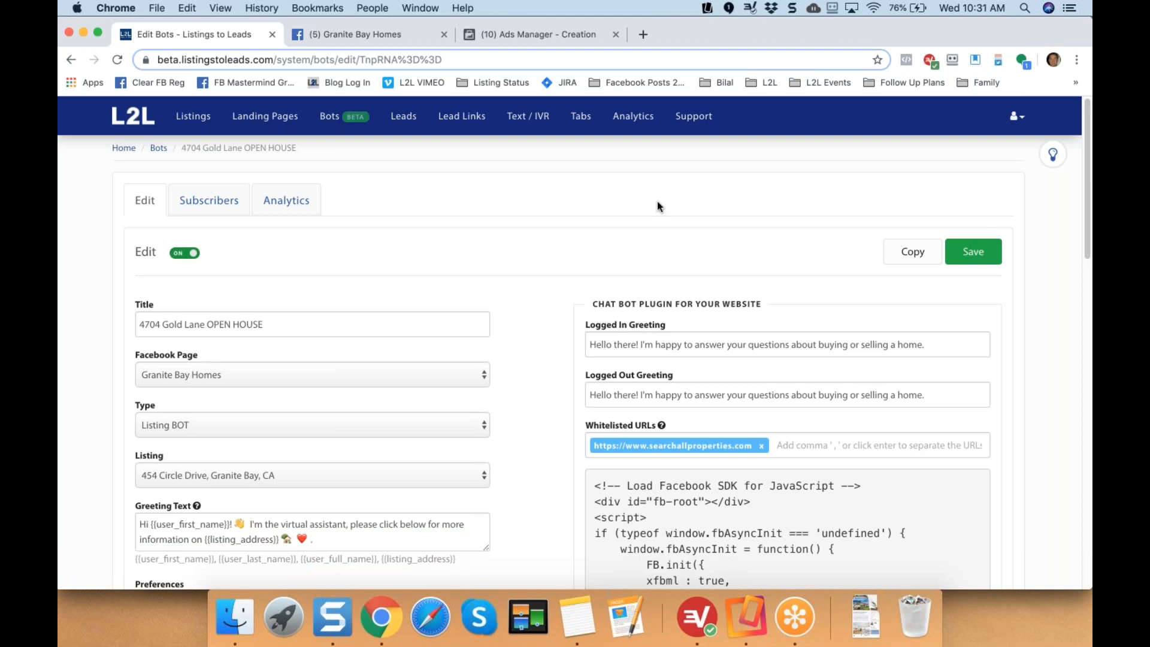
pyautogui.scroll(-2, 359, 324)
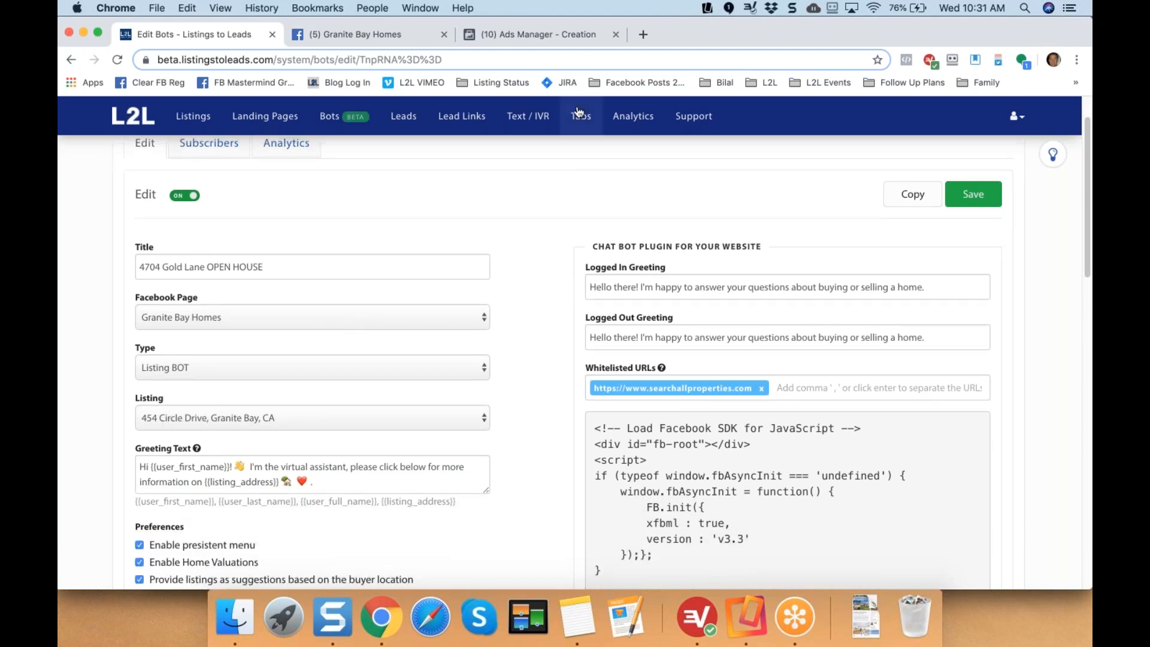
# Open the Listings-to-Leads Mastermind Group on Facebook in a new browser tab.
pyautogui.click(642, 36)
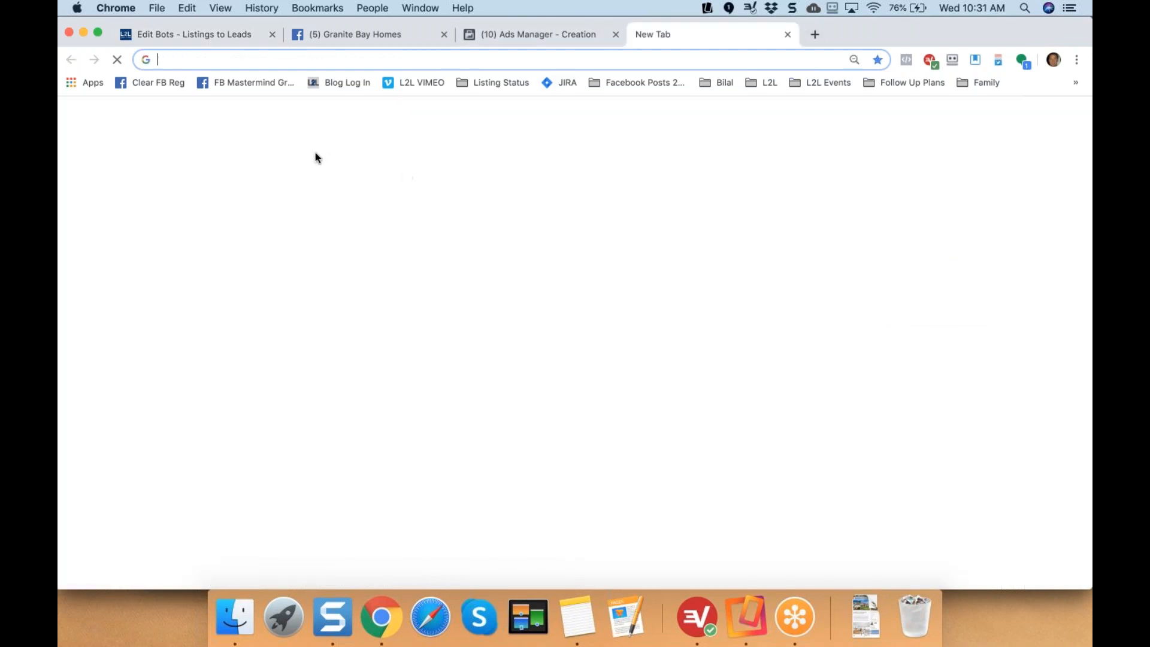
pyautogui.click(268, 85)
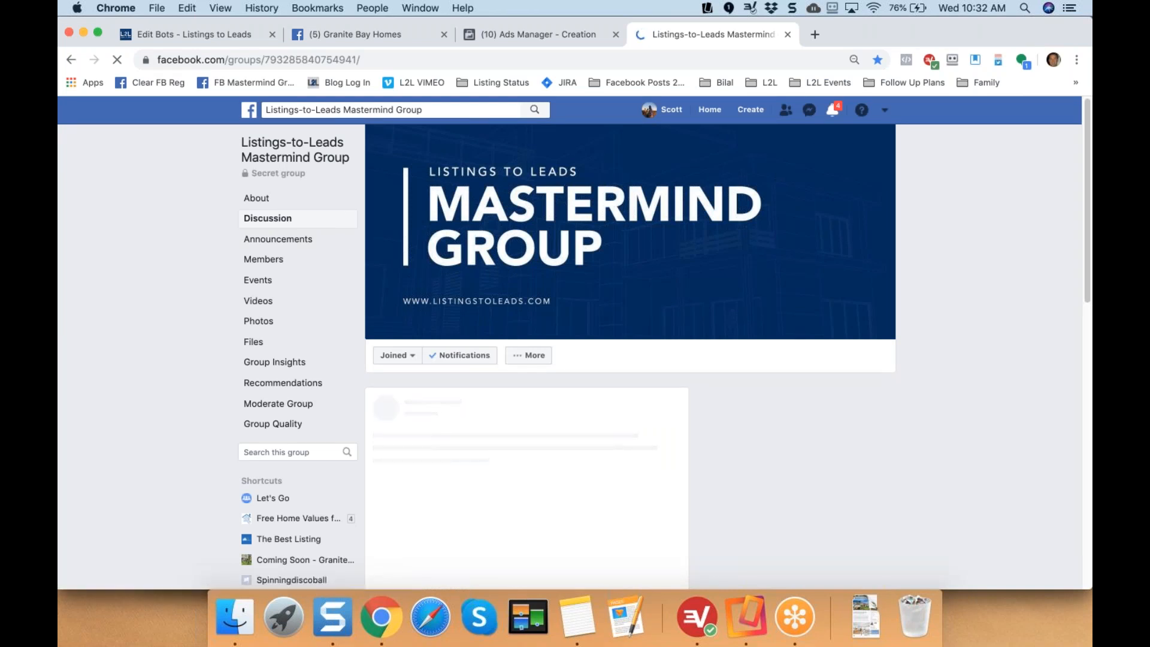
# Return to the L2L bots list and start adding a new bot.
pyautogui.click(228, 34)
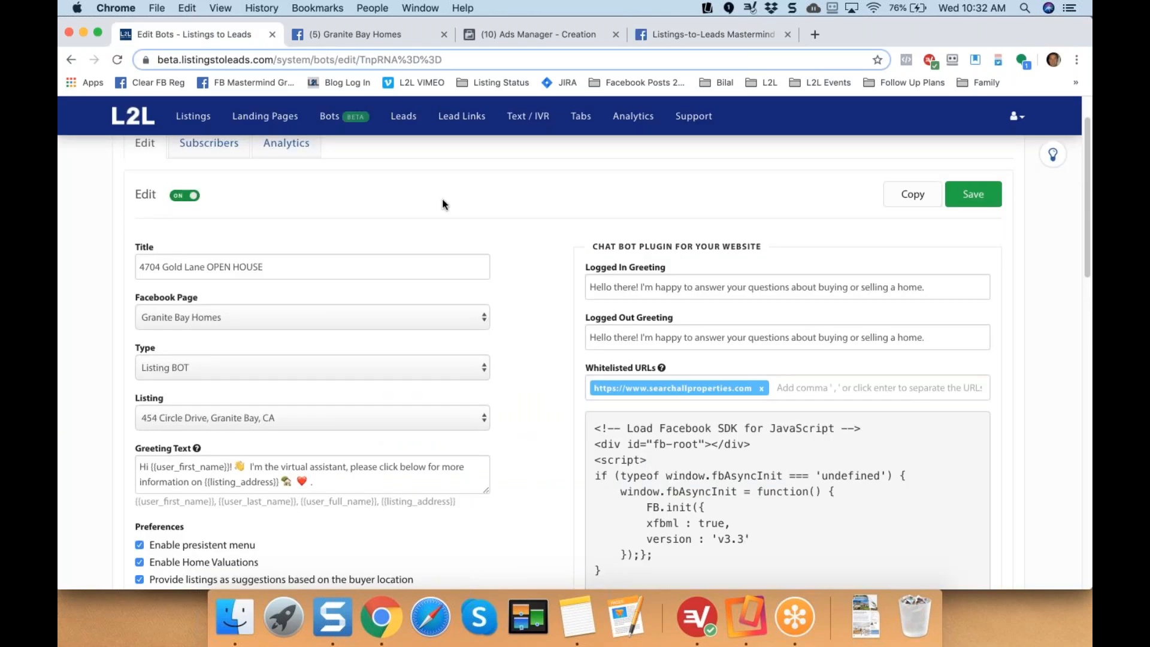
pyautogui.scroll(2, 444, 204)
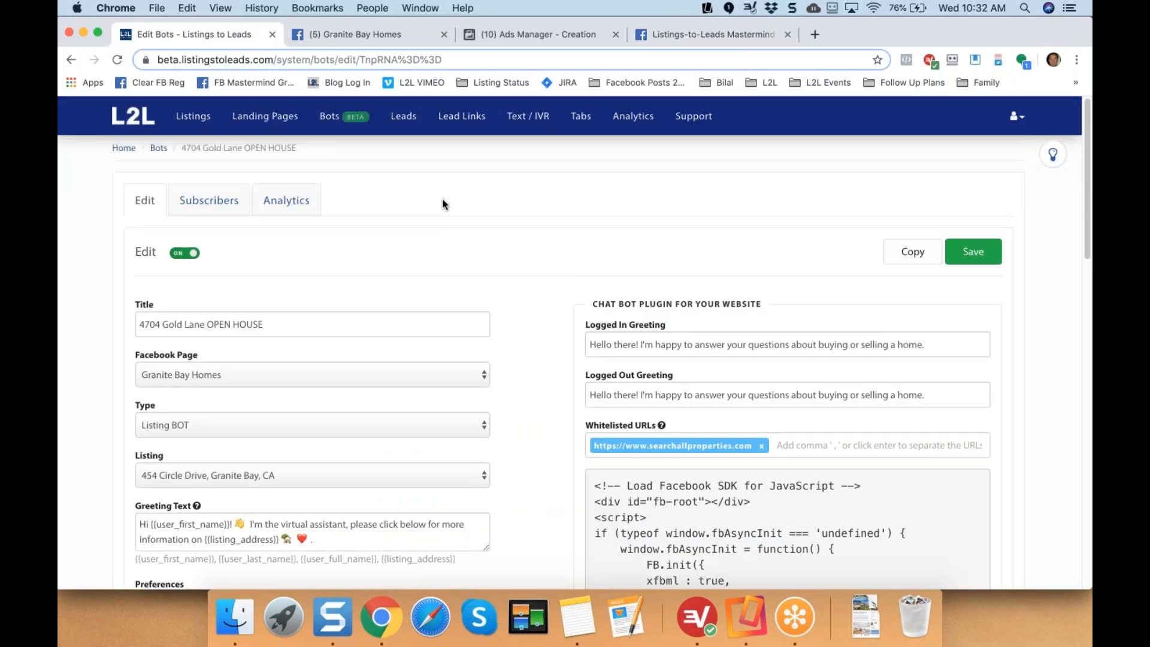
pyautogui.click(154, 156)
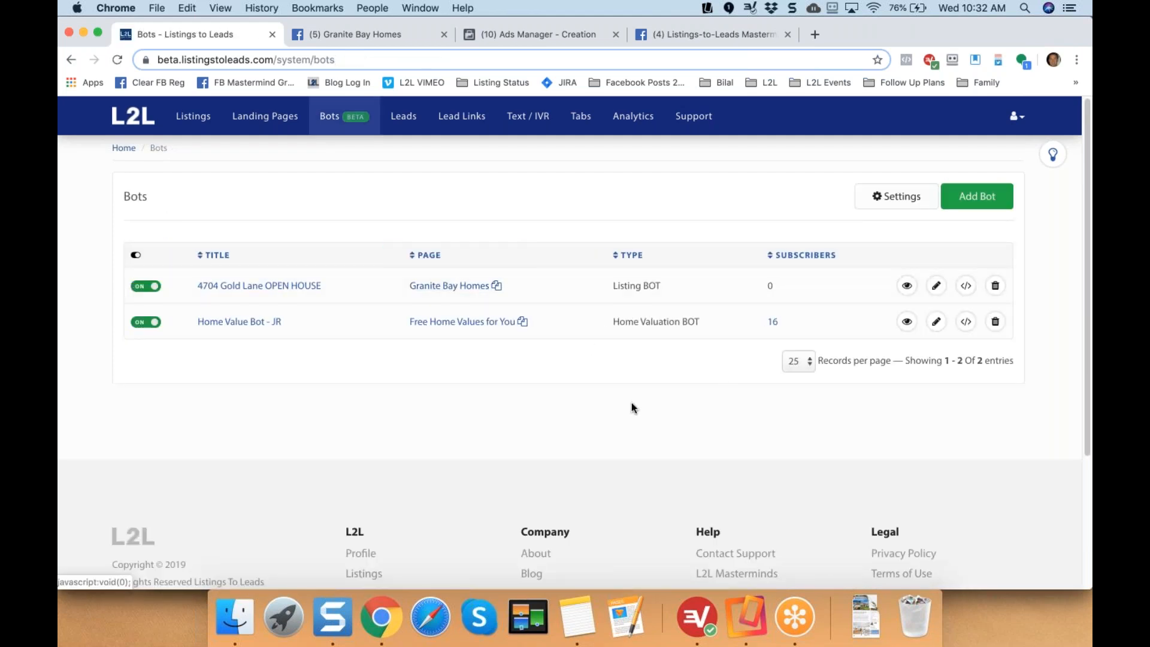
pyautogui.click(982, 196)
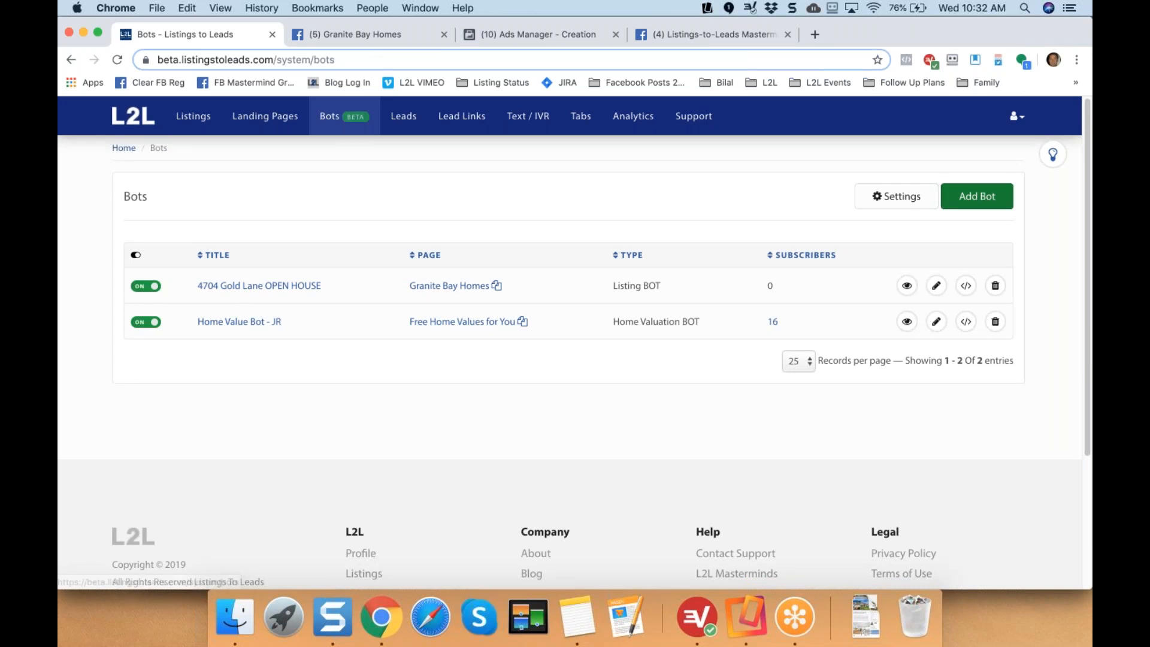
pyautogui.click(488, 256)
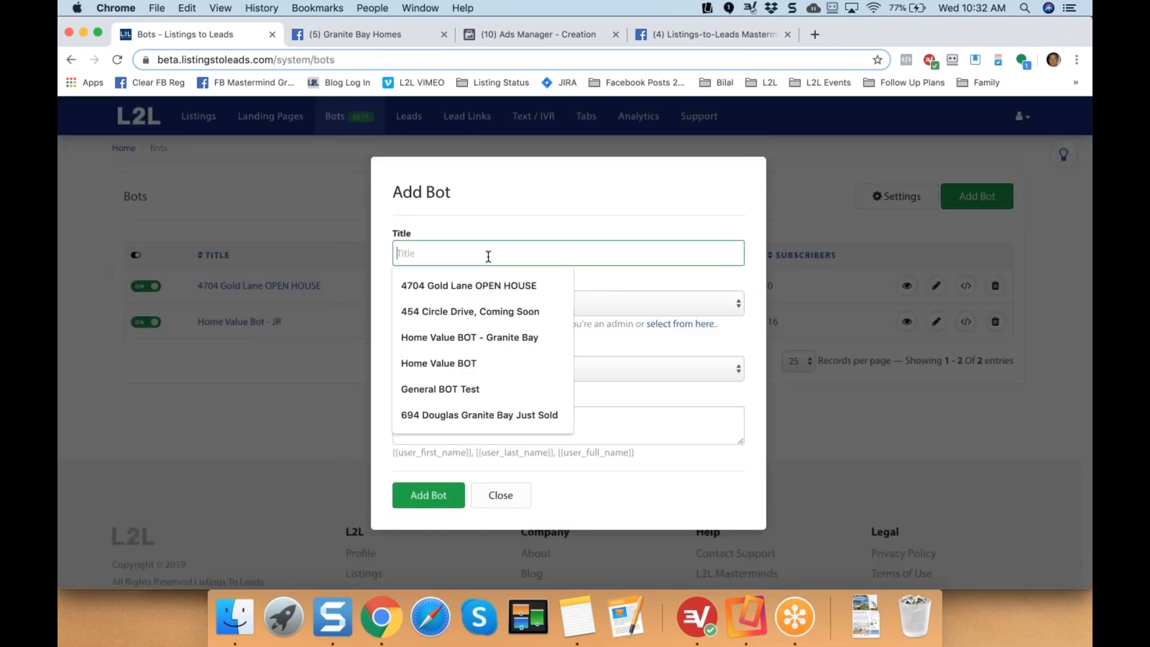
pyautogui.write('Ju')
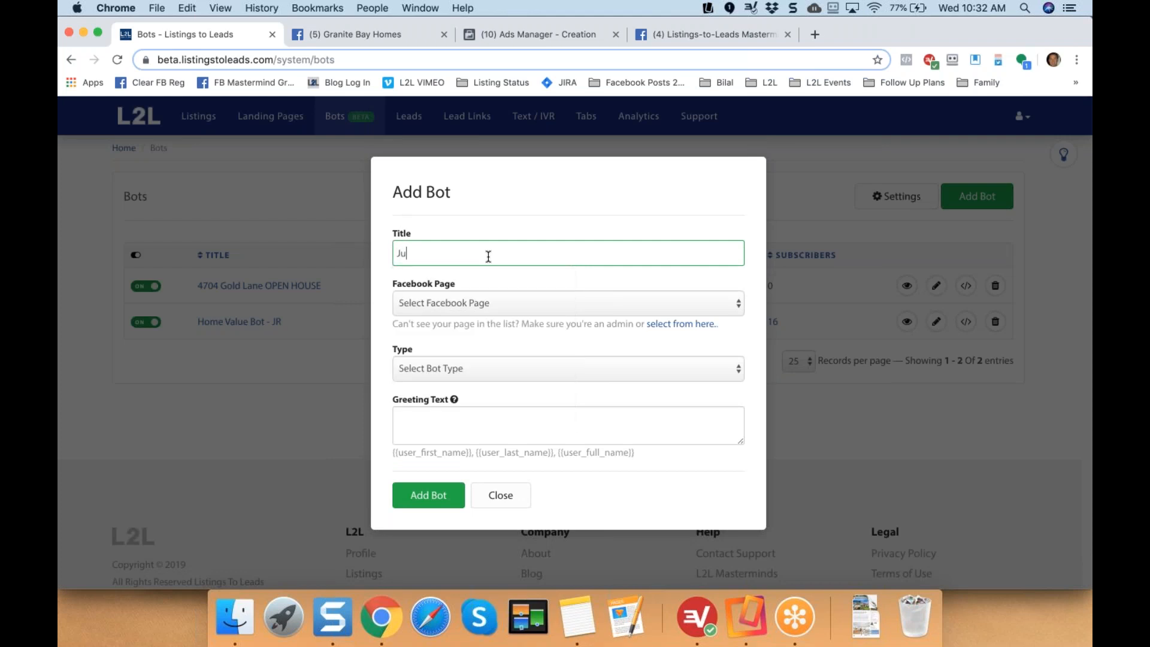
pyautogui.write('st Sol')
pyautogui.press('BackSpace')
pyautogui.press('BackSpace')
pyautogui.press('BackSpace')
pyautogui.press('BackSpace')
pyautogui.press('BackSpace')
pyautogui.press('BackSpace')
pyautogui.press('BackSpace')
pyautogui.press('BackSpace')
pyautogui.write('694')
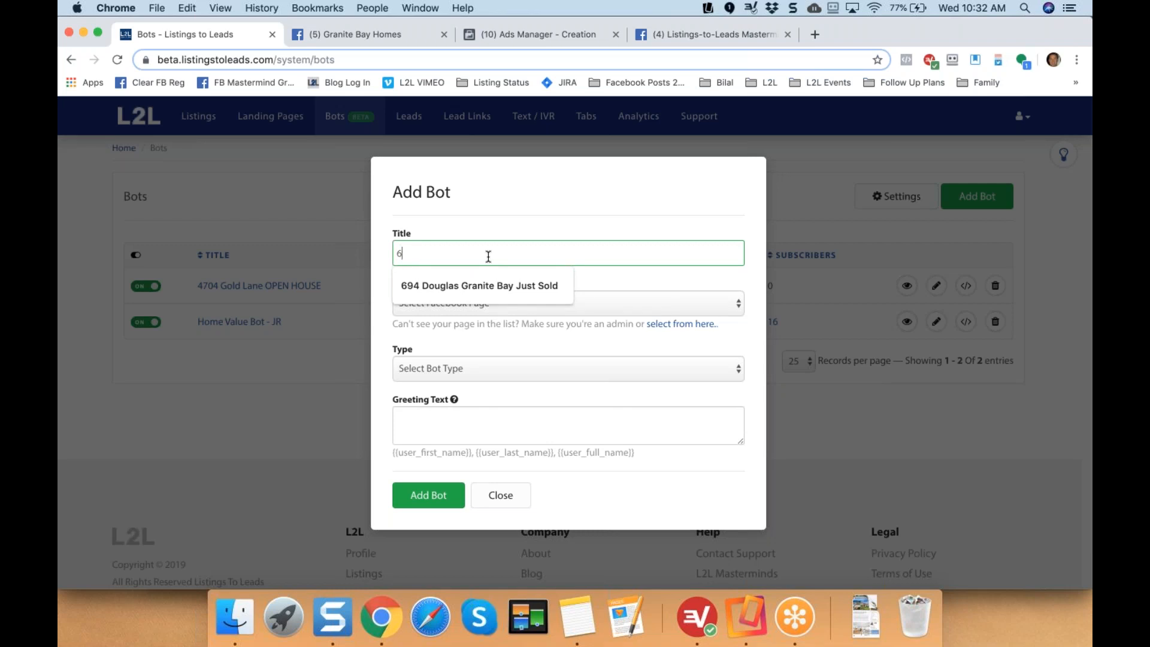
pyautogui.press('BackSpace')
pyautogui.press('BackSpace')
pyautogui.press('BackSpace')
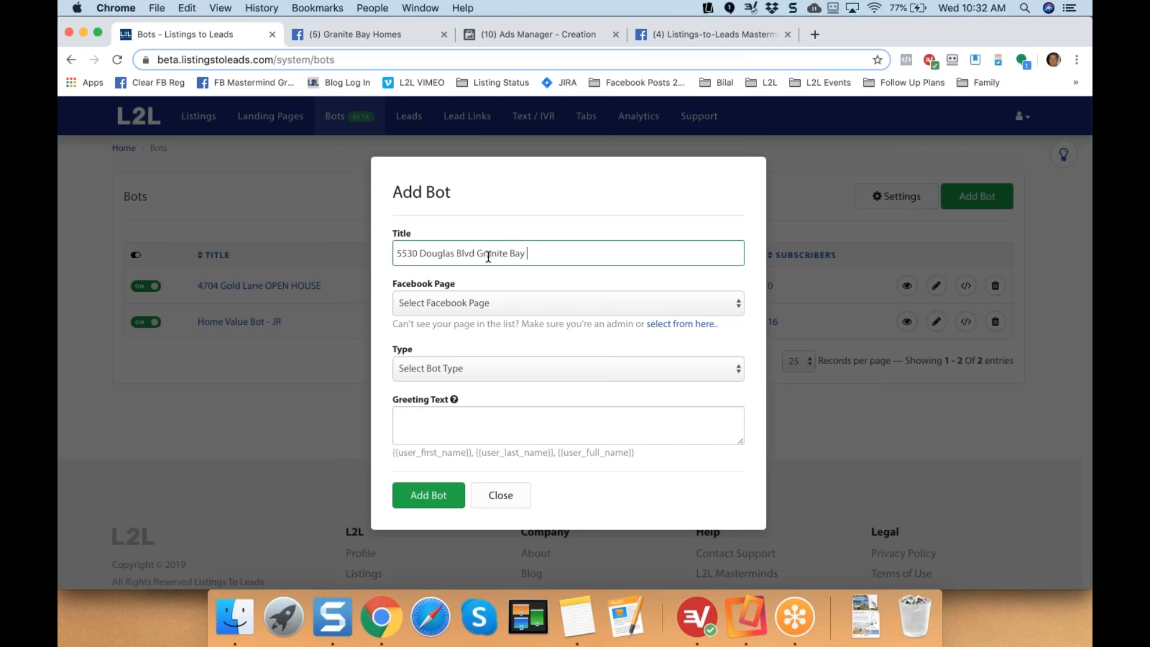
pyautogui.click(478, 306)
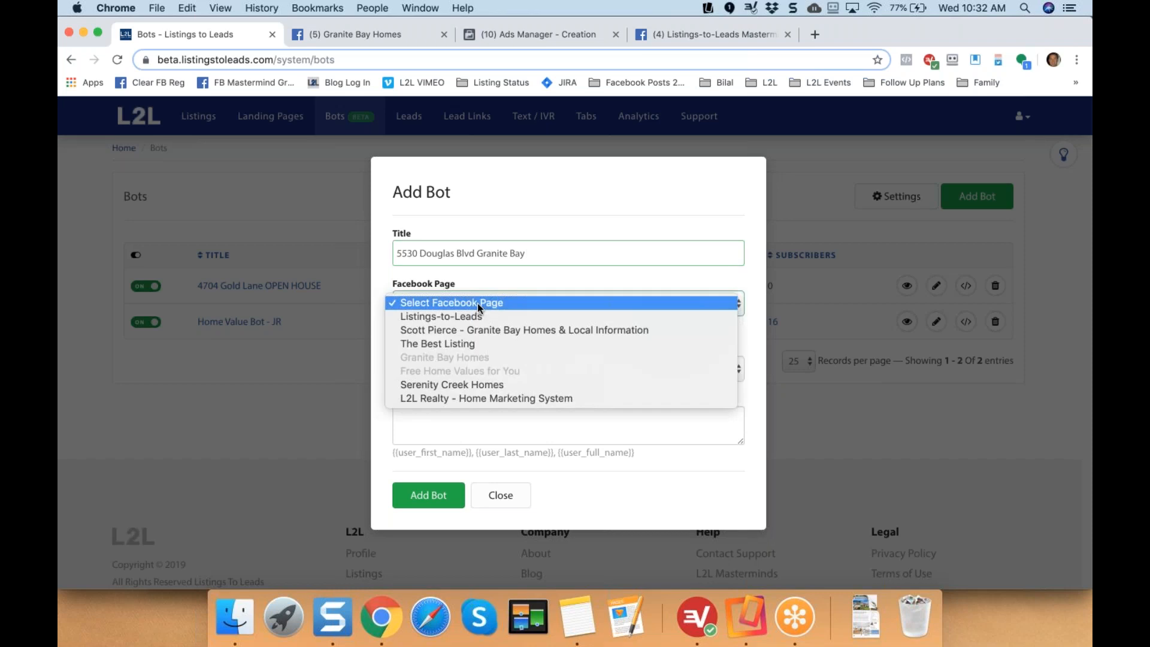
pyautogui.click(476, 342)
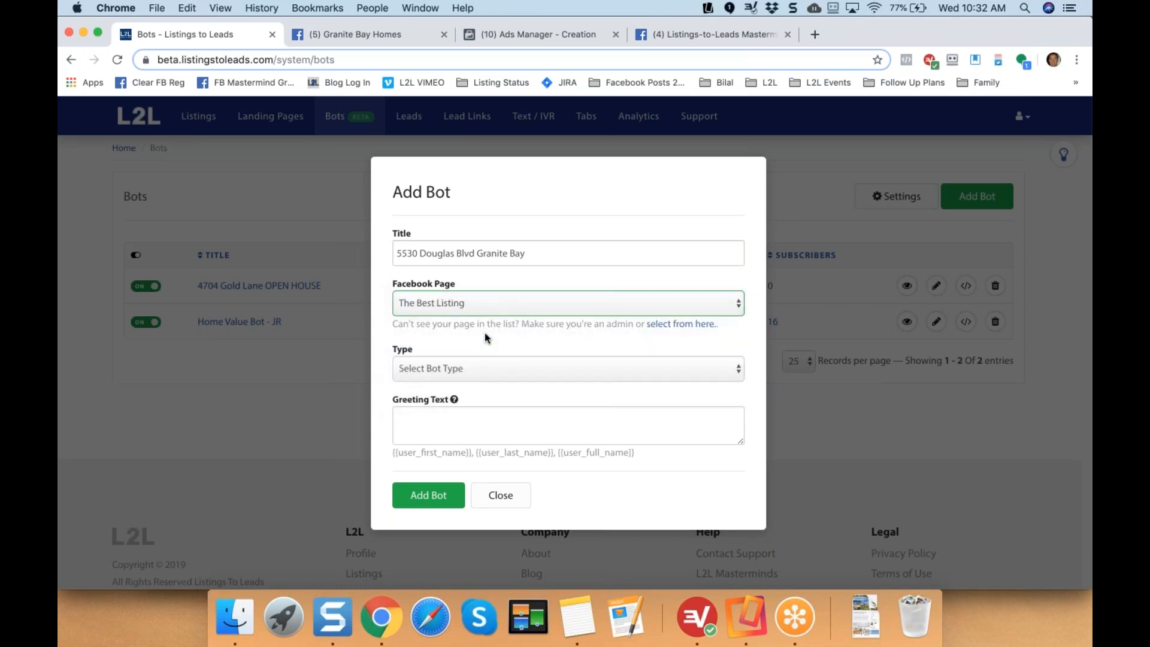
pyautogui.click(488, 371)
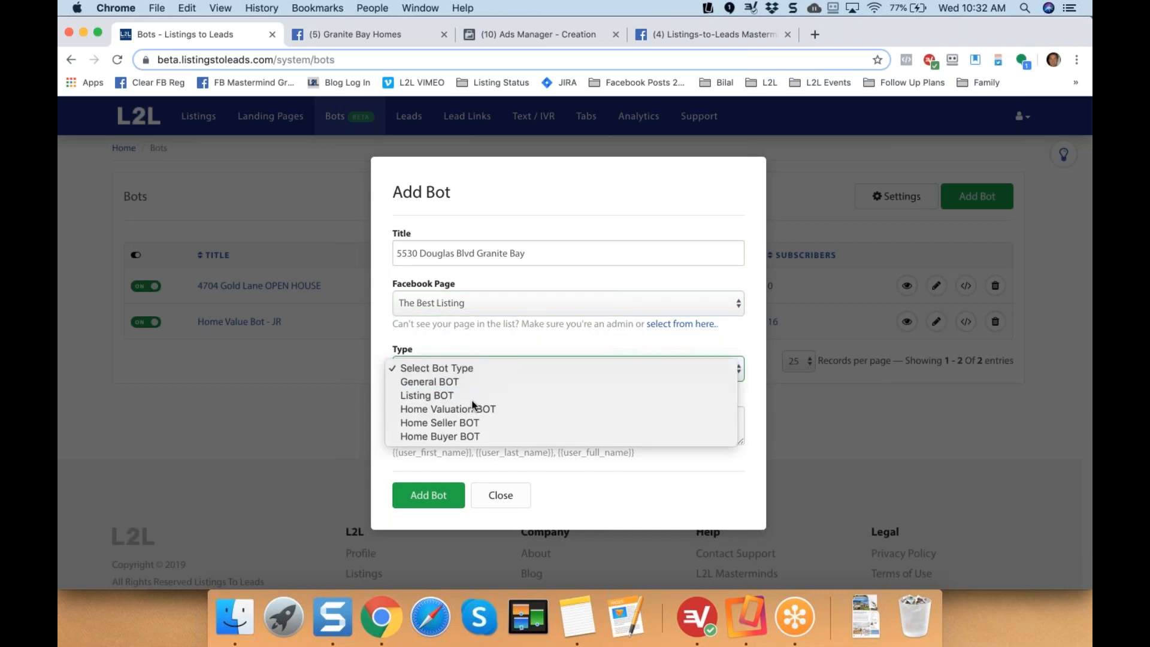
pyautogui.click(476, 393)
pyautogui.click(472, 421)
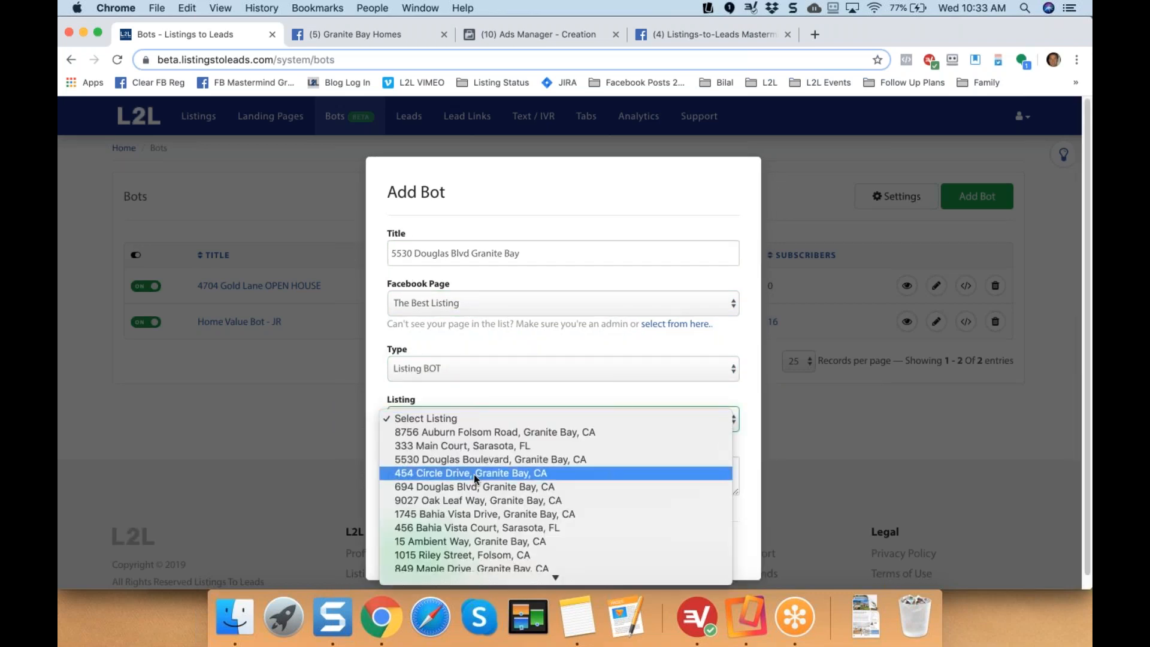
pyautogui.click(463, 461)
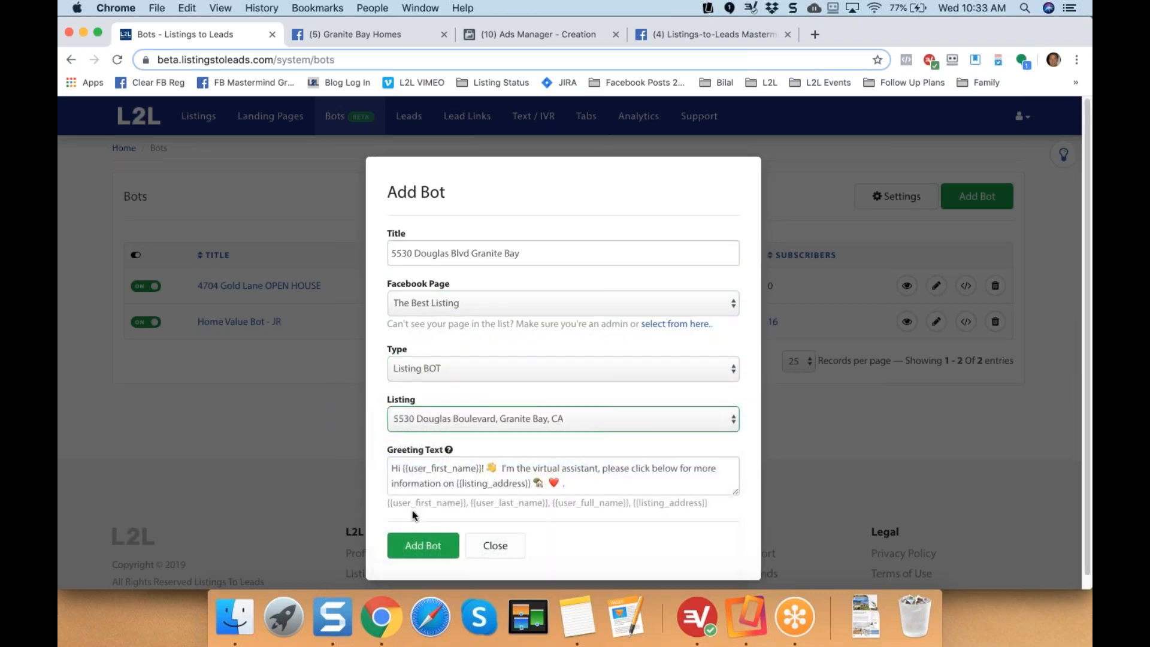
pyautogui.click(422, 550)
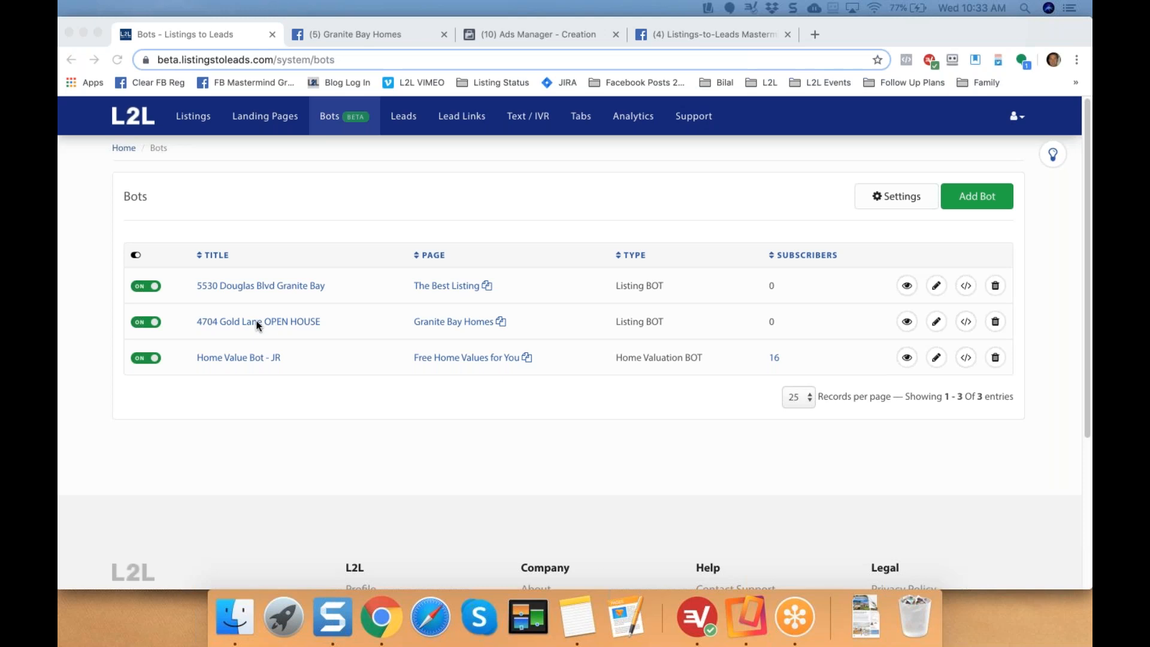
pyautogui.click(936, 322)
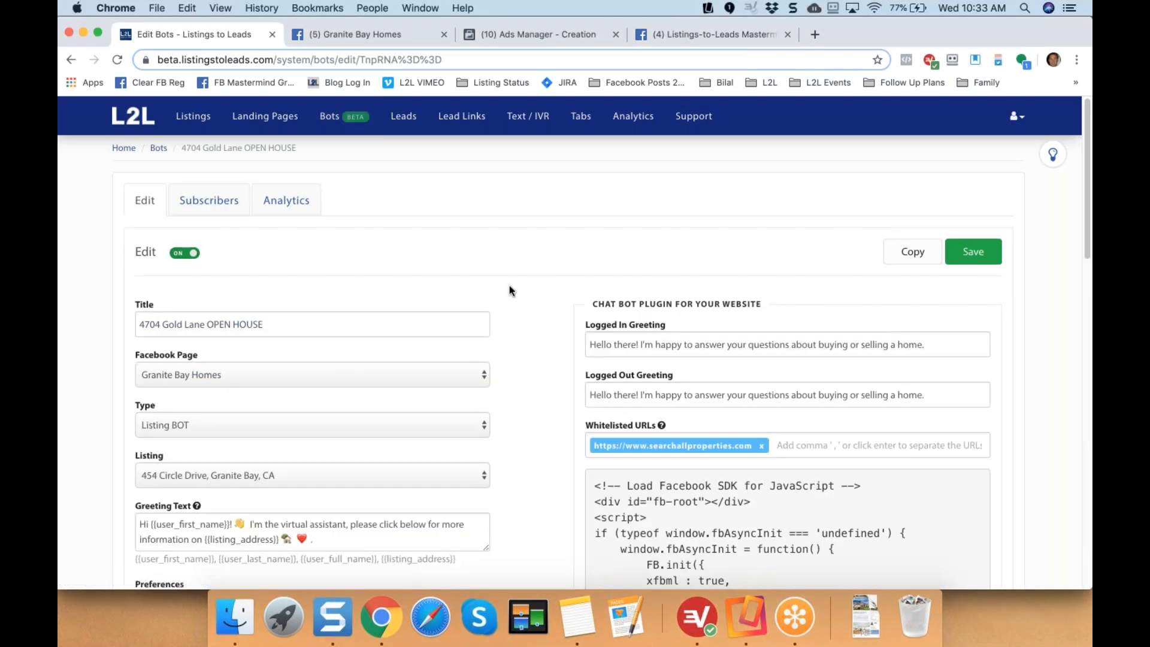
pyautogui.scroll(-1, 419, 281)
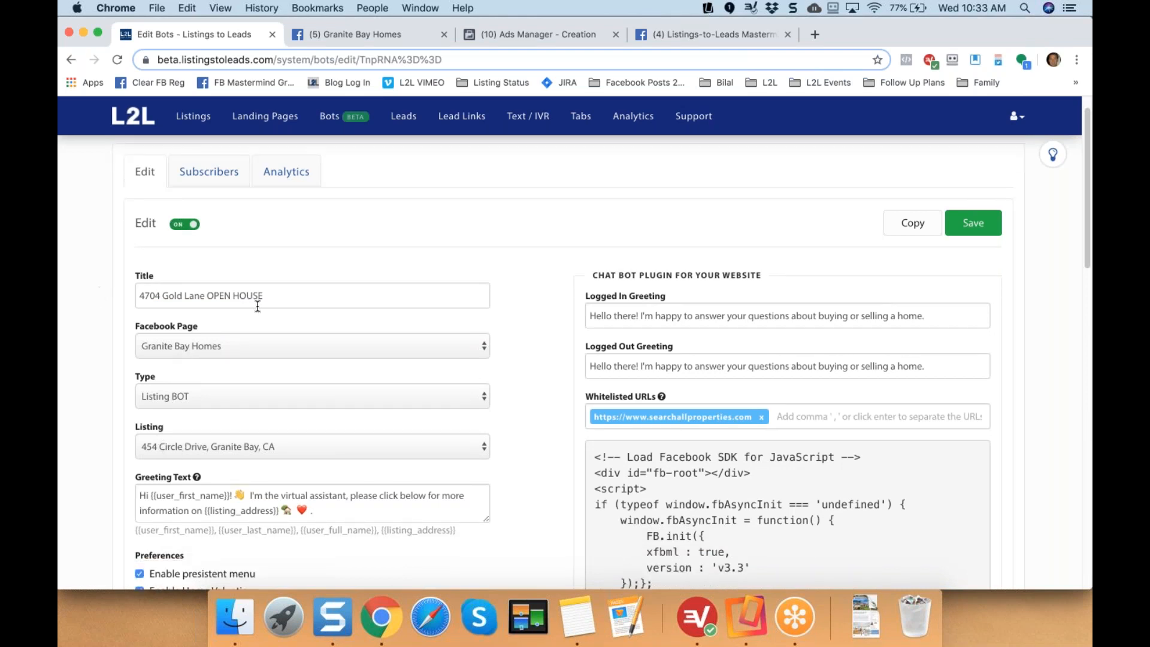
pyautogui.moveTo(272, 296); pyautogui.dragTo(90, 262)
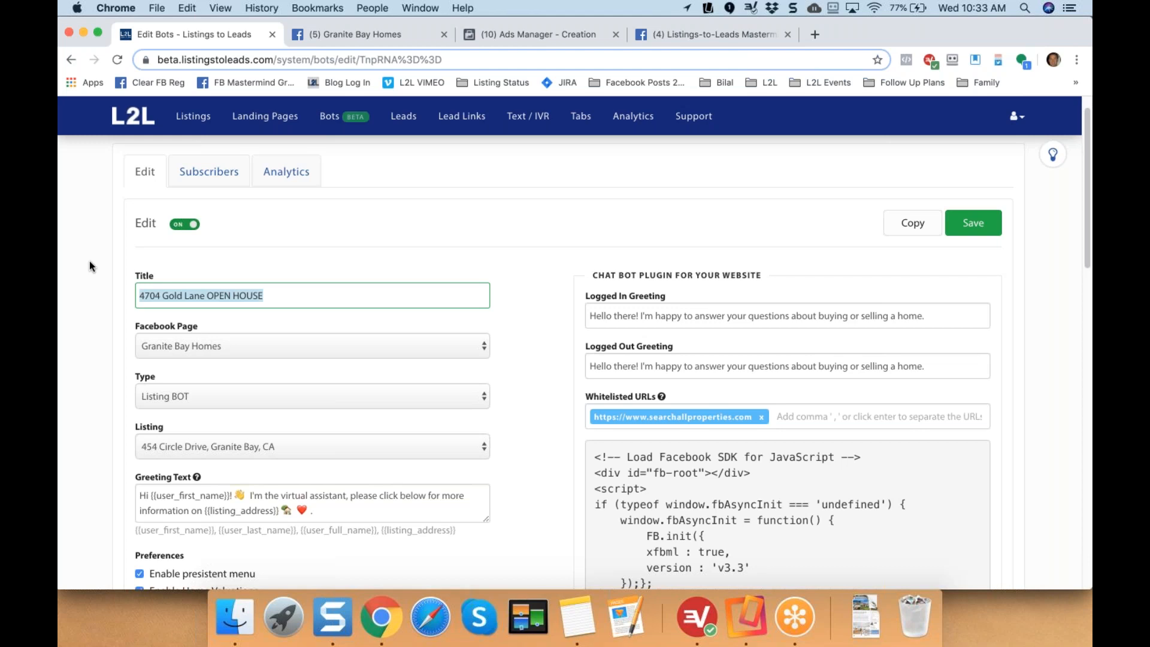
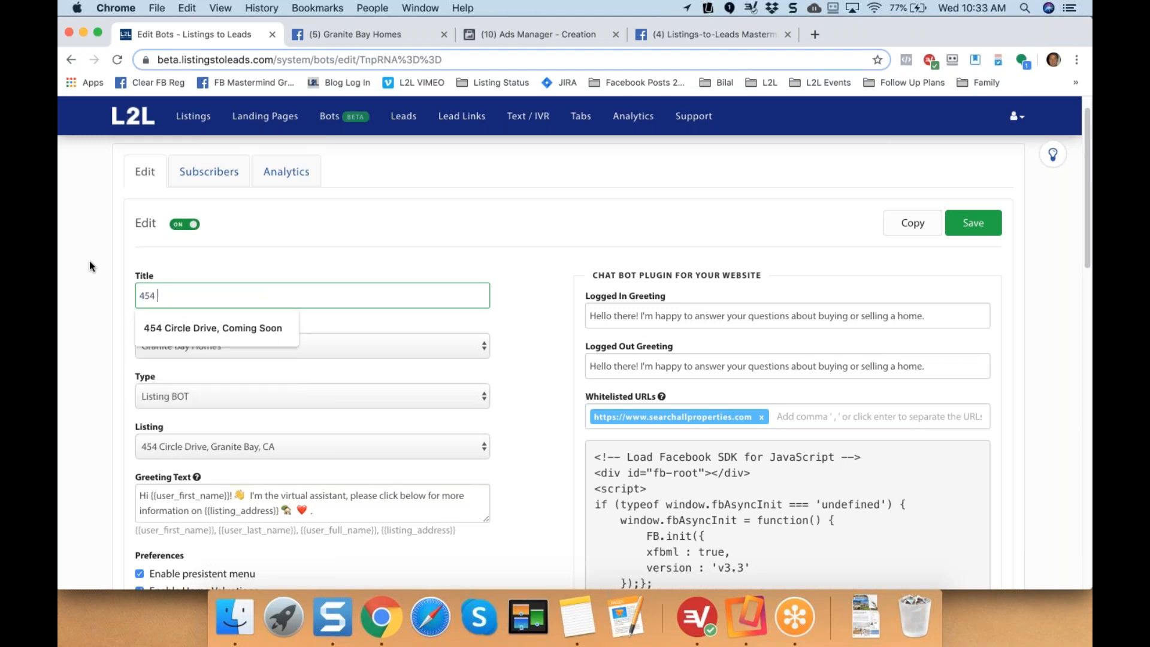
pyautogui.press('Down')
pyautogui.press('Return')
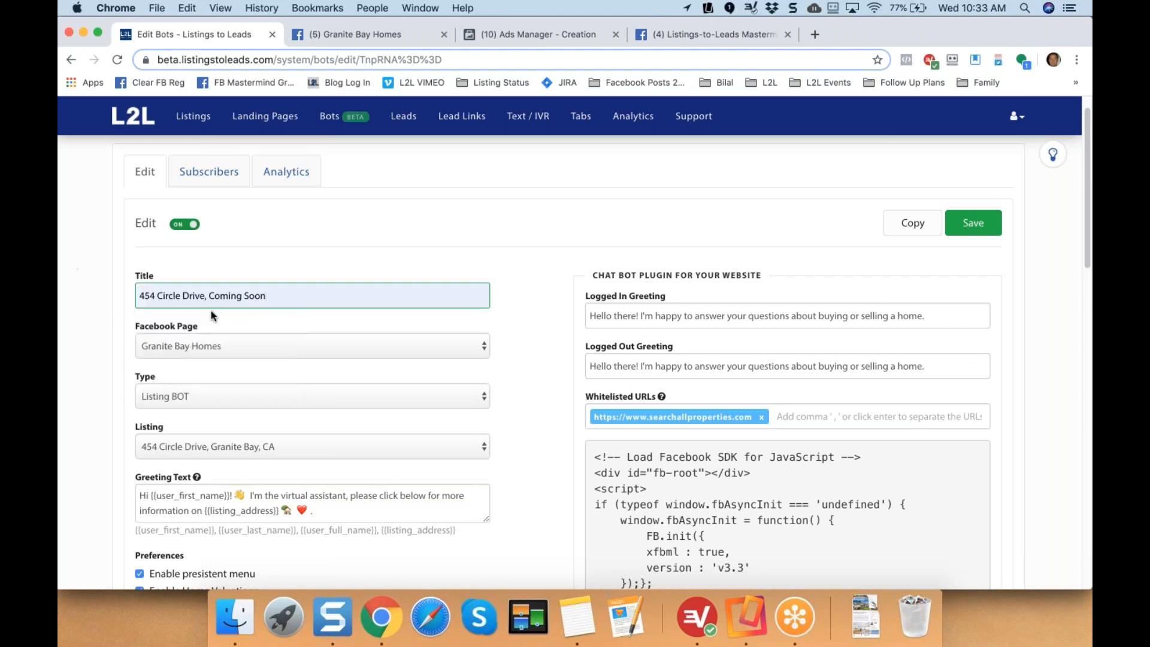
pyautogui.click(976, 224)
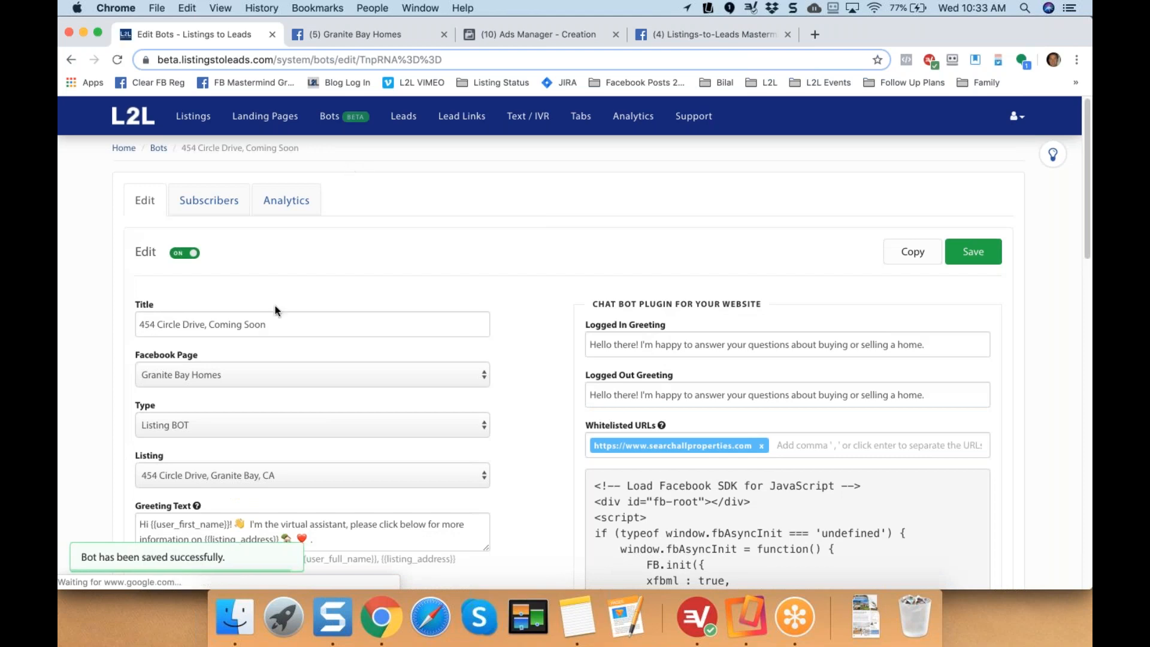
pyautogui.click(157, 149)
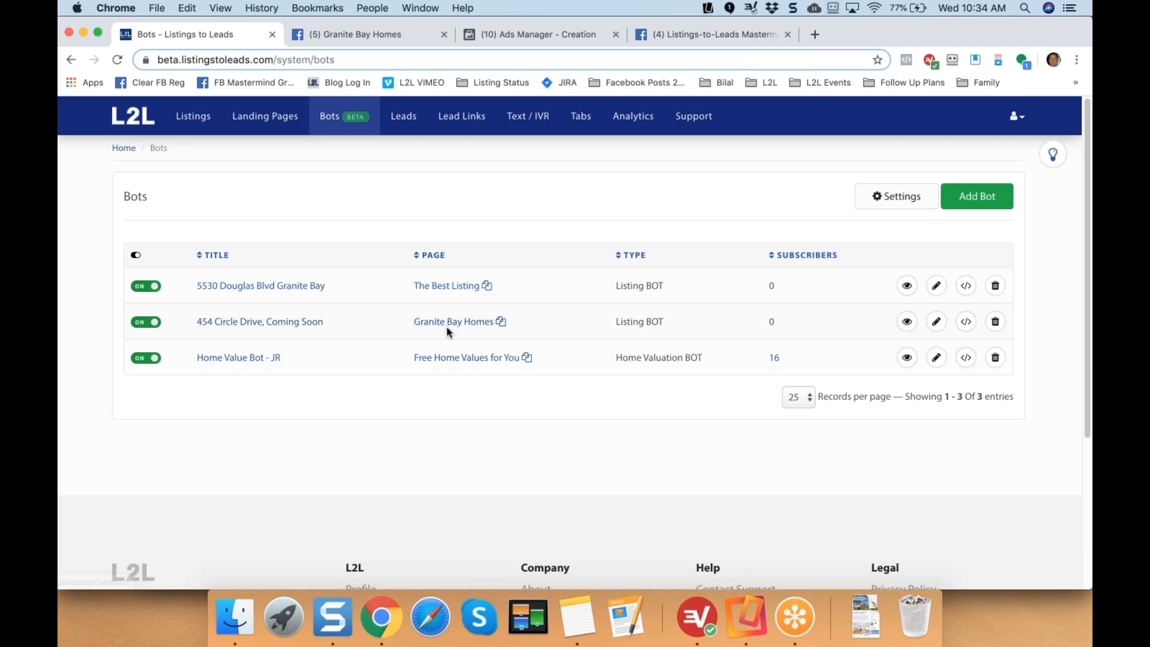
pyautogui.click(936, 321)
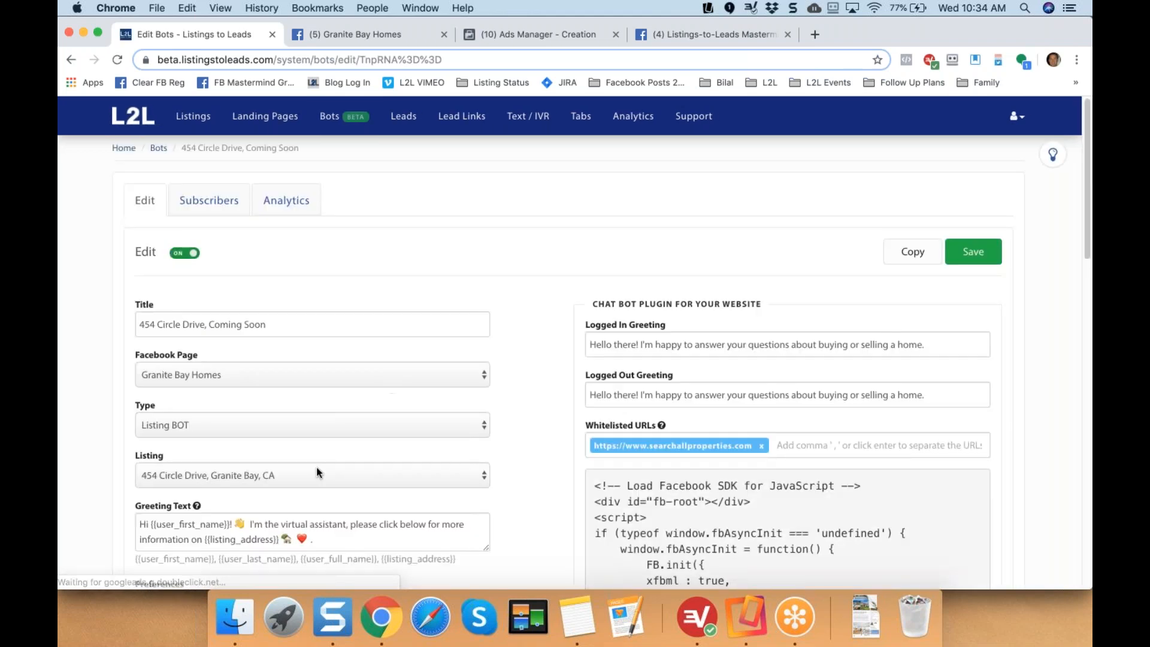
pyautogui.click(310, 474)
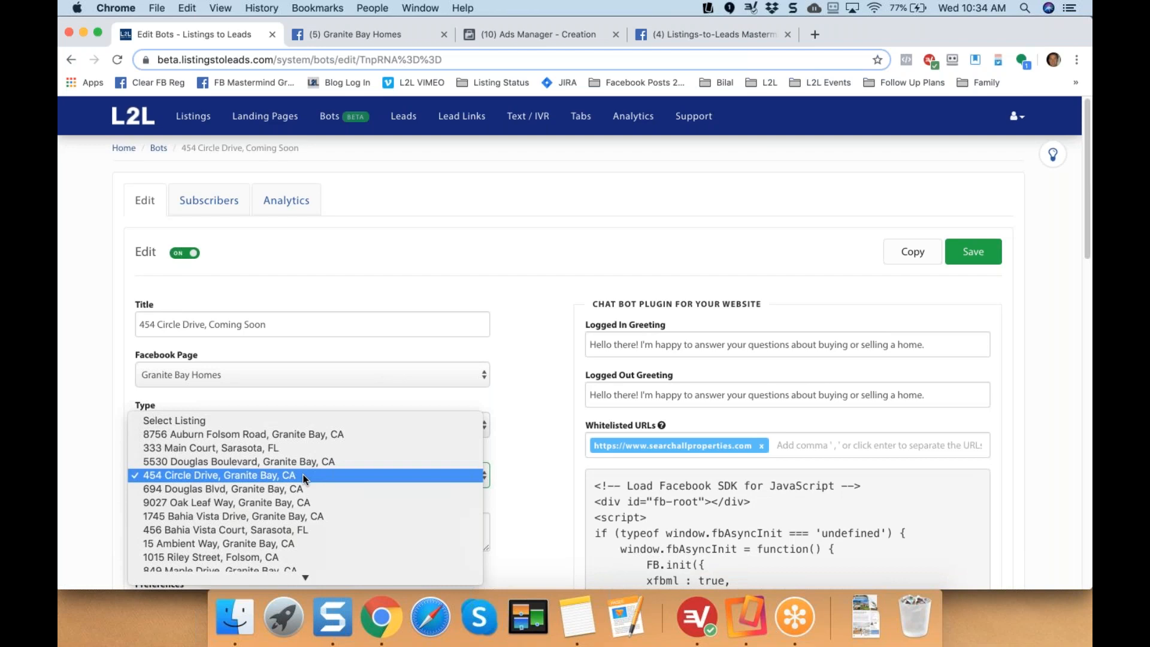
pyautogui.click(304, 478)
pyautogui.moveTo(273, 326); pyautogui.dragTo(113, 325)
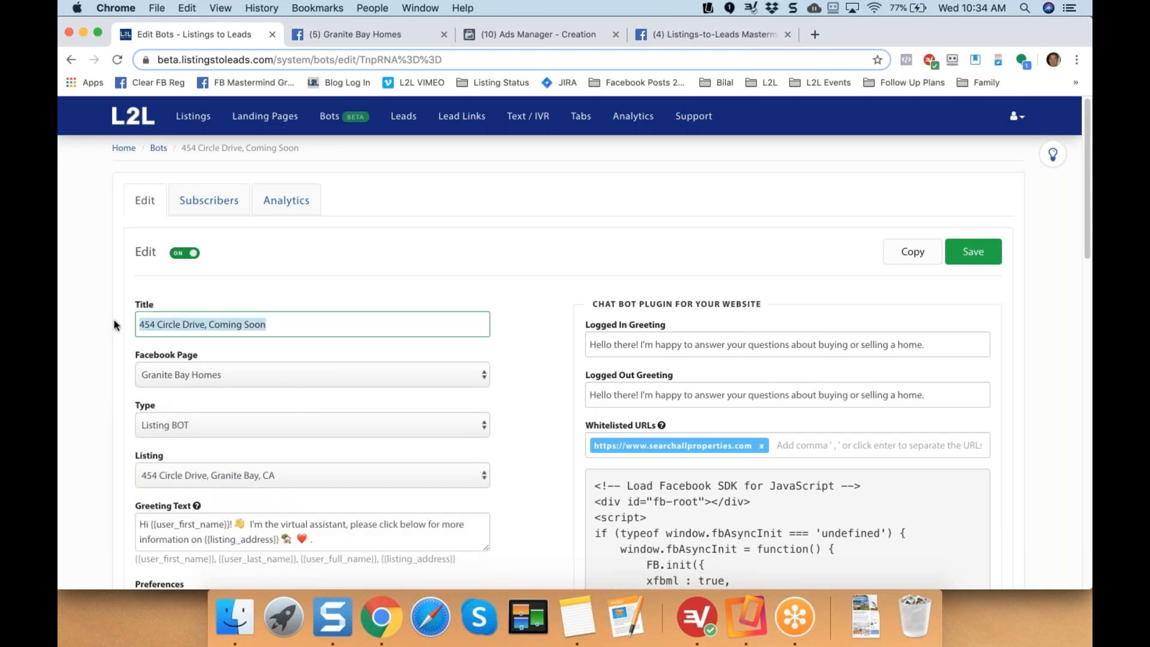
pyautogui.click(106, 373)
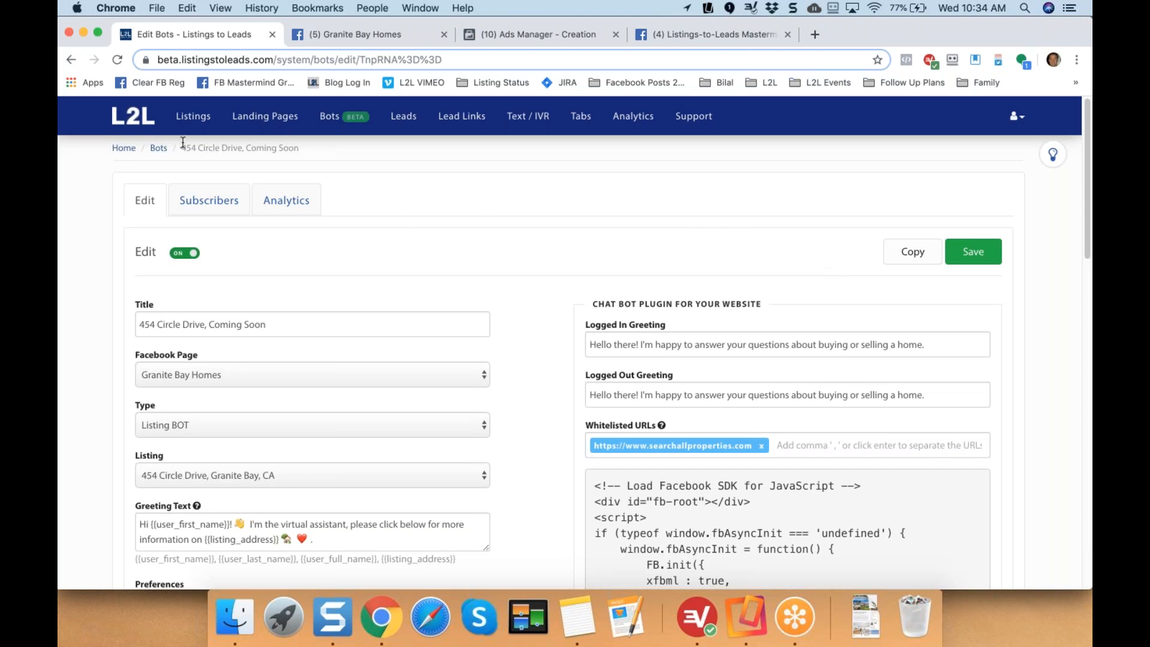
pyautogui.click(158, 149)
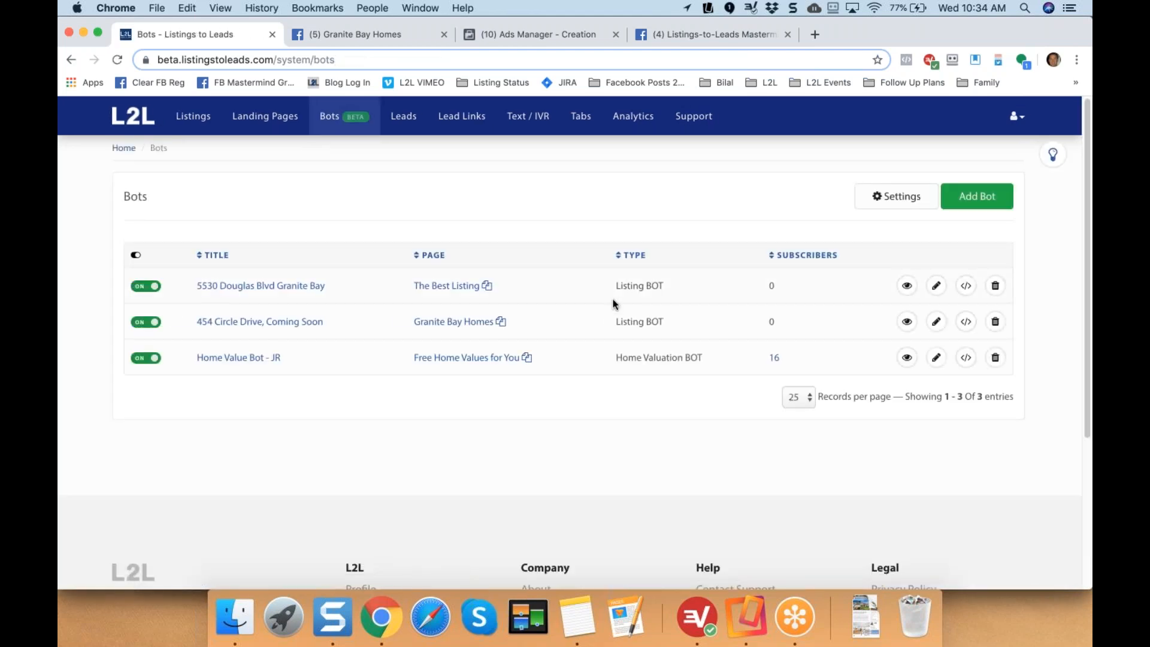
pyautogui.click(976, 198)
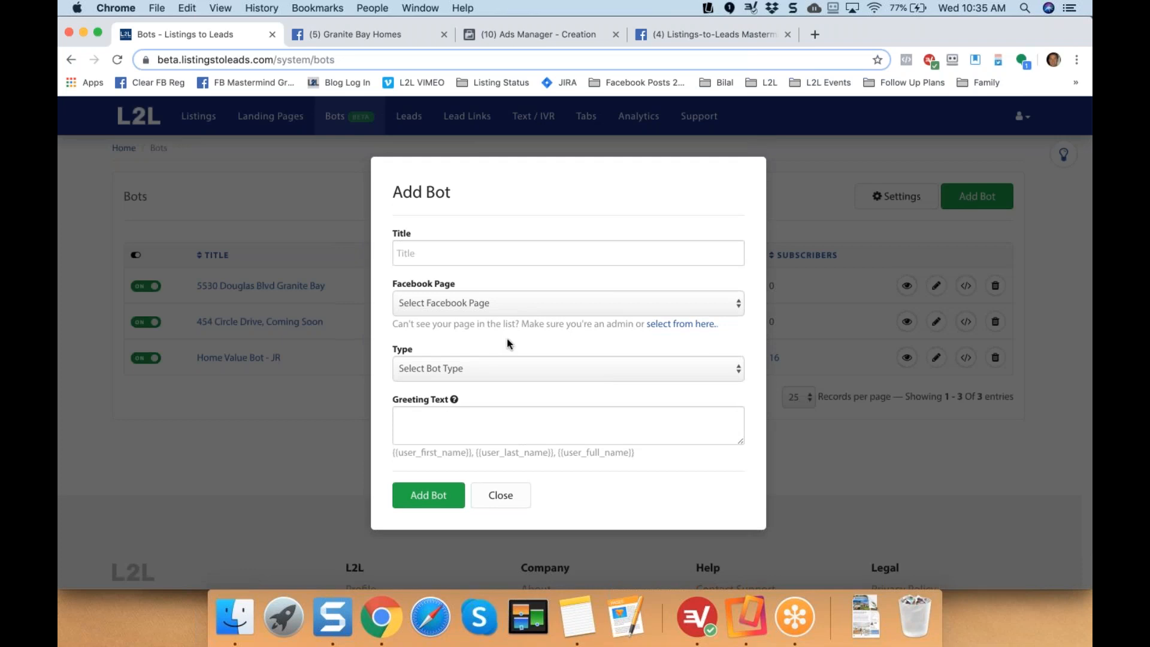
pyautogui.click(515, 253)
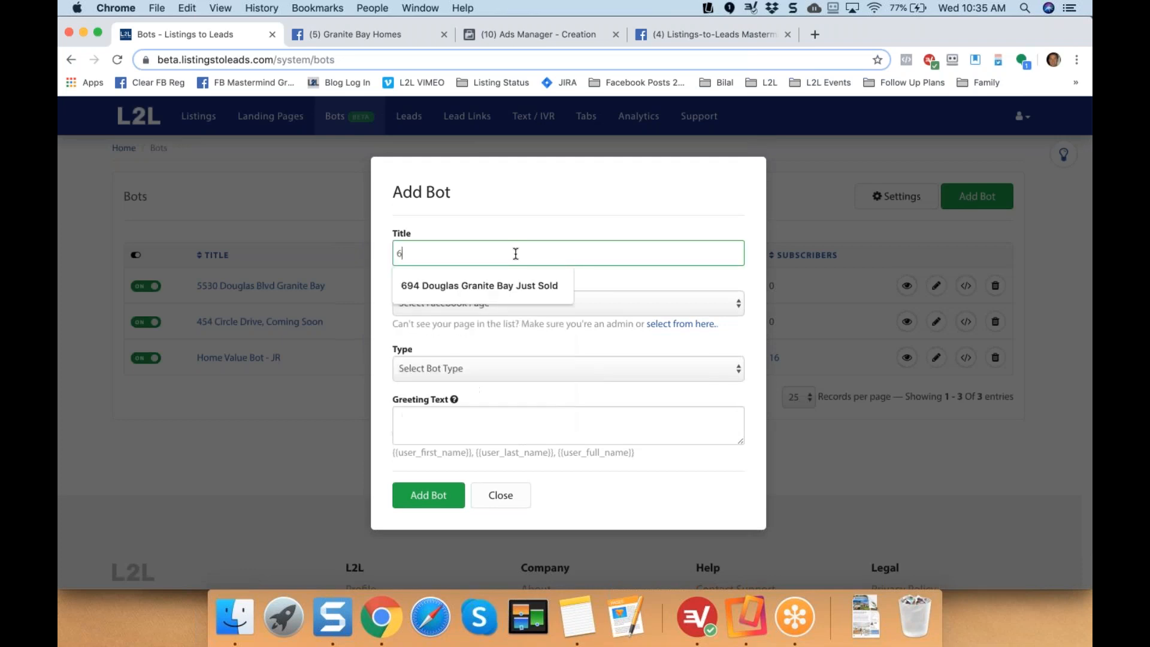
pyautogui.click(520, 304)
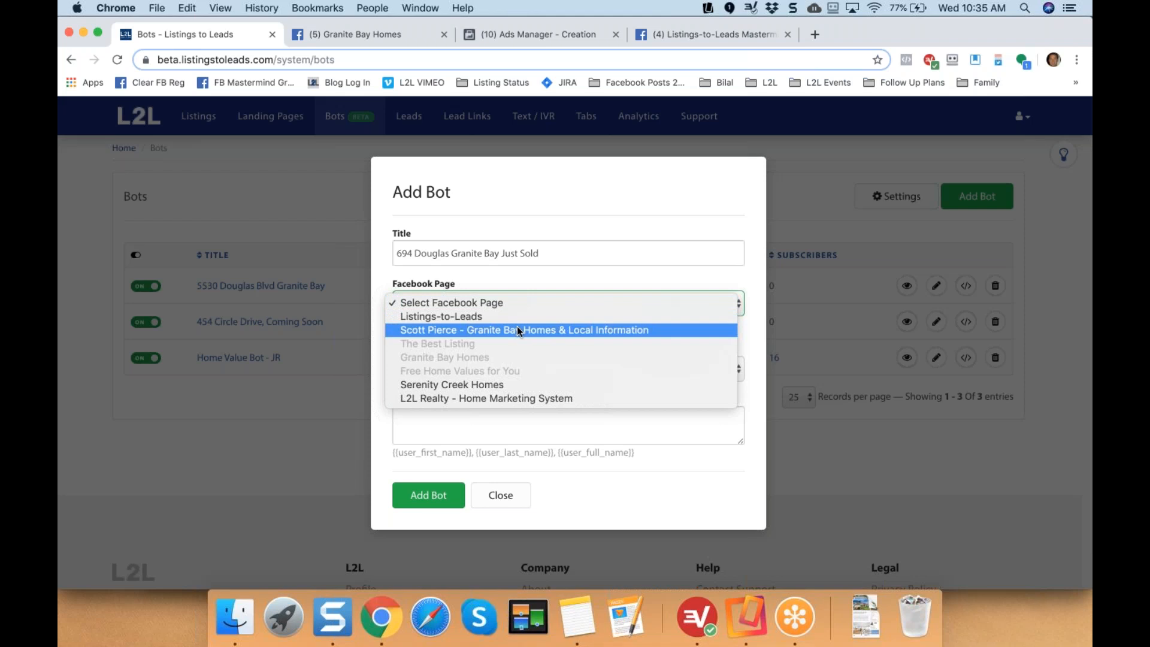
pyautogui.click(534, 332)
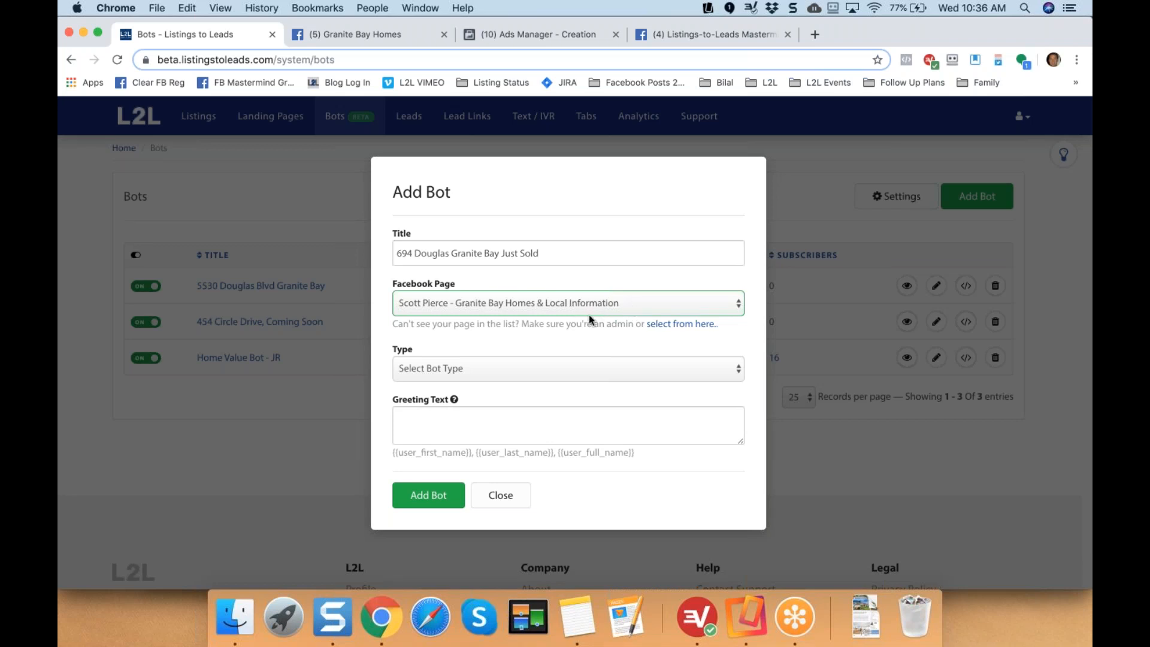
# Set the bot type to Home Valuation BOT and create the bot.
pyautogui.click(492, 369)
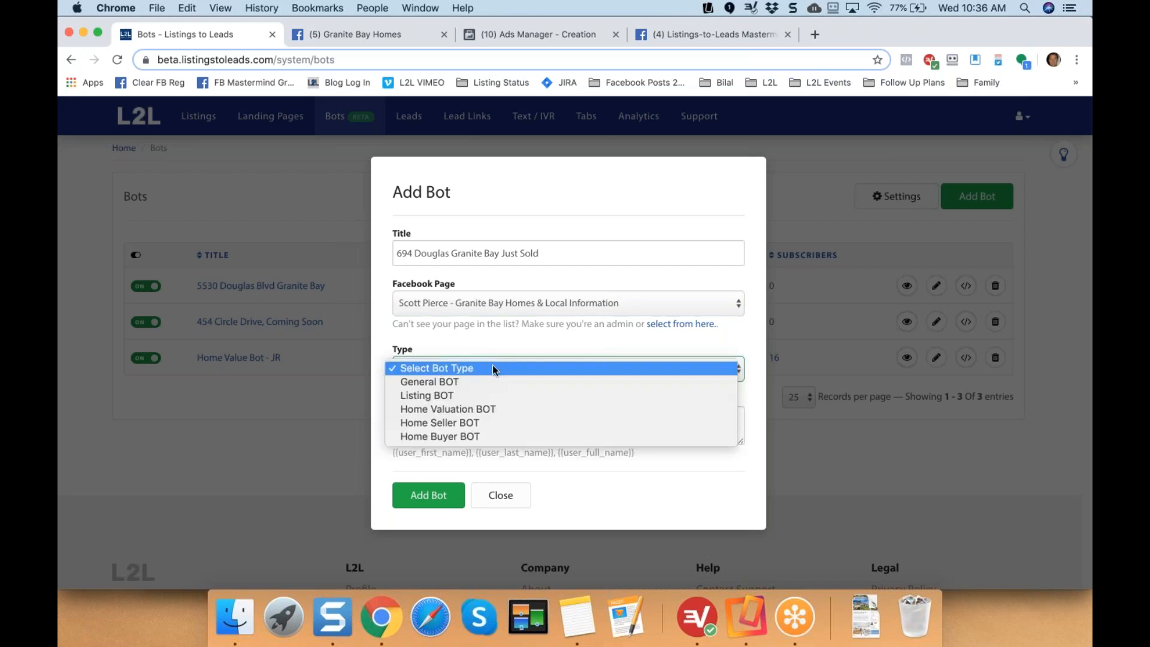
pyautogui.click(460, 407)
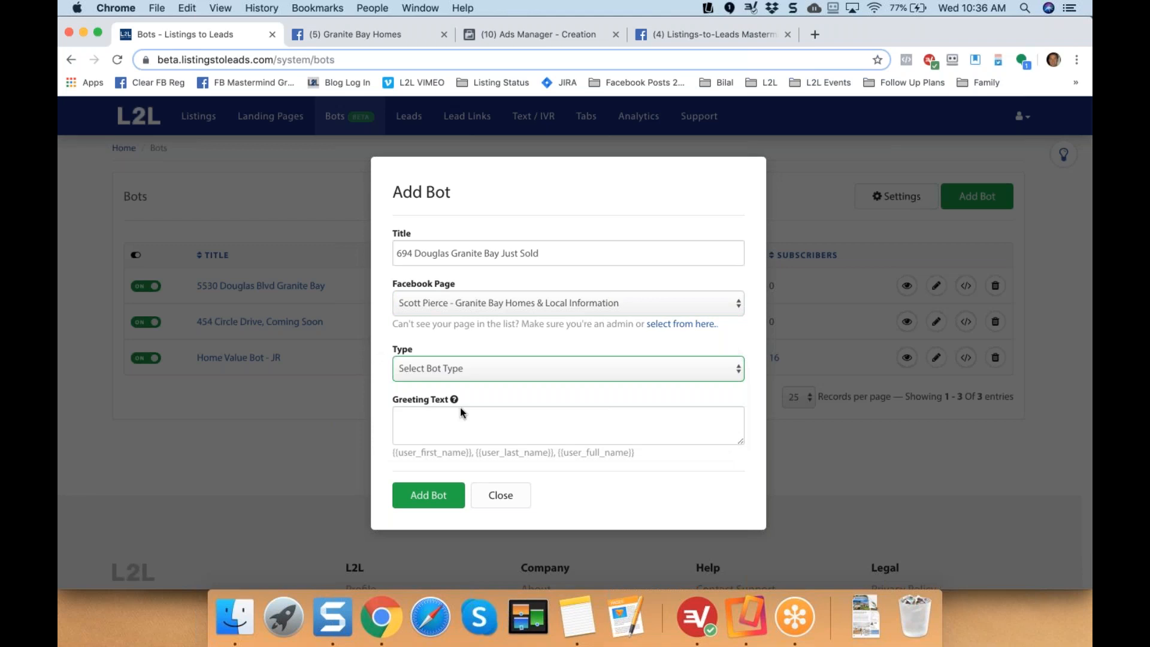
pyautogui.click(423, 496)
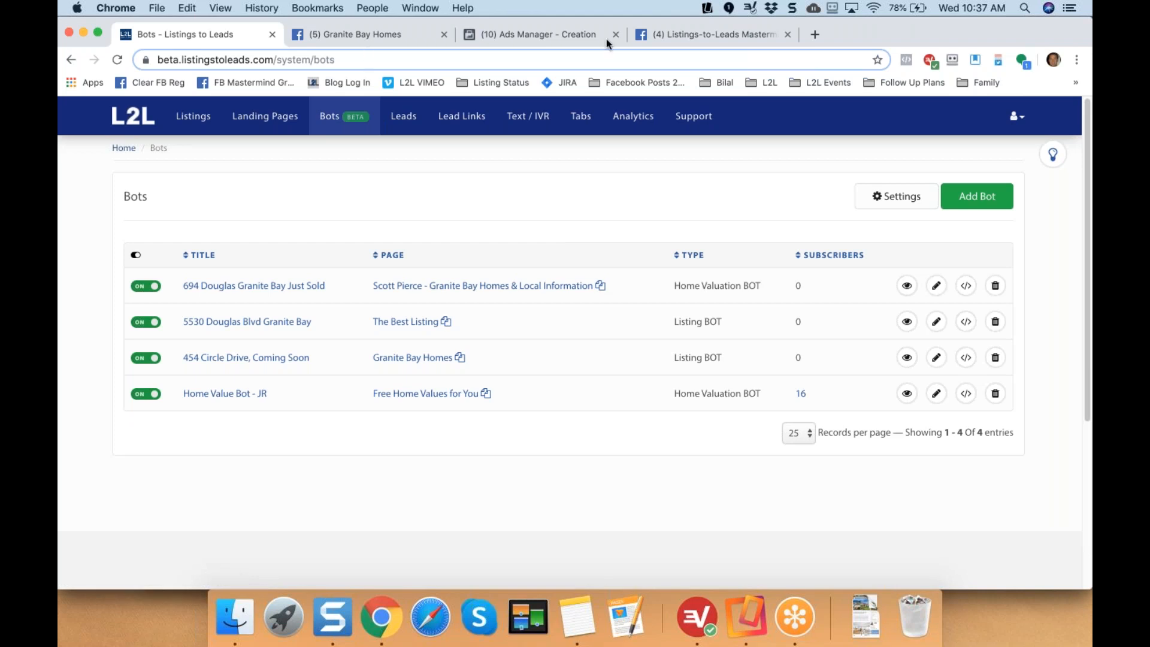
# In a new tab, go to the Listings-to-Leads Mastermind Group and start creating a Facebook ad.
pyautogui.click(813, 35)
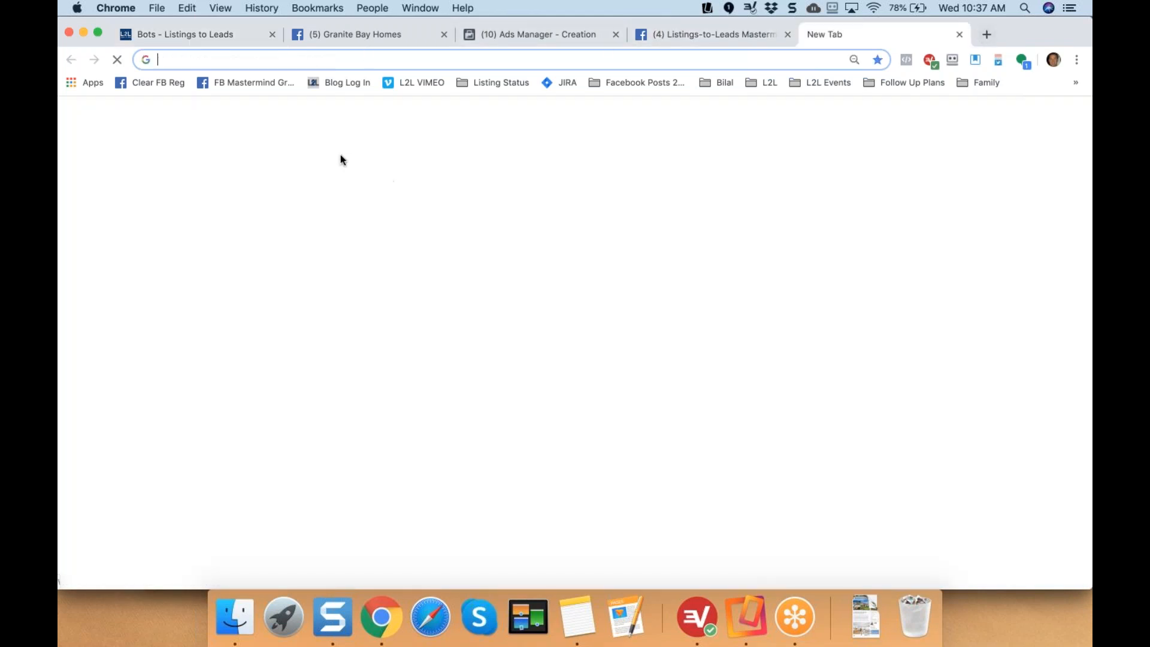
pyautogui.click(232, 82)
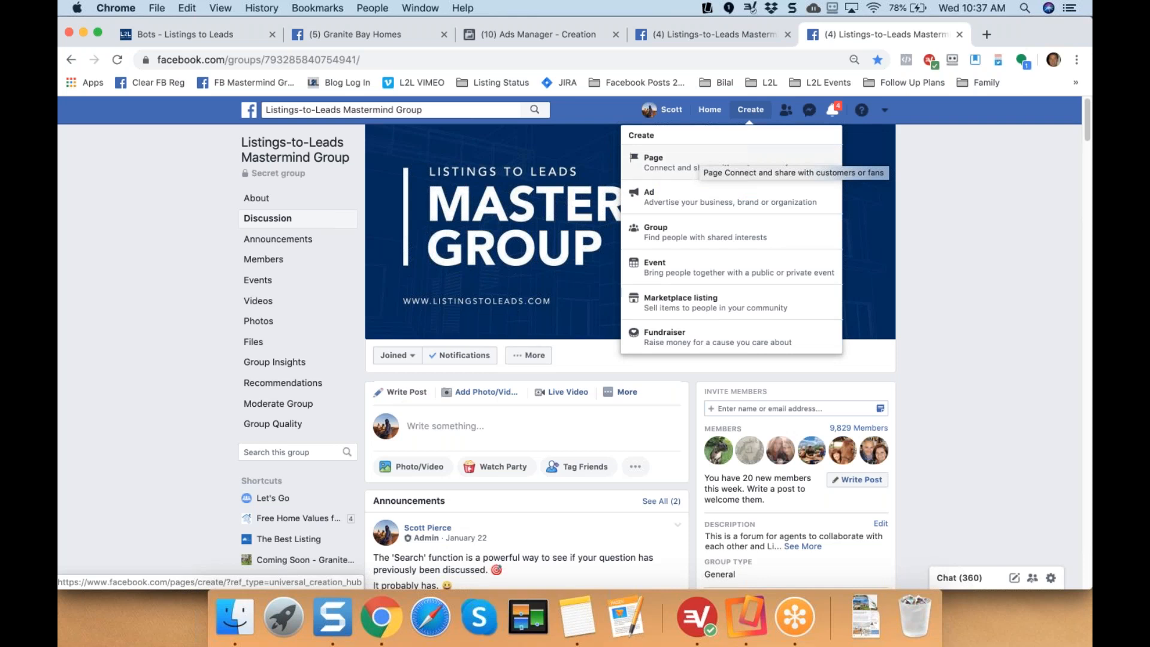
pyautogui.click(693, 202)
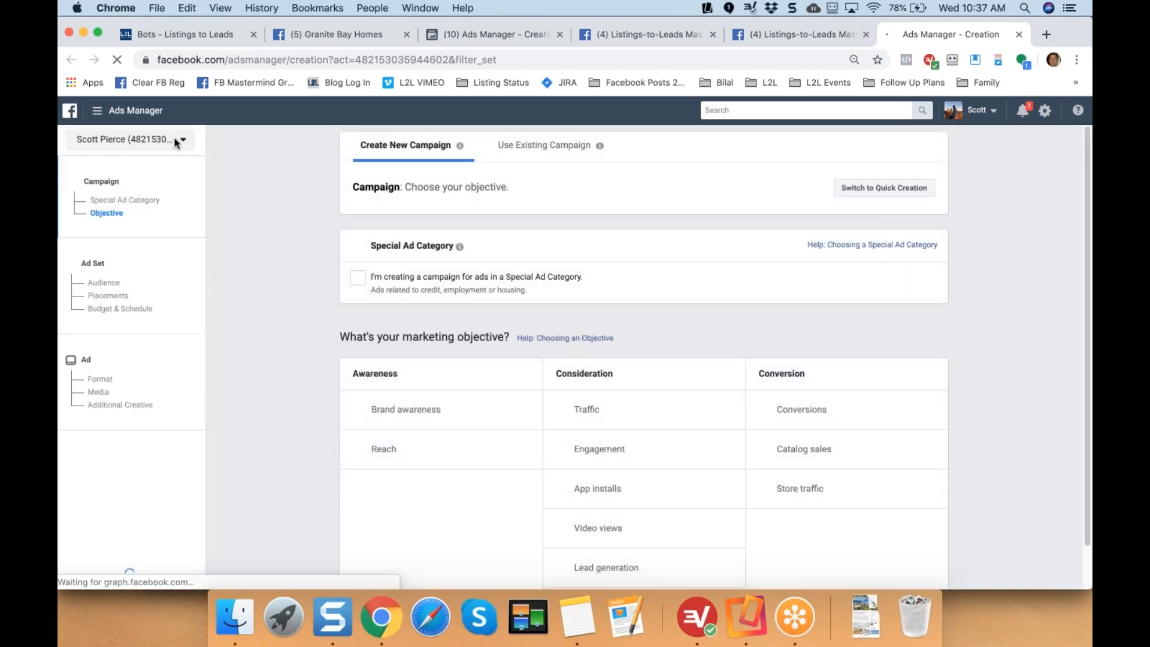
# Switch to the Listings-to-Leads ad account and set aside the earlier draft.
pyautogui.click(176, 140)
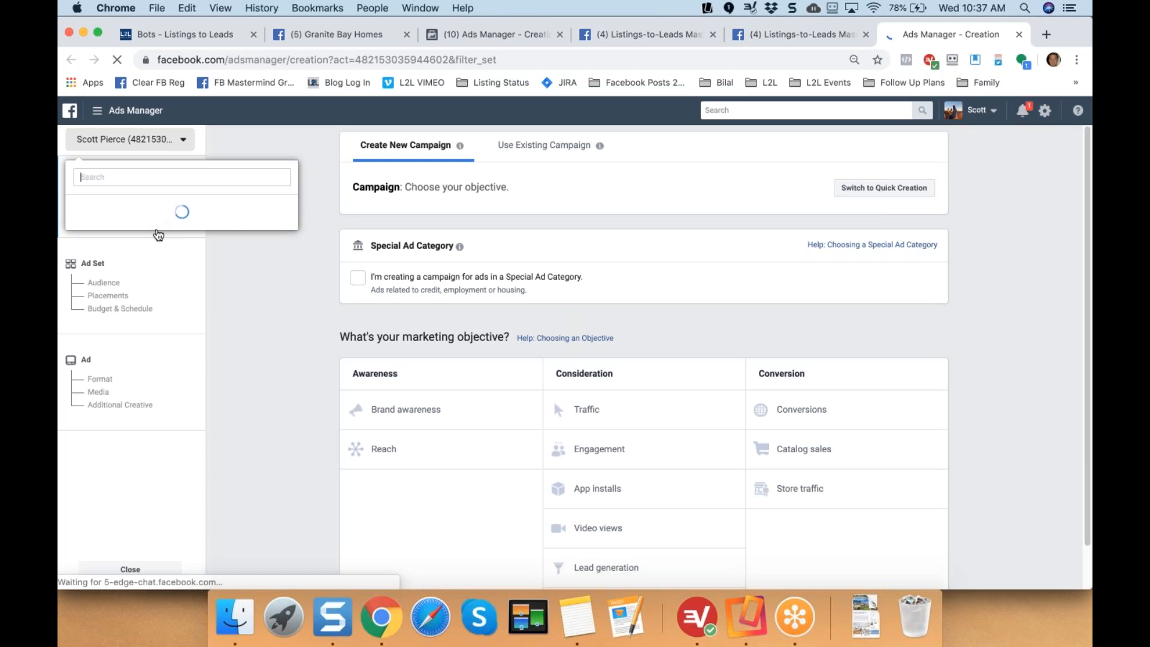
pyautogui.click(160, 331)
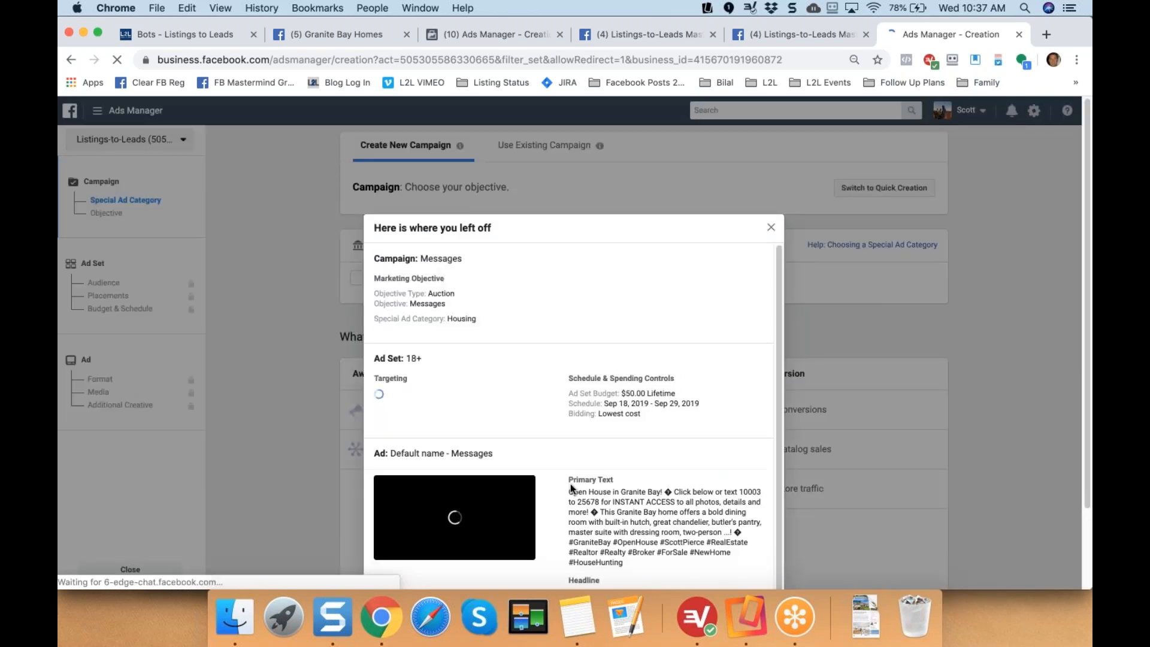
pyautogui.scroll(-3, 570, 488)
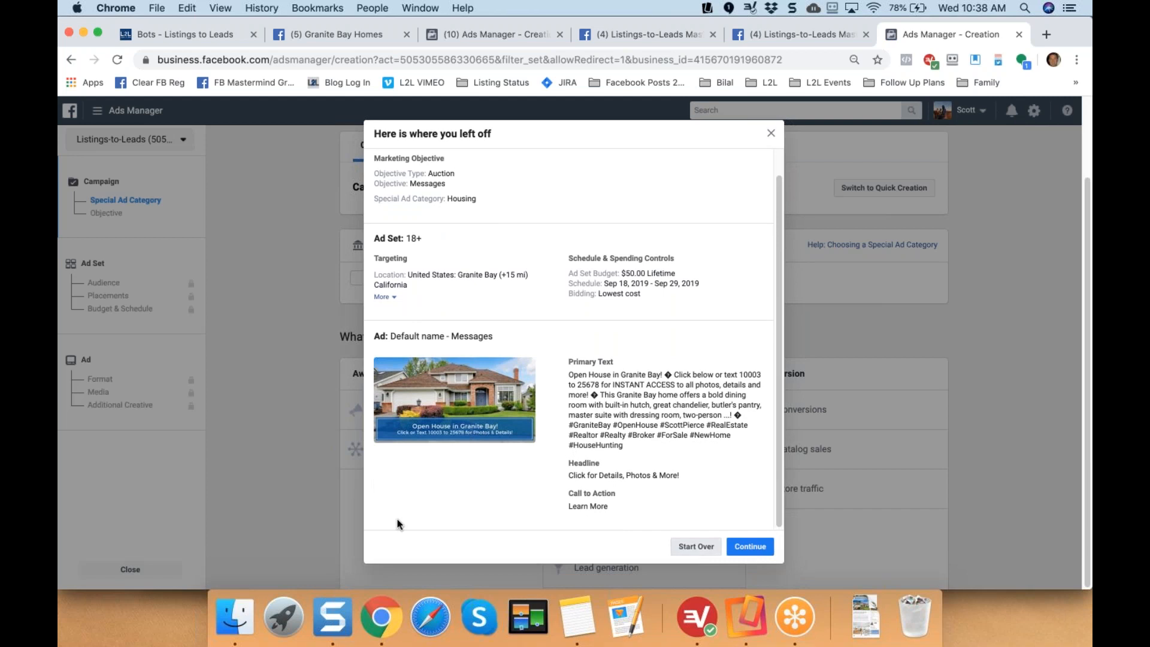
pyautogui.click(695, 546)
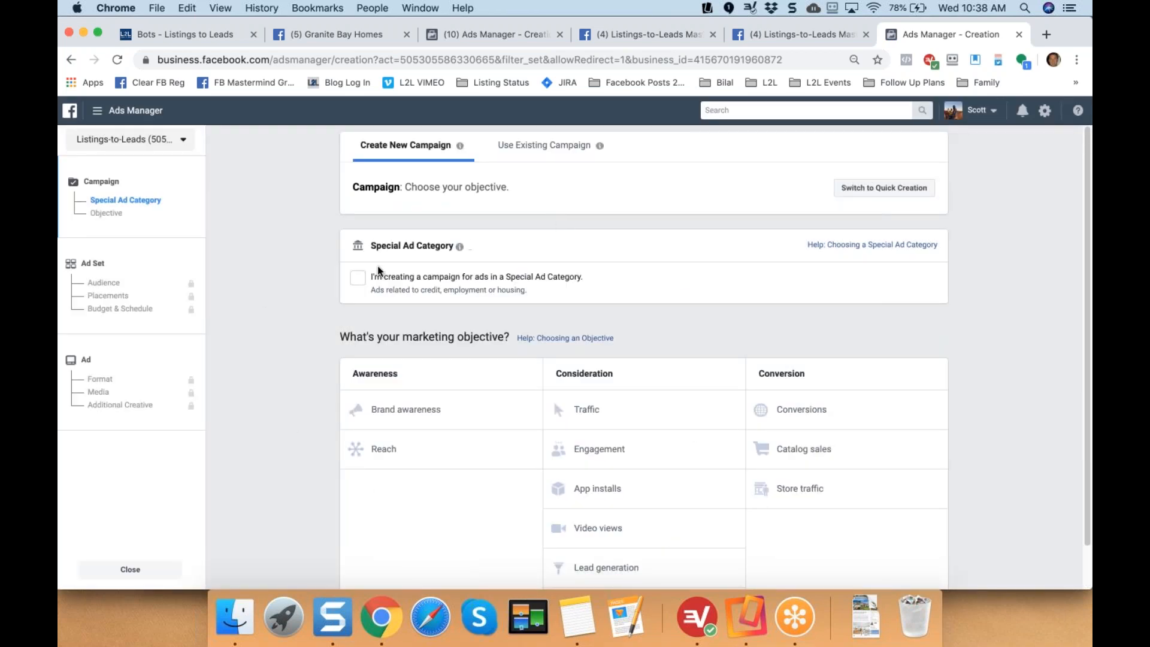
# Mark the campaign as Housing special ad category with Messages objective, then continue.
pyautogui.click(358, 279)
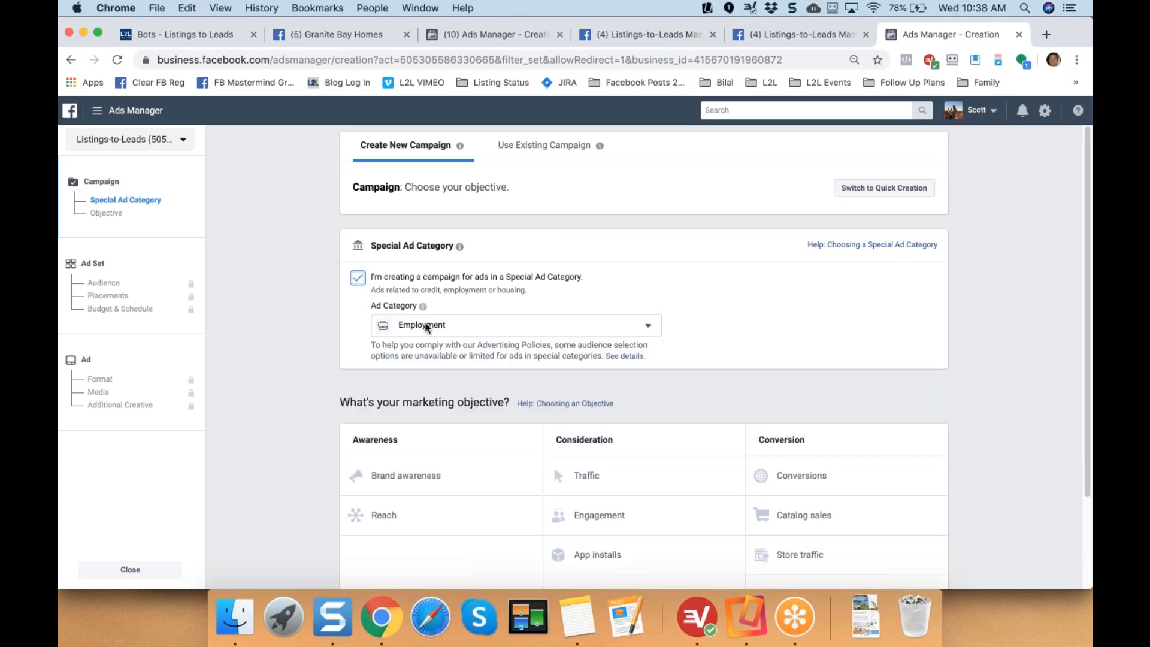
pyautogui.click(428, 328)
pyautogui.click(437, 449)
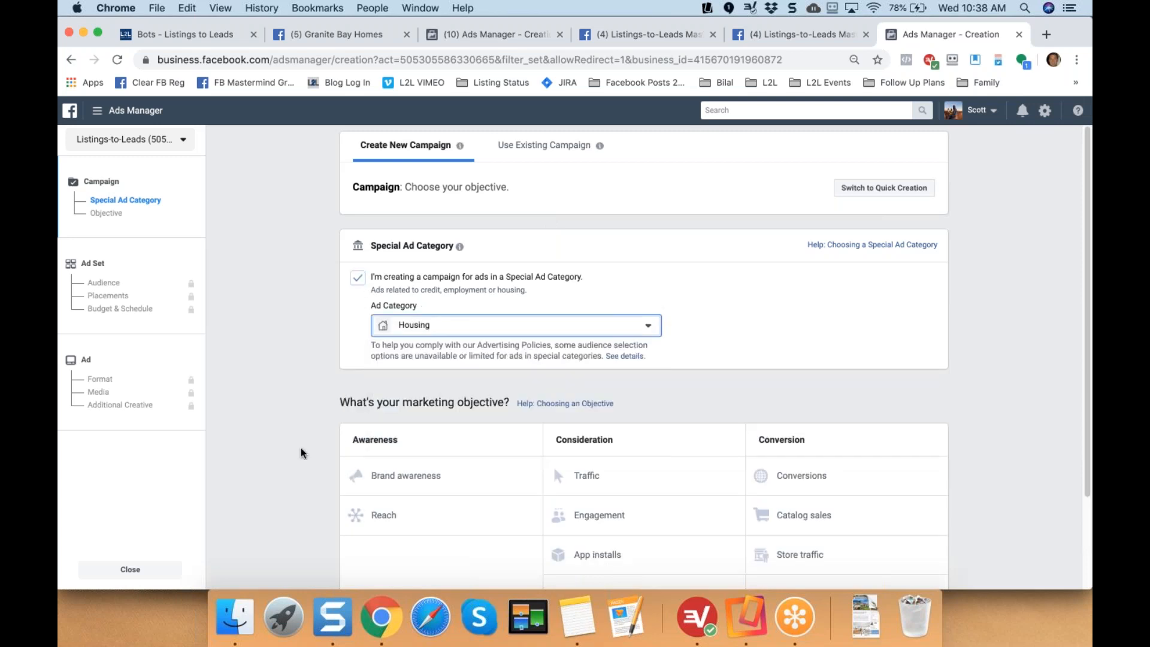
pyautogui.scroll(-2, 301, 454)
pyautogui.scroll(-3, 301, 453)
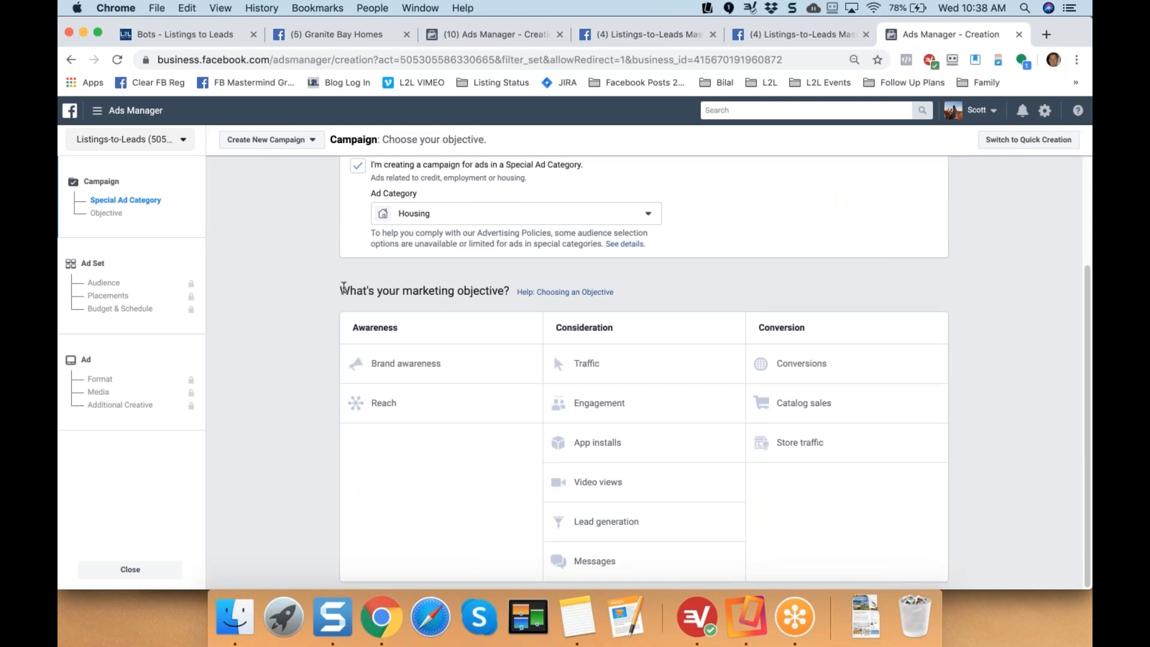
pyautogui.tripleClick(507, 291)
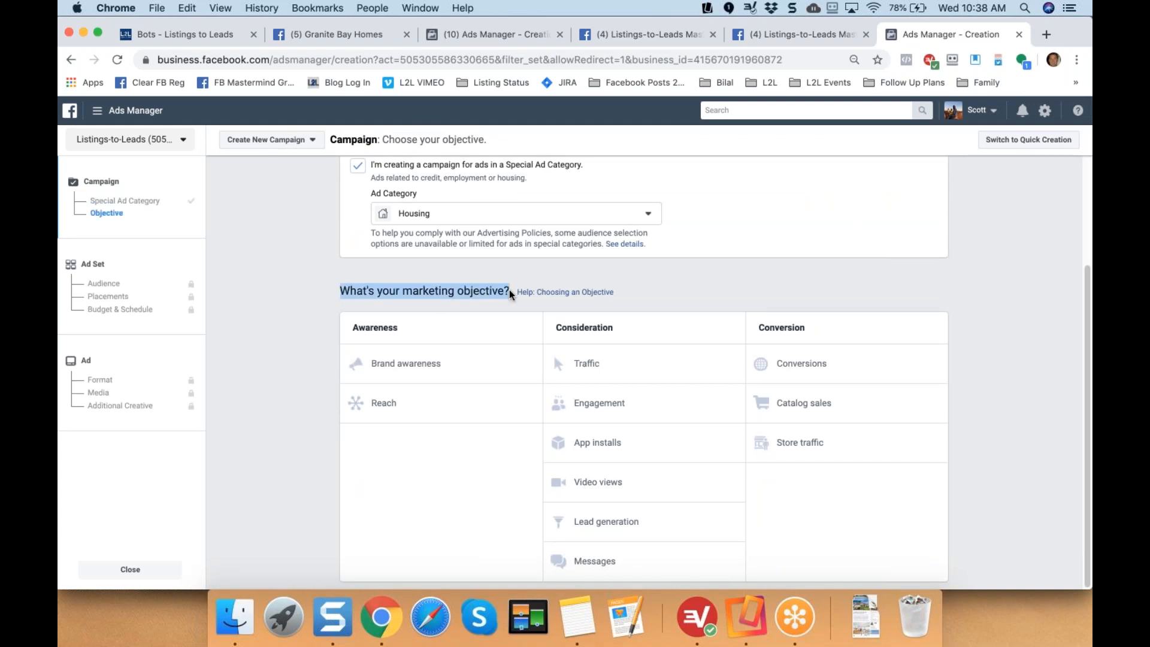
pyautogui.click(591, 559)
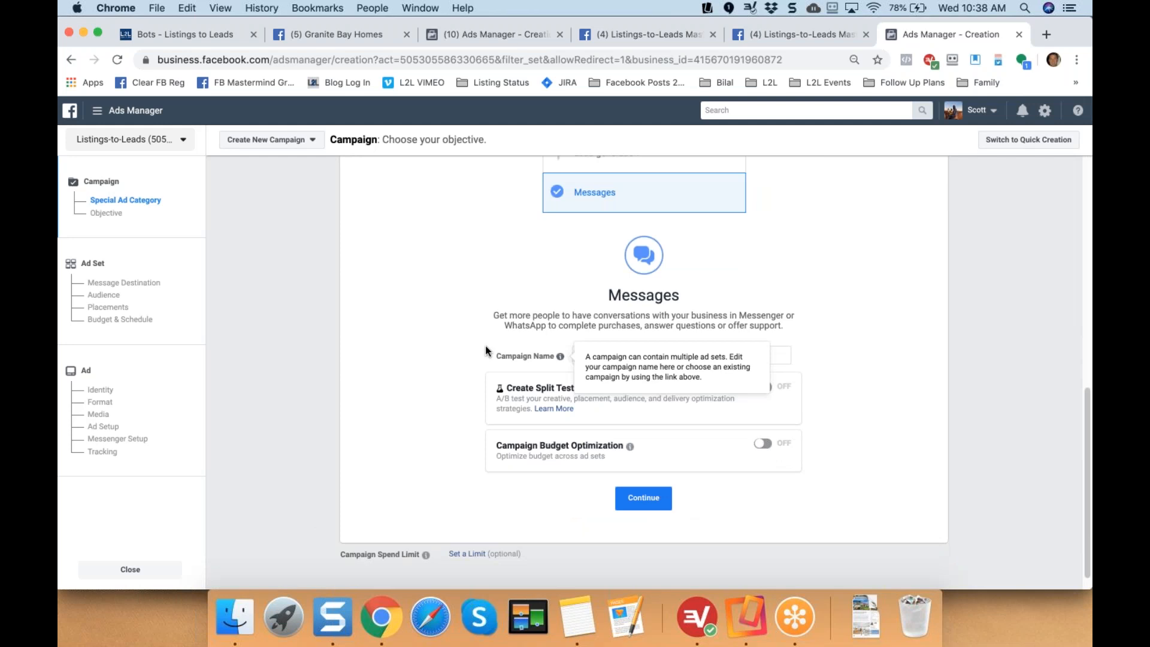
pyautogui.click(647, 504)
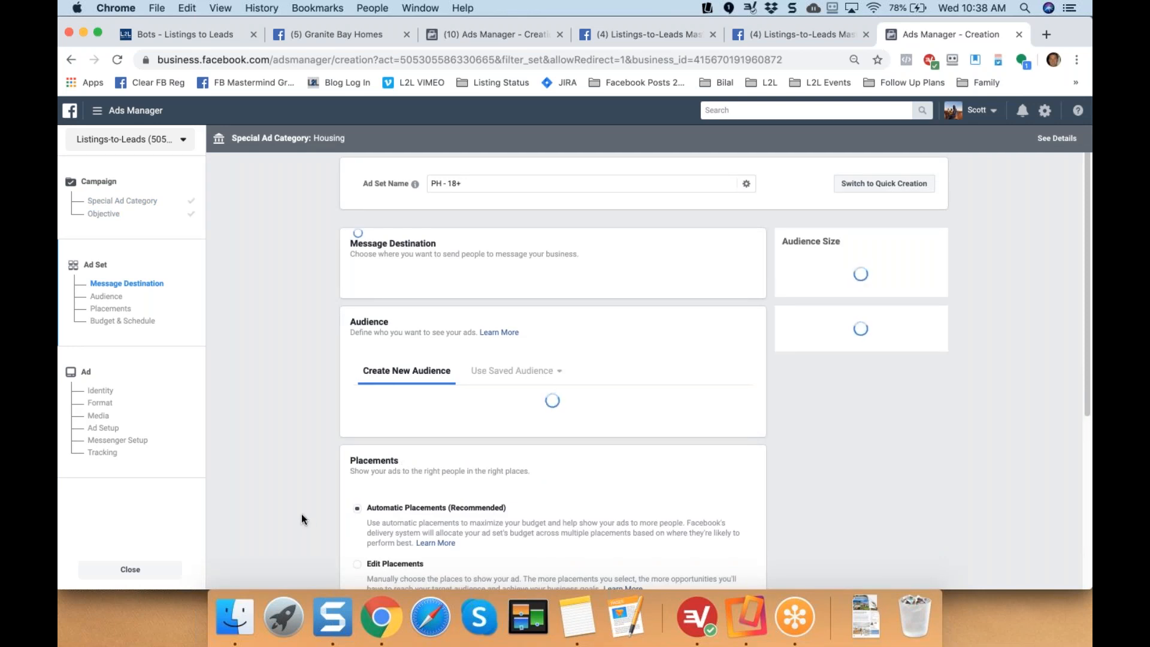
# Scroll to Audience Locations and open the 'Everyone in this location' choices.
pyautogui.scroll(-2, 301, 517)
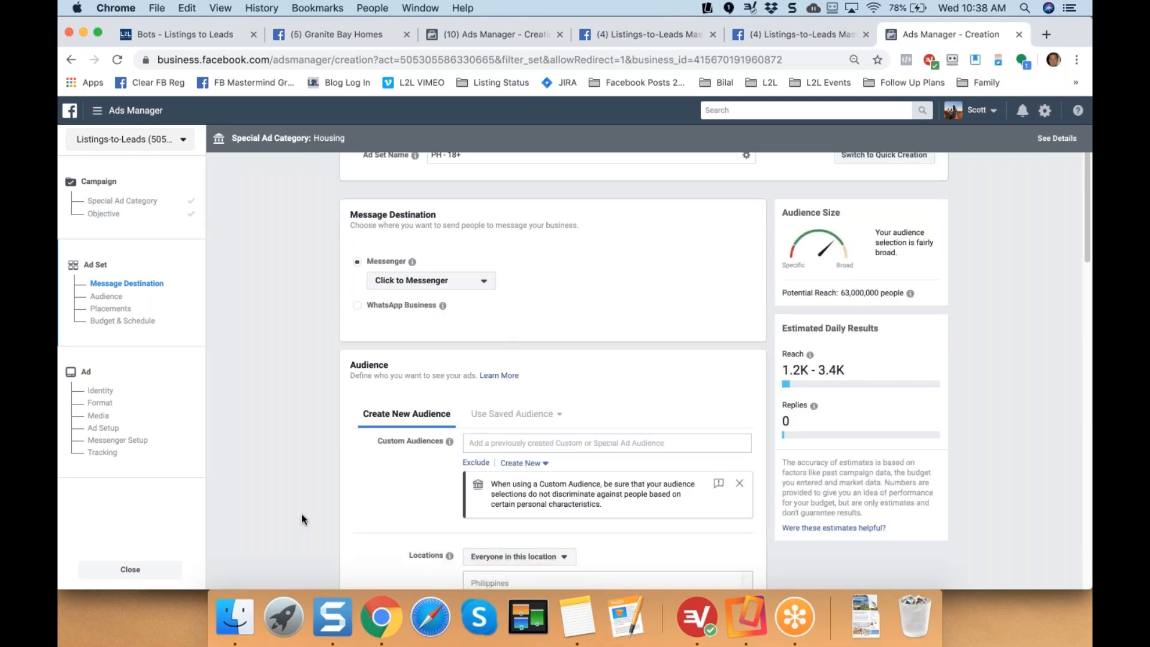
pyautogui.scroll(-3, 300, 518)
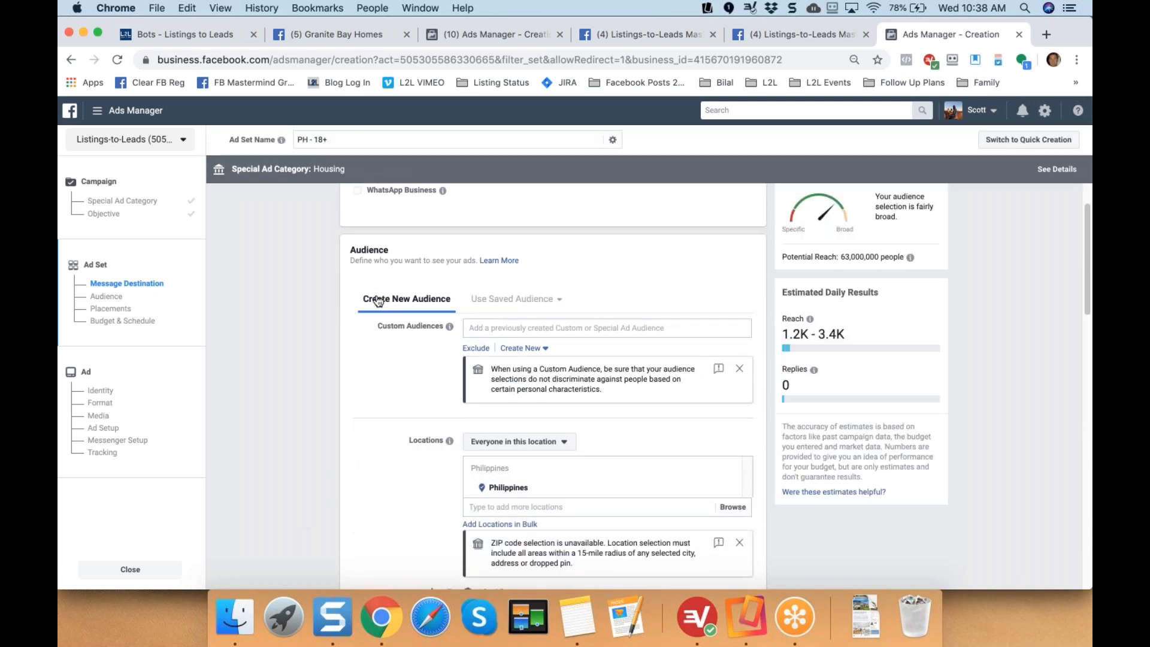
pyautogui.scroll(-5, 384, 311)
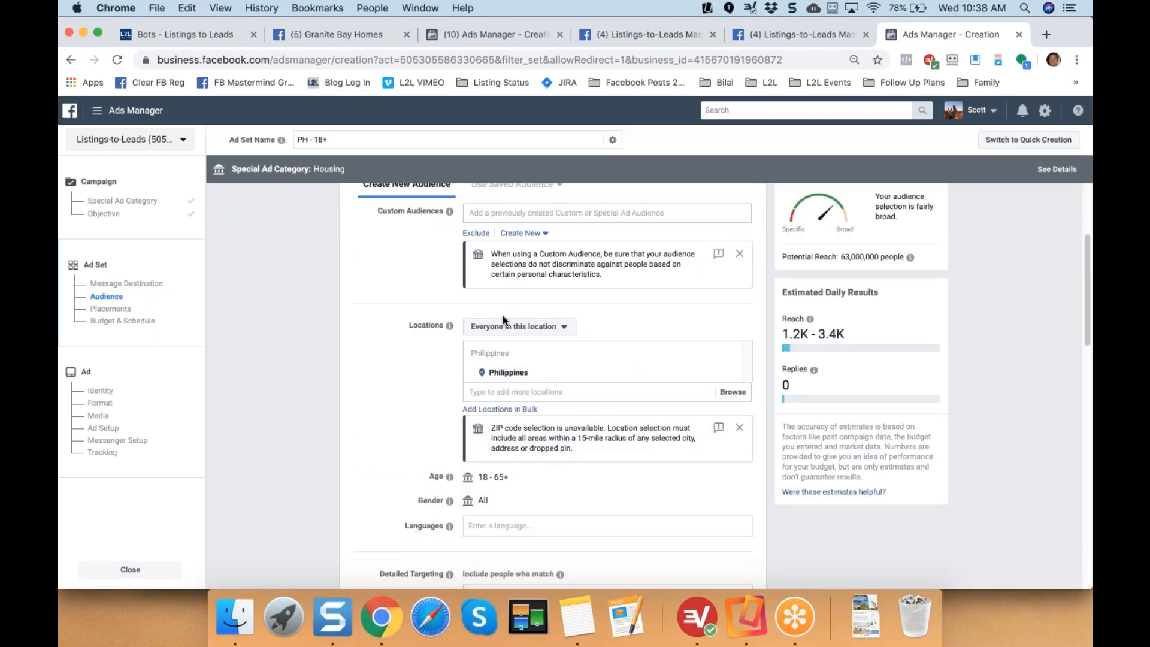
pyautogui.click(564, 300)
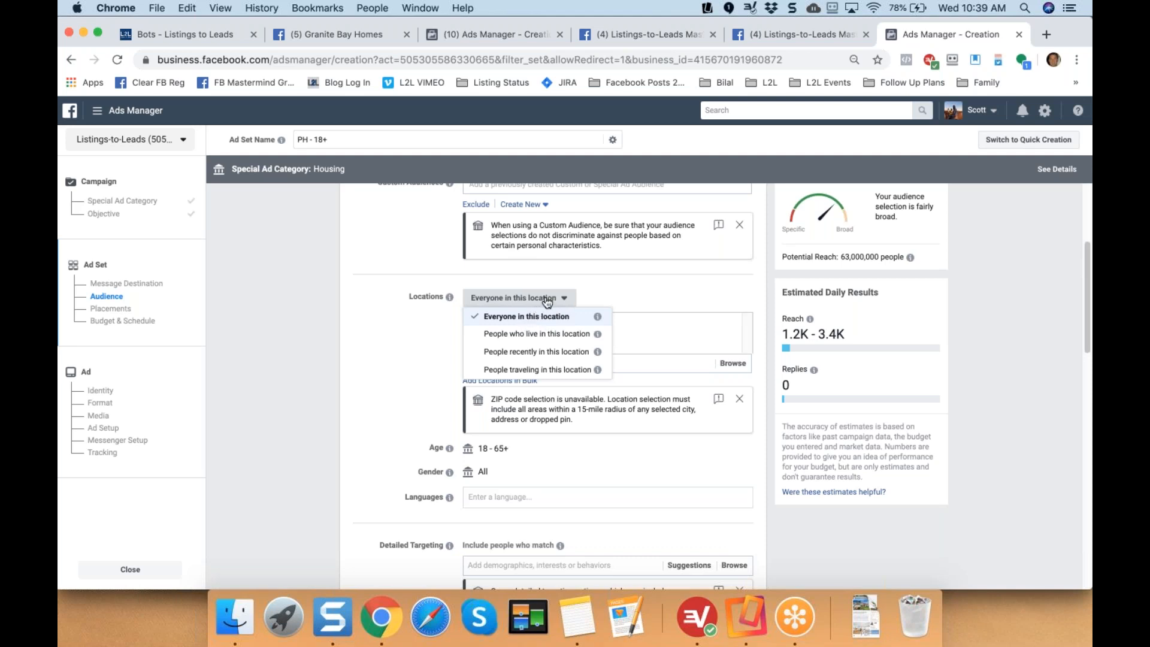
# Target people who live in Granite Bay, California, replacing the Philippines.
pyautogui.click(531, 334)
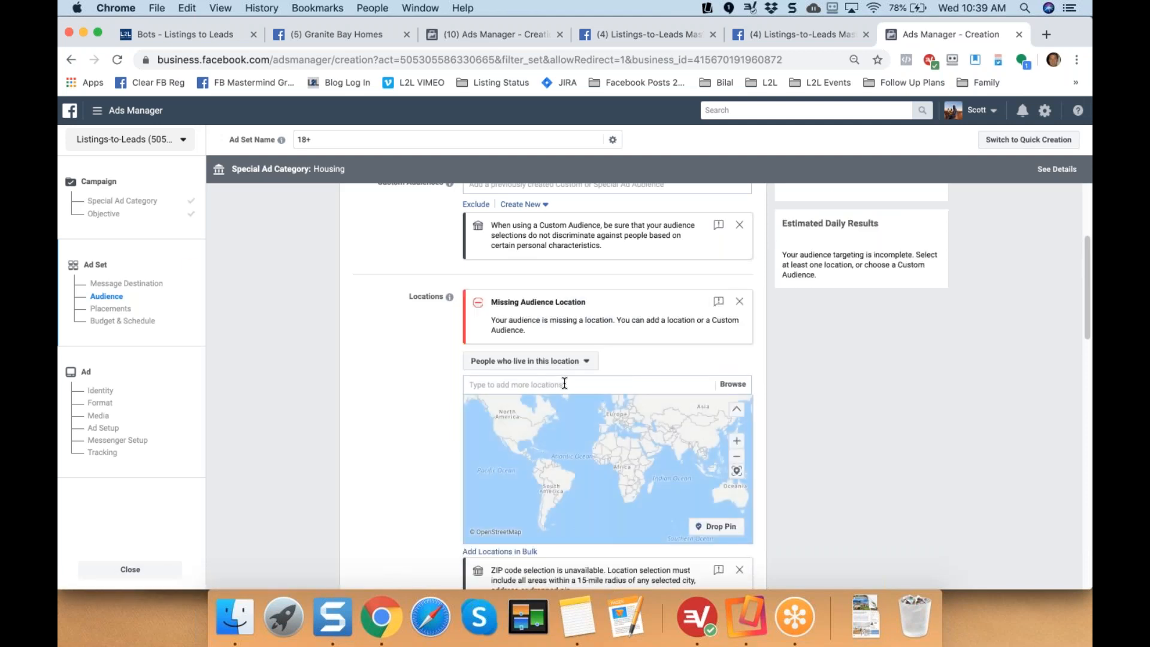
pyautogui.click(564, 384)
pyautogui.write('Granite Bay')
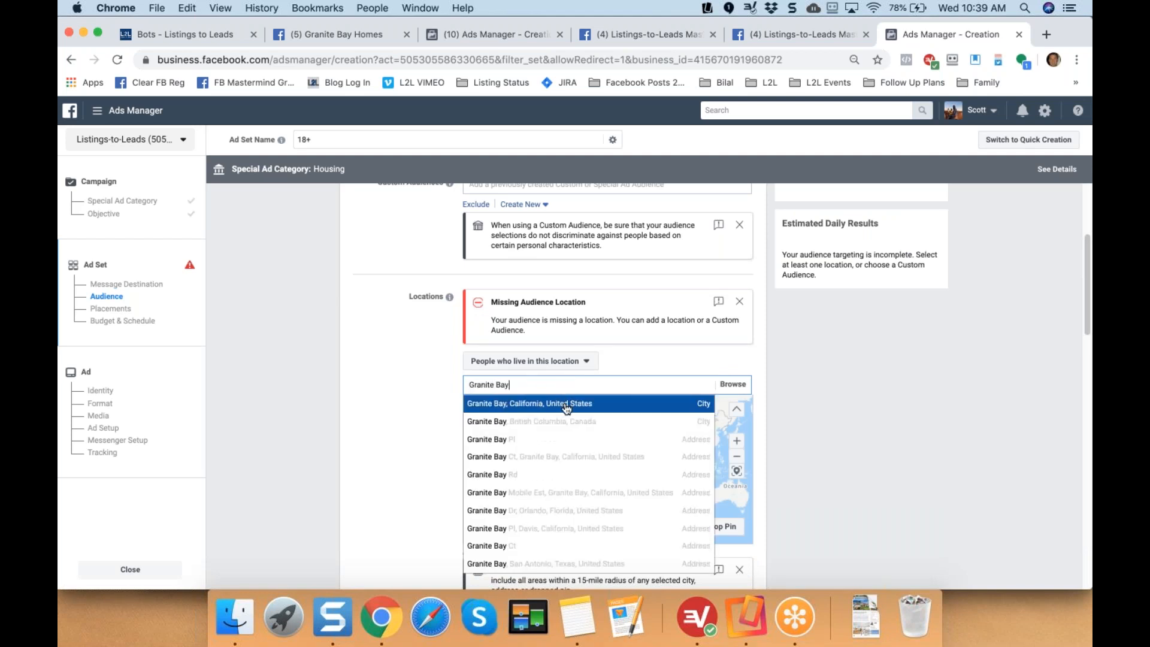
pyautogui.click(566, 405)
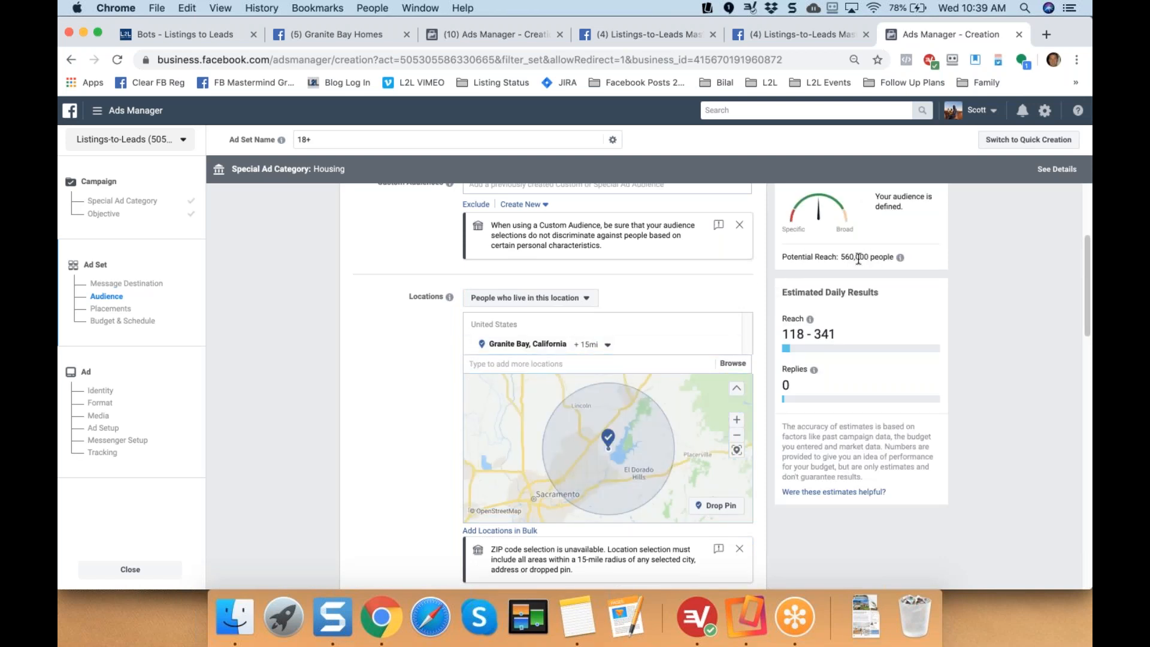
pyautogui.moveTo(884, 259); pyautogui.dragTo(797, 259)
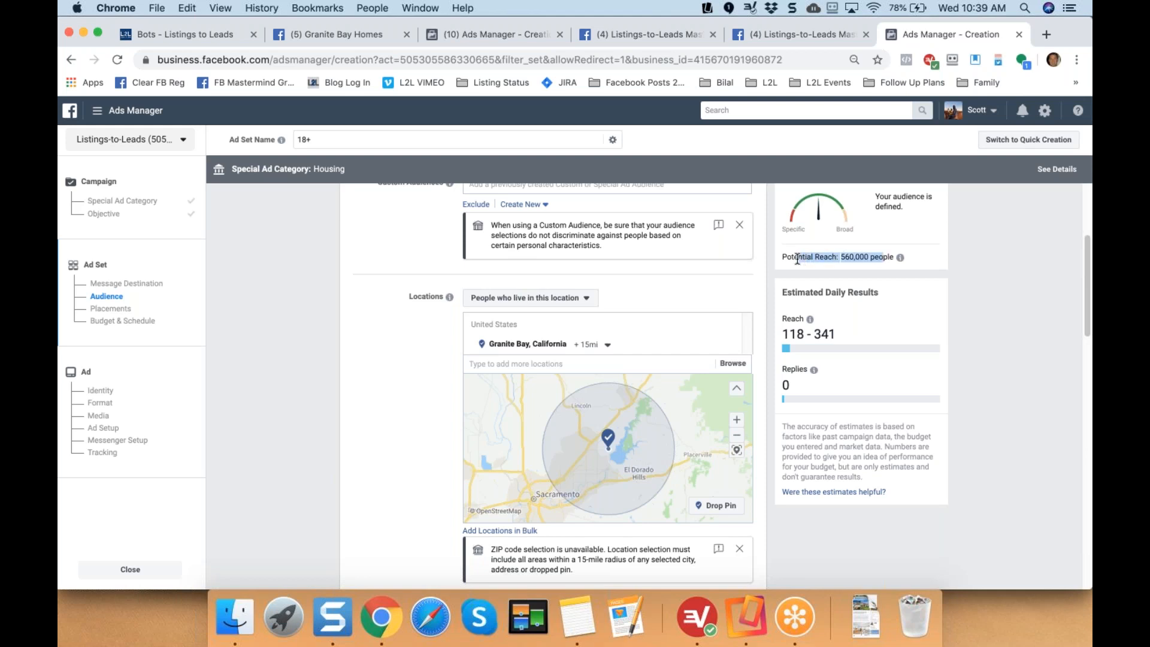
pyautogui.click(397, 412)
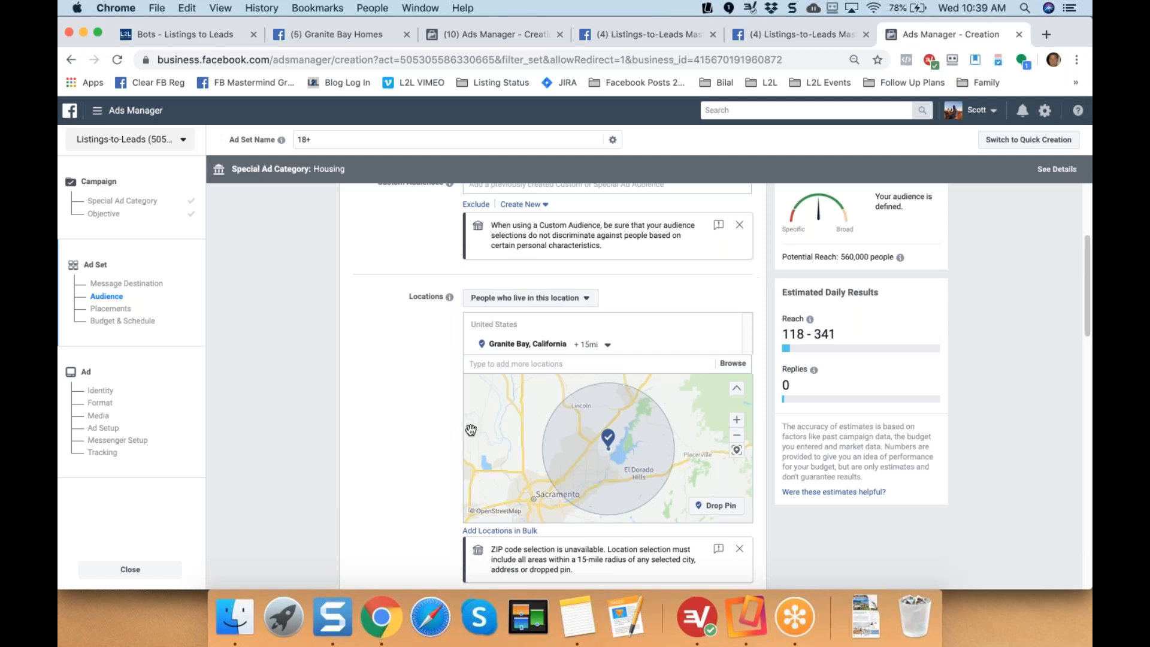
# Leave Detailed Targeting empty, clearing the 'homeowner' search.
pyautogui.scroll(-10, 400, 446)
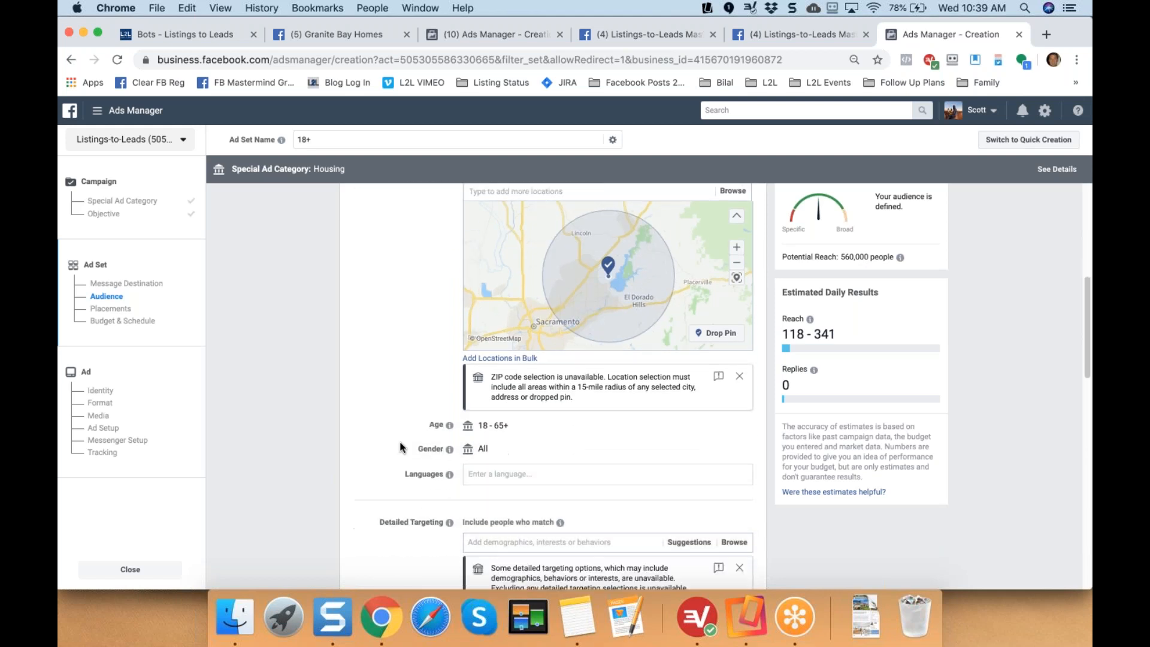
pyautogui.scroll(-2, 400, 447)
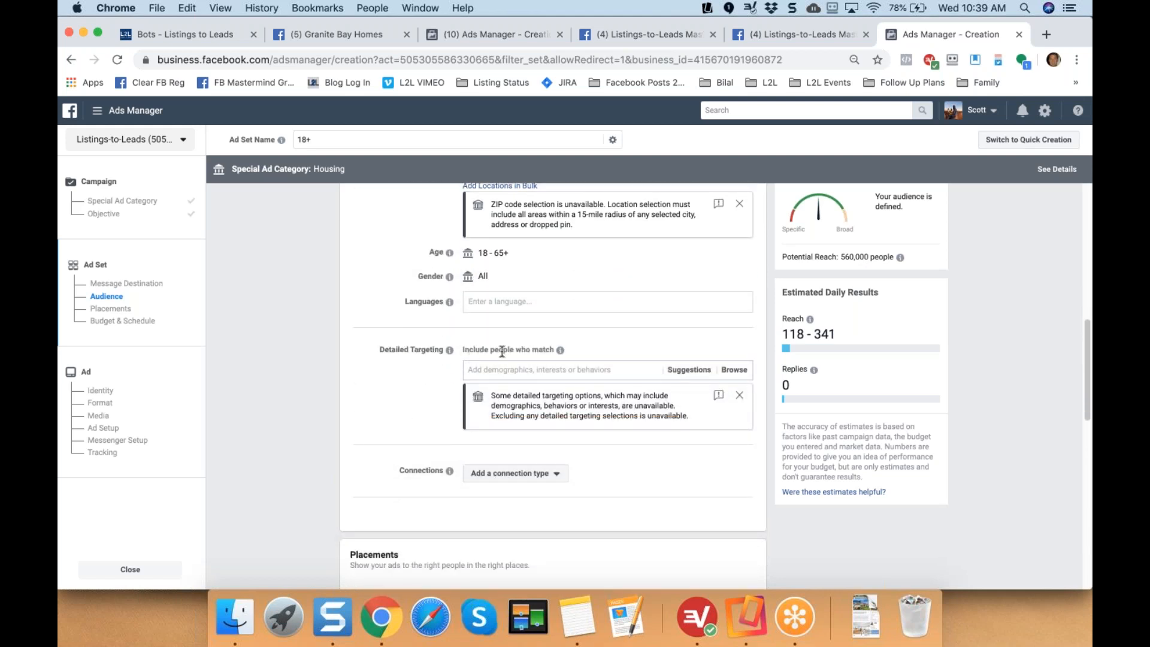
pyautogui.click(532, 369)
pyautogui.write('homeowner')
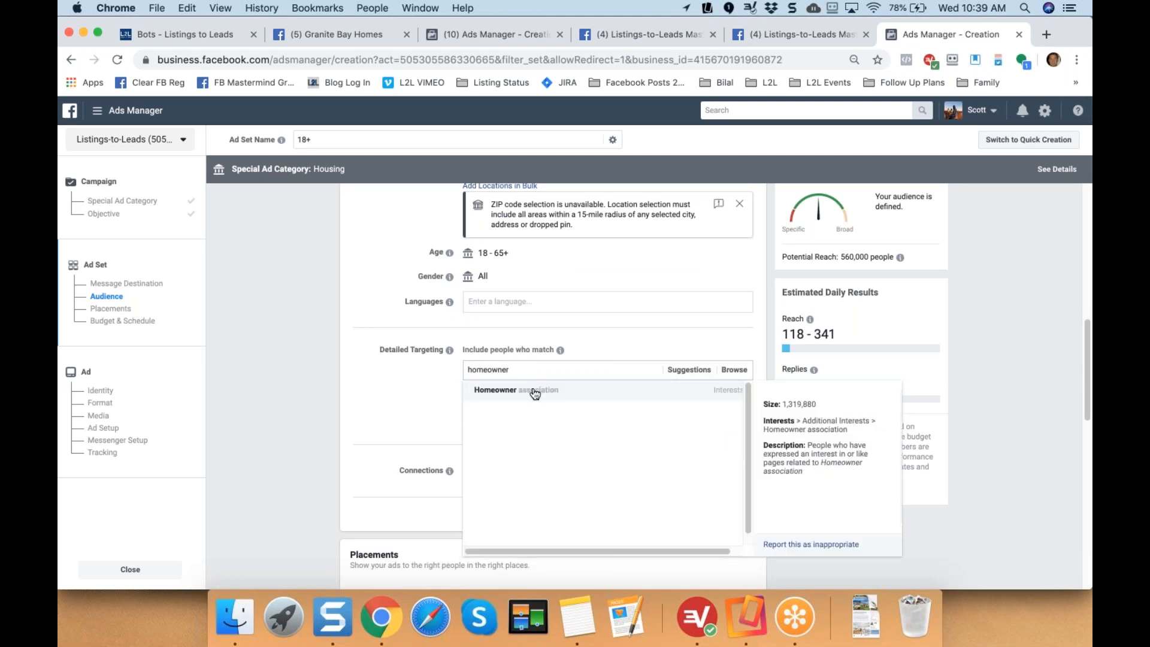
pyautogui.press('BackSpace')
pyautogui.press('BackSpace')
pyautogui.press('BackSpace')
pyautogui.press('BackSpace')
pyautogui.press('BackSpace')
pyautogui.press('BackSpace')
pyautogui.press('BackSpace')
pyautogui.press('BackSpace')
pyautogui.press('BackSpace')
pyautogui.click(322, 401)
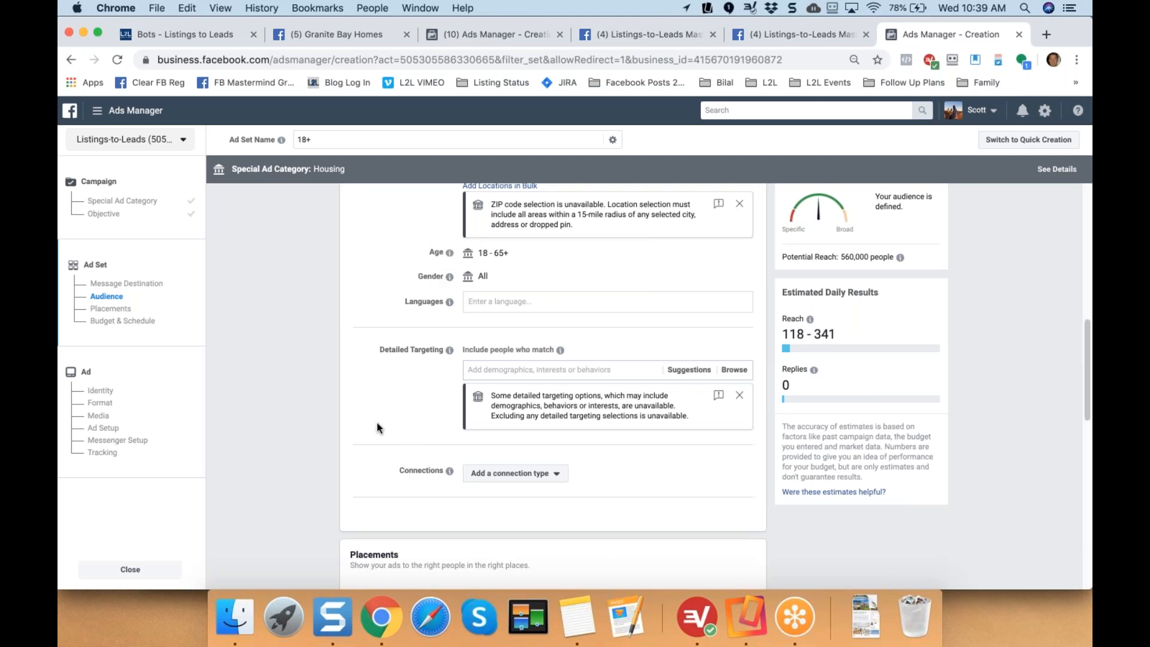
# Switch to a lifetime budget ending September 25, 2019.
pyautogui.scroll(-5, 376, 422)
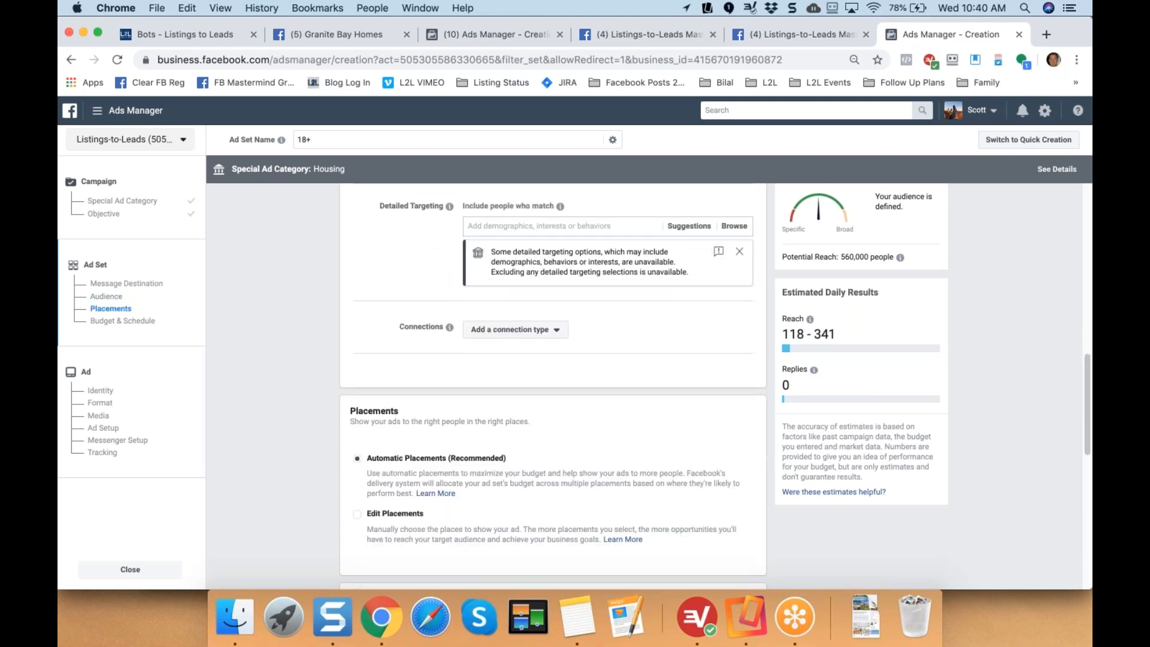
pyautogui.scroll(-7, 298, 442)
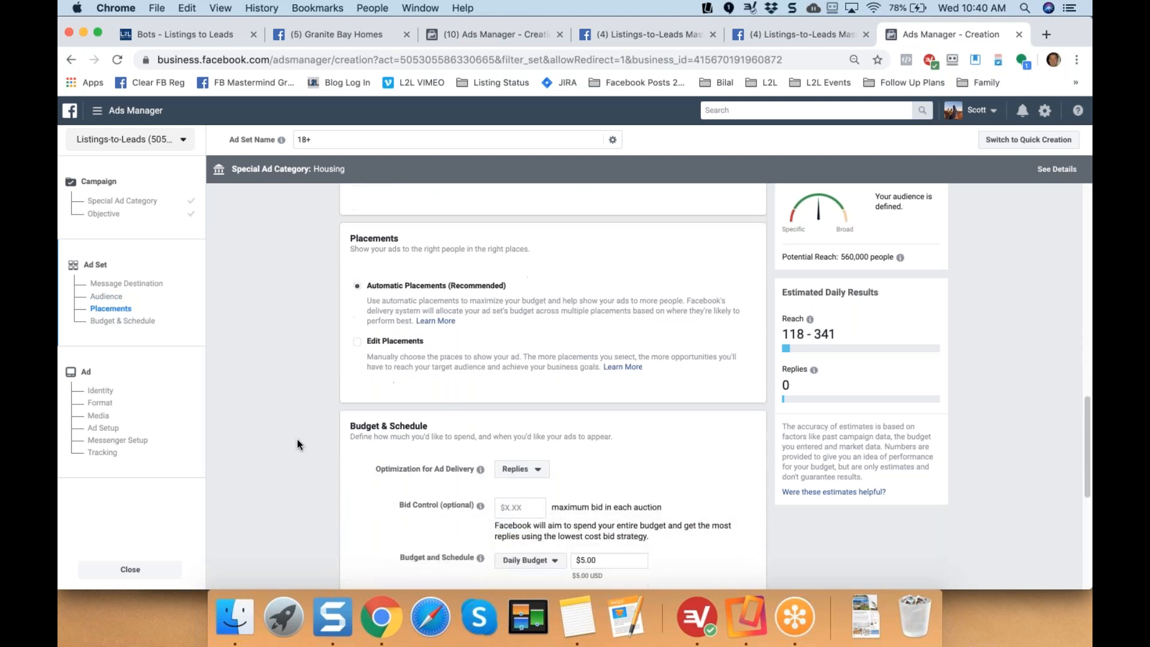
pyautogui.scroll(-8, 297, 440)
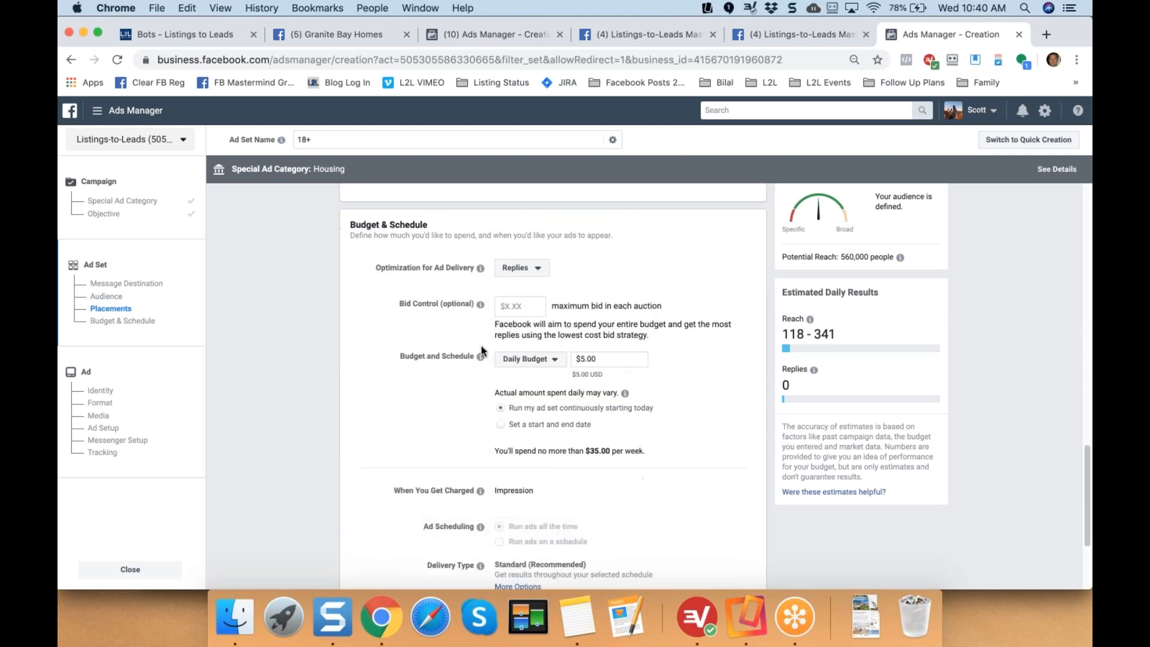
pyautogui.click(552, 303)
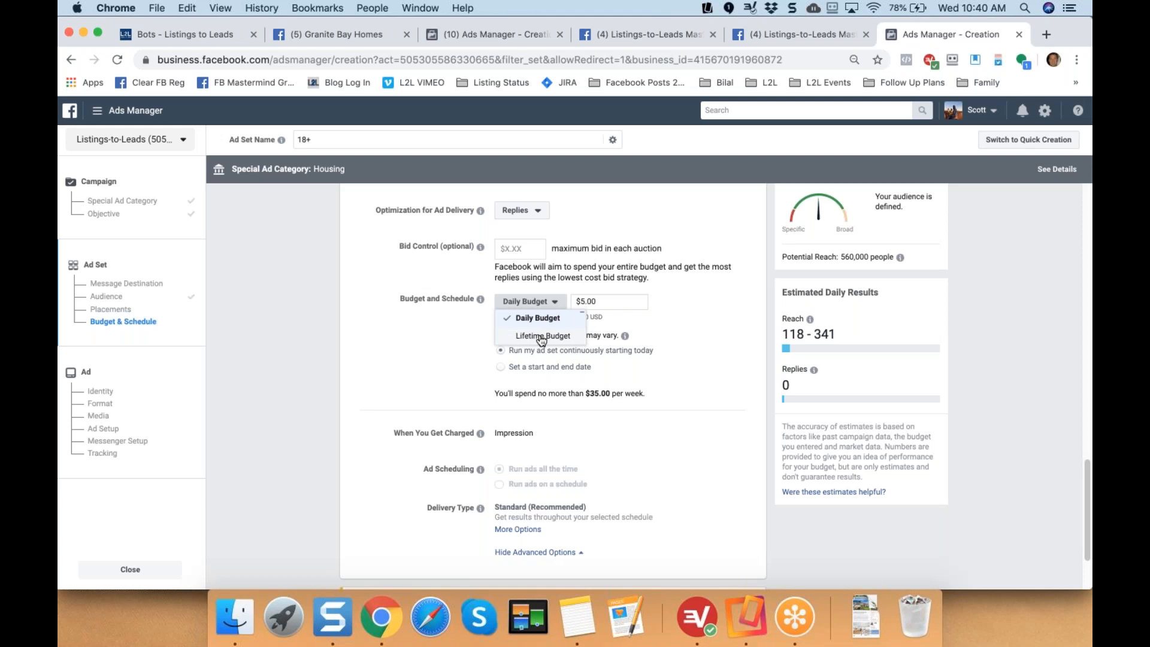
pyautogui.click(541, 336)
pyautogui.click(557, 365)
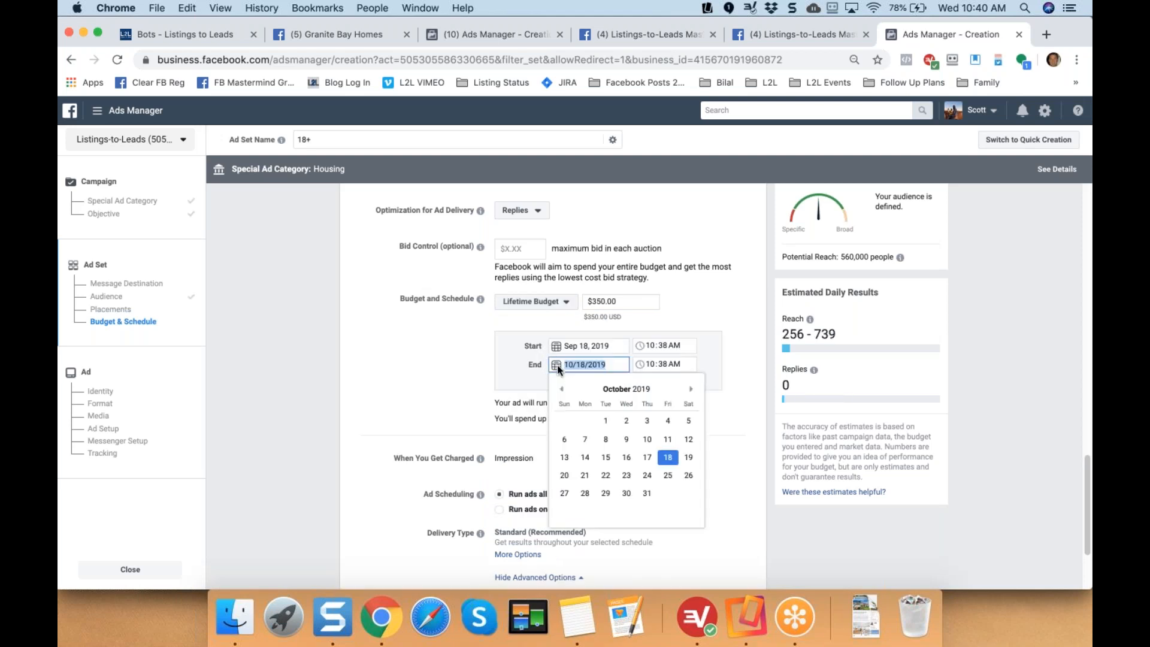
pyautogui.click(561, 389)
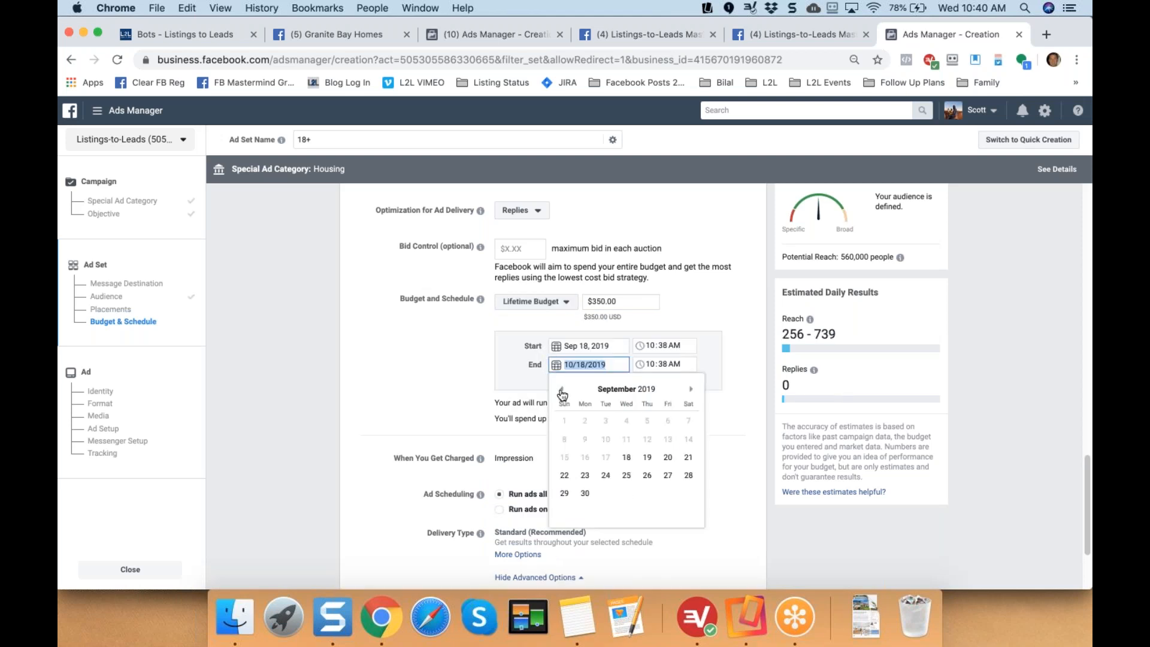
pyautogui.click(627, 476)
pyautogui.click(438, 369)
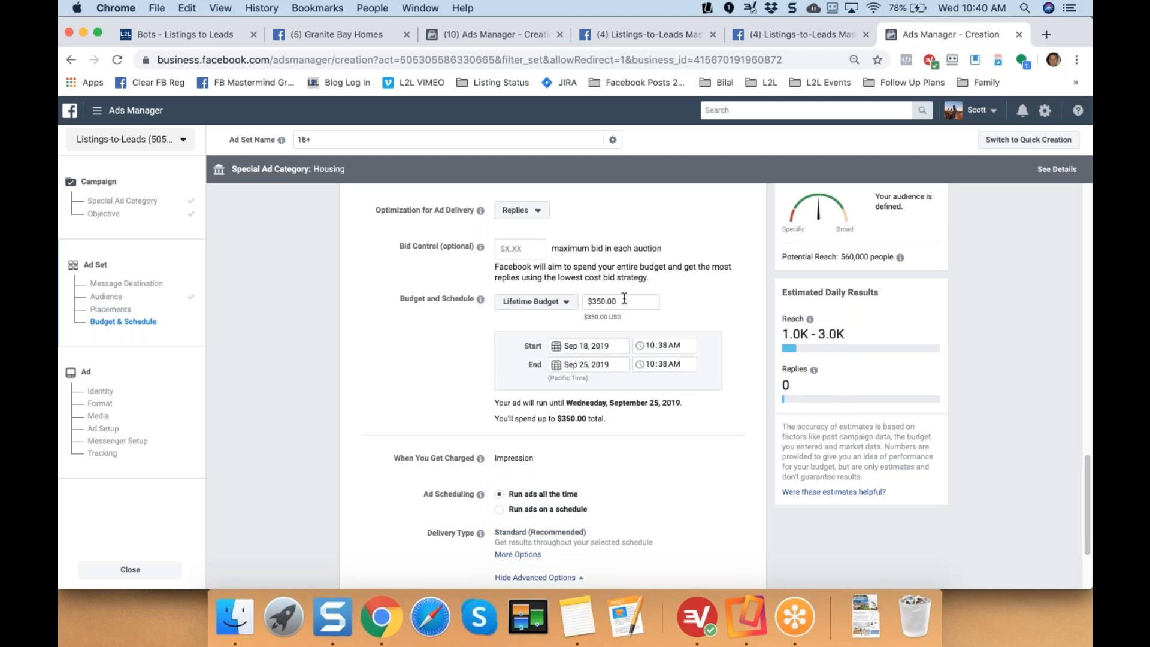
# Set the lifetime budget amount to $50.00.
pyautogui.moveTo(623, 300); pyautogui.dragTo(538, 303)
pyautogui.write('50')
pyautogui.click(420, 411)
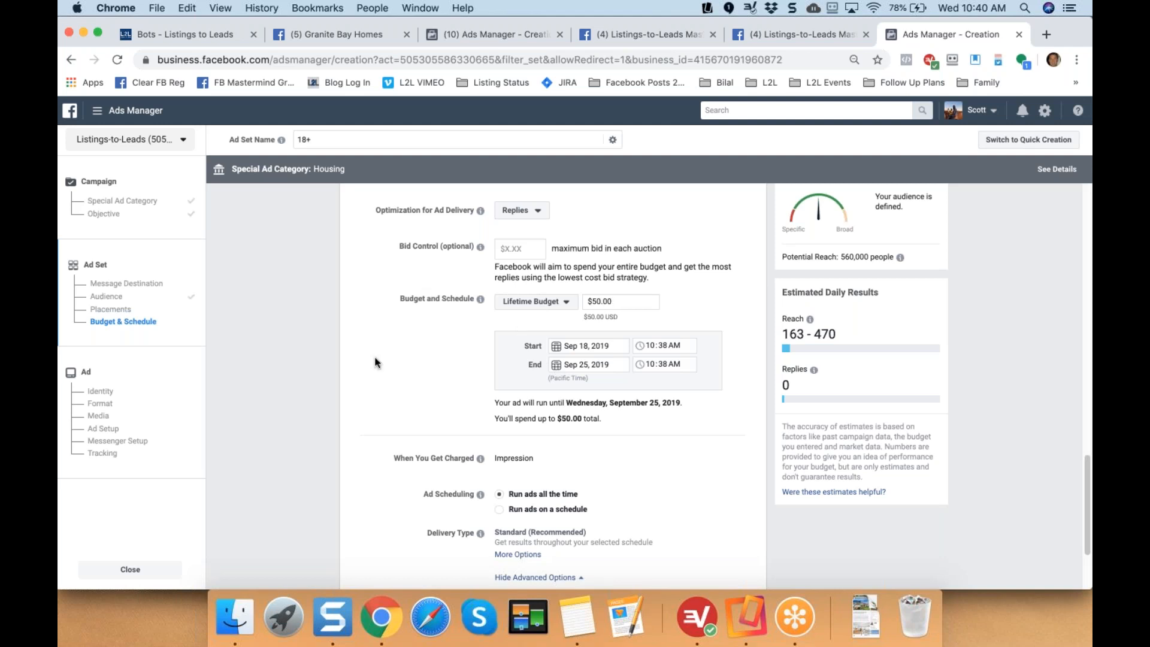
pyautogui.scroll(-5, 374, 362)
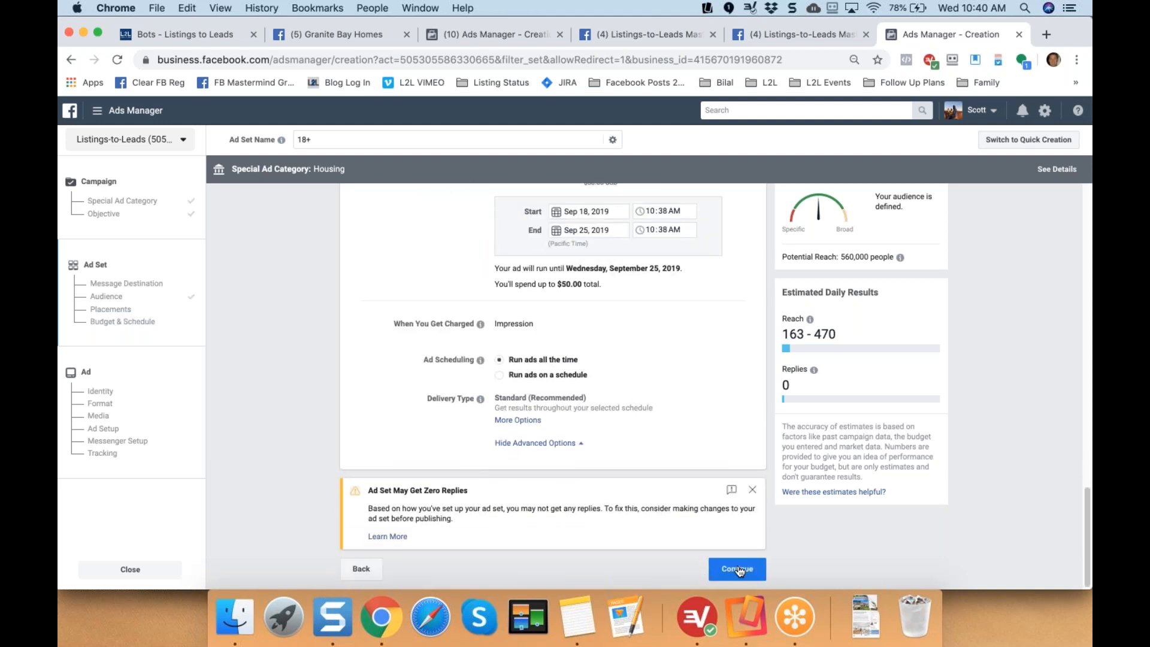
# Continue to the ad and use the Granite Bay Homes & Local Information page as its identity.
pyautogui.click(738, 569)
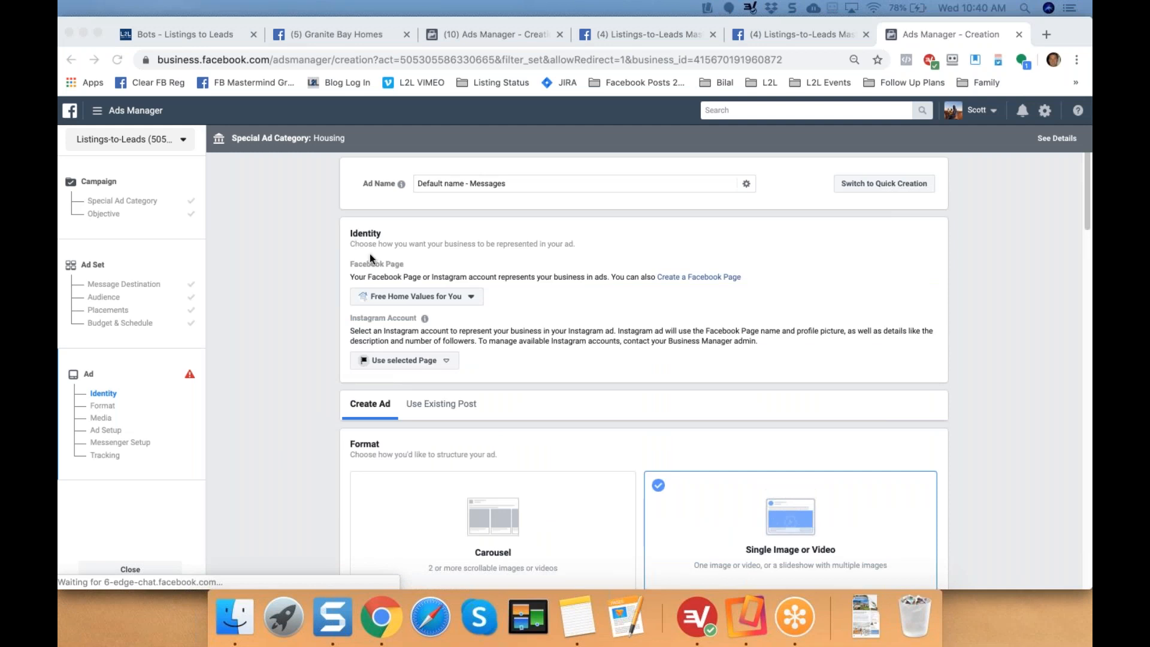
pyautogui.click(471, 301)
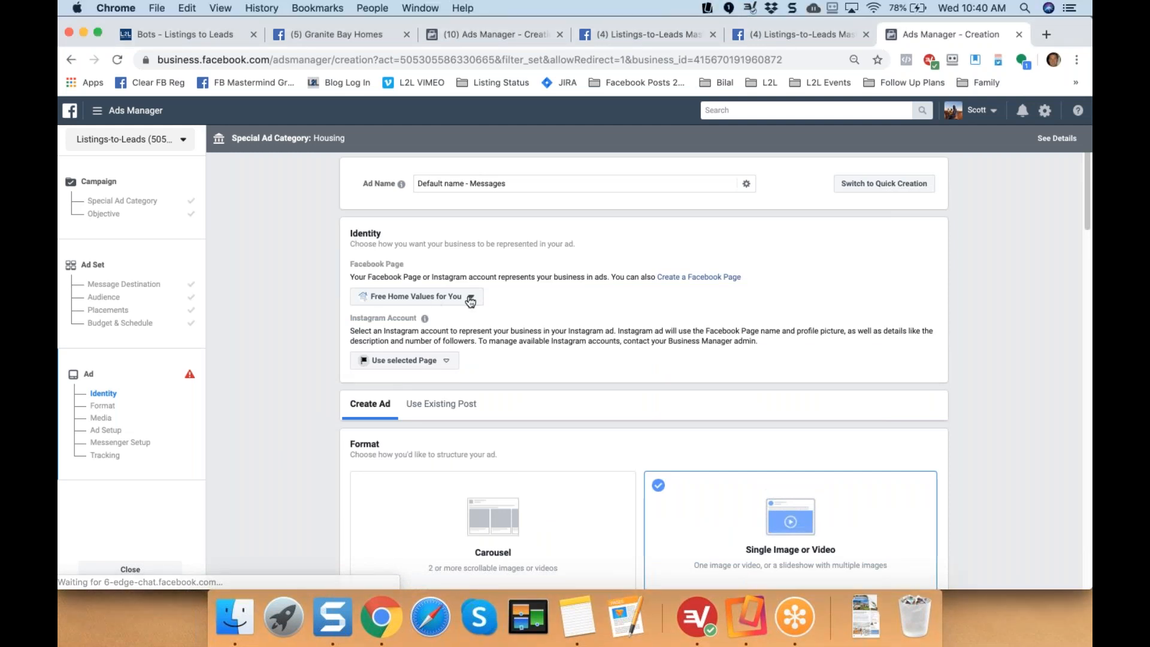
pyautogui.click(470, 298)
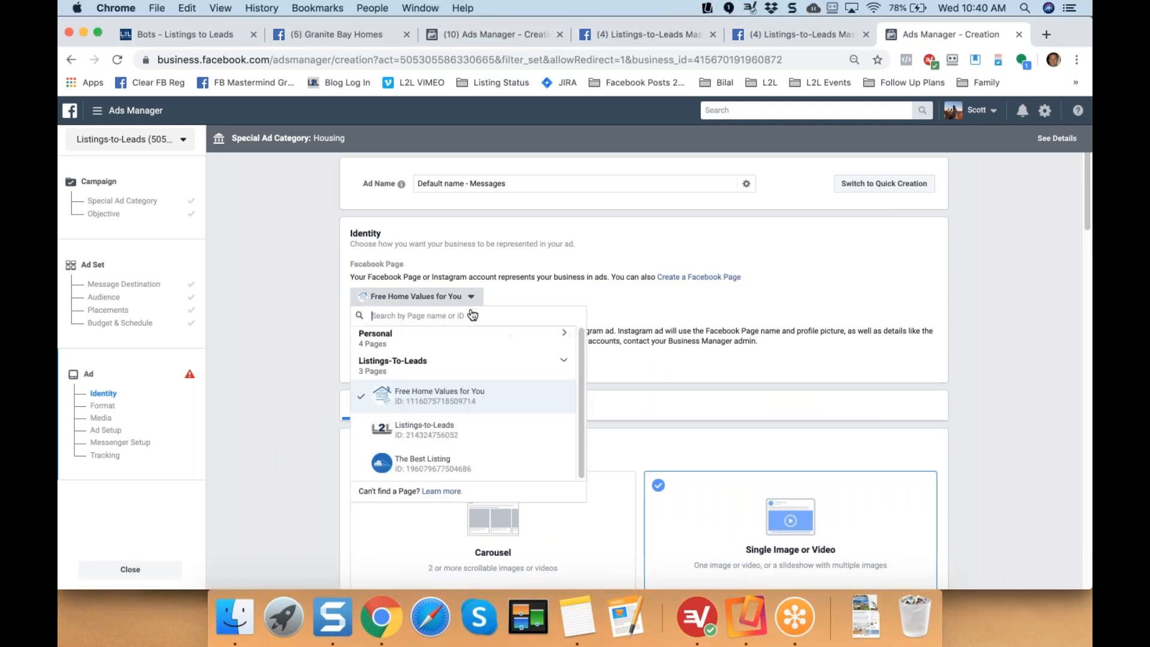
pyautogui.click(383, 344)
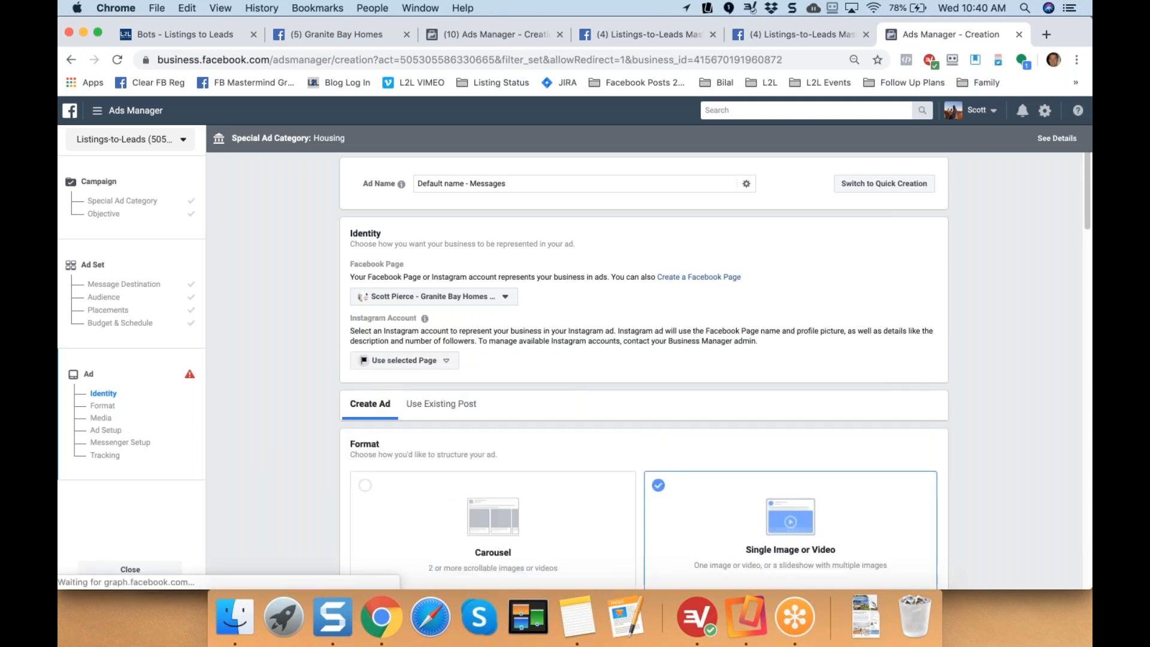
pyautogui.scroll(-5, 455, 353)
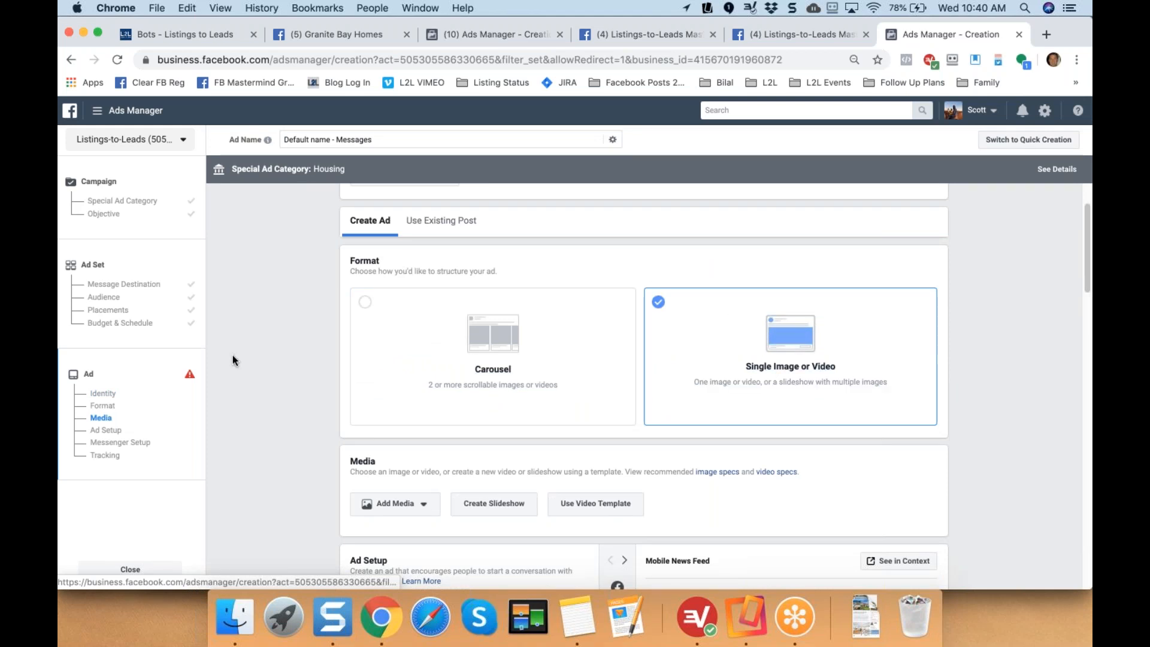
pyautogui.scroll(-5, 287, 358)
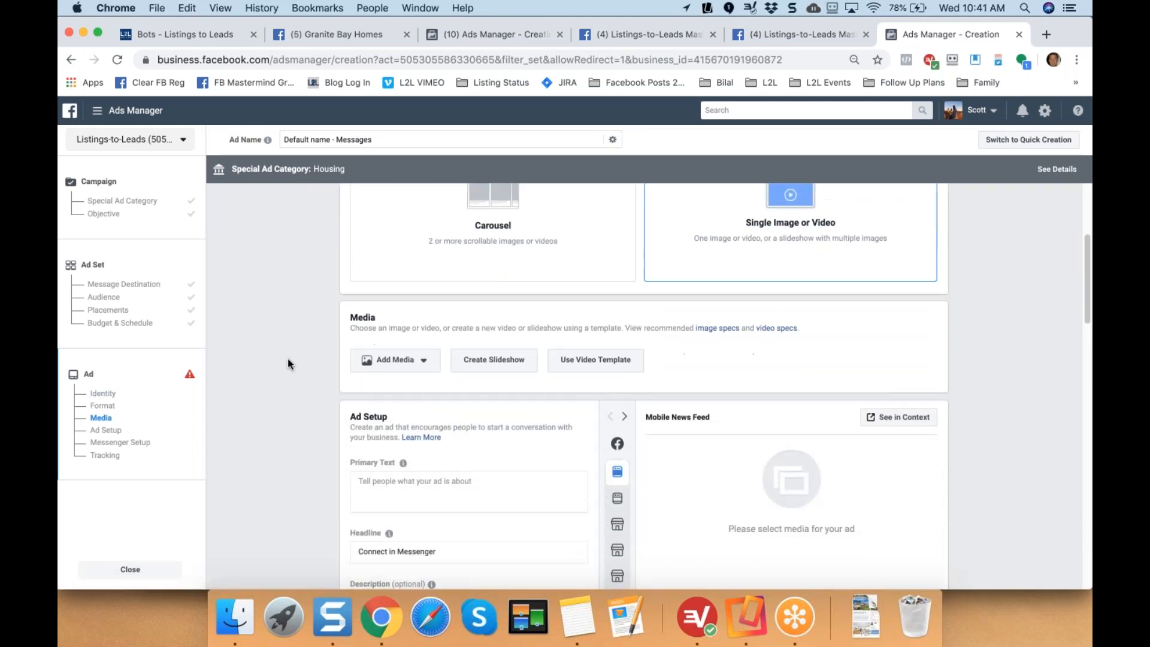
pyautogui.moveTo(350, 260); pyautogui.dragTo(382, 260)
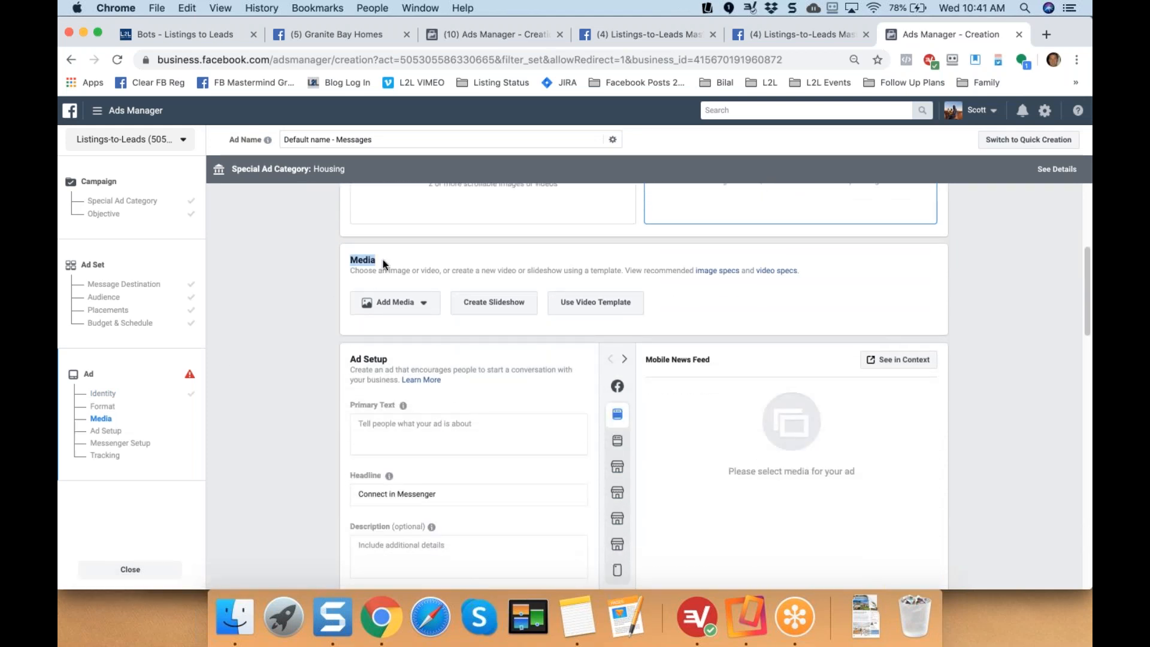
pyautogui.click(428, 307)
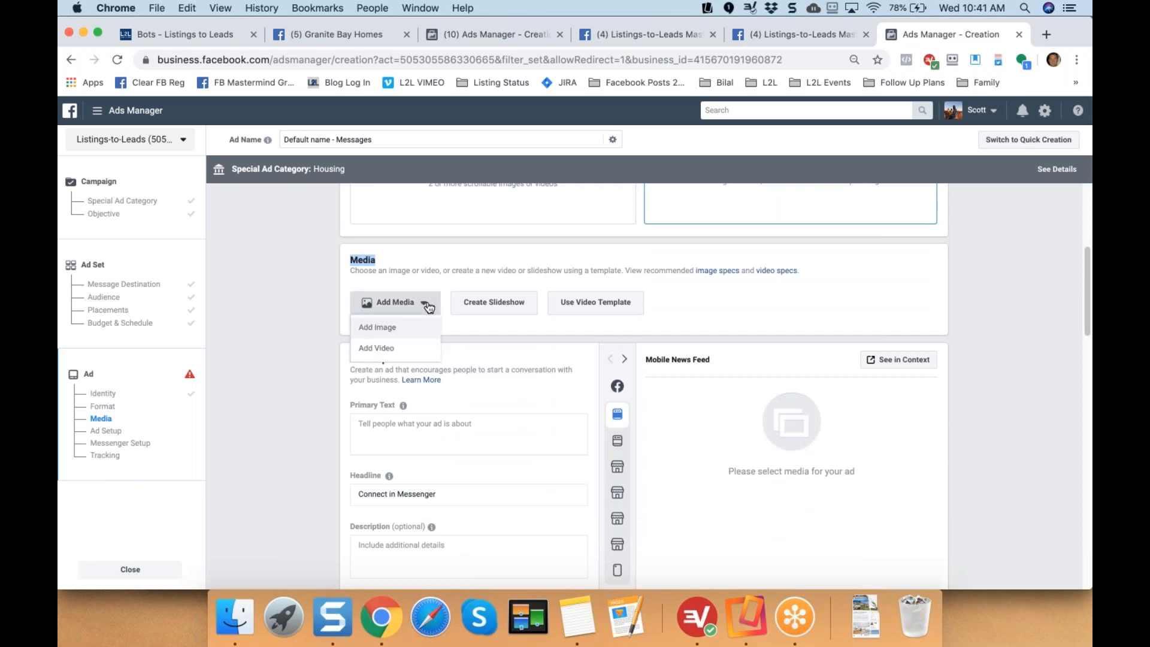
pyautogui.click(377, 327)
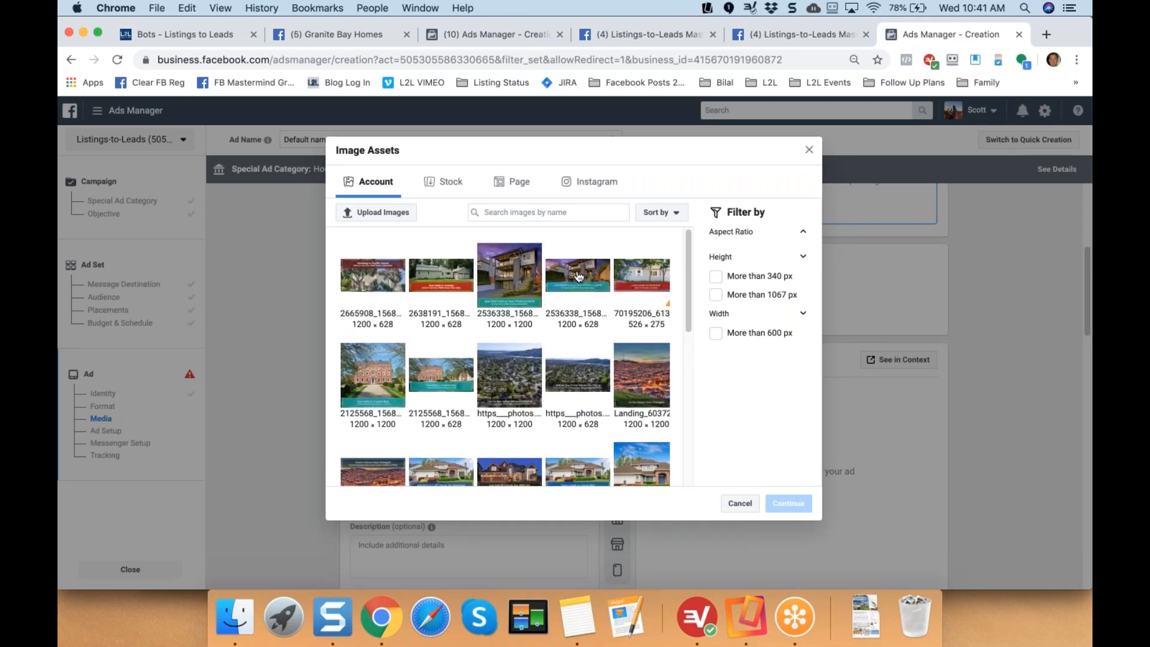
pyautogui.click(578, 275)
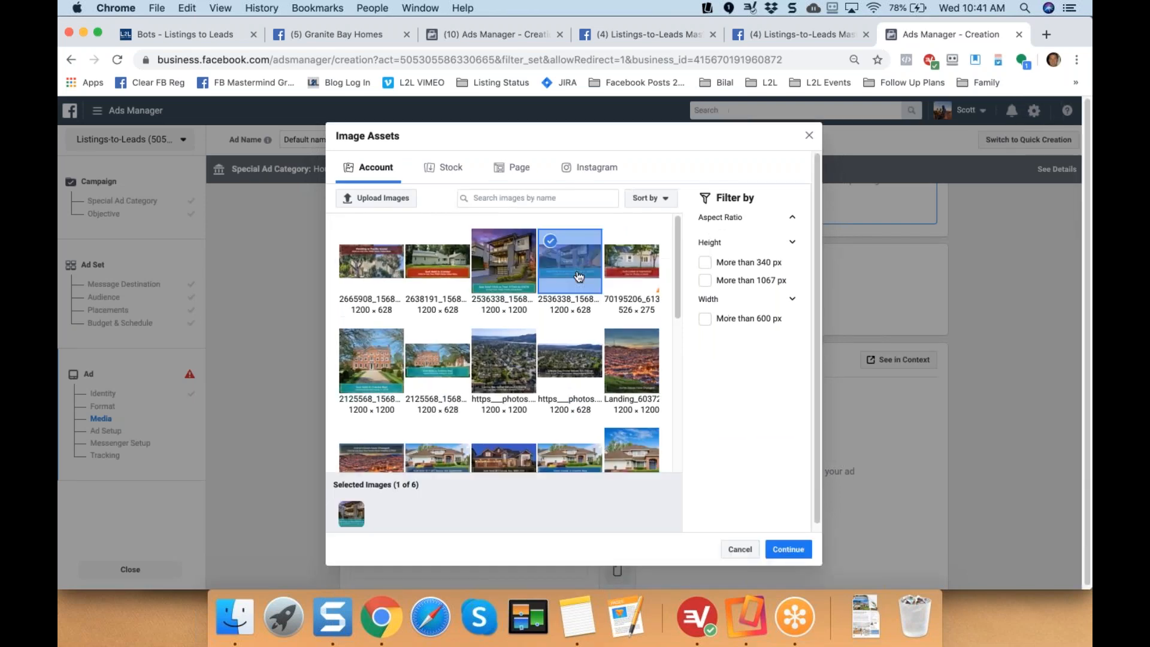
pyautogui.click(788, 549)
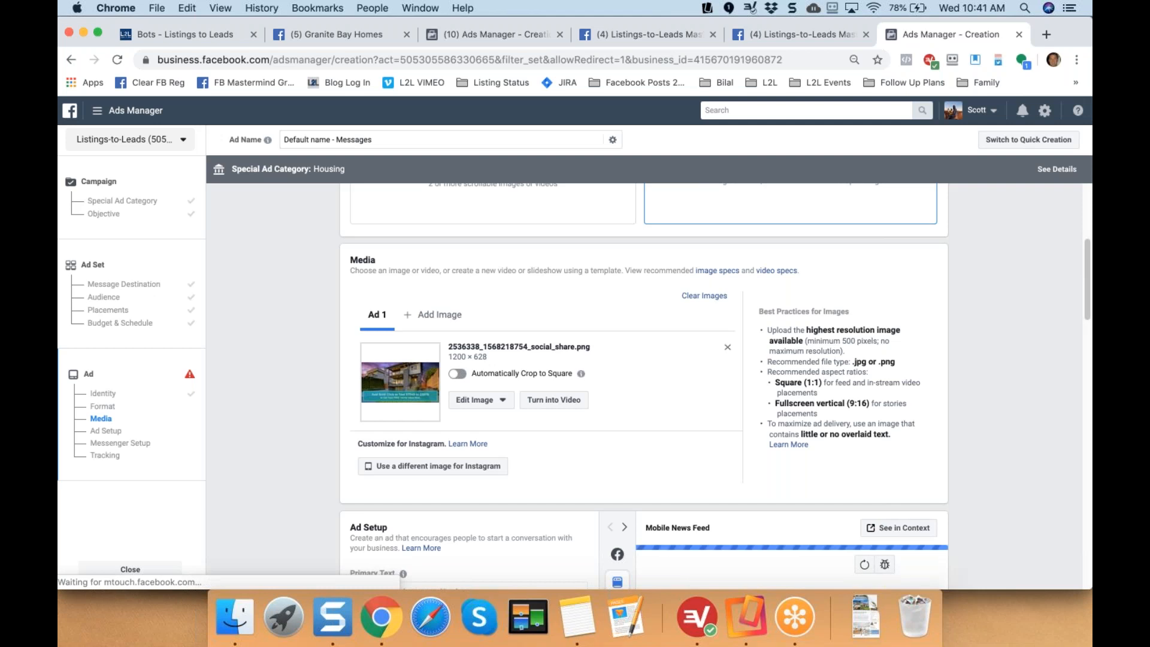
pyautogui.scroll(-1, 643, 386)
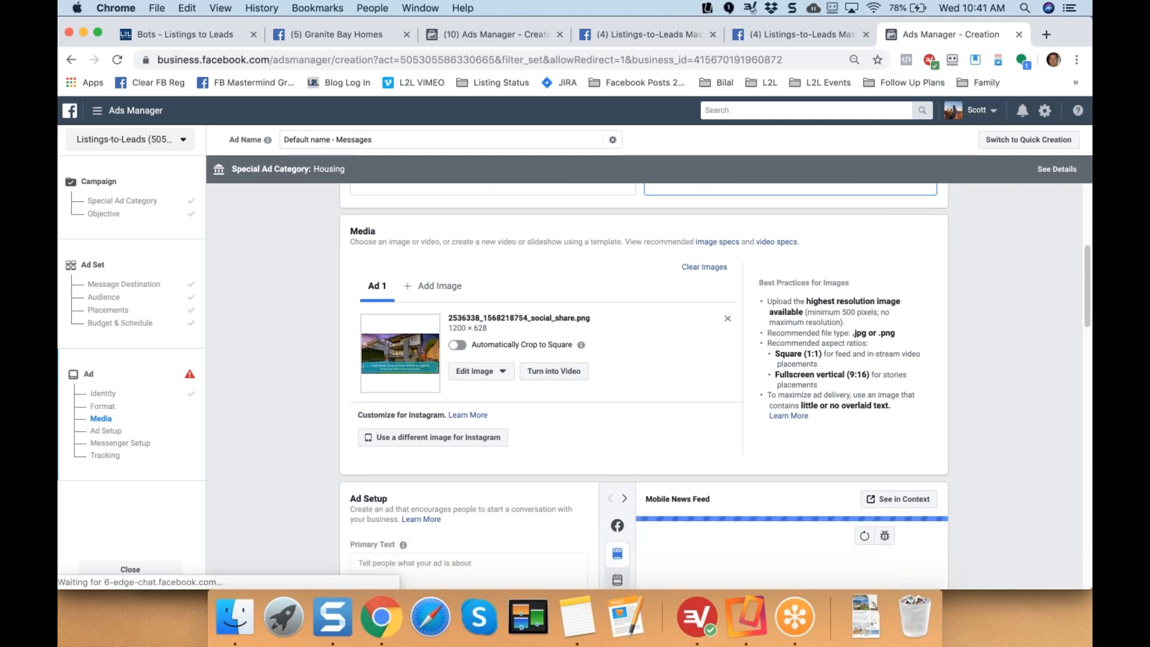
pyautogui.scroll(-1, 644, 386)
pyautogui.scroll(-2, 715, 386)
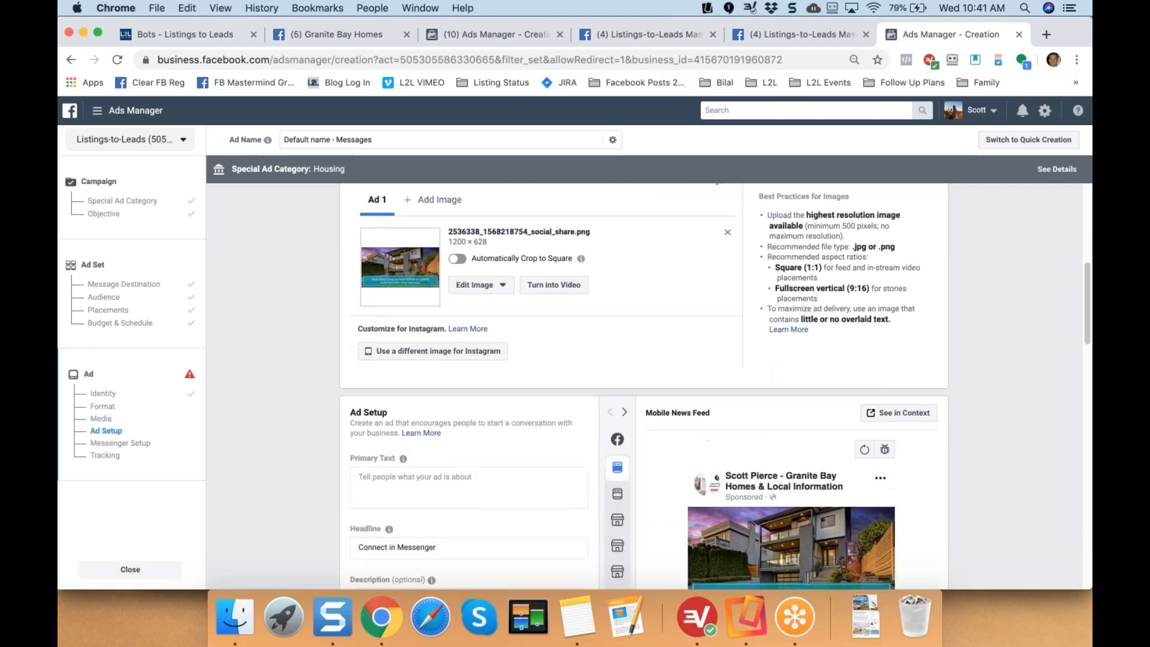
pyautogui.scroll(-1, 417, 327)
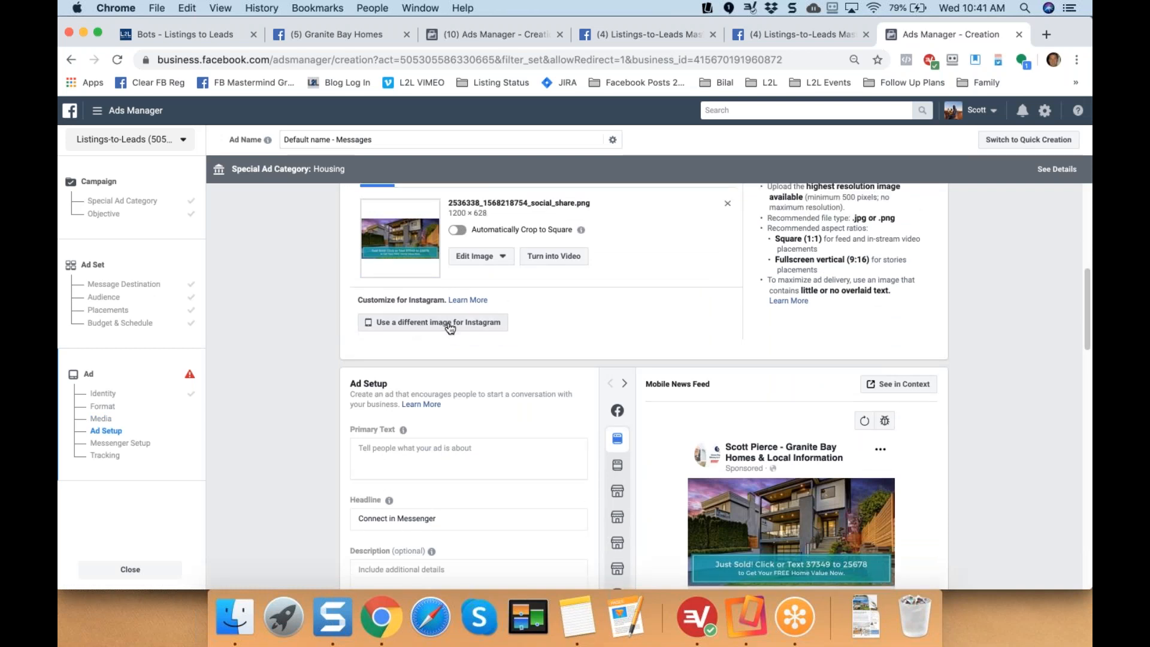
# Use the square 1200 × 1200 house thumbnail as the separate Instagram placement image.
pyautogui.click(450, 326)
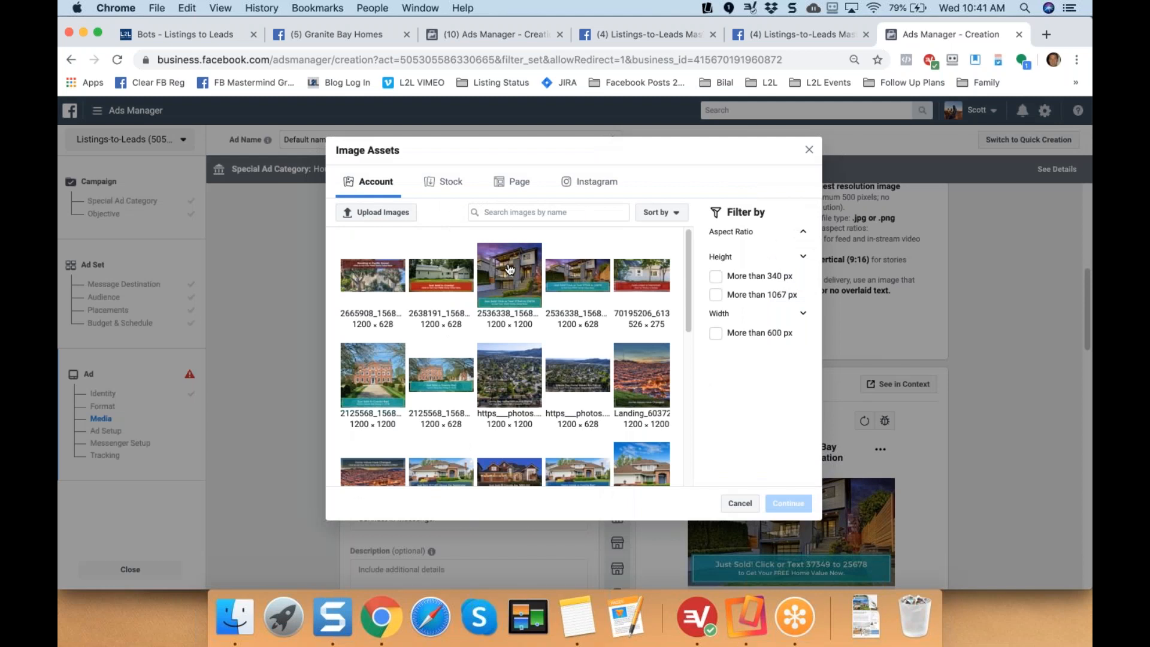
pyautogui.click(509, 267)
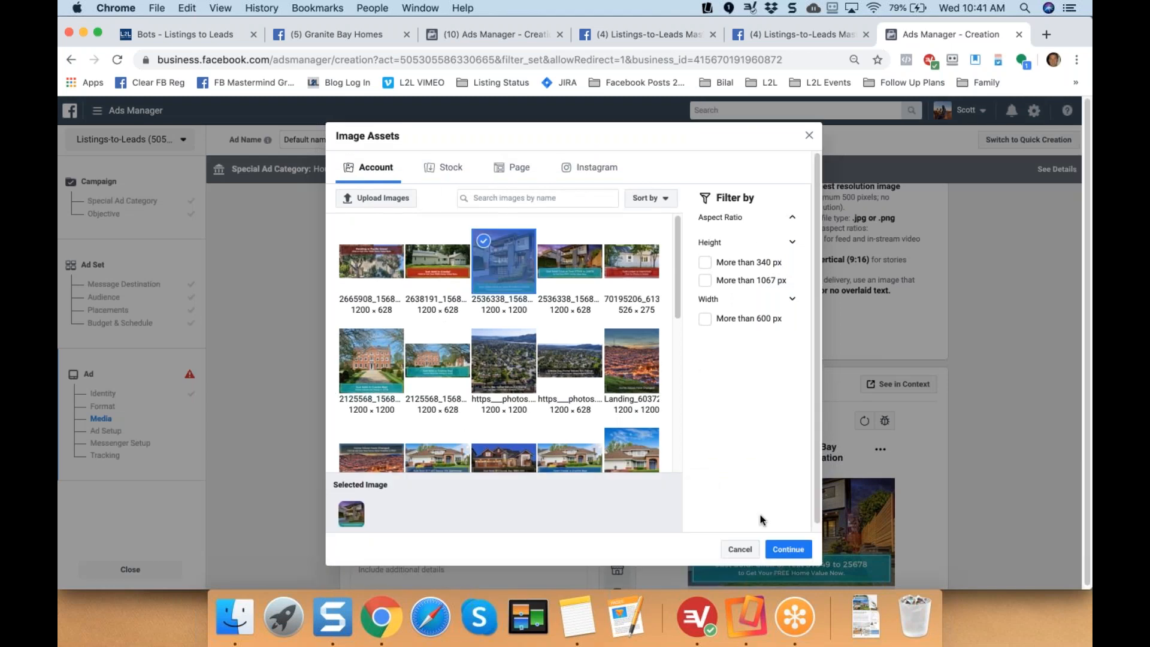
pyautogui.click(781, 548)
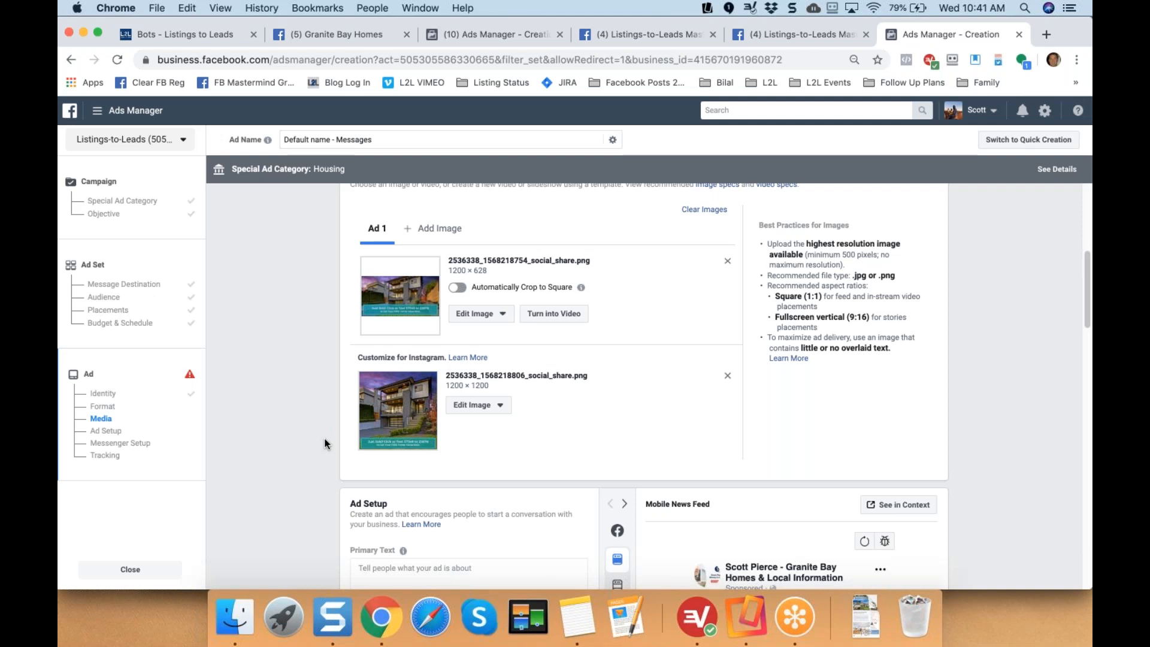
# Paste the prepared just-sold ad copy into the Primary Text field.
pyautogui.scroll(-5, 324, 443)
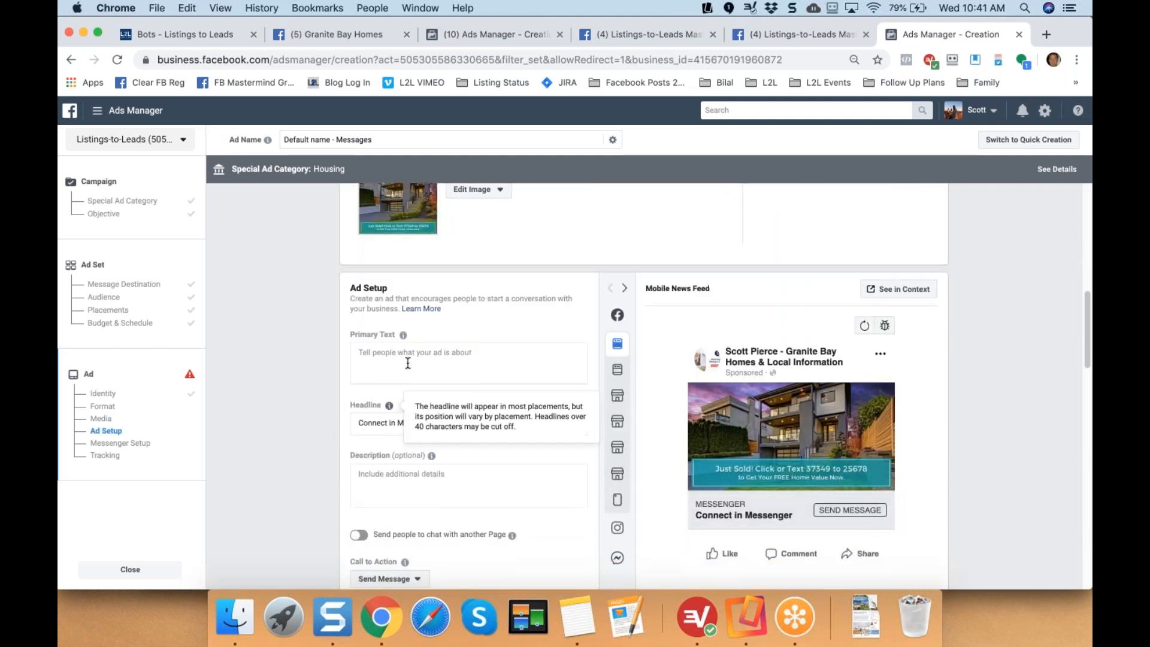
pyautogui.click(411, 359)
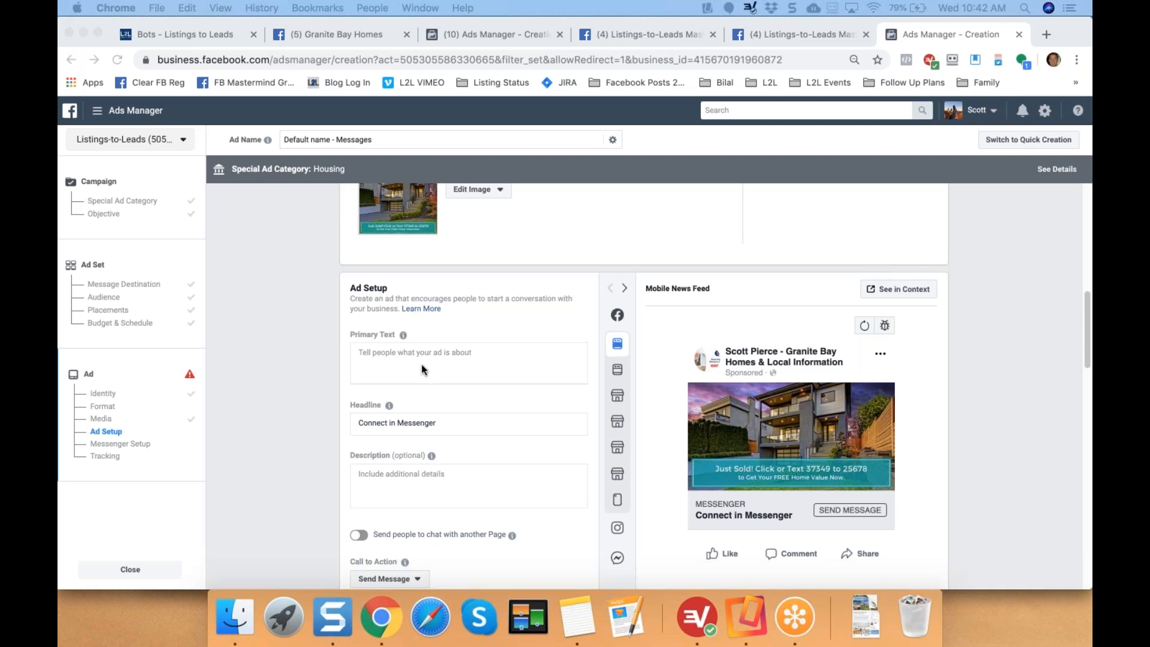
pyautogui.click(399, 364)
# Replace the old address with the Granite Bay listing address and add 'ABOVE ASKING!' to the first line.
pyautogui.moveTo(358, 352); pyautogui.dragTo(465, 352)
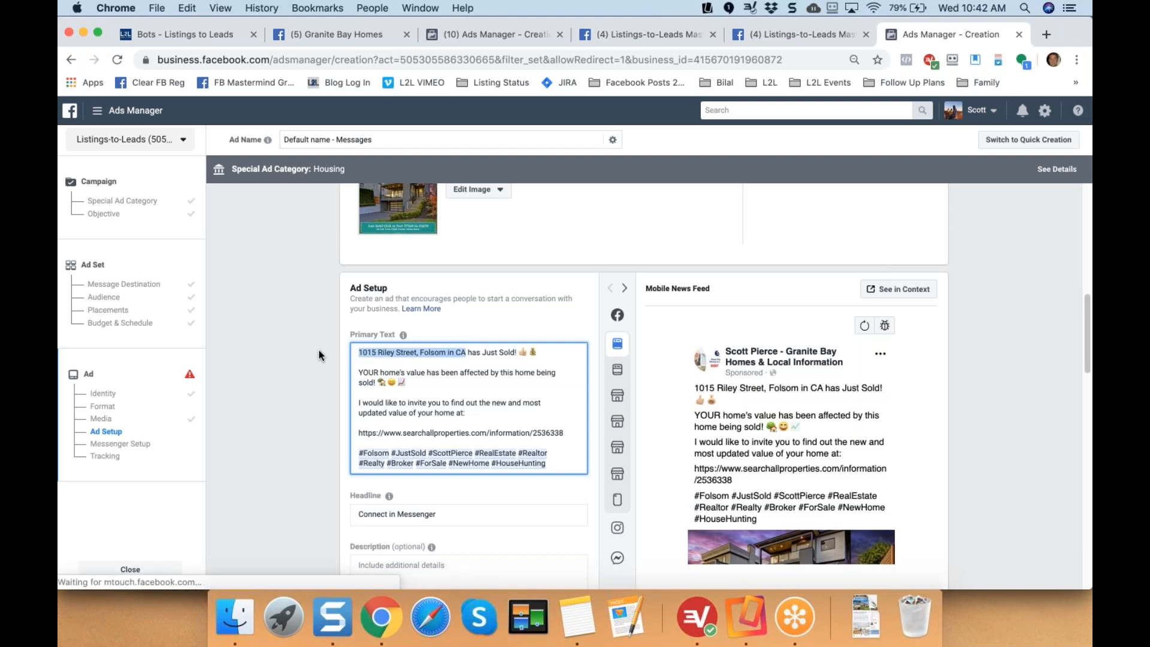
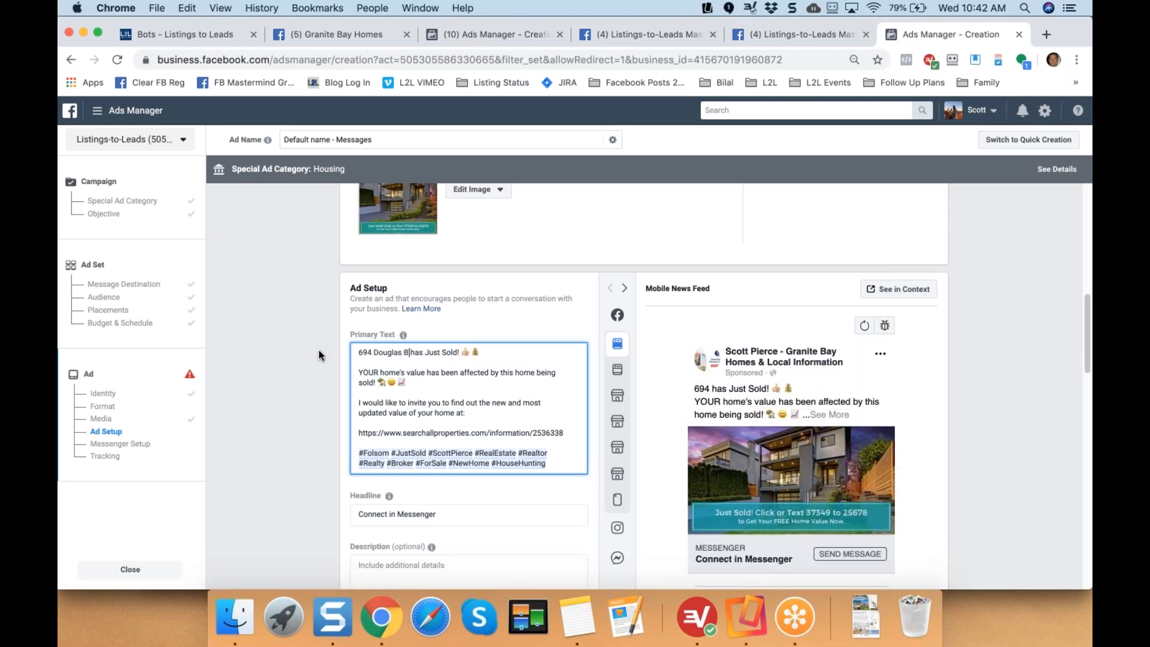
pyautogui.press('Down')
pyautogui.press('Left')
pyautogui.write('ABOVE ASKING!')
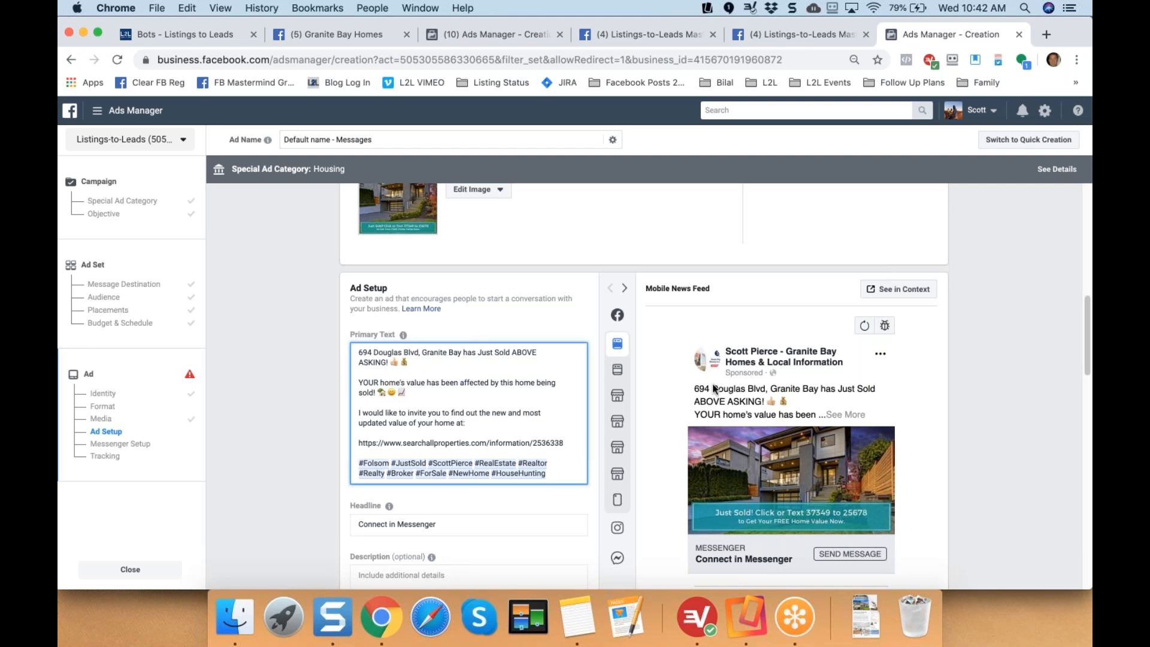
pyautogui.click(301, 390)
pyautogui.scroll(-3, 300, 390)
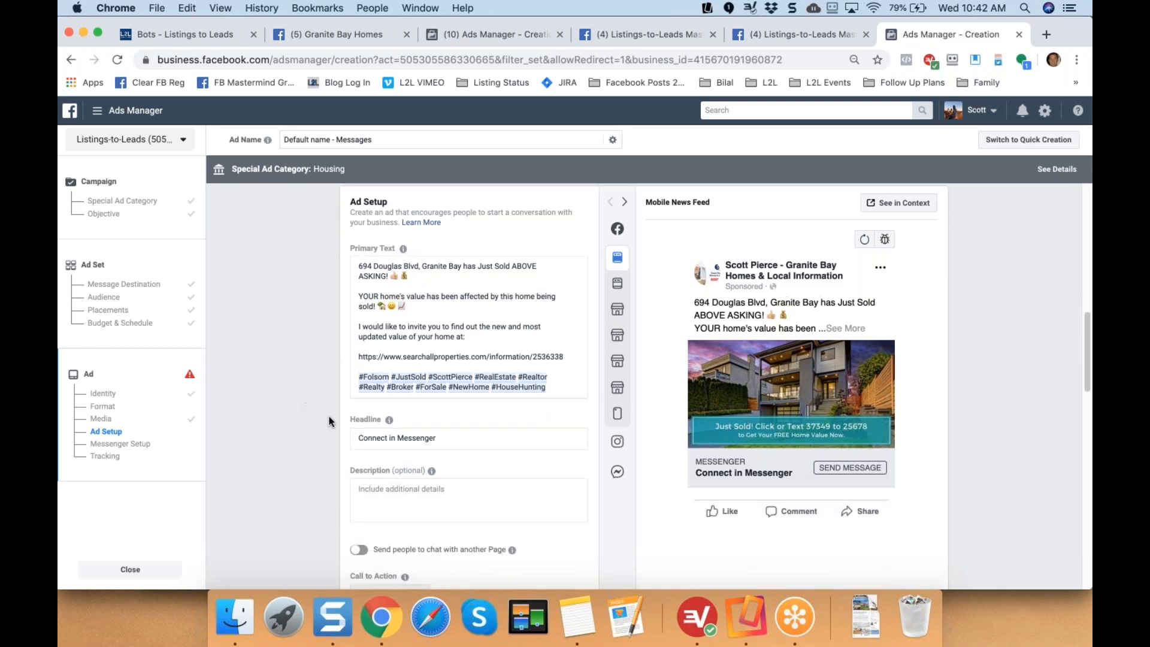
pyautogui.scroll(-2, 446, 381)
pyautogui.tripleClick(447, 382)
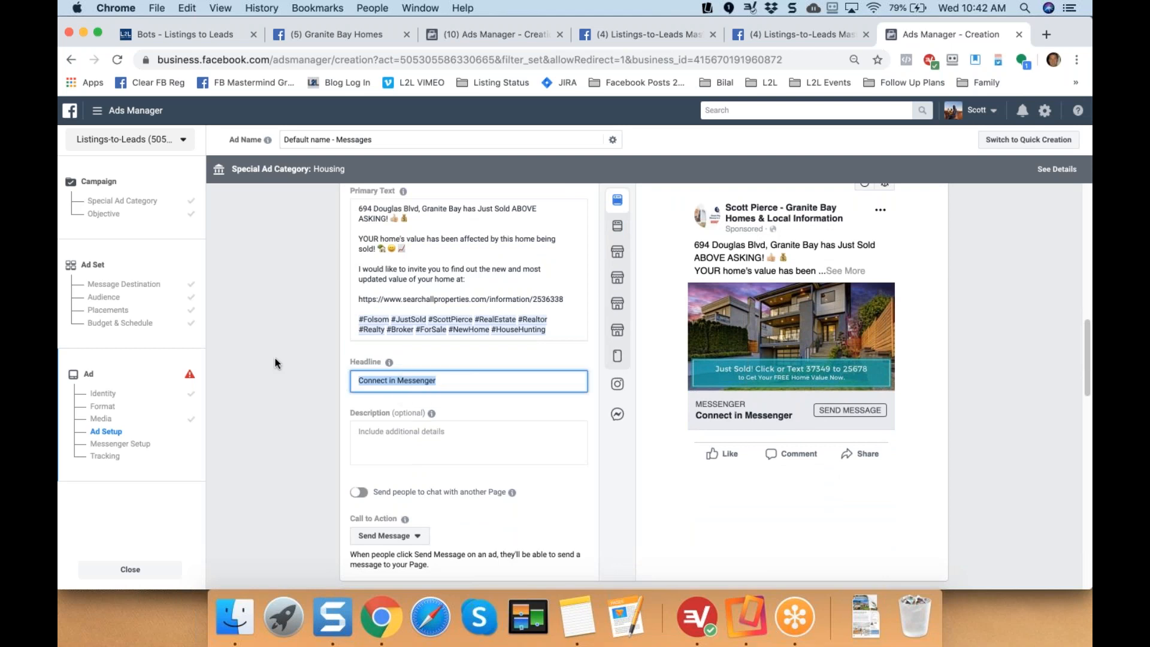
pyautogui.press('BackSpace')
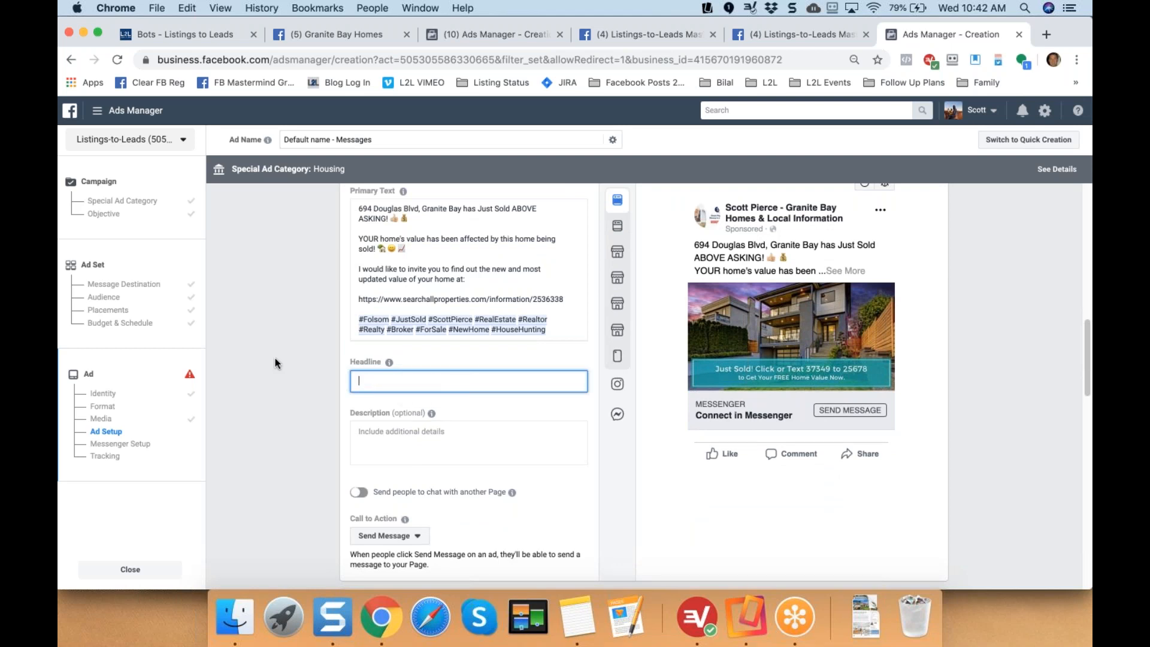
pyautogui.write('C')
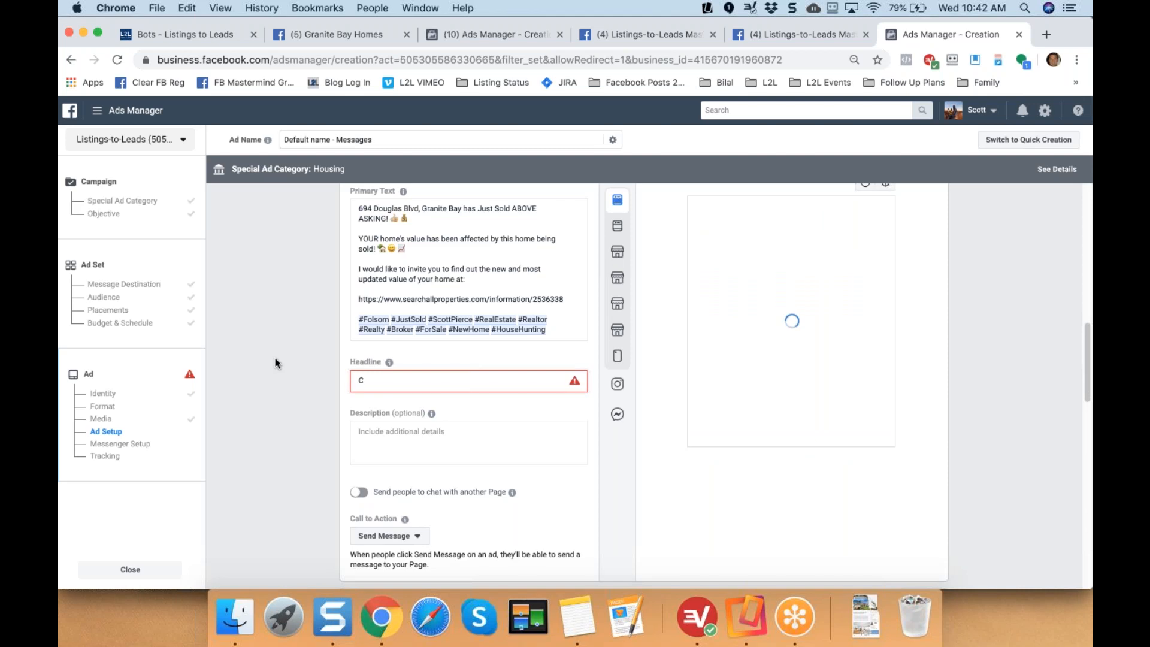
pyautogui.write('lick for YOUR')
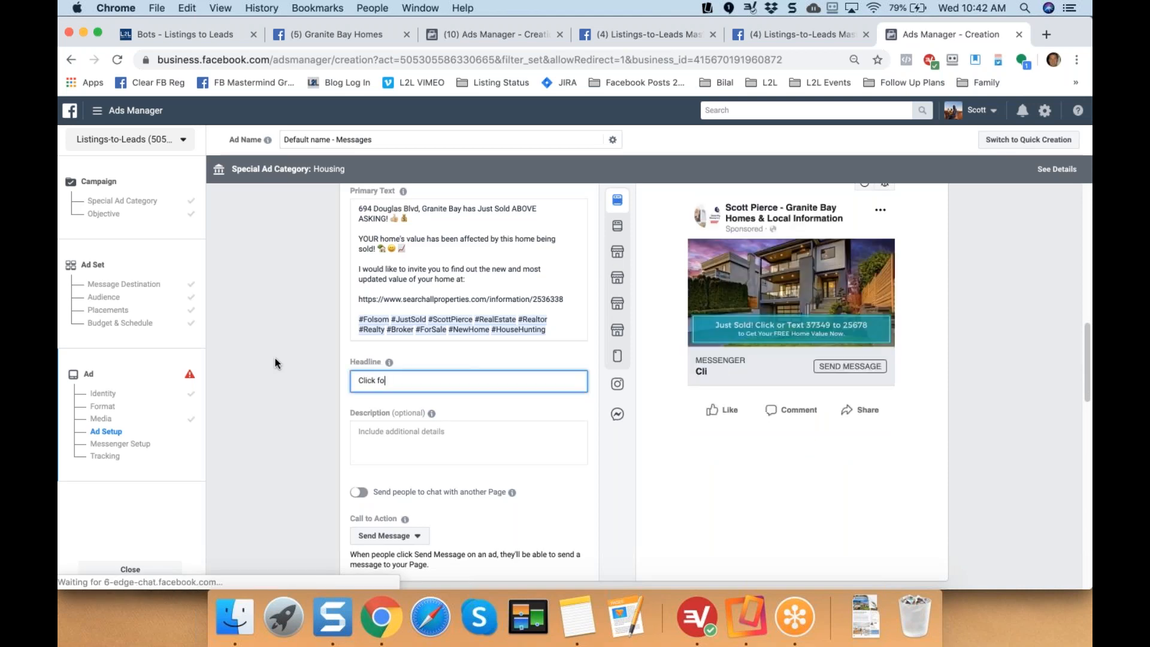
pyautogui.press('BackSpace')
pyautogui.press('BackSpace')
pyautogui.press('BackSpace')
pyautogui.press('BackSpace')
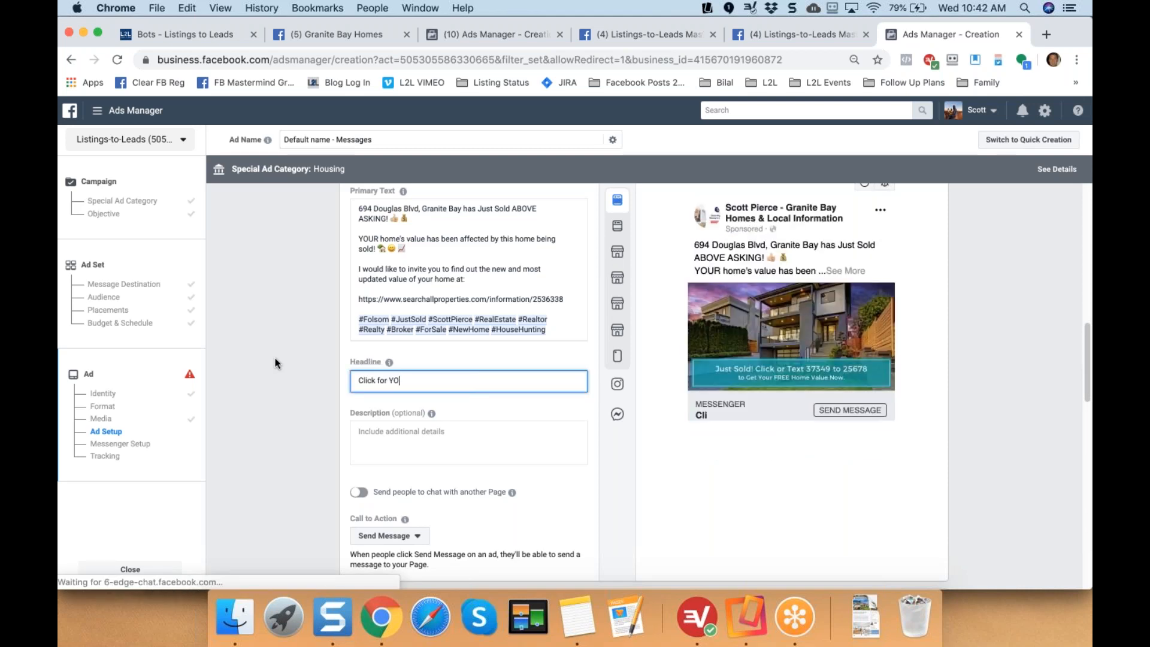
pyautogui.write('our FREE H')
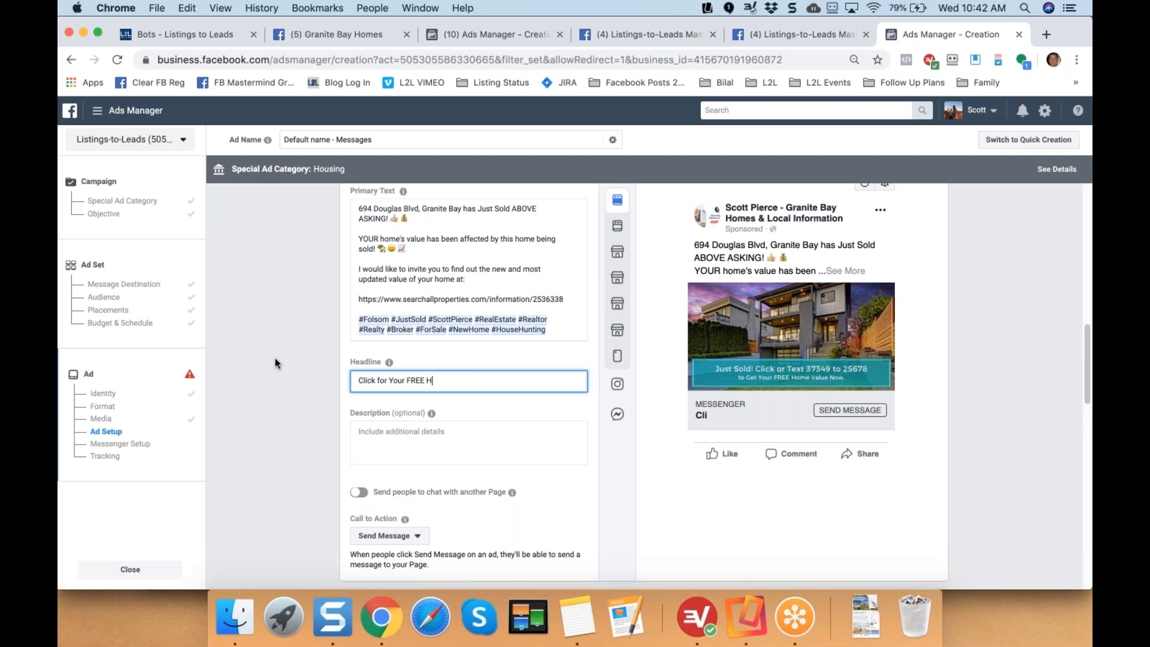
pyautogui.write('ome Value!')
pyautogui.click(190, 9)
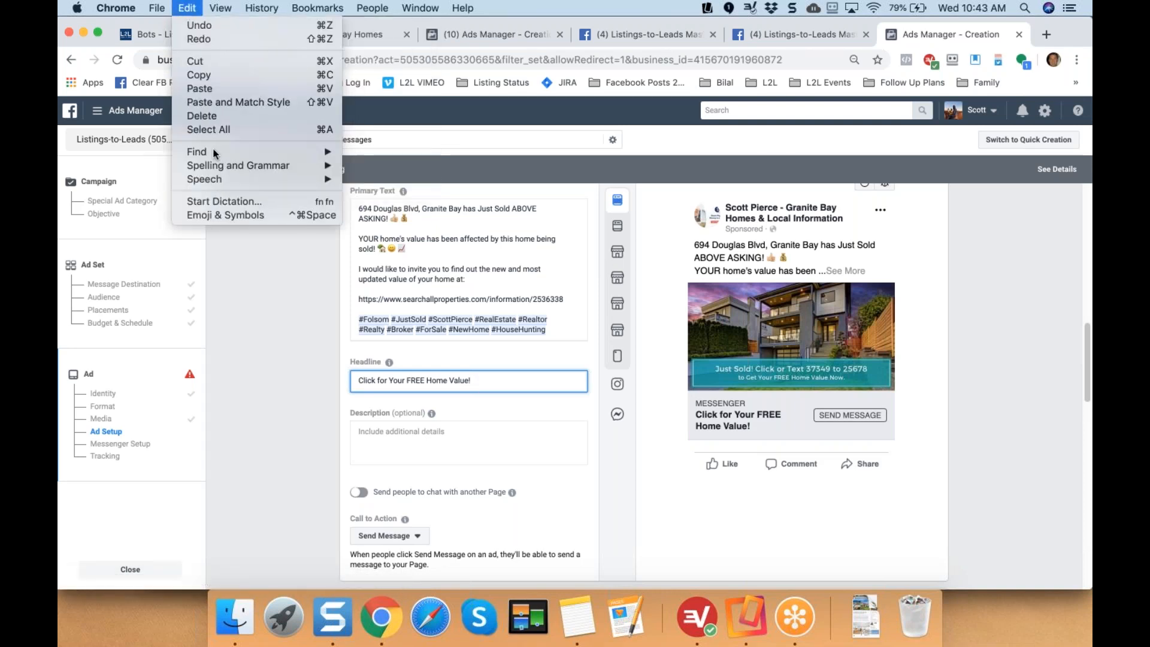
pyautogui.click(225, 215)
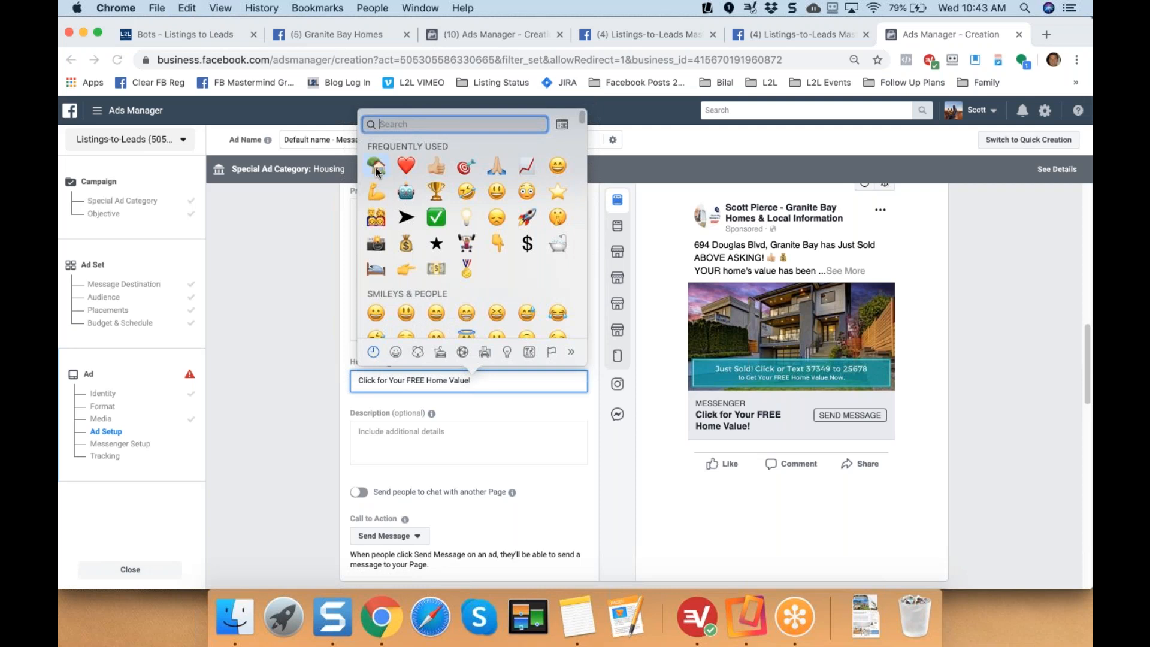
pyautogui.click(157, 8)
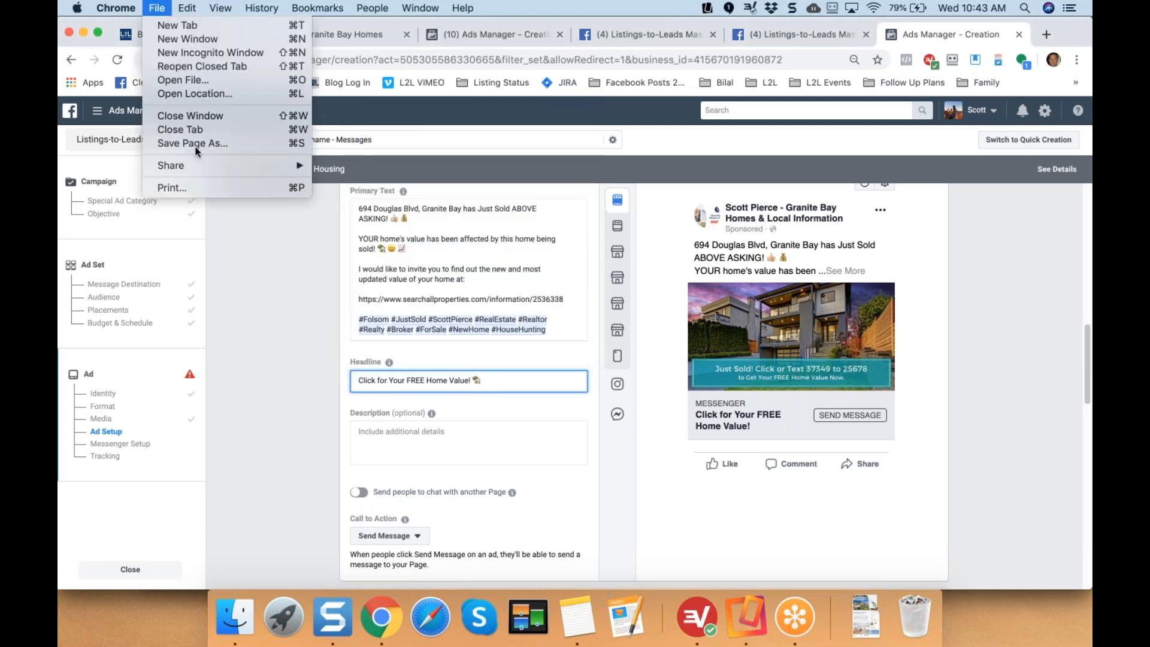
pyautogui.click(188, 8)
pyautogui.click(187, 8)
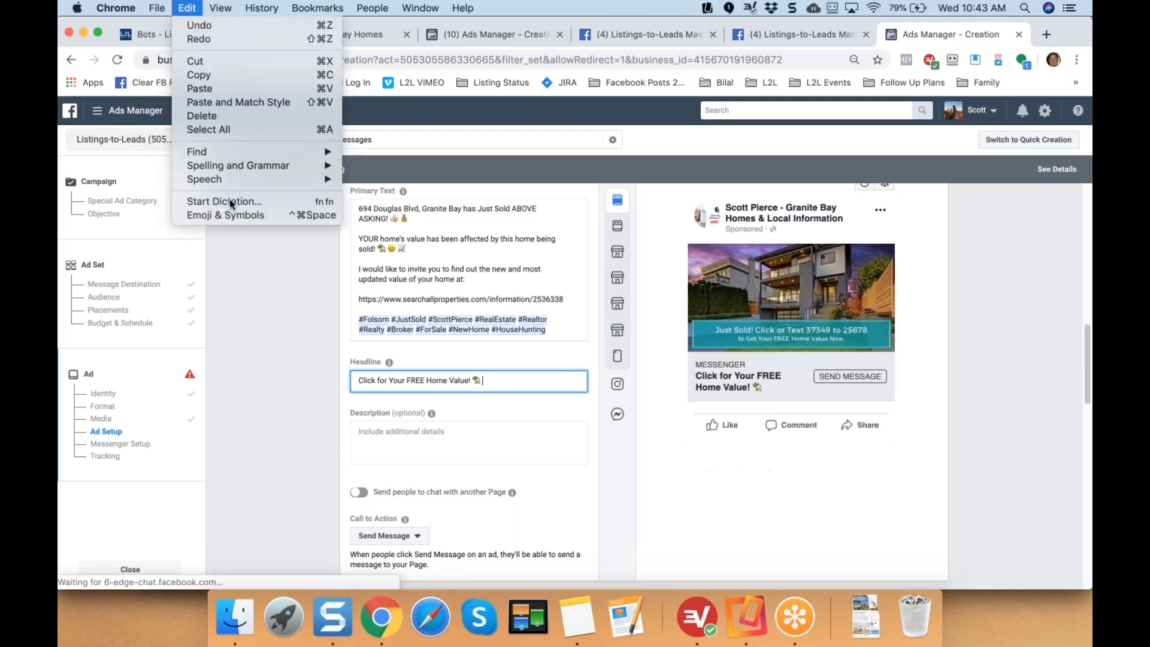
pyautogui.click(229, 213)
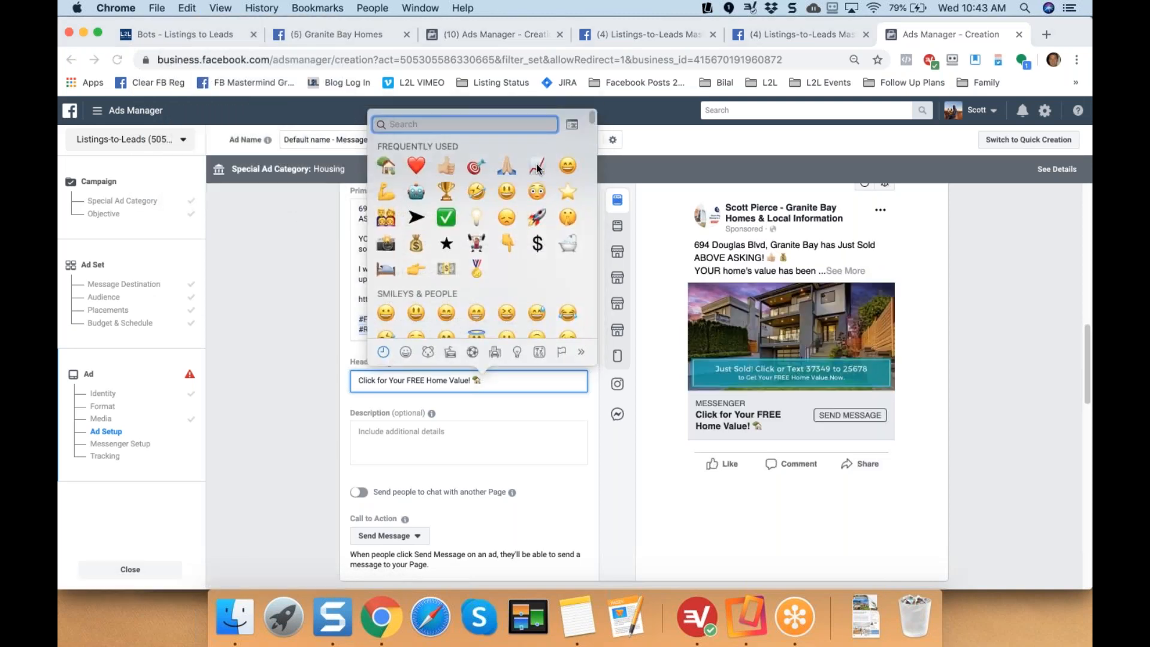
pyautogui.click(537, 169)
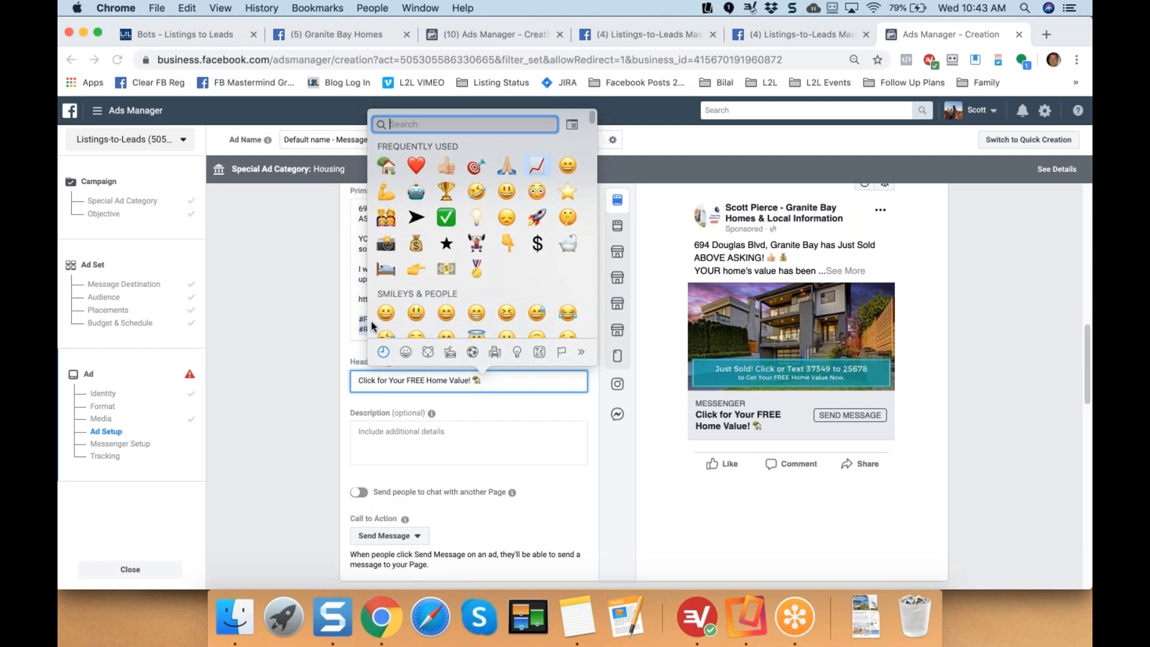
pyautogui.click(332, 358)
pyautogui.scroll(-1, 334, 383)
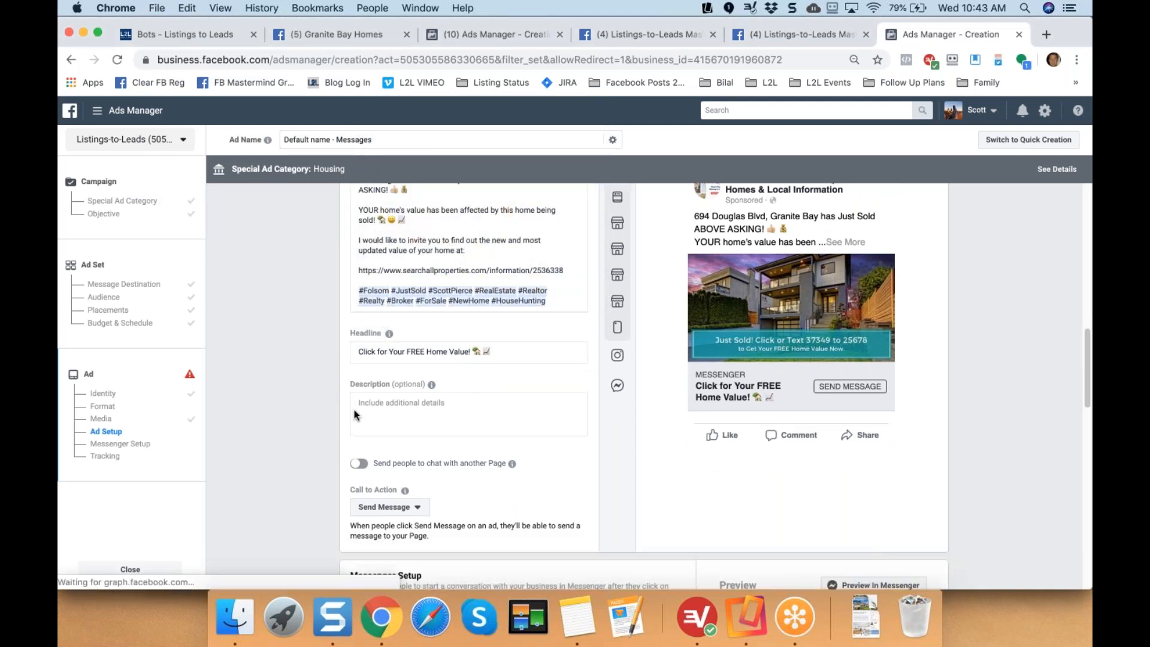
pyautogui.scroll(-1, 379, 486)
pyautogui.click(384, 478)
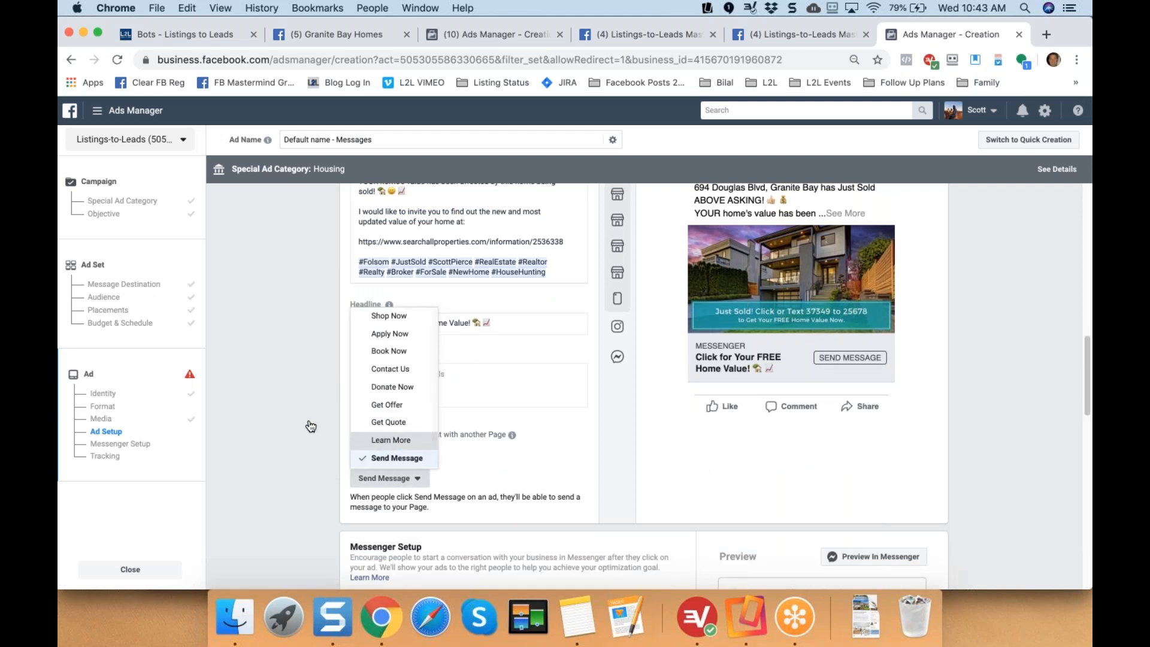
pyautogui.click(391, 439)
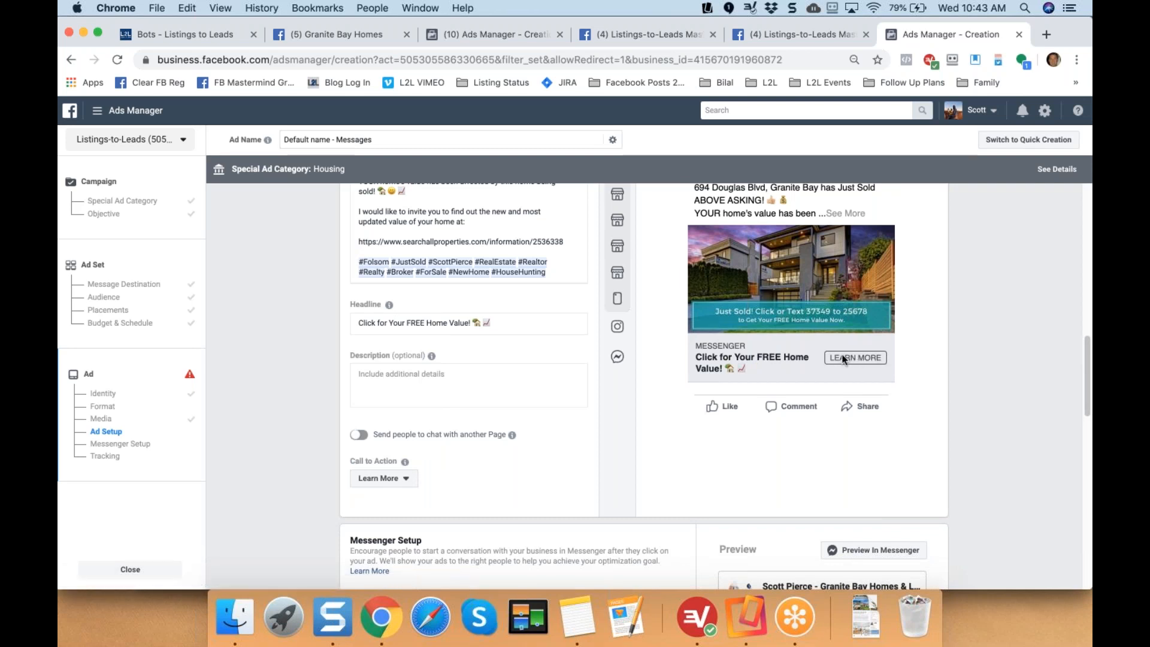
# Create a custom Messenger welcome message using the Text & Image template.
pyautogui.moveTo(1084, 359); pyautogui.dragTo(1078, 428)
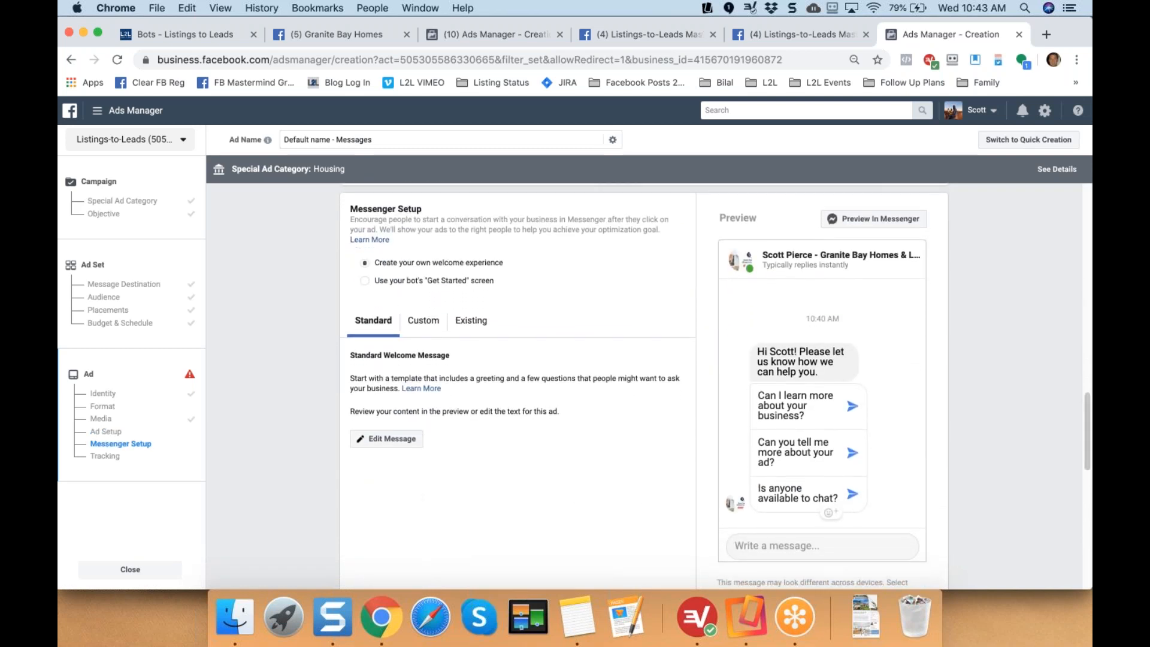
pyautogui.moveTo(351, 209); pyautogui.dragTo(437, 216)
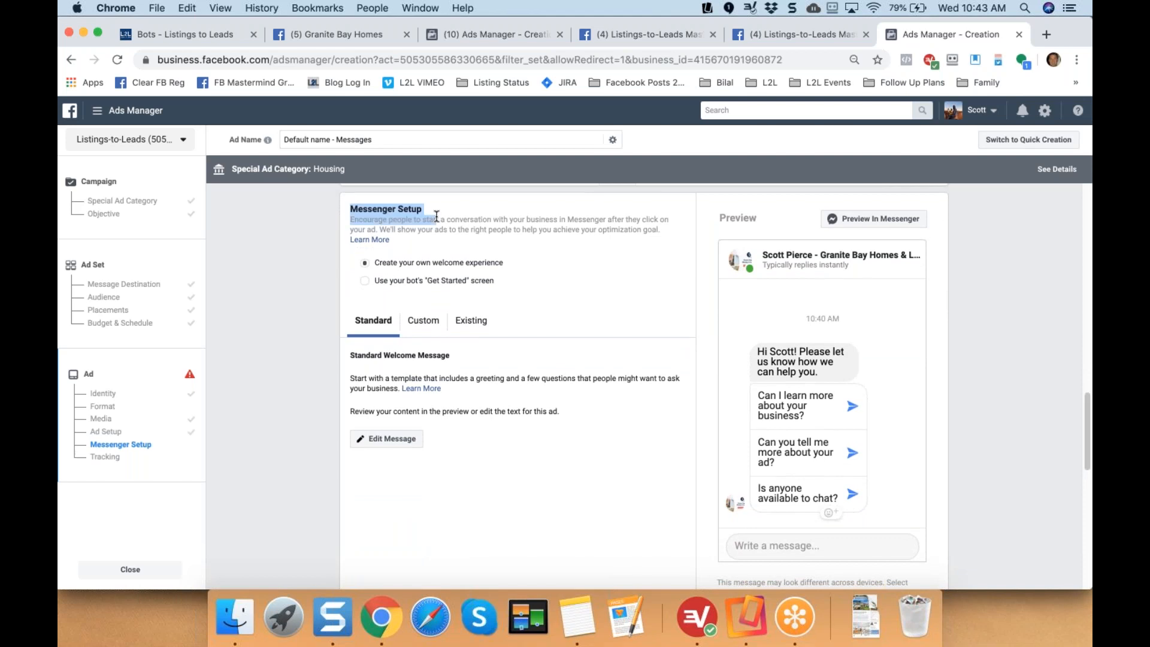
pyautogui.click(489, 218)
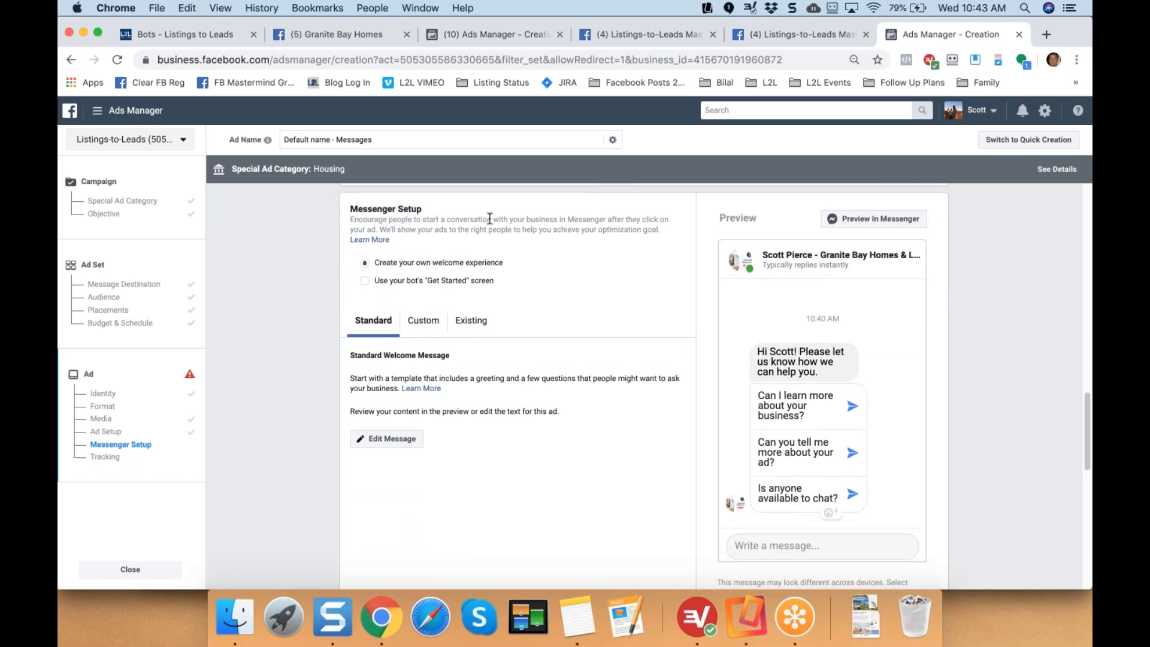
pyautogui.click(421, 326)
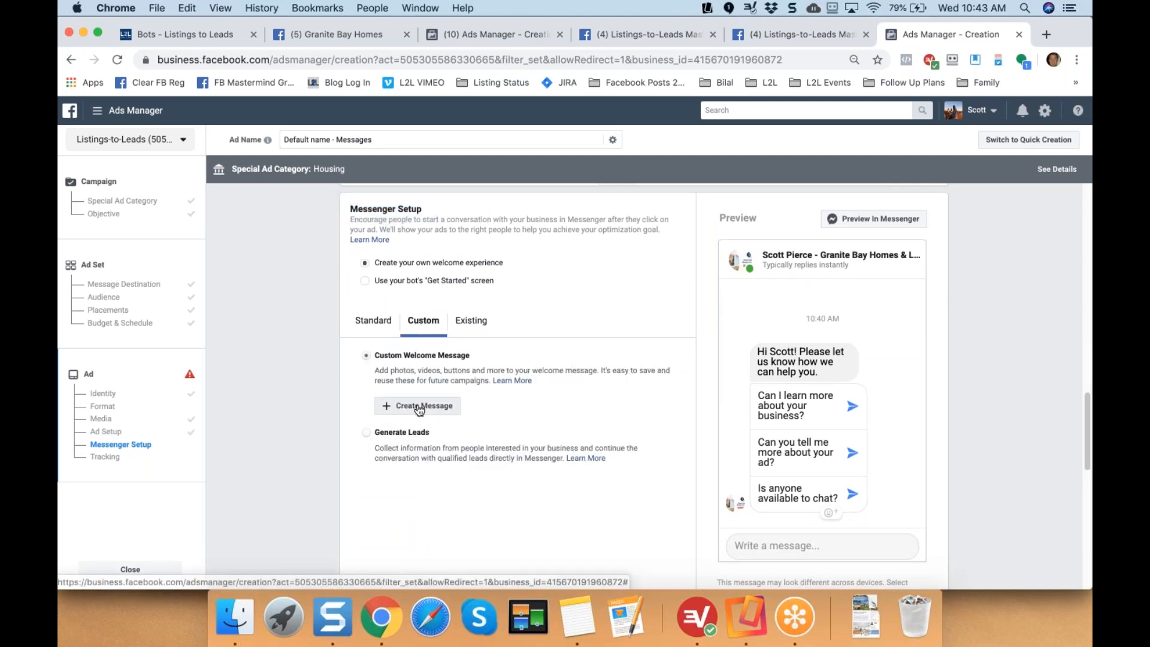
pyautogui.click(419, 406)
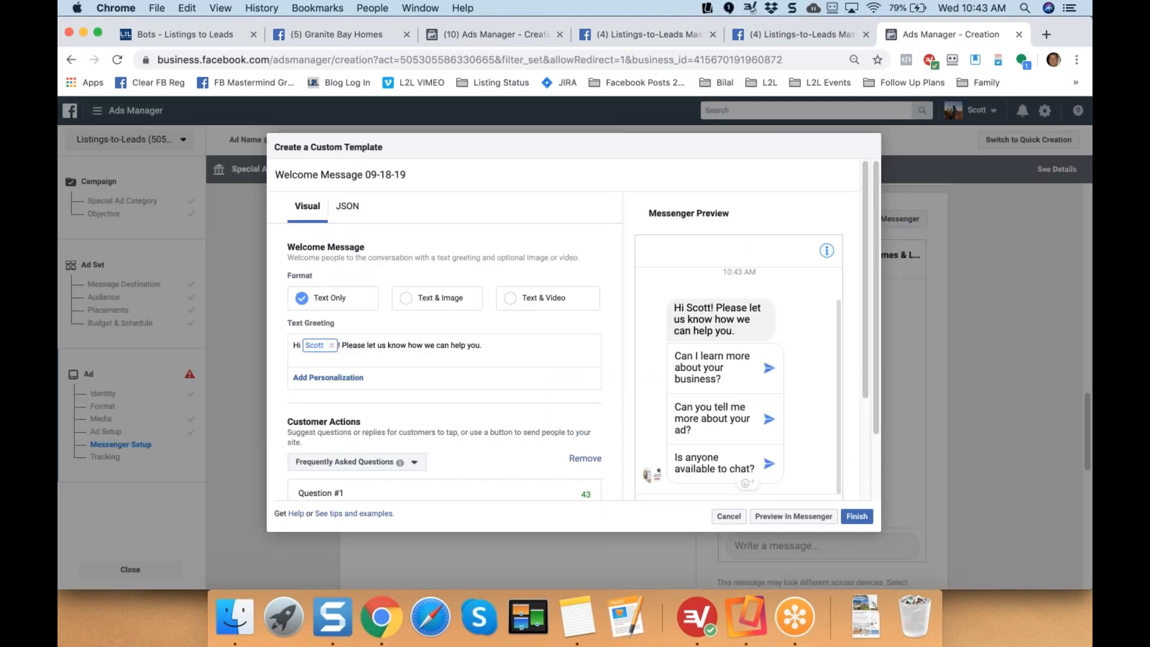
pyautogui.moveTo(293, 248); pyautogui.dragTo(356, 250)
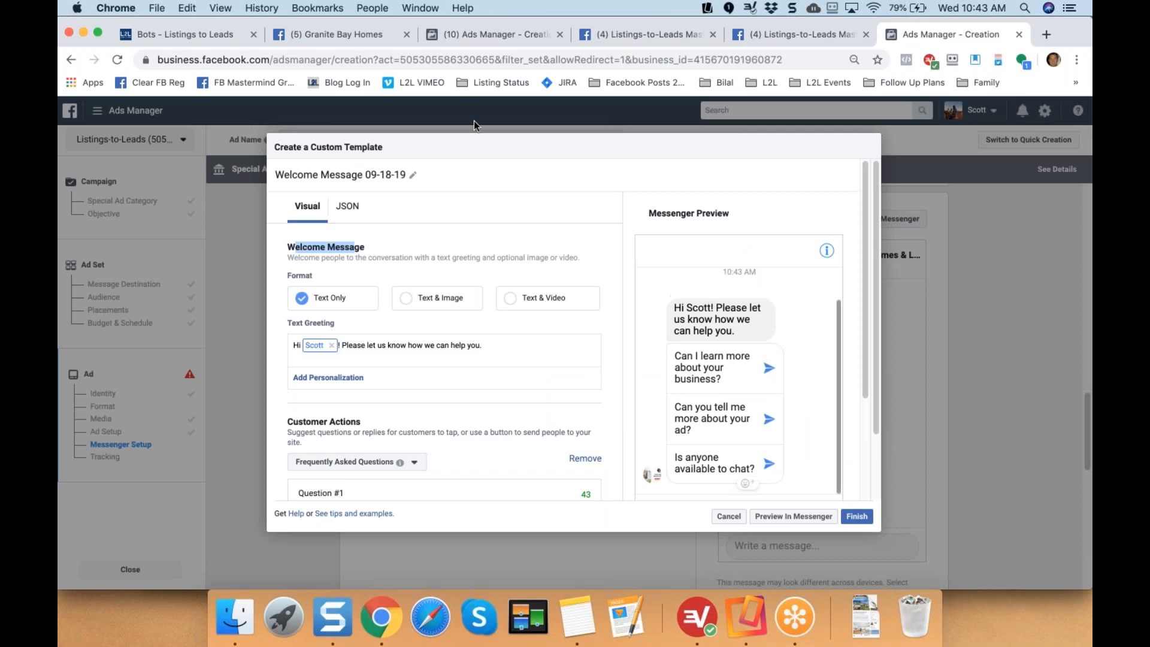
pyautogui.click(407, 302)
pyautogui.click(406, 301)
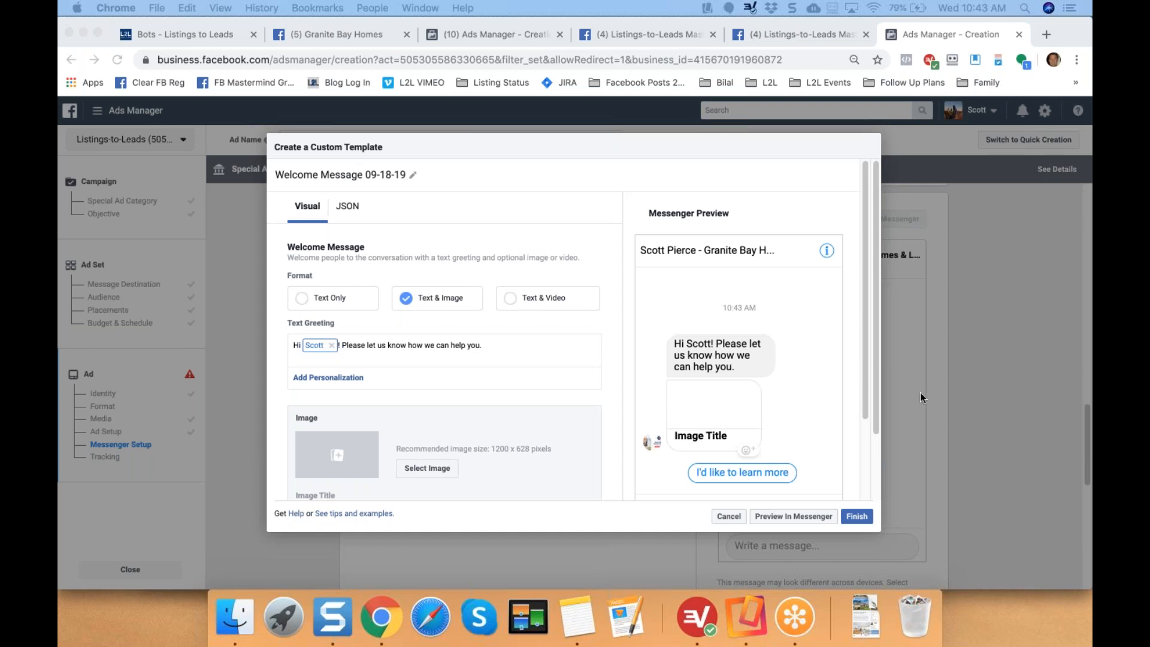
# Replace the greeting with 'Please click below for your FREE home value estimate!' and try a house emoji.
pyautogui.moveTo(482, 346); pyautogui.dragTo(343, 346)
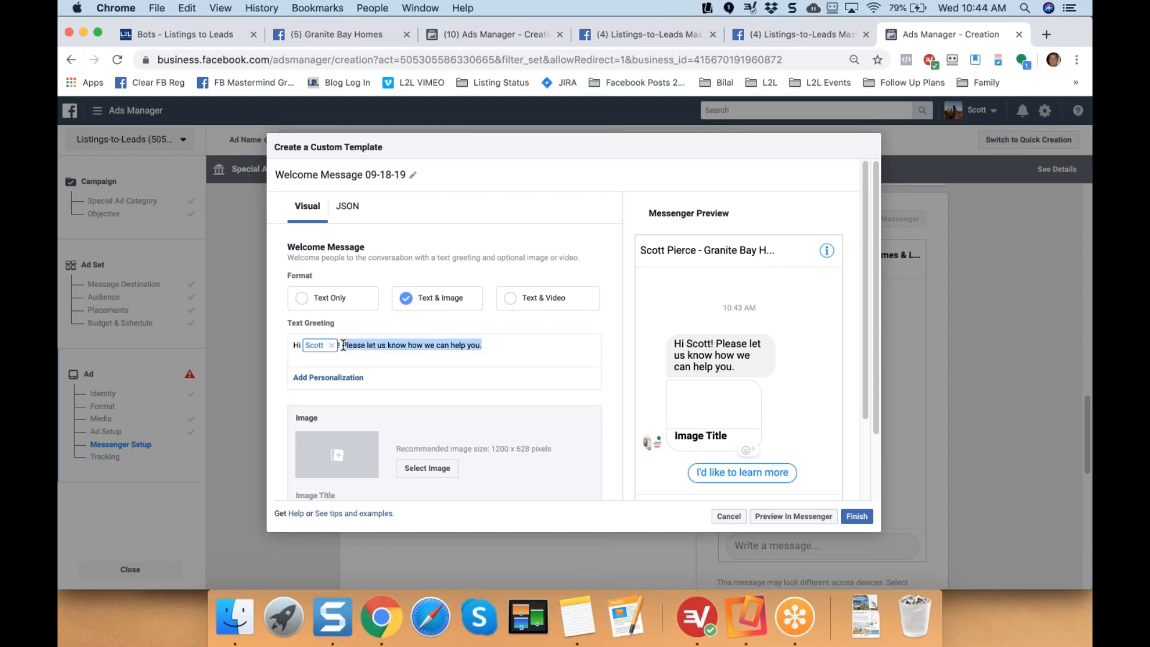
pyautogui.write('Please click below for your FREE home value estimate!')
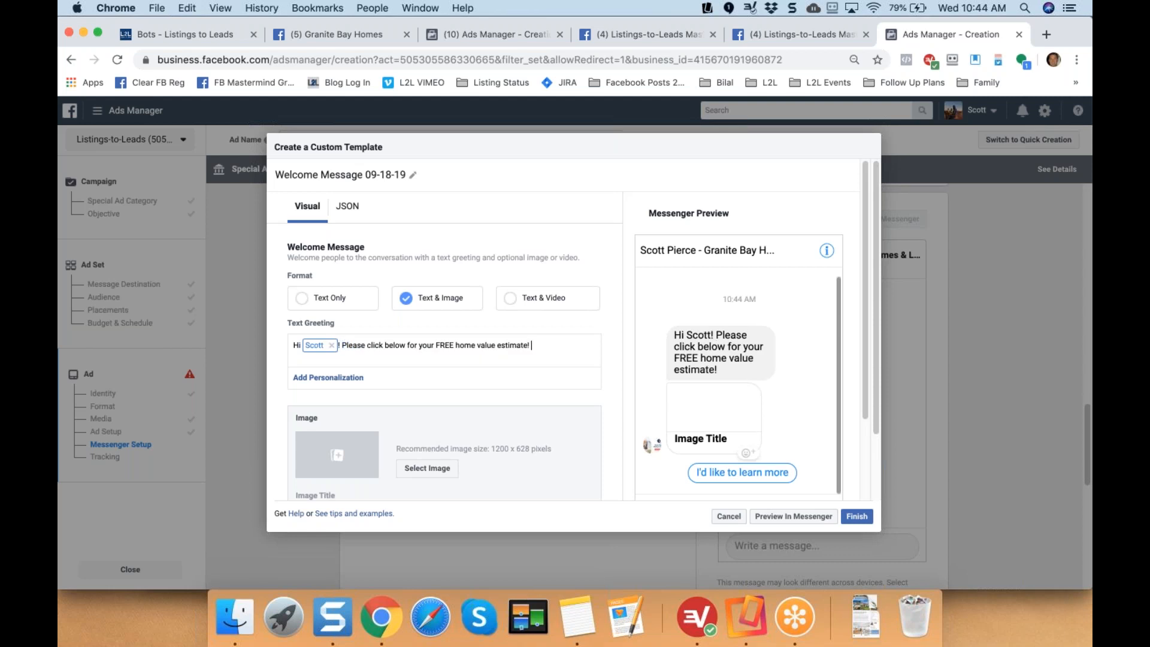
pyautogui.click(156, 7)
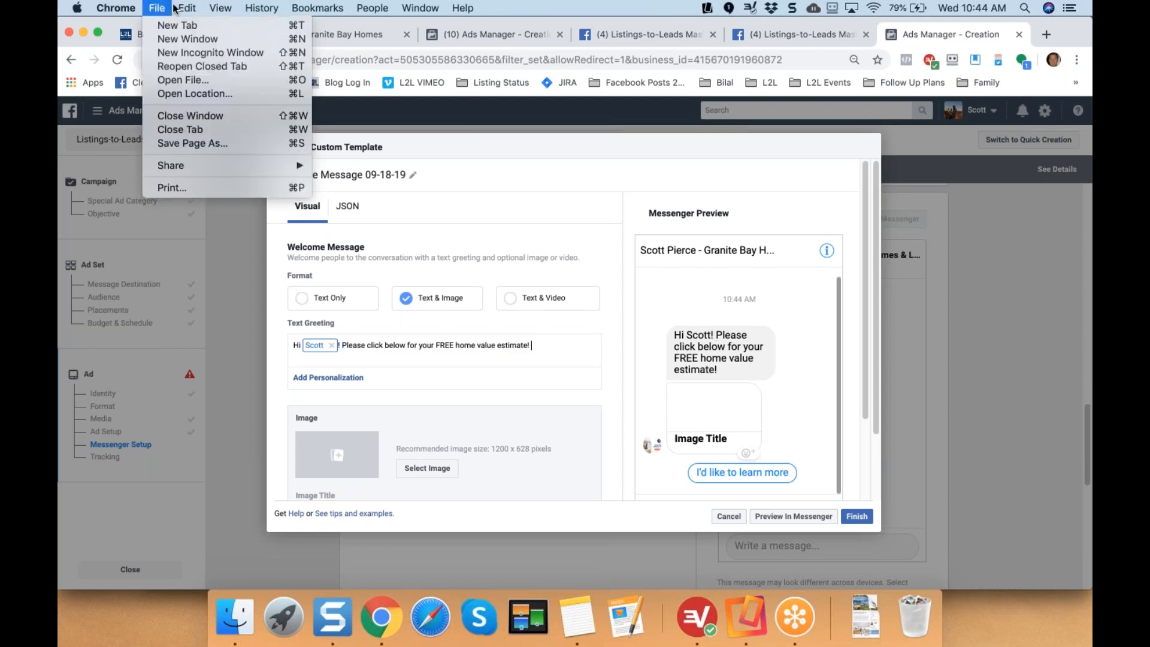
pyautogui.moveTo(187, 7)
pyautogui.click(225, 215)
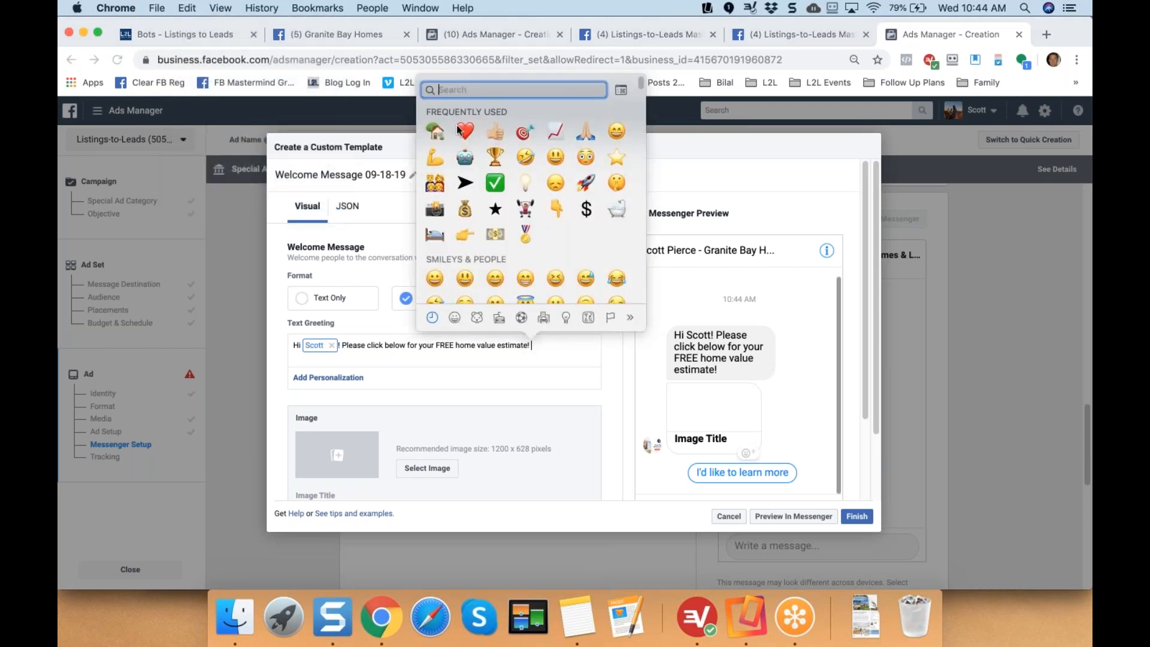
pyautogui.click(438, 135)
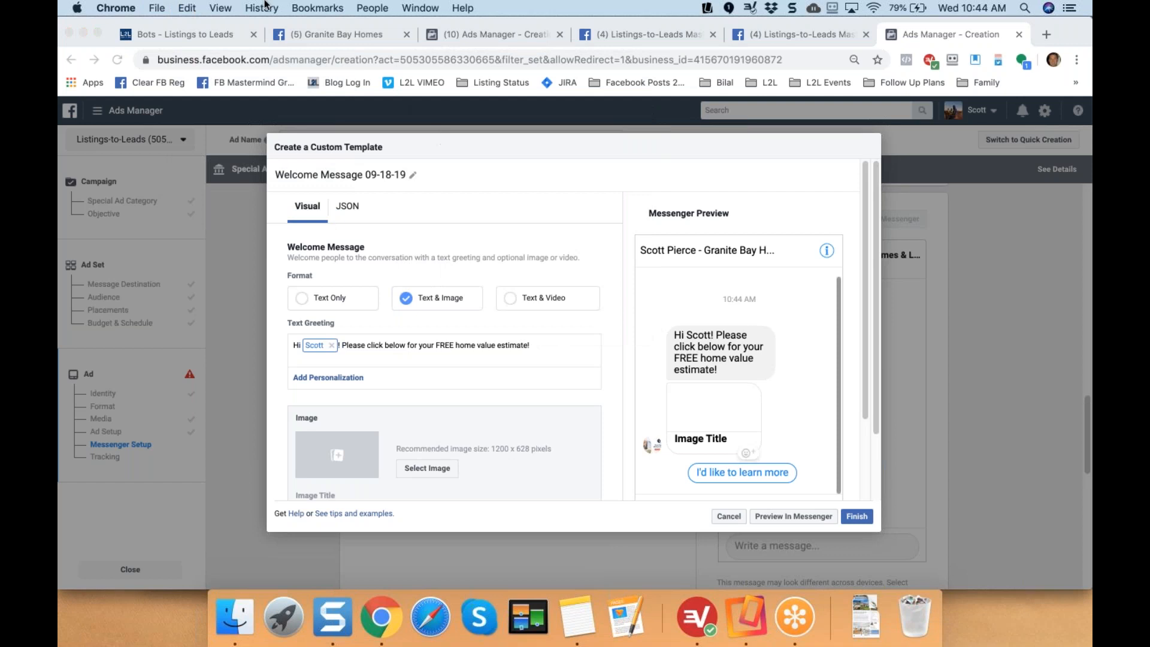
# Finish the greeting with chart and house emojis from Emoji & Symbols.
pyautogui.click(220, 8)
pyautogui.moveTo(190, 8)
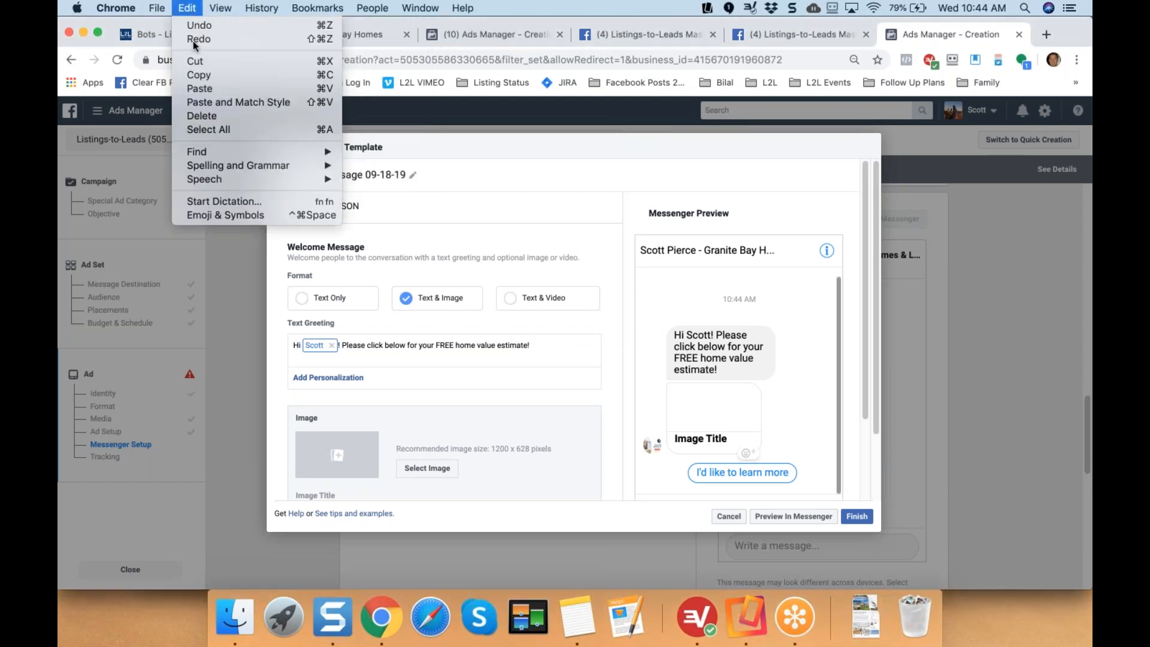
pyautogui.click(219, 215)
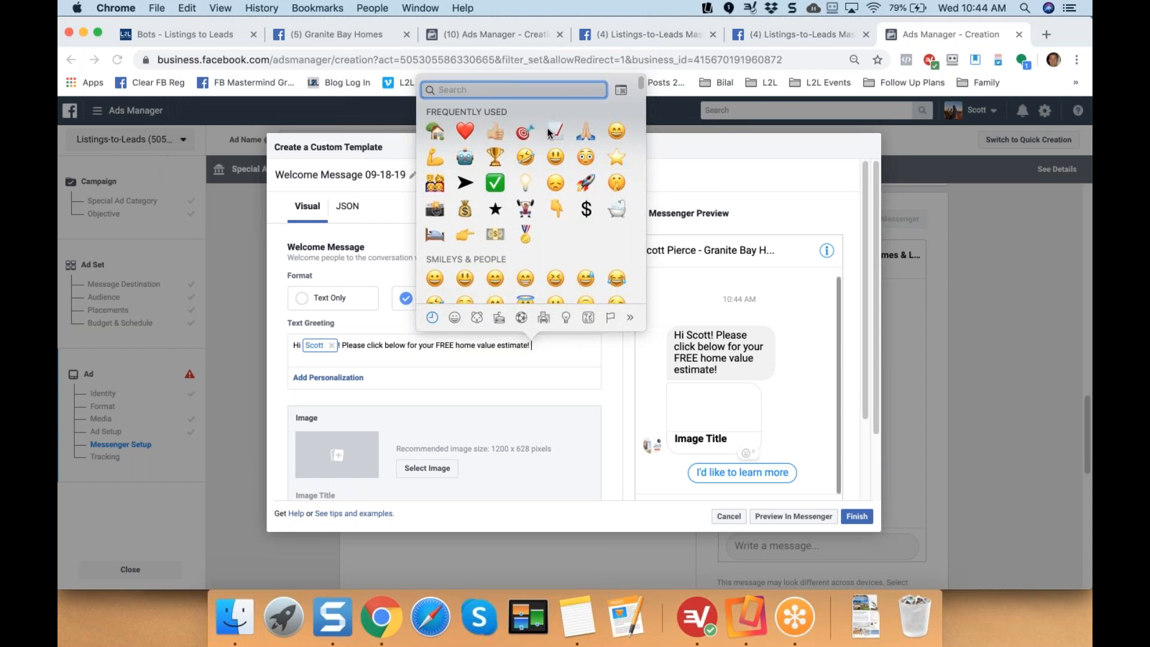
pyautogui.click(555, 132)
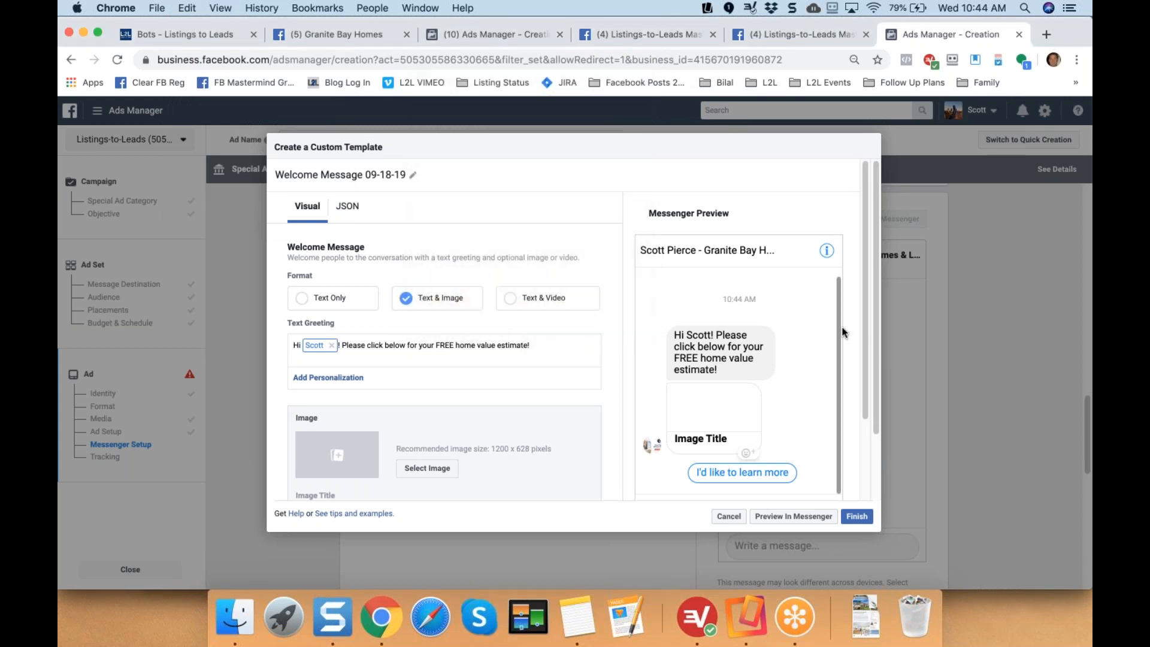
pyautogui.scroll(-1, 805, 402)
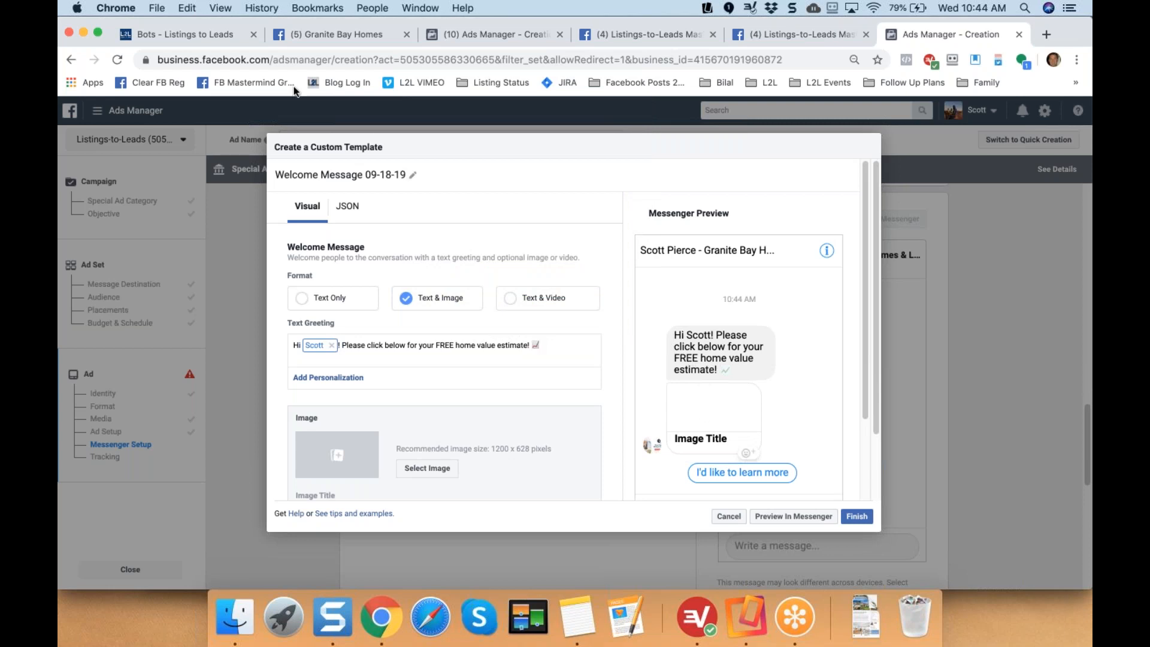
pyautogui.click(187, 8)
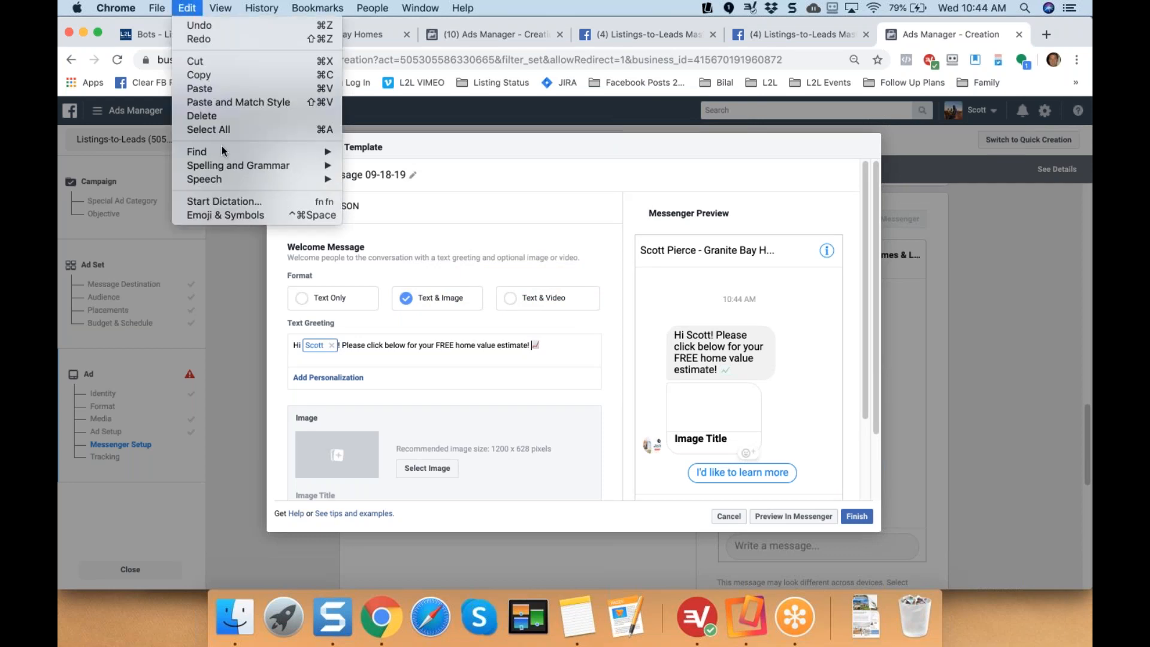
pyautogui.click(232, 216)
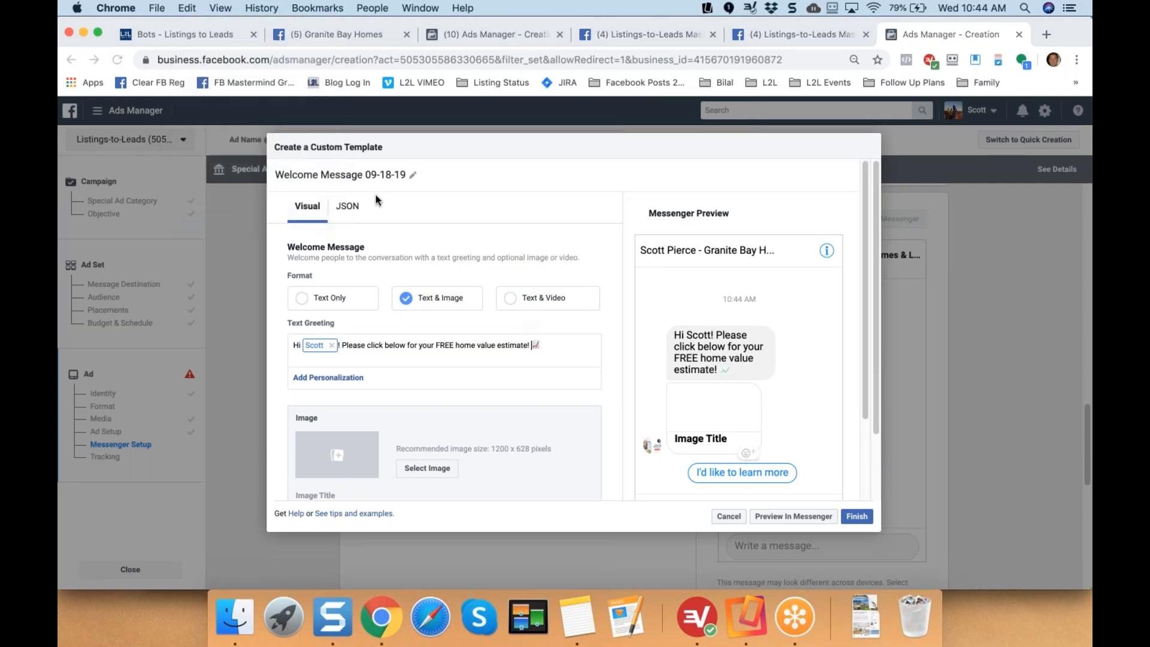
pyautogui.click(623, 375)
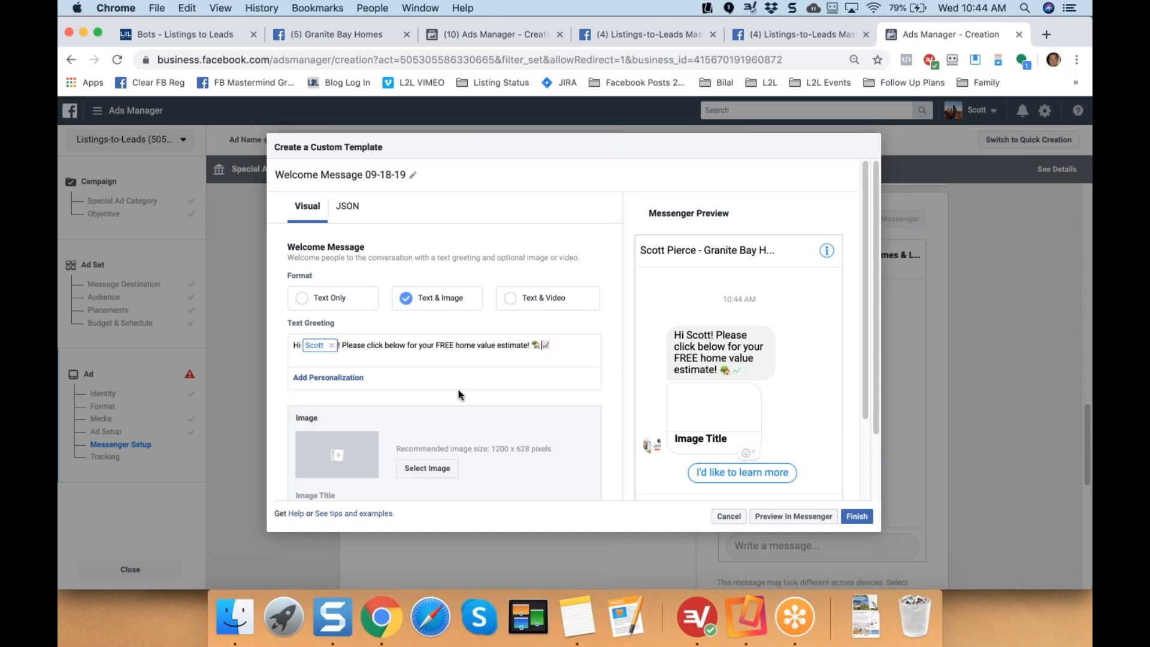
# Choose the just-sold listing graphic as the welcome message image.
pyautogui.click(328, 457)
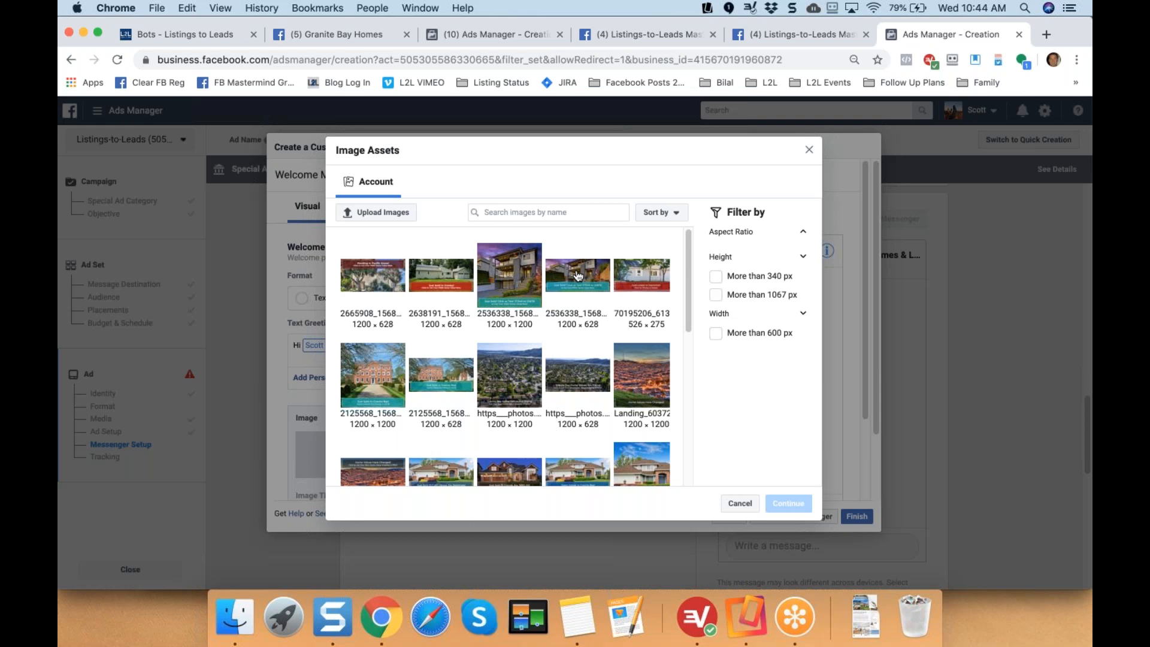
pyautogui.click(577, 275)
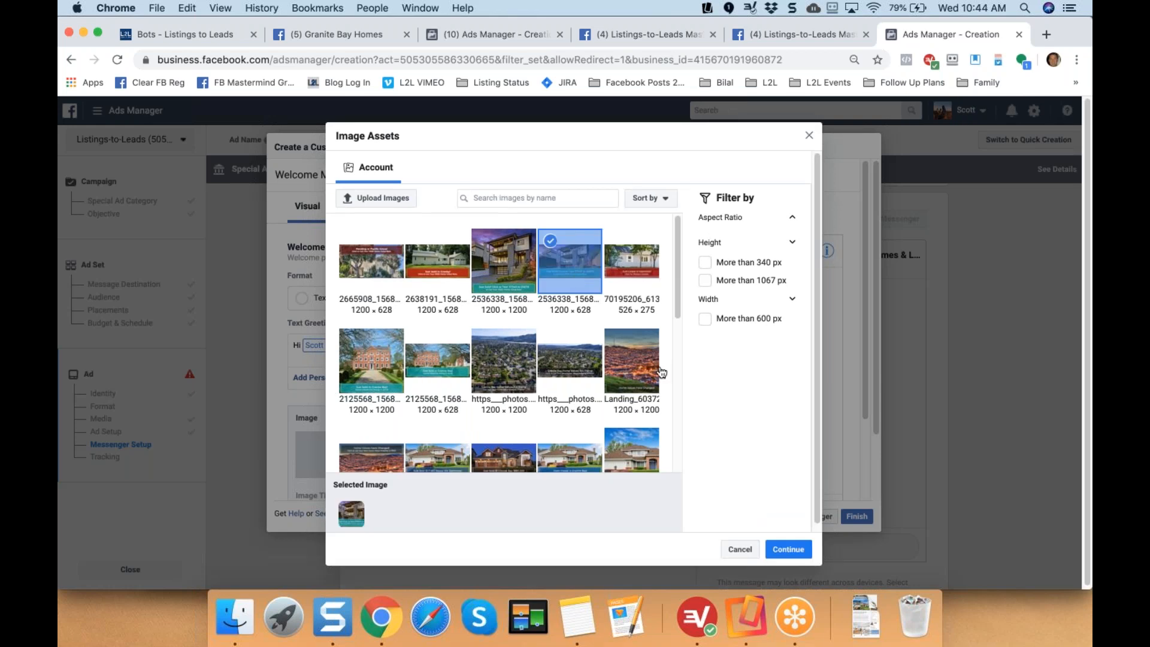
pyautogui.click(791, 549)
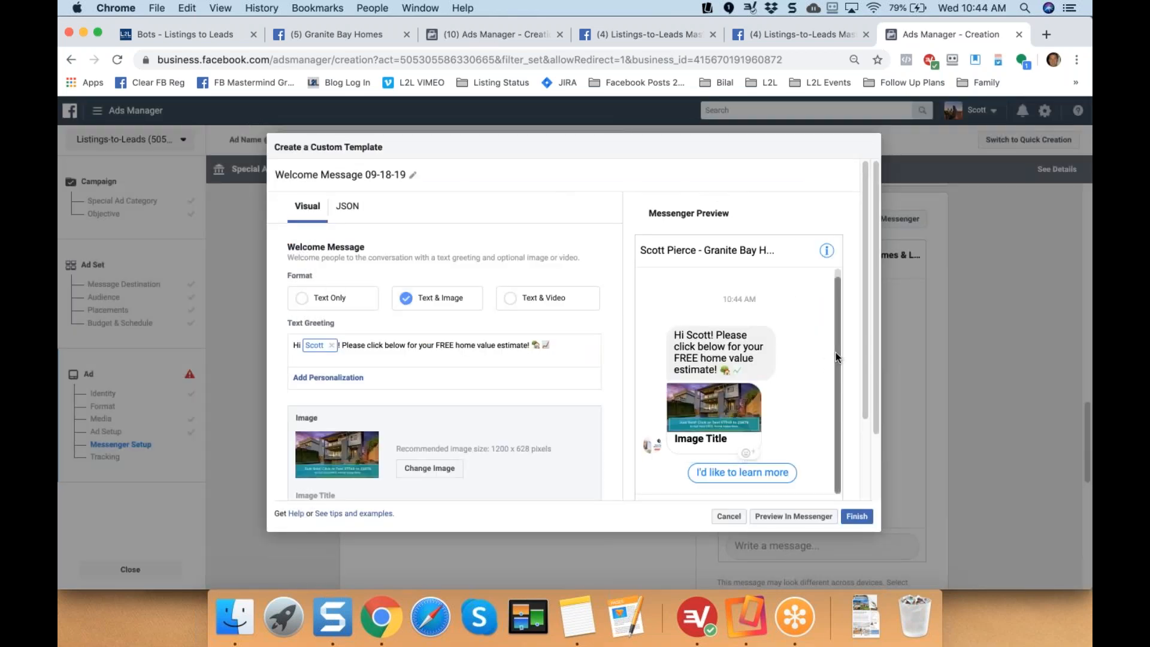
pyautogui.scroll(-2, 864, 453)
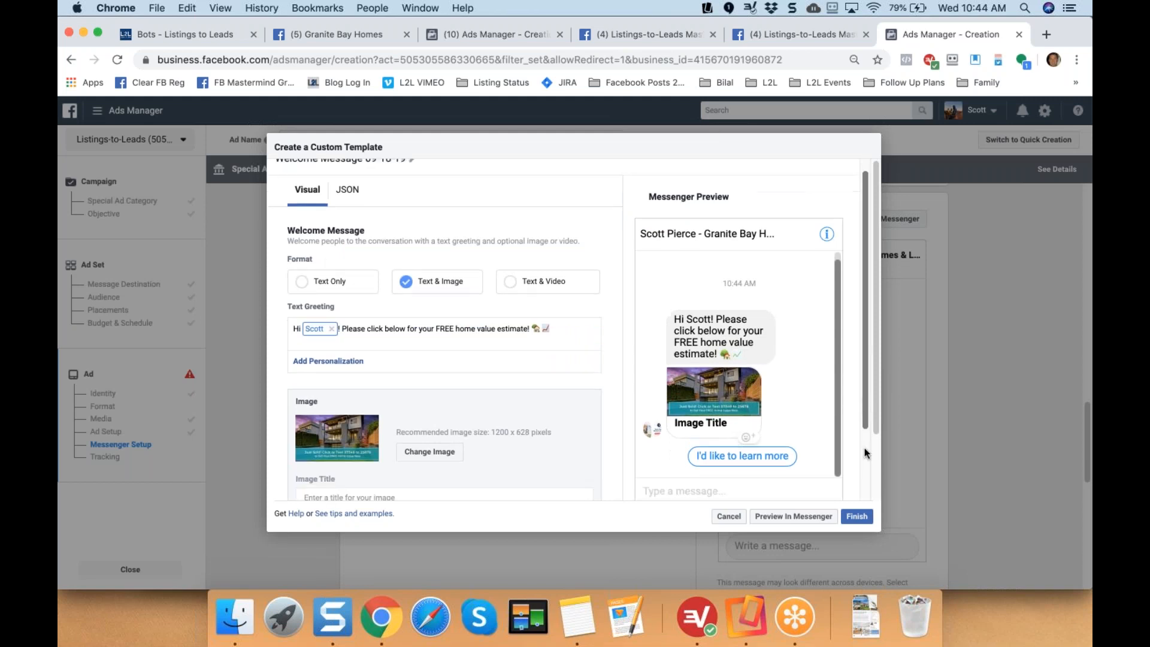
pyautogui.scroll(-5, 864, 454)
# Title the image 'Just Sold Above the Asking Price!'.
pyautogui.click(355, 386)
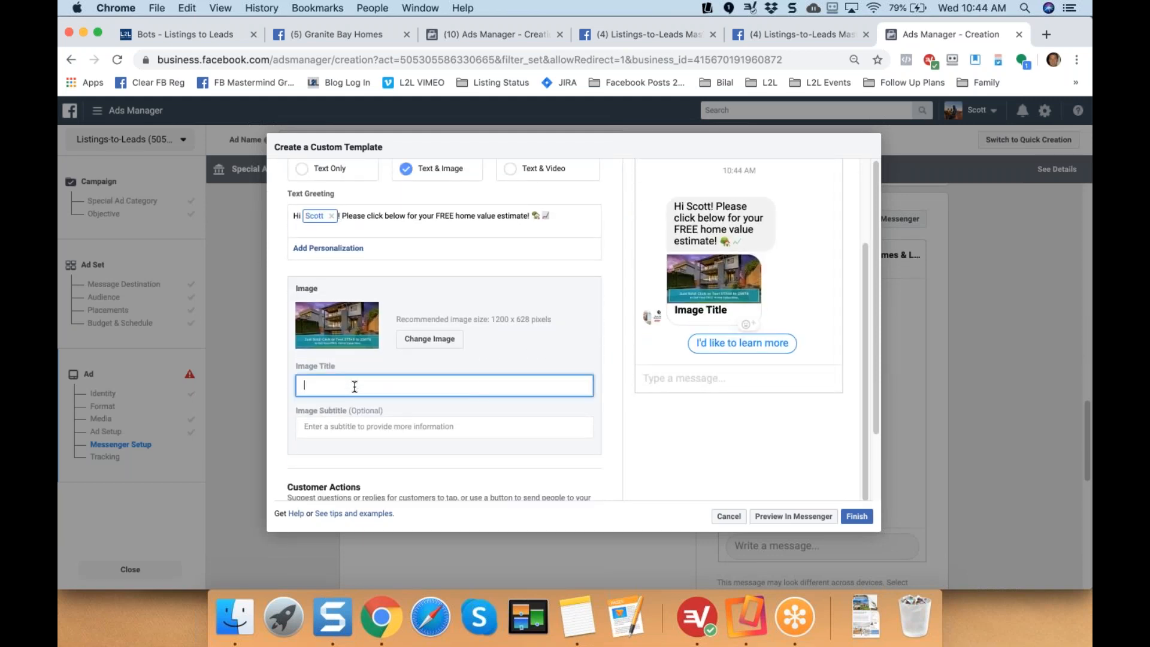
pyautogui.write('Just Sold Above the Ask')
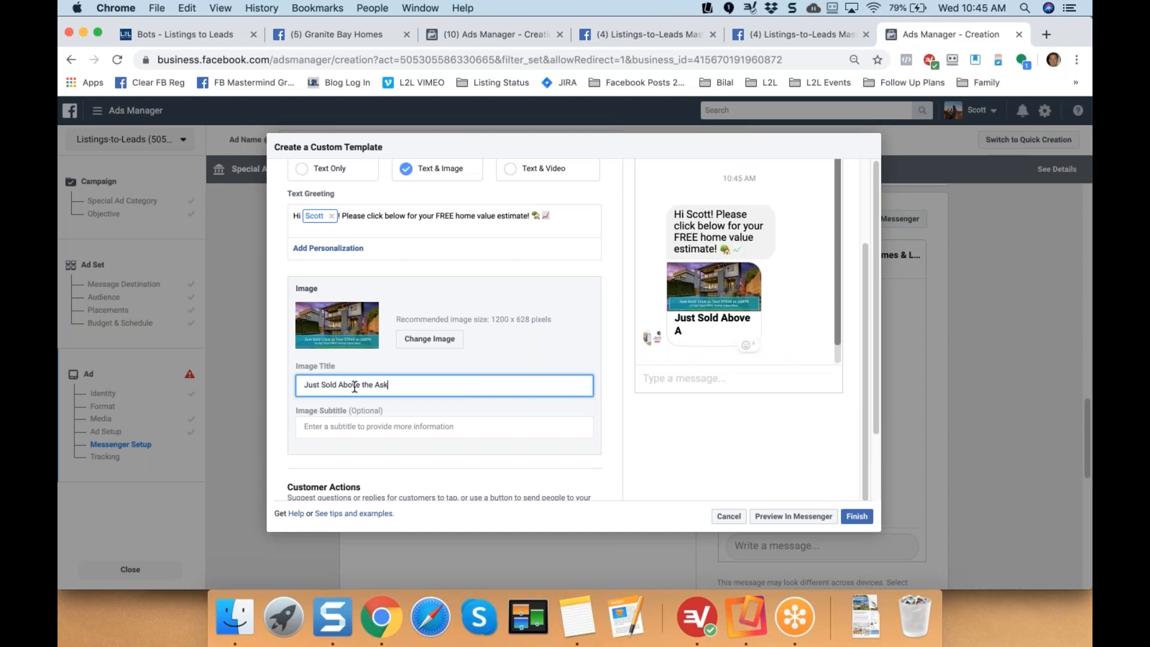
pyautogui.write('ing Price!')
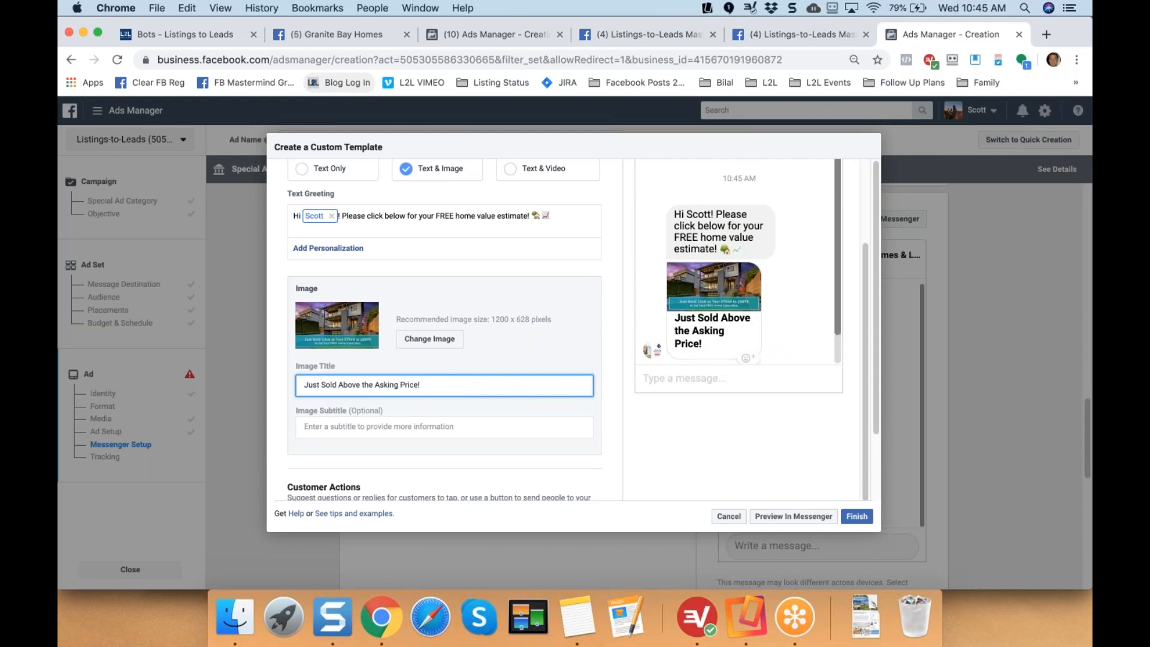
# Append house and grinning-face emojis to the image title.
pyautogui.click(188, 8)
pyautogui.click(209, 217)
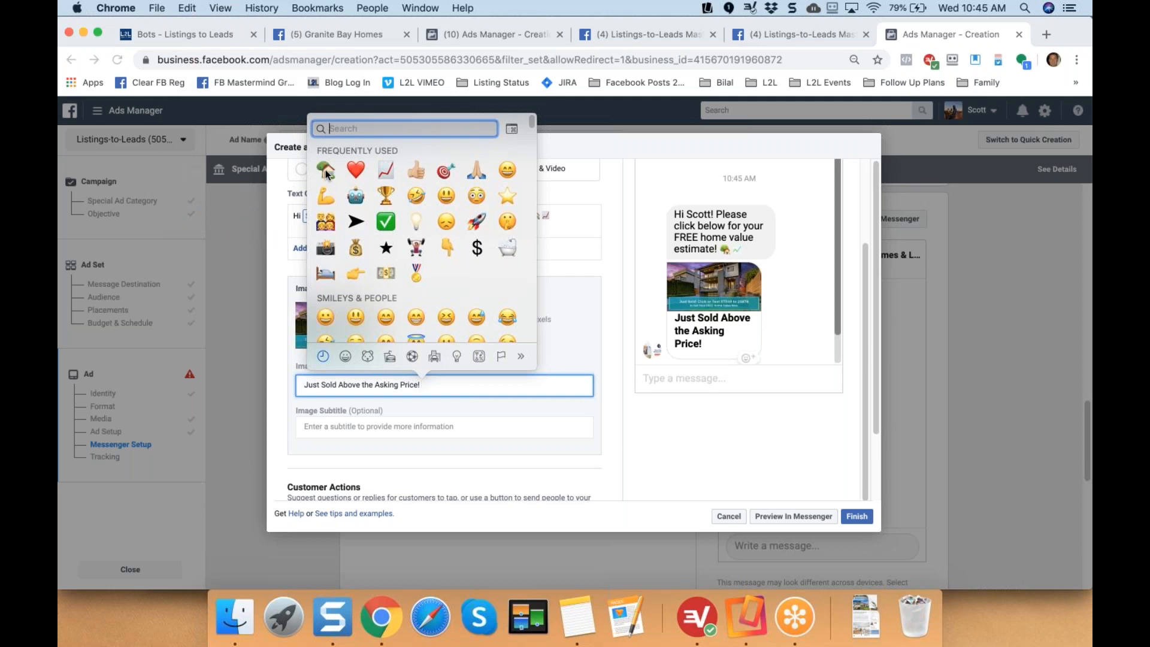
pyautogui.click(326, 170)
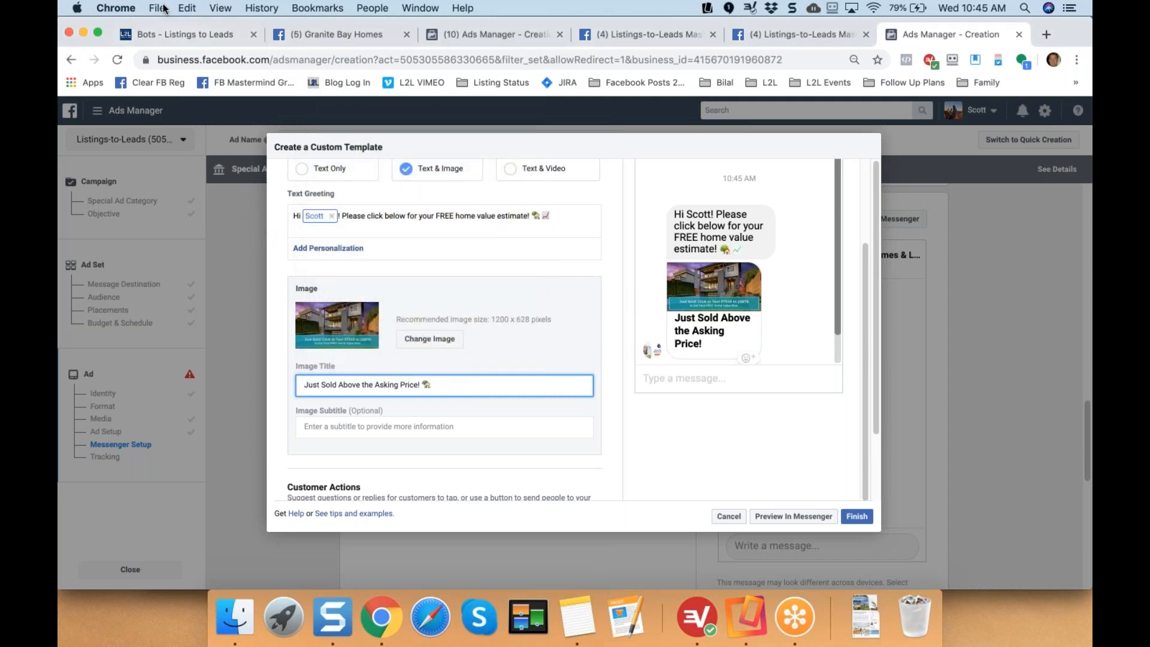
pyautogui.click(183, 7)
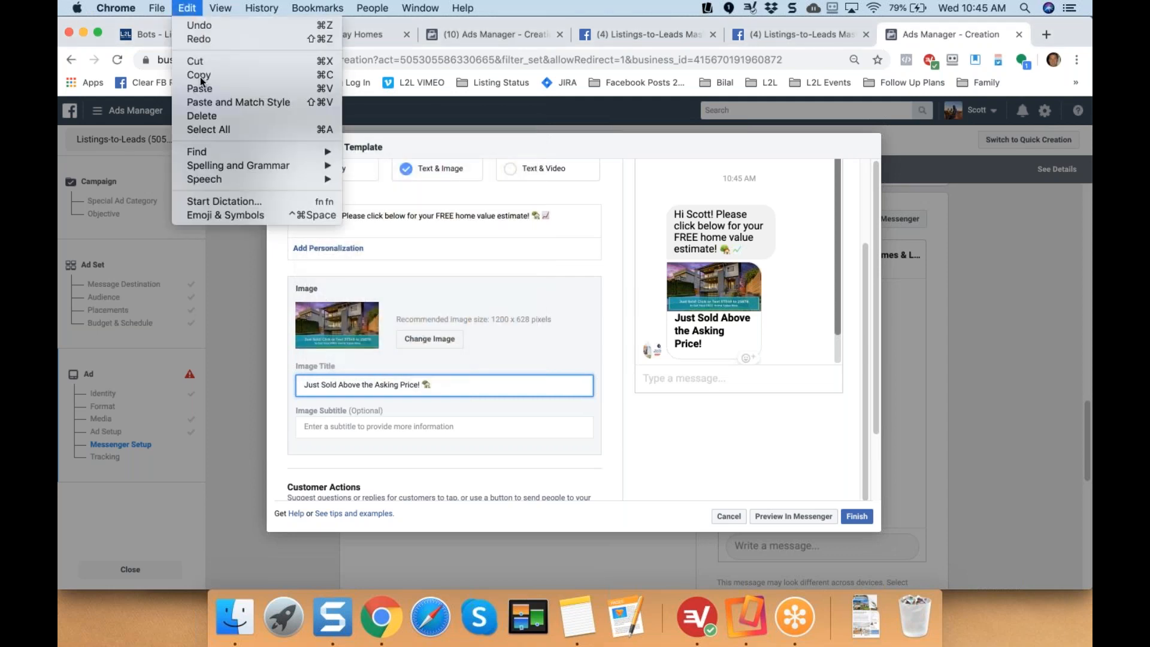
pyautogui.click(228, 214)
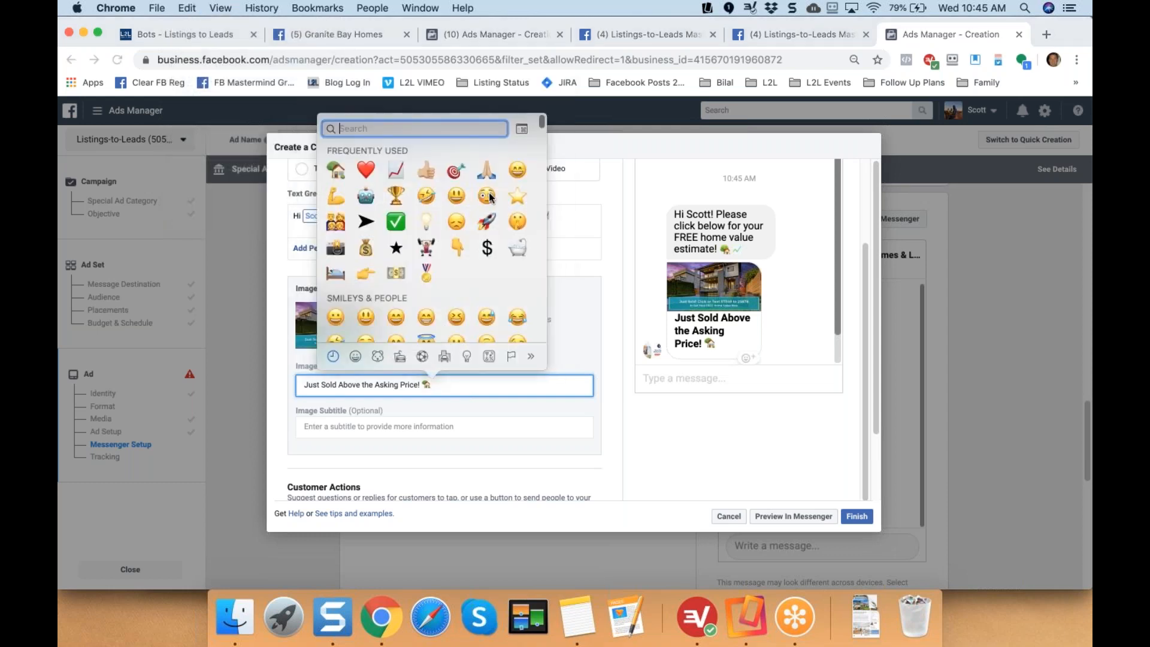
pyautogui.click(457, 195)
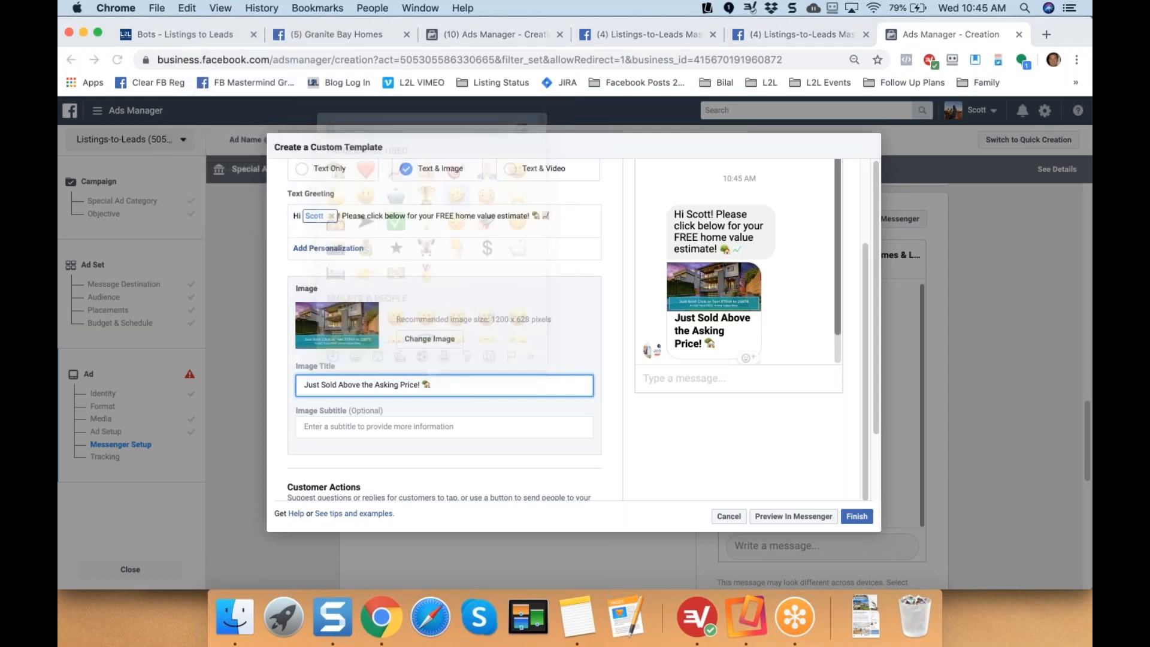
pyautogui.click(836, 253)
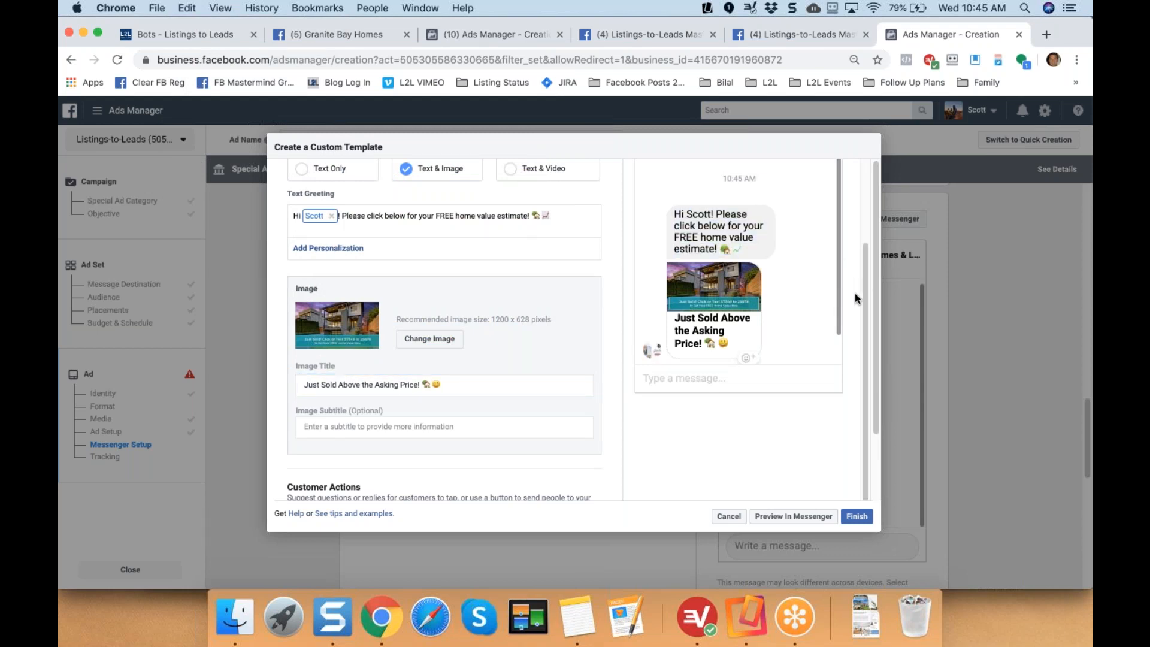
# Change Quick Reply #1's reply text to 'FREE Home Values NOW!'.
pyautogui.scroll(3, 863, 272)
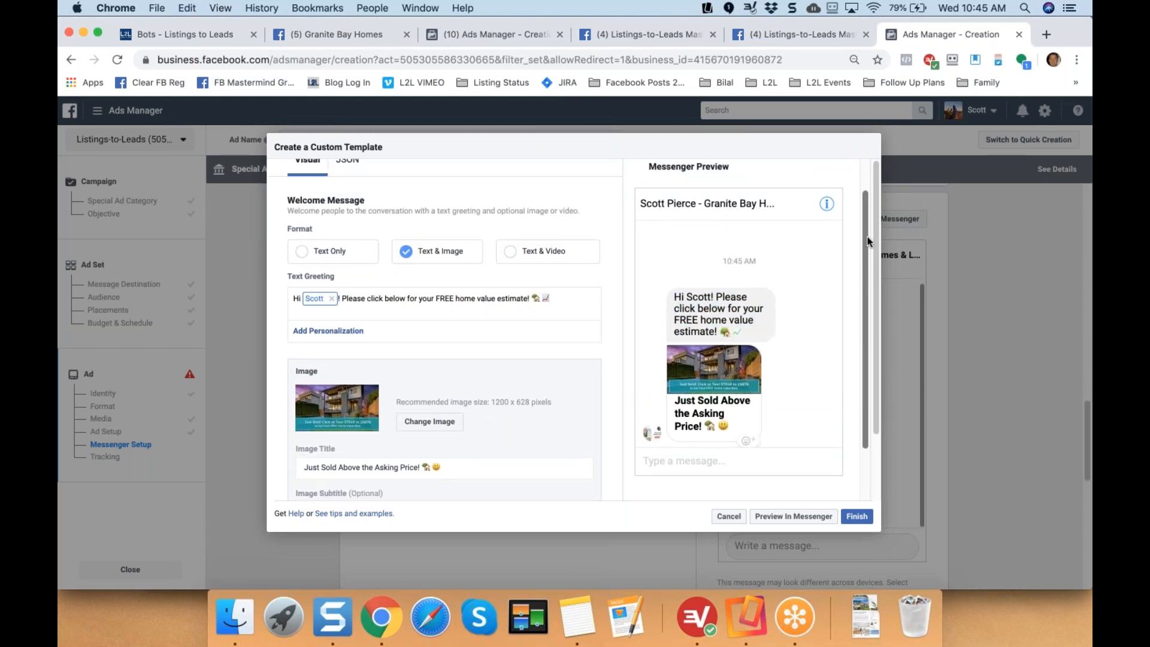
pyautogui.scroll(-3, 868, 251)
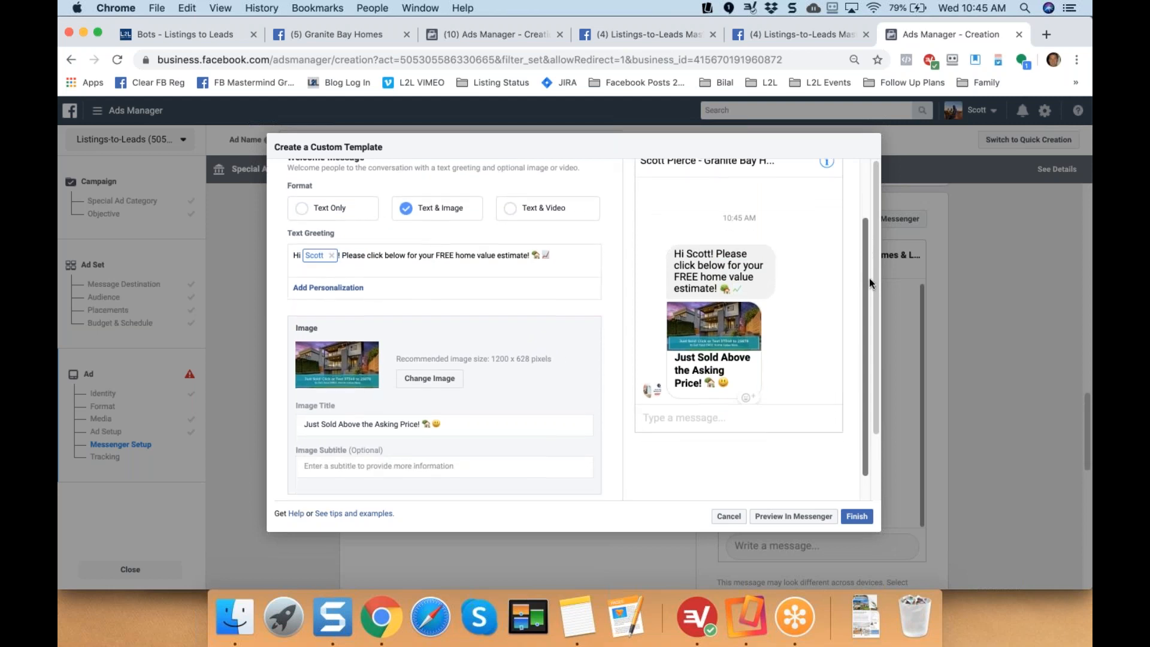
pyautogui.moveTo(875, 294); pyautogui.dragTo(874, 354)
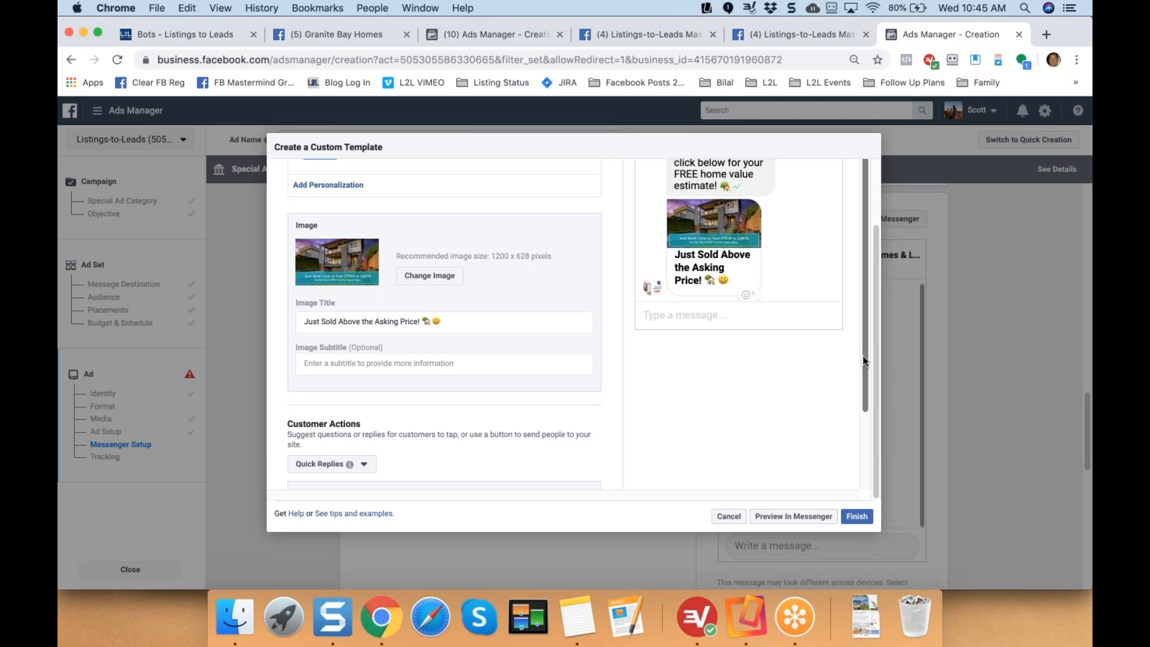
pyautogui.scroll(-5, 862, 354)
pyautogui.moveTo(292, 306); pyautogui.dragTo(340, 311)
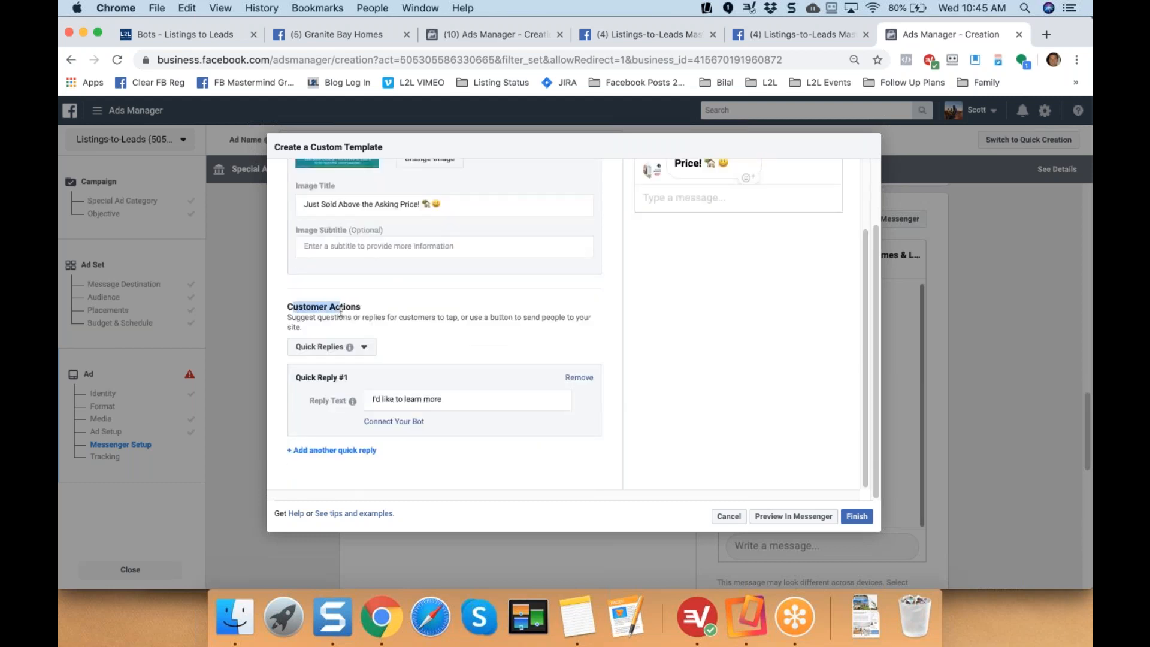
pyautogui.click(450, 400)
pyautogui.press('BackSpace')
pyautogui.press('BackSpace')
pyautogui.press('BackSpace')
pyautogui.press('BackSpace')
pyautogui.press('BackSpace')
pyautogui.press('BackSpace')
pyautogui.press('BackSpace')
pyautogui.press('BackSpace')
pyautogui.press('BackSpace')
pyautogui.press('BackSpace')
pyautogui.press('BackSpace')
pyautogui.press('BackSpace')
pyautogui.press('BackSpace')
pyautogui.press('BackSpace')
pyautogui.press('BackSpace')
pyautogui.press('BackSpace')
pyautogui.press('BackSpace')
pyautogui.press('BackSpace')
pyautogui.press('BackSpace')
pyautogui.press('BackSpace')
pyautogui.press('BackSpace')
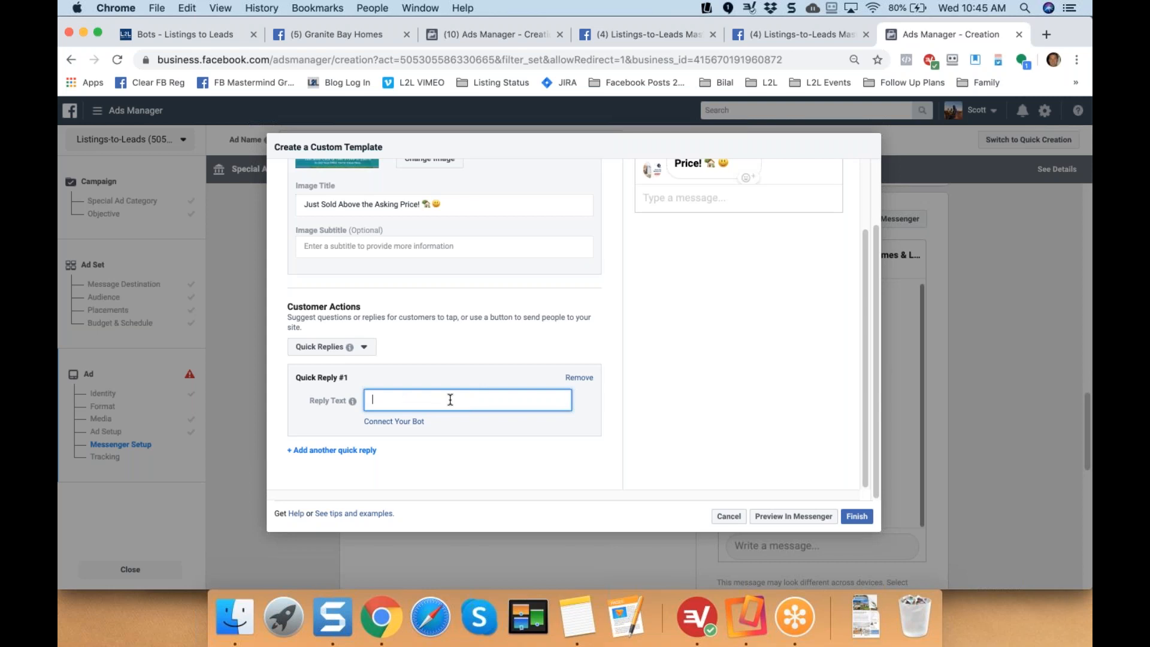
pyautogui.write('GET')
pyautogui.press('BackSpace')
pyautogui.press('BackSpace')
pyautogui.write('FREE Home Values NOW!')
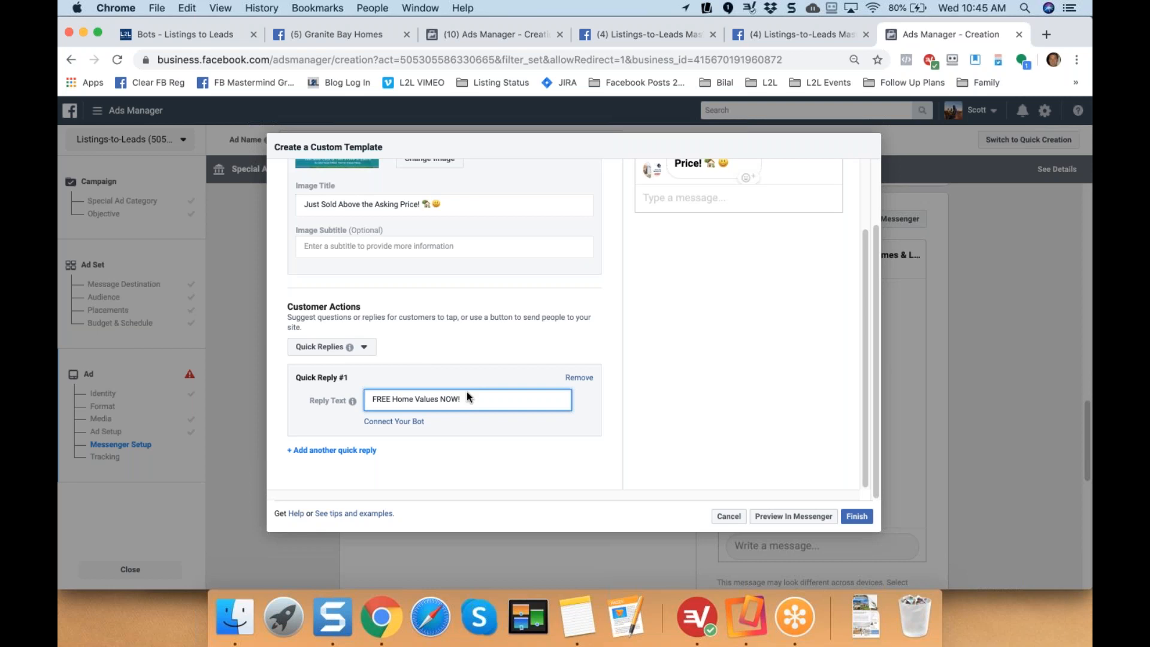
# Add house and chart emojis after the quick reply text.
pyautogui.click(187, 8)
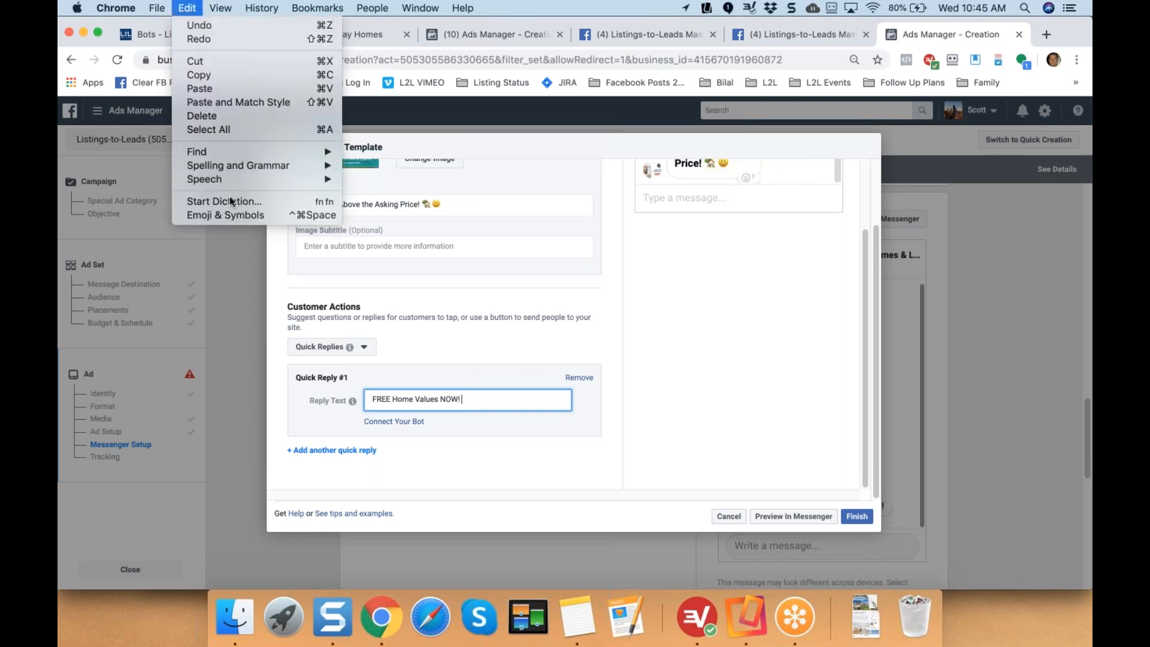
pyautogui.click(232, 218)
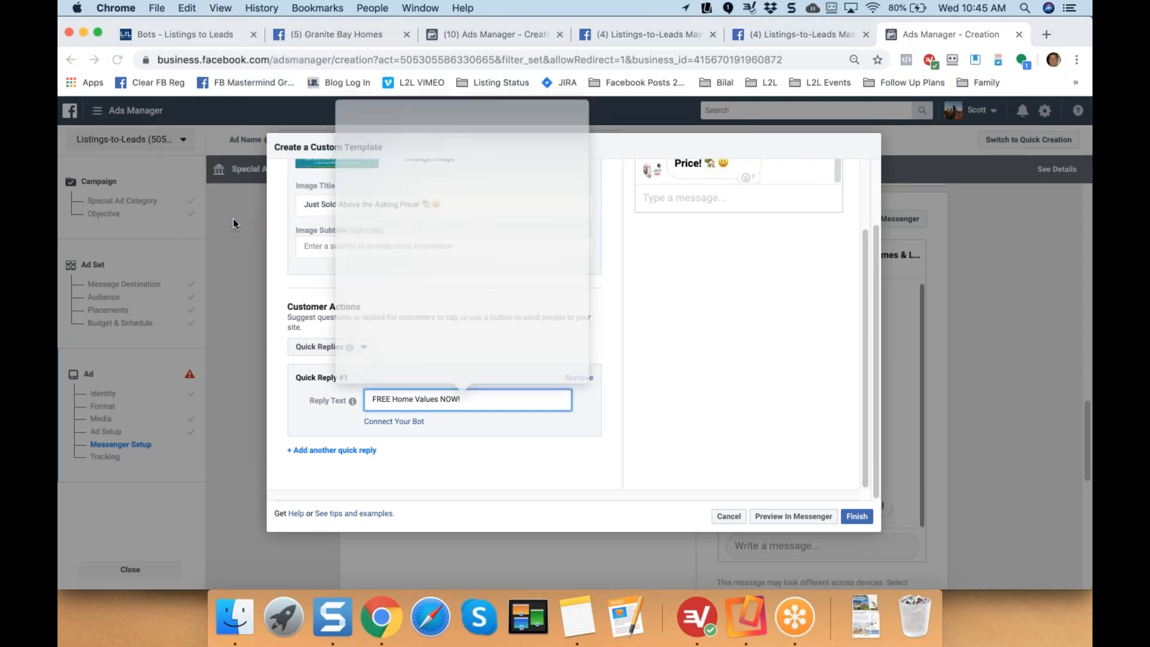
pyautogui.click(367, 190)
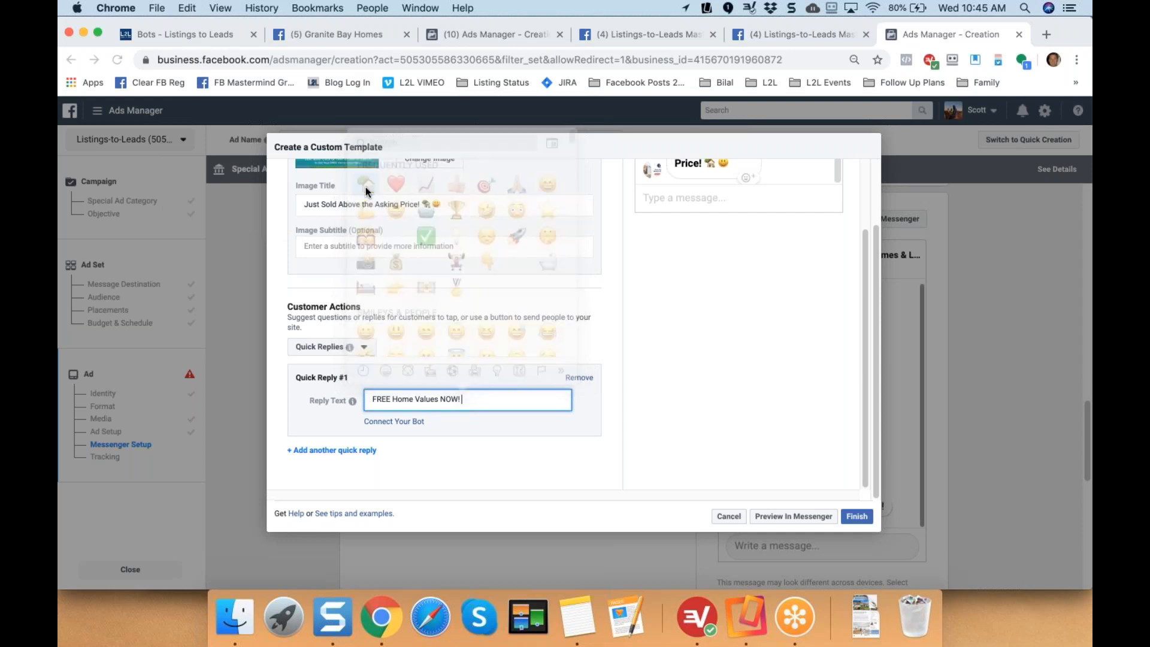
pyautogui.click(187, 7)
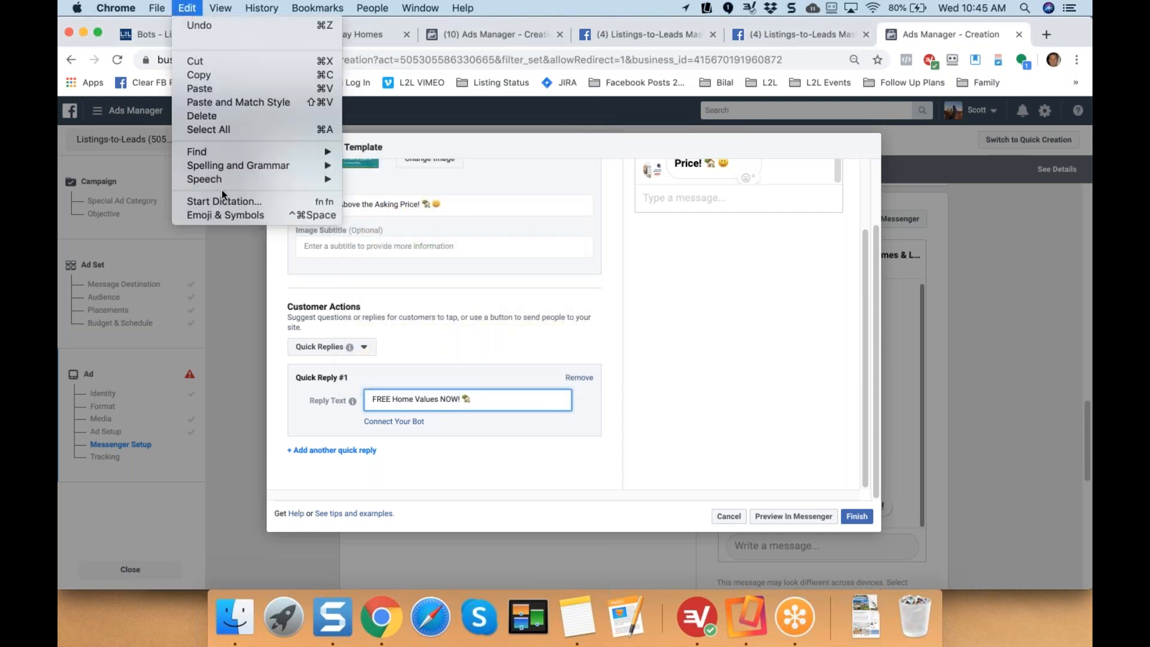
pyautogui.click(228, 214)
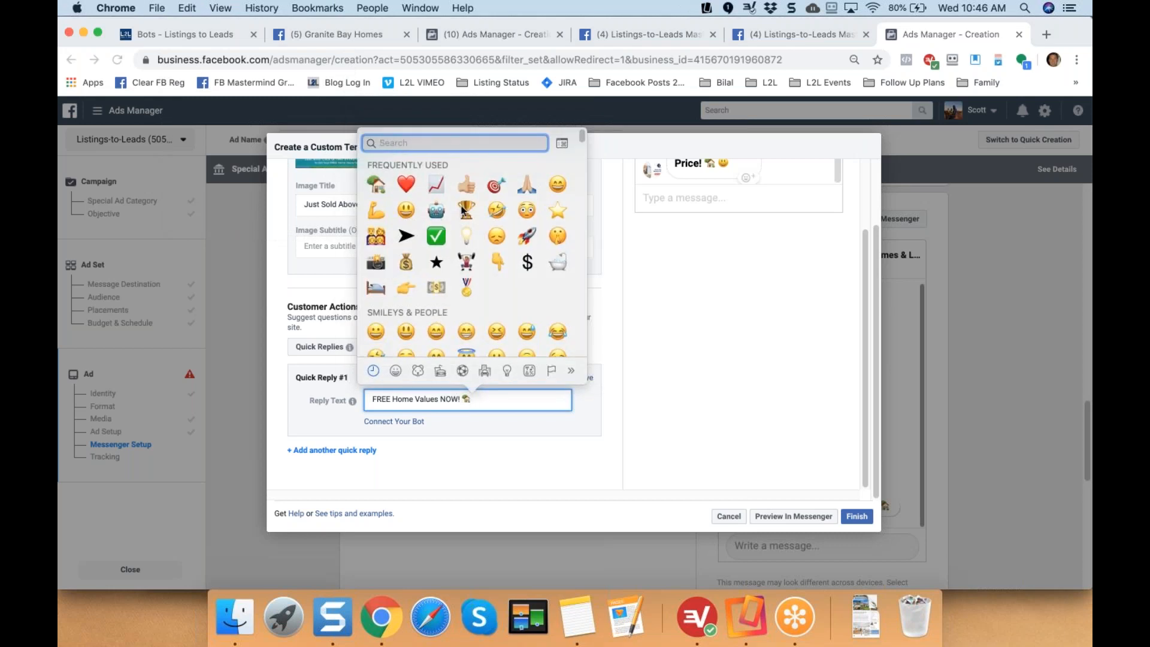
pyautogui.click(436, 185)
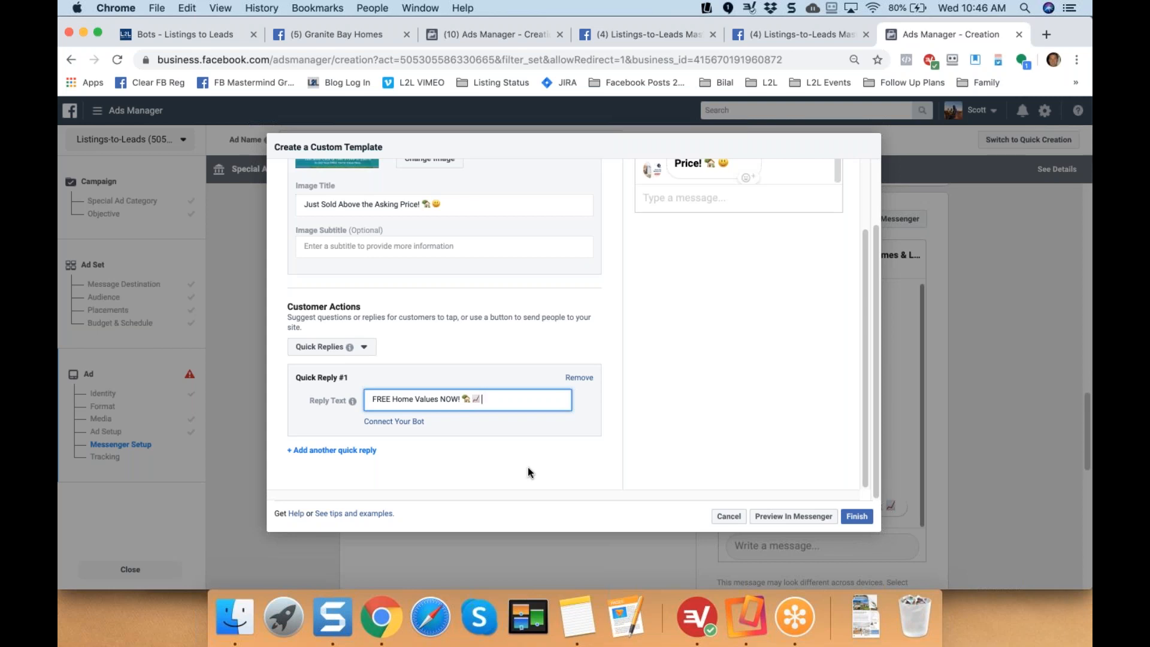
pyautogui.scroll(5, 861, 412)
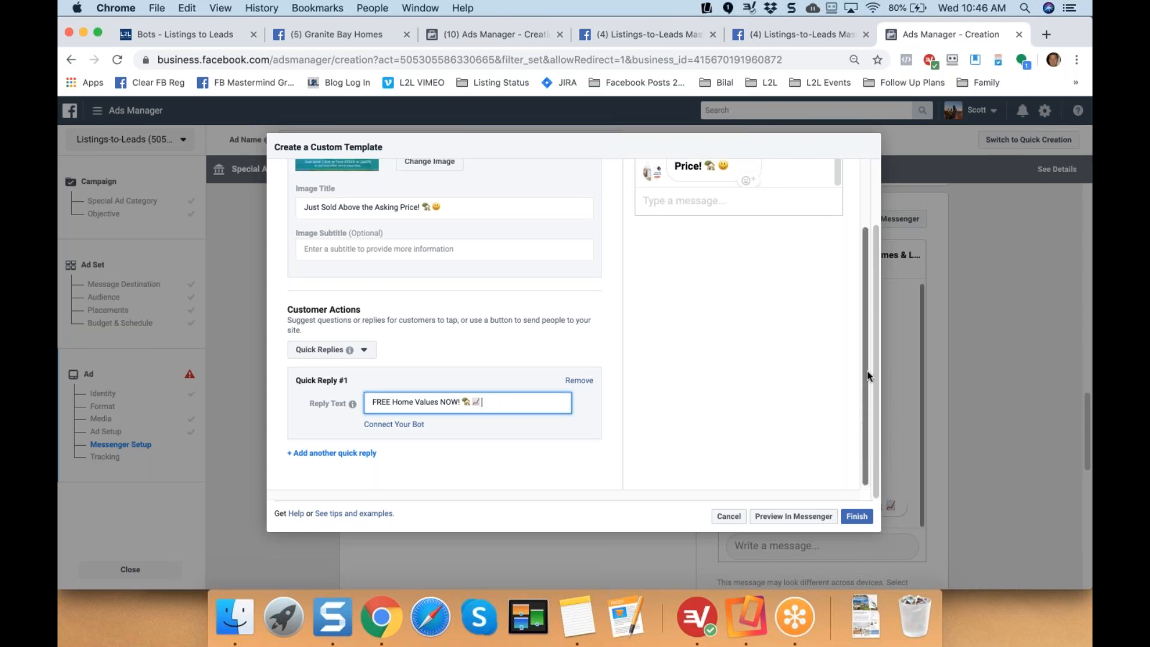
pyautogui.scroll(-2, 837, 269)
pyautogui.moveTo(875, 299); pyautogui.dragTo(878, 206)
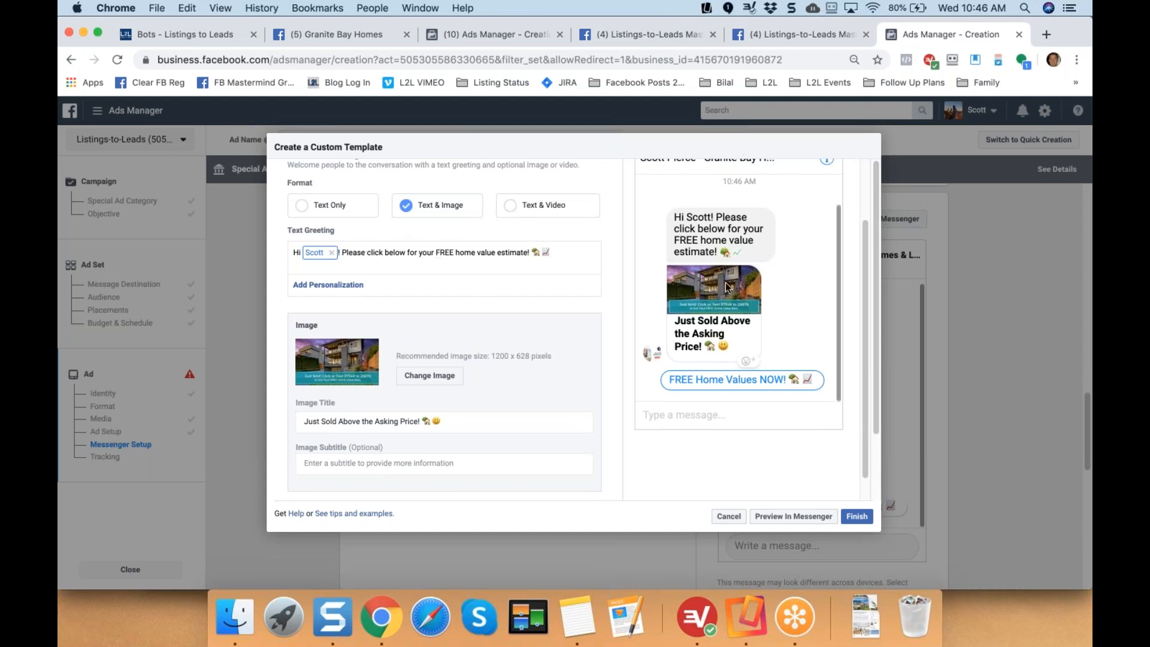
pyautogui.scroll(-5, 865, 286)
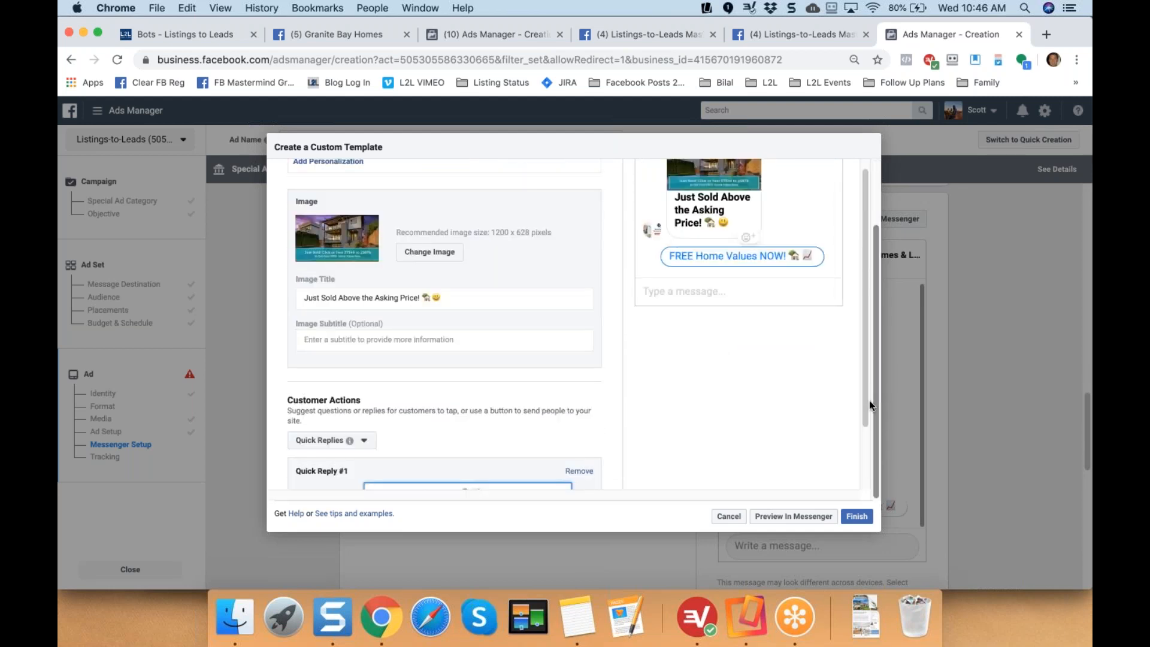
pyautogui.scroll(-1, 861, 486)
pyautogui.scroll(-3, 861, 486)
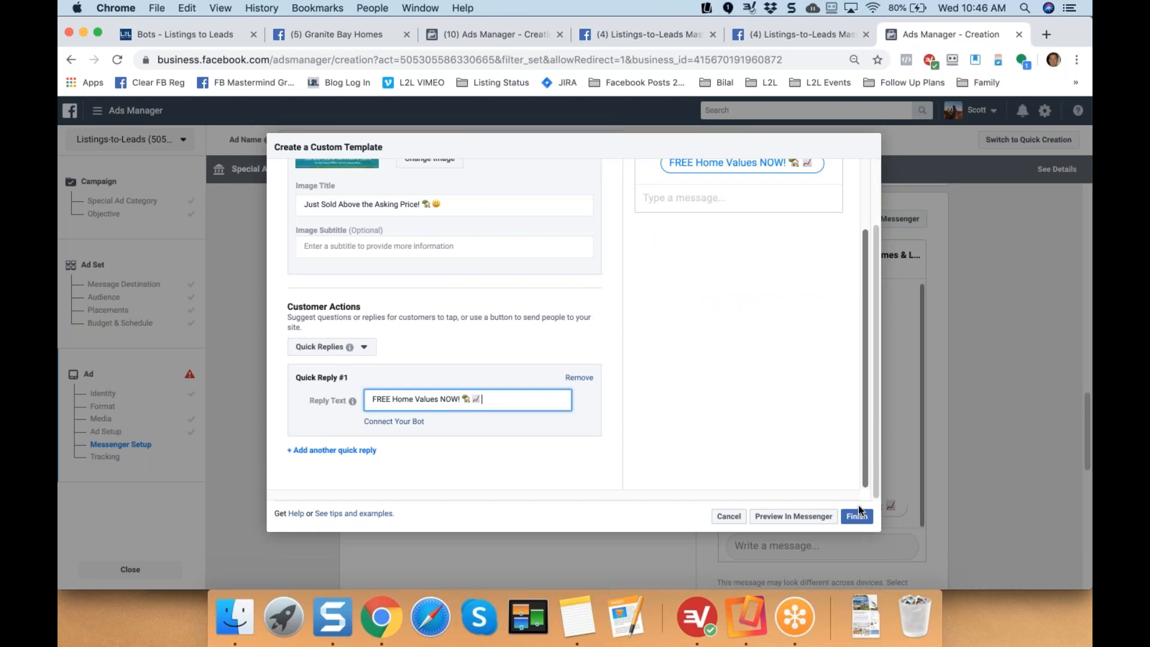
# Connect Quick Reply #1 to the bot with the payload 'valuation'.
pyautogui.click(394, 425)
pyautogui.click(411, 435)
pyautogui.write('val')
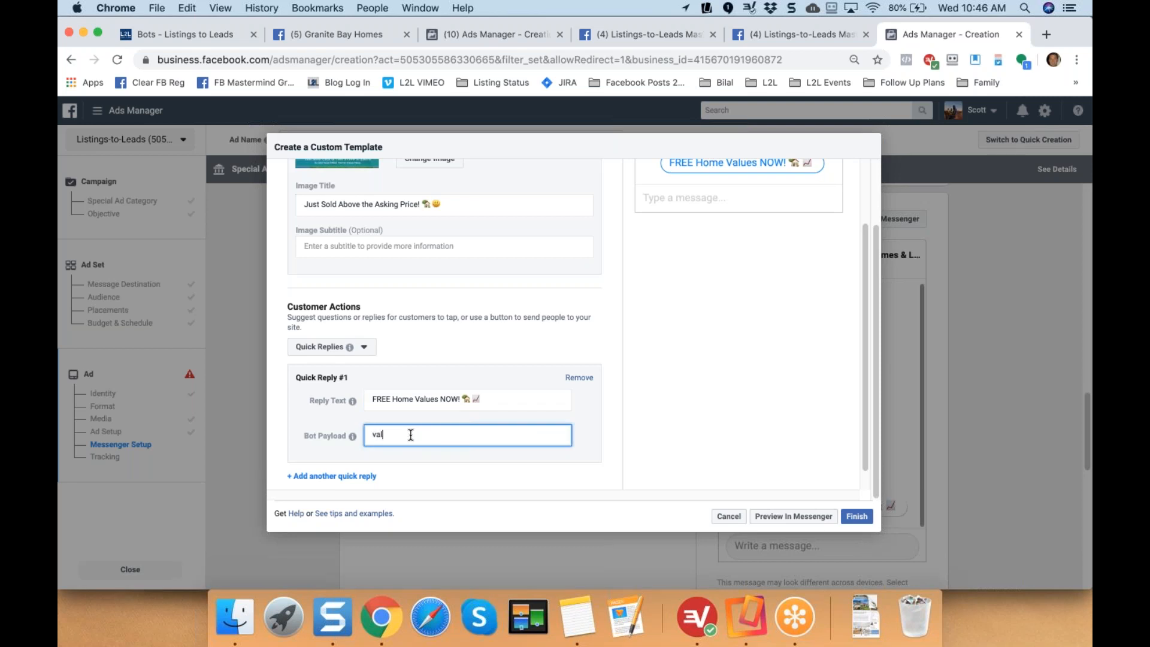
pyautogui.write('uation')
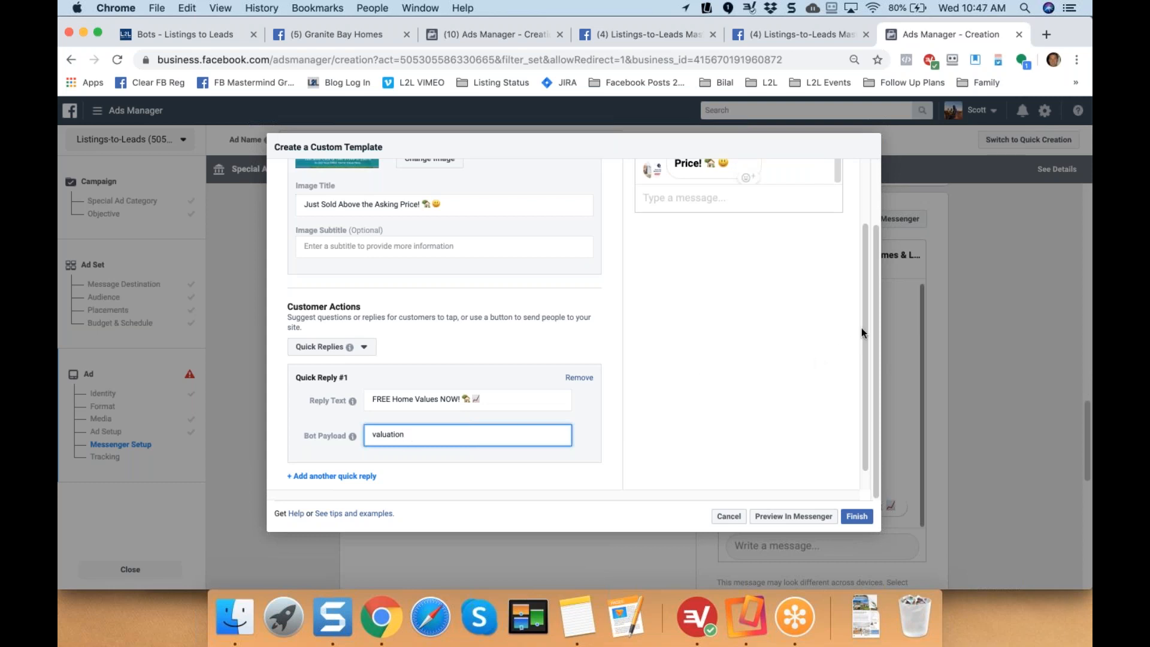
pyautogui.scroll(5, 871, 239)
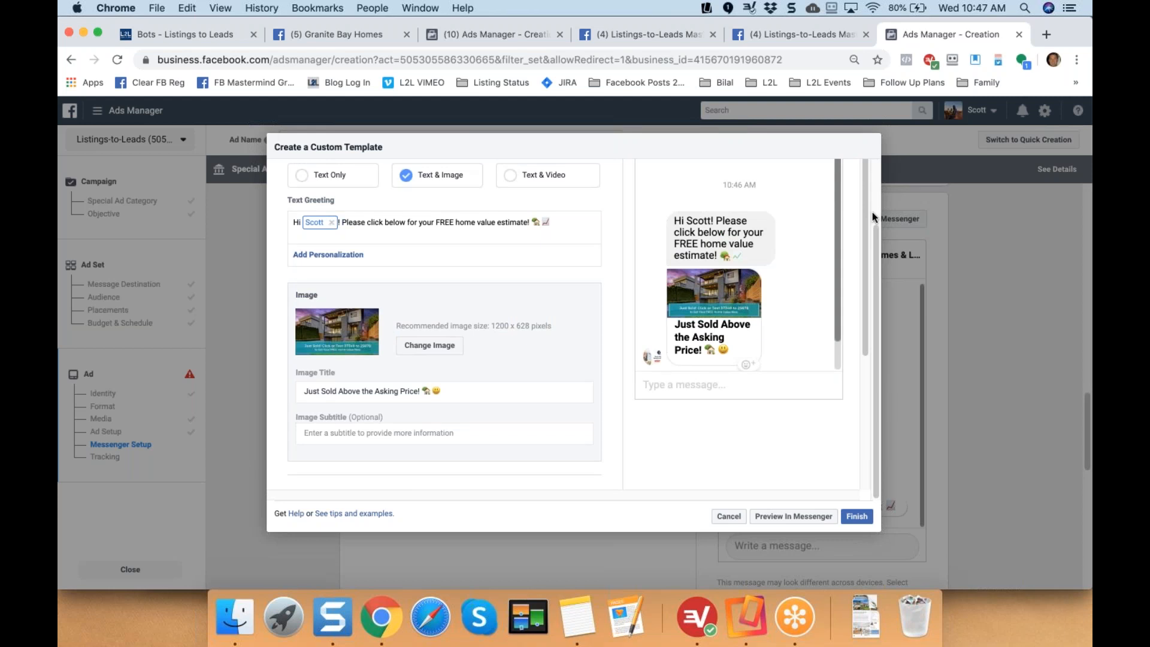
# Send the welcome template preview to Messenger and bring up Reflector 3 to mirror the phone.
pyautogui.click(786, 516)
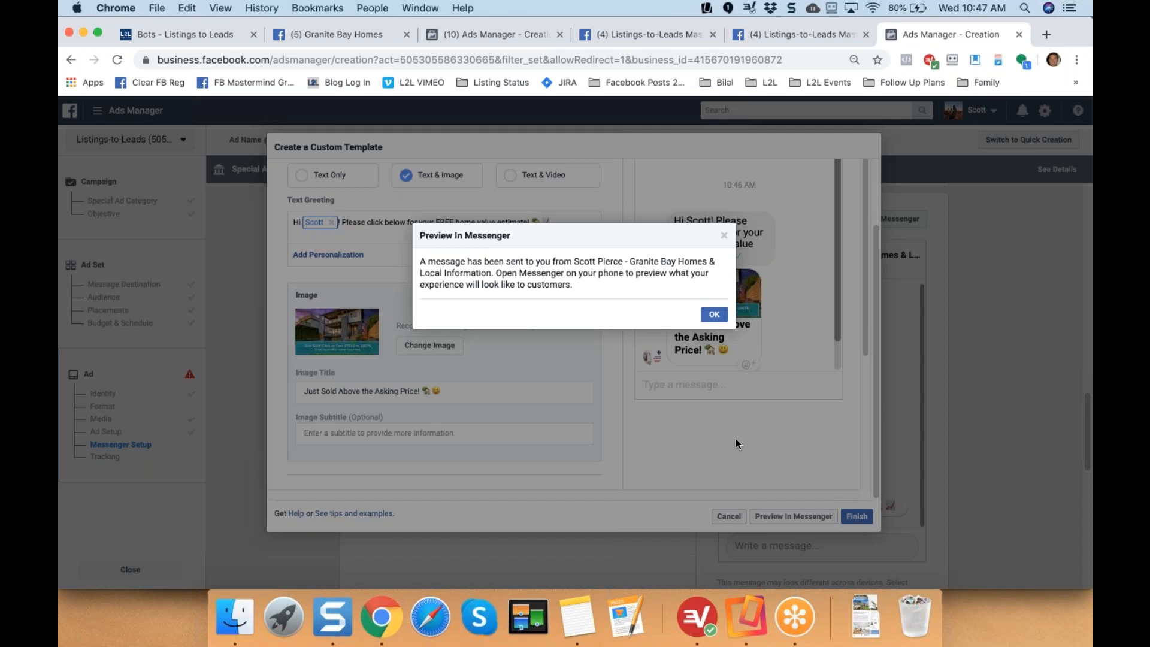
pyautogui.click(742, 612)
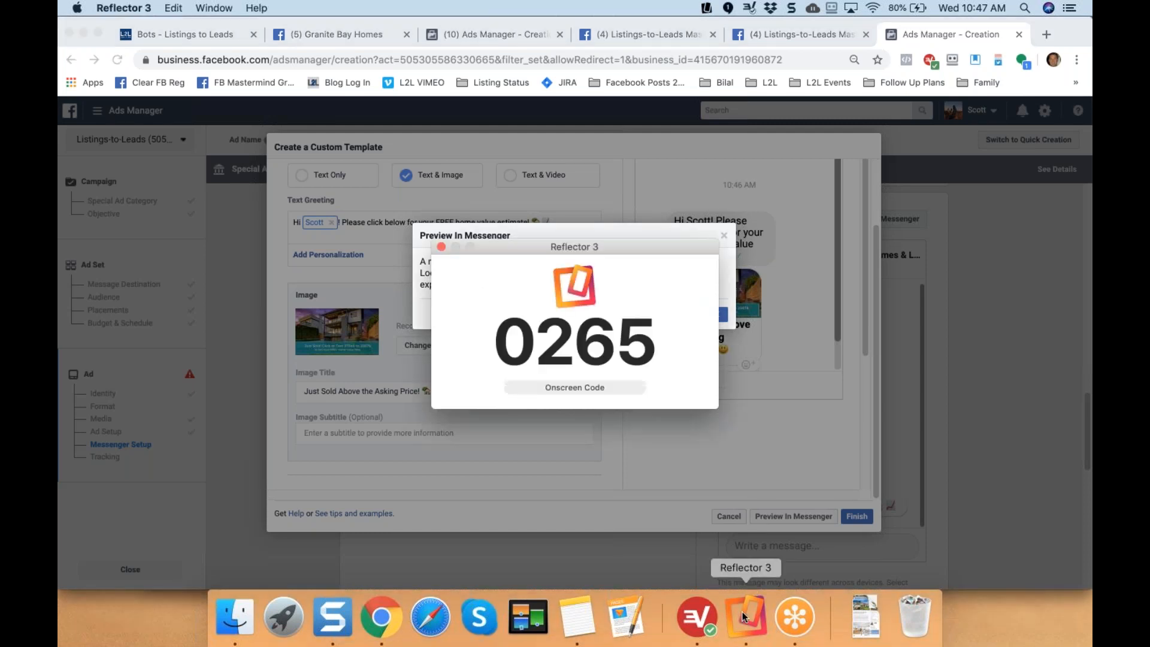
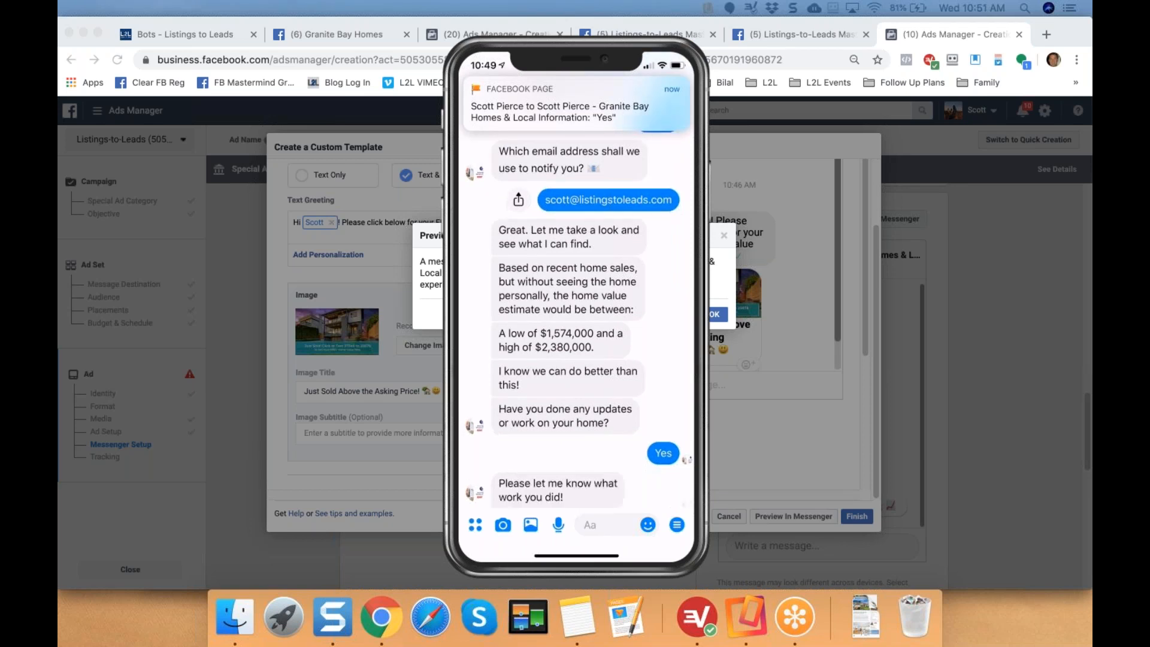
# Reply 'Redid the kitchen!!!' to the valuation bot in the Messenger chat.
pyautogui.click(604, 524)
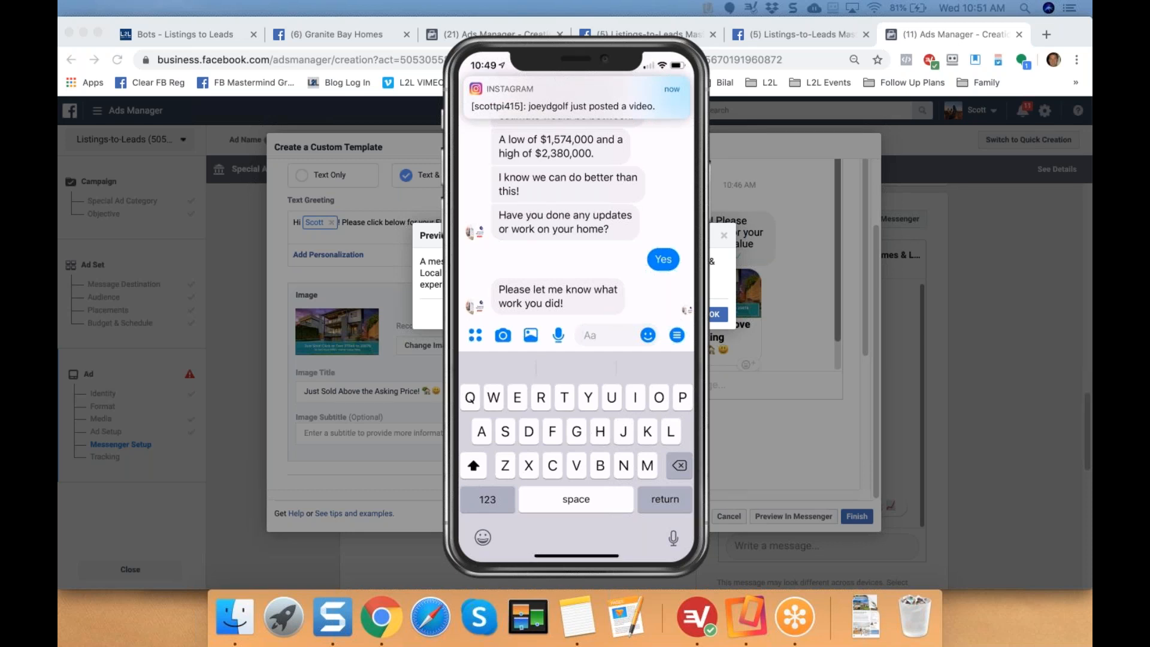
pyautogui.write('R')
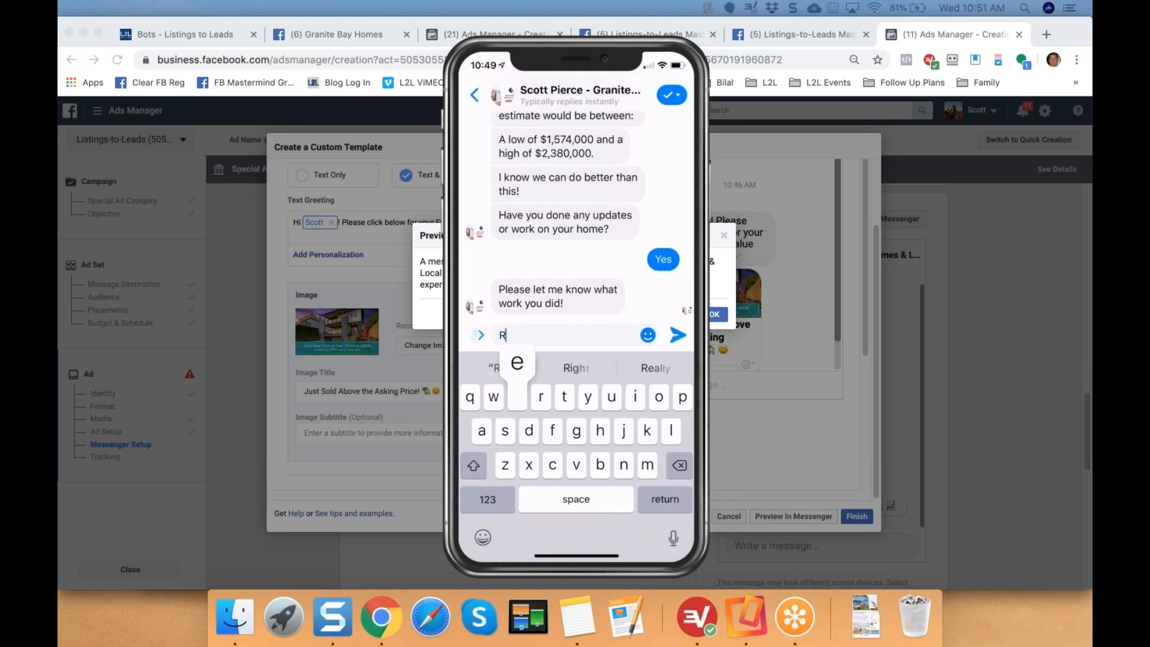
pyautogui.write('edid t')
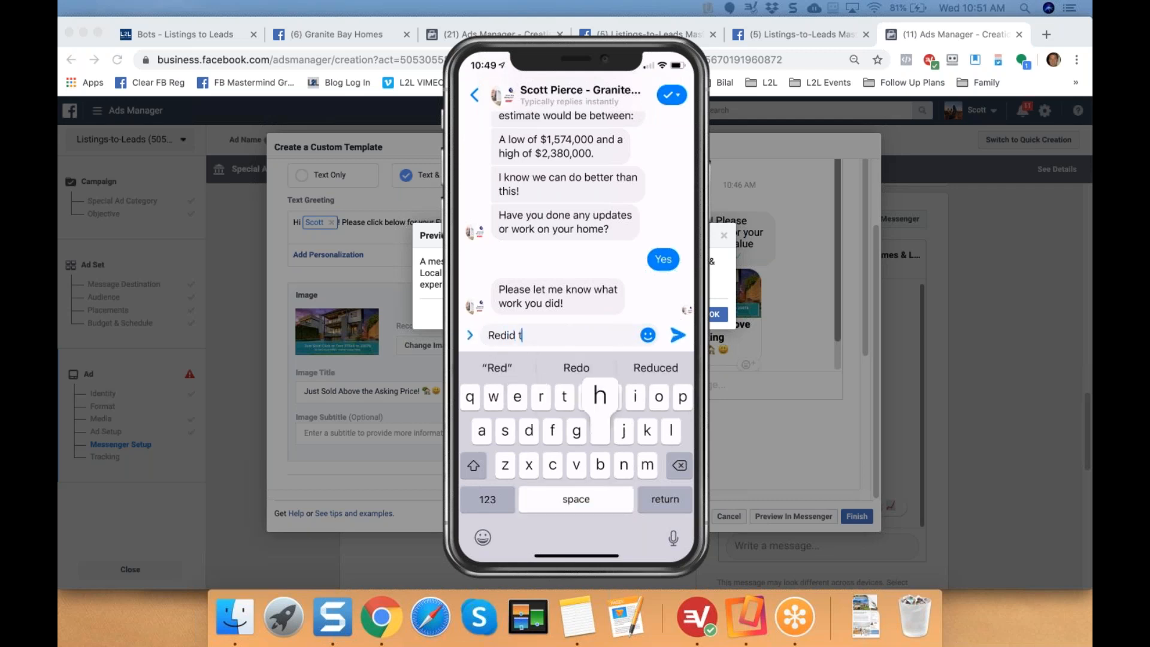
pyautogui.write('he l')
pyautogui.press('BackSpace')
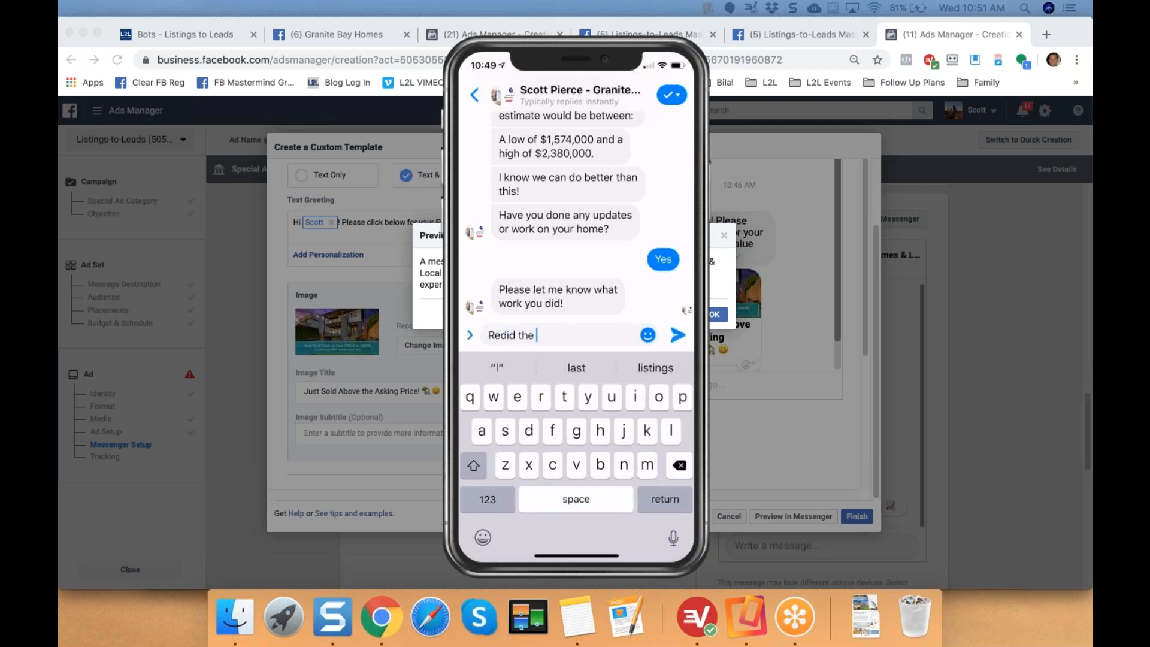
pyautogui.write('kit')
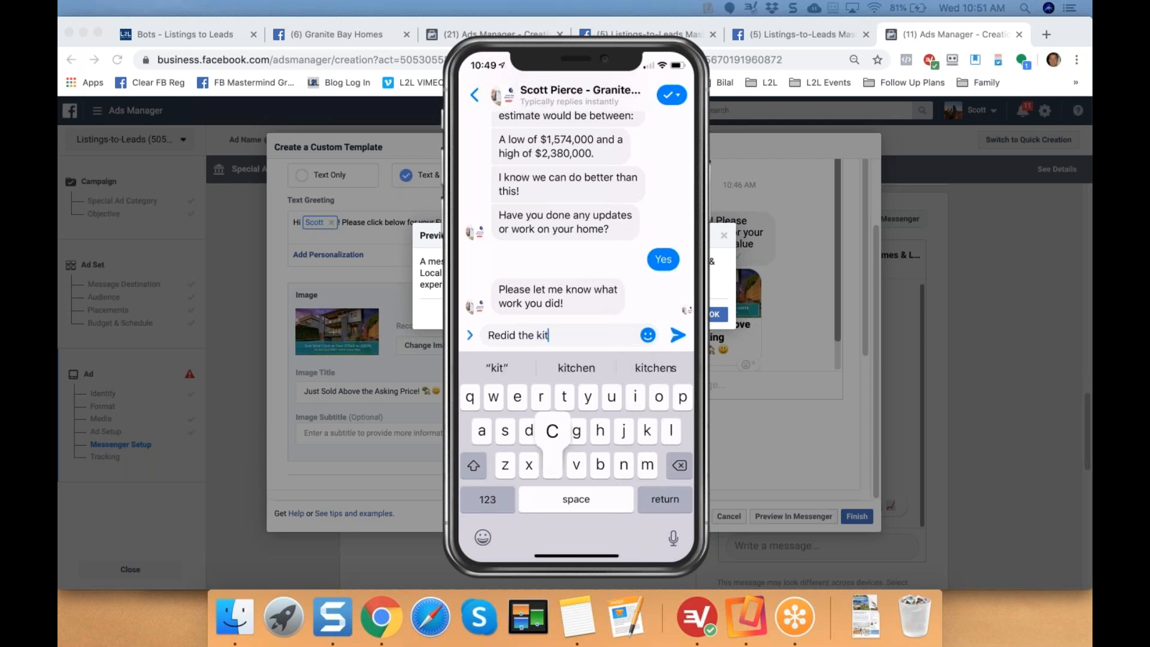
pyautogui.write('chen')
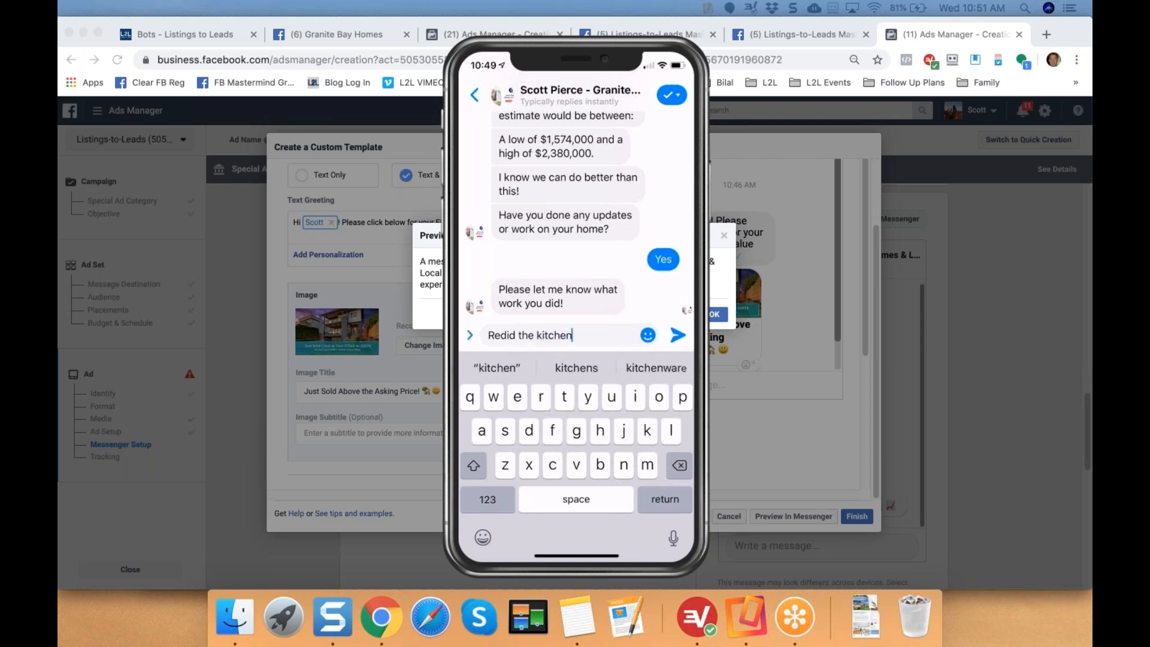
pyautogui.write('!!!')
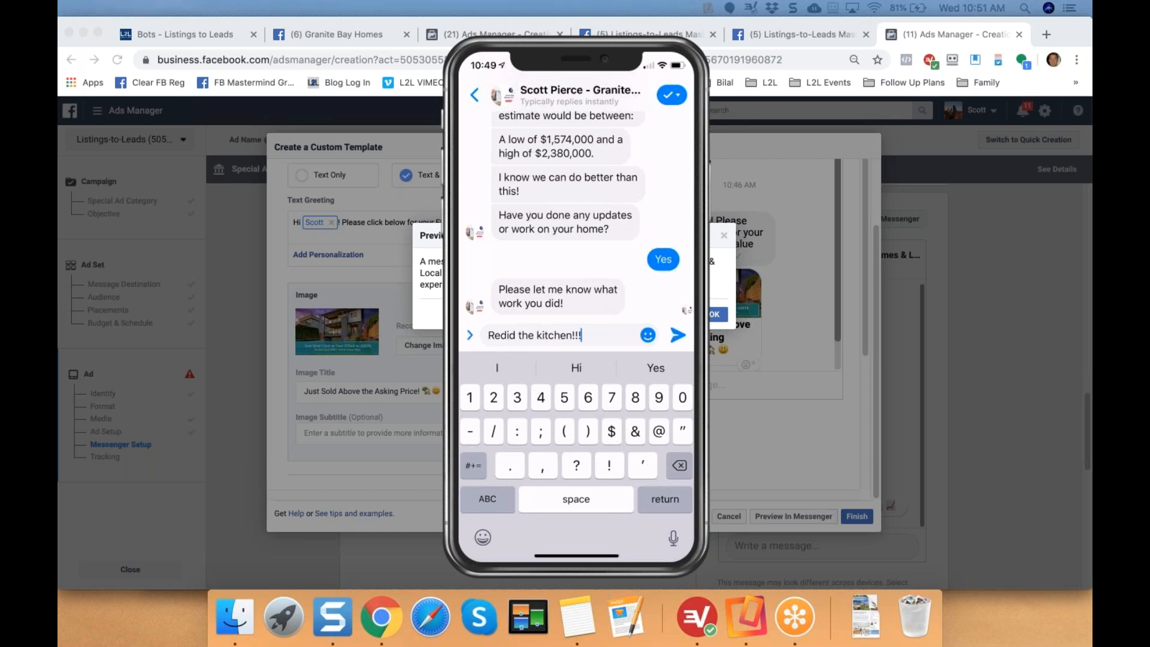
pyautogui.press('Return')
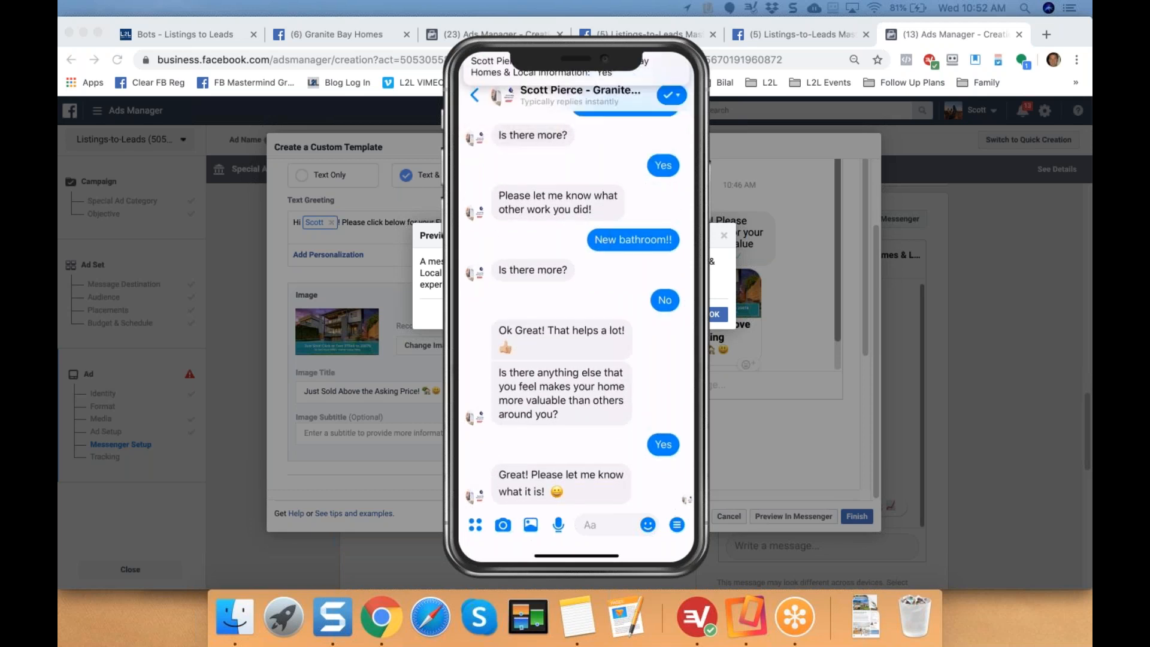
# Send 'Large lot and very quiet' to the bot and pick the phone-number quick reply.
pyautogui.write('L')
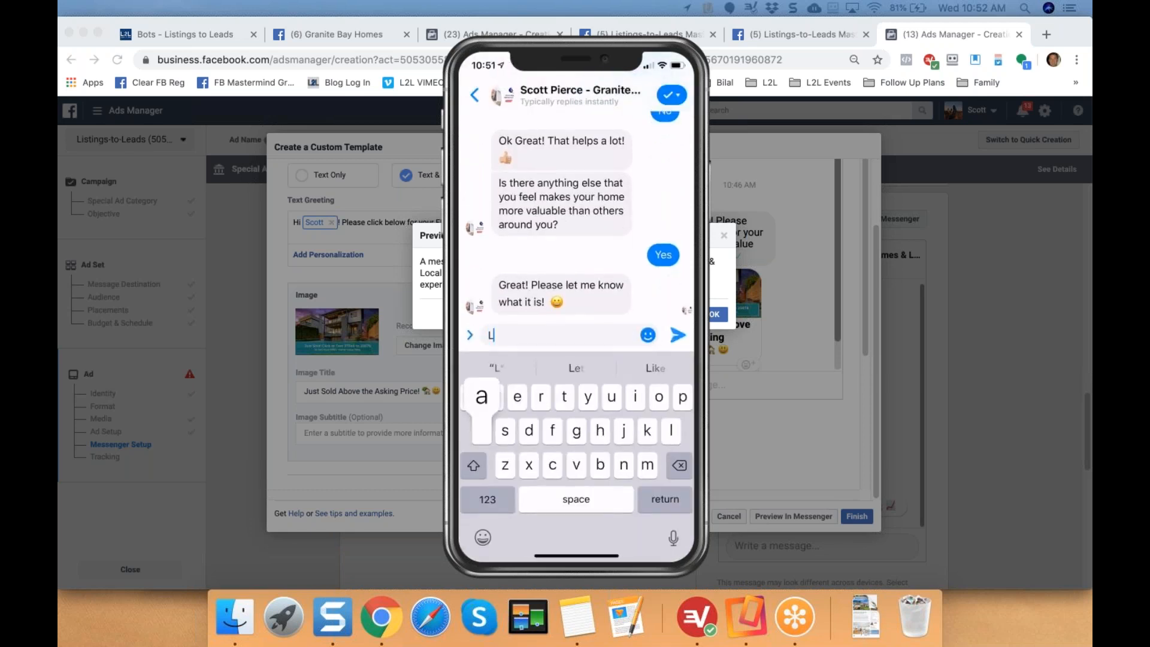
pyautogui.write('arge lo')
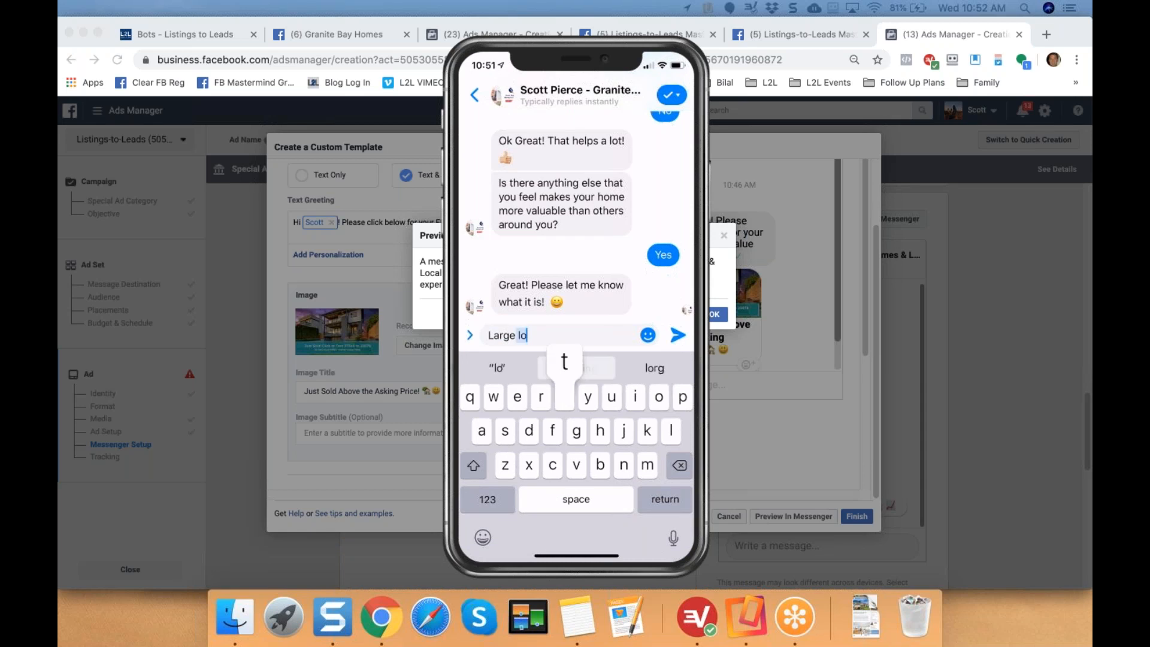
pyautogui.write('t and ')
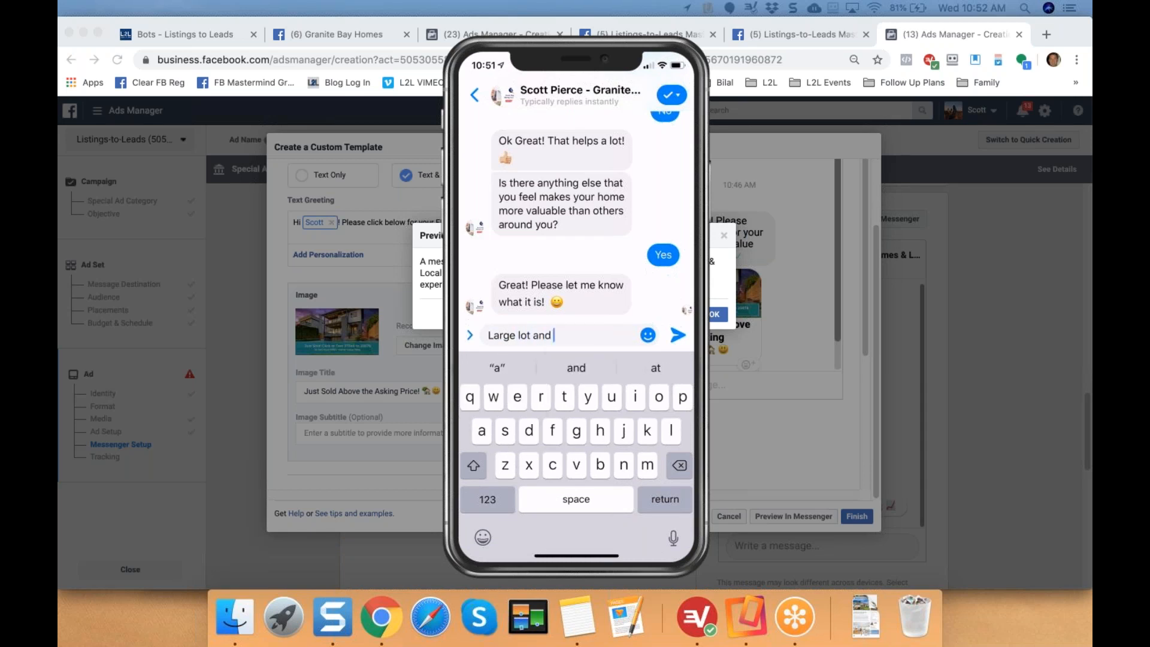
pyautogui.write('ver')
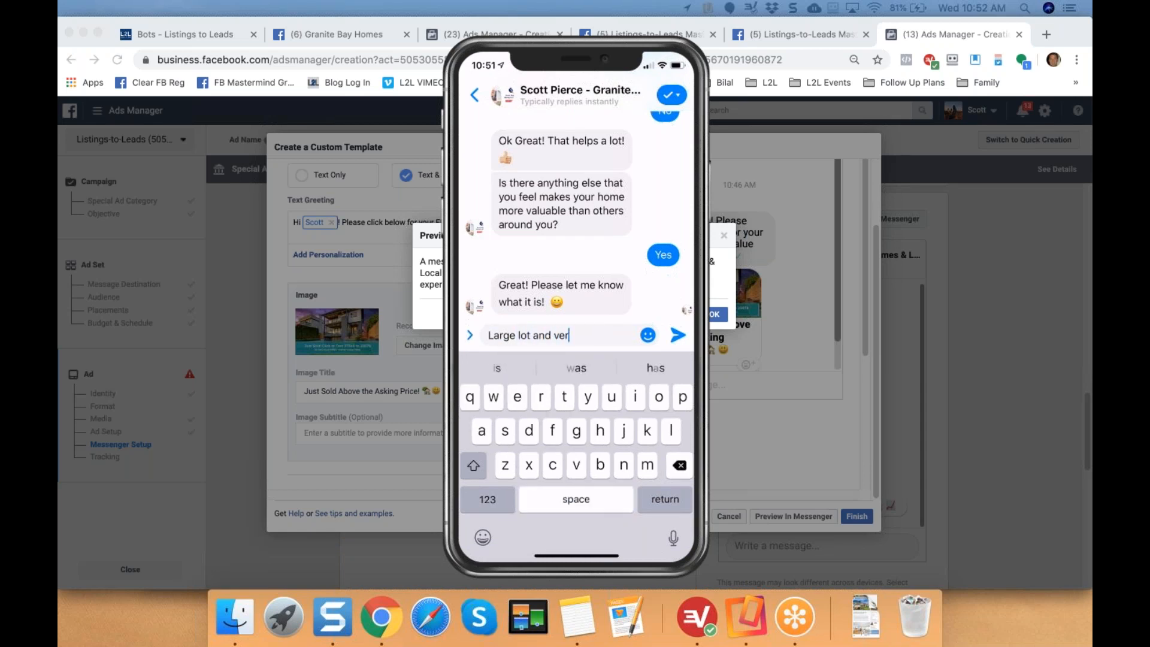
pyautogui.write('y qui')
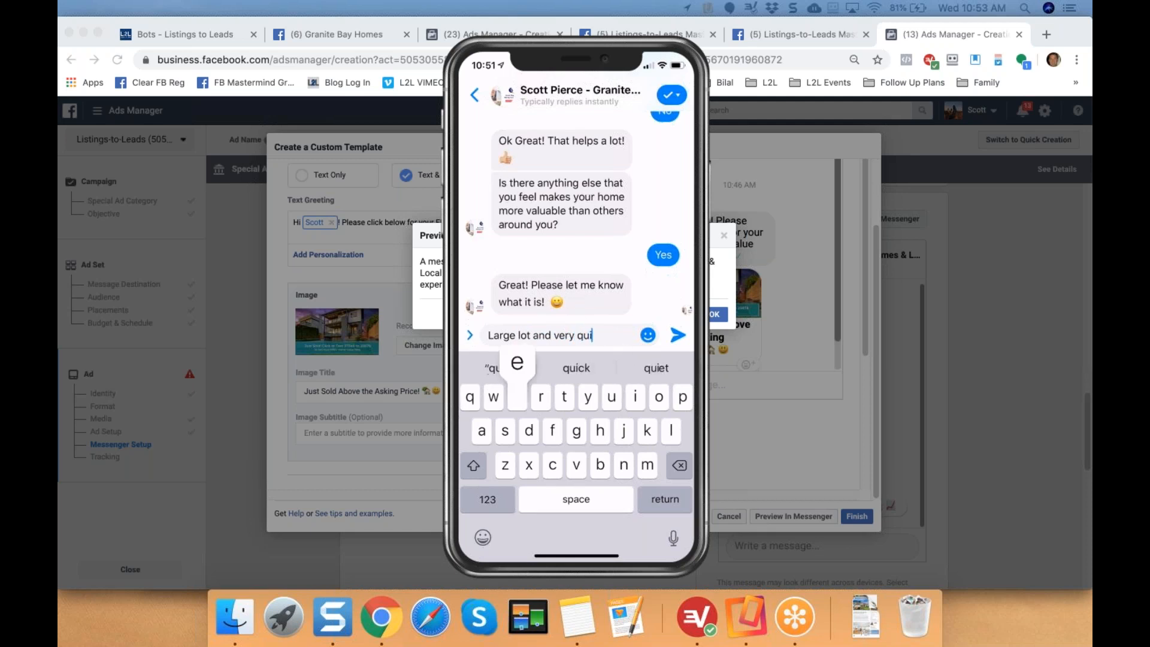
pyautogui.write('et')
pyautogui.press('Return')
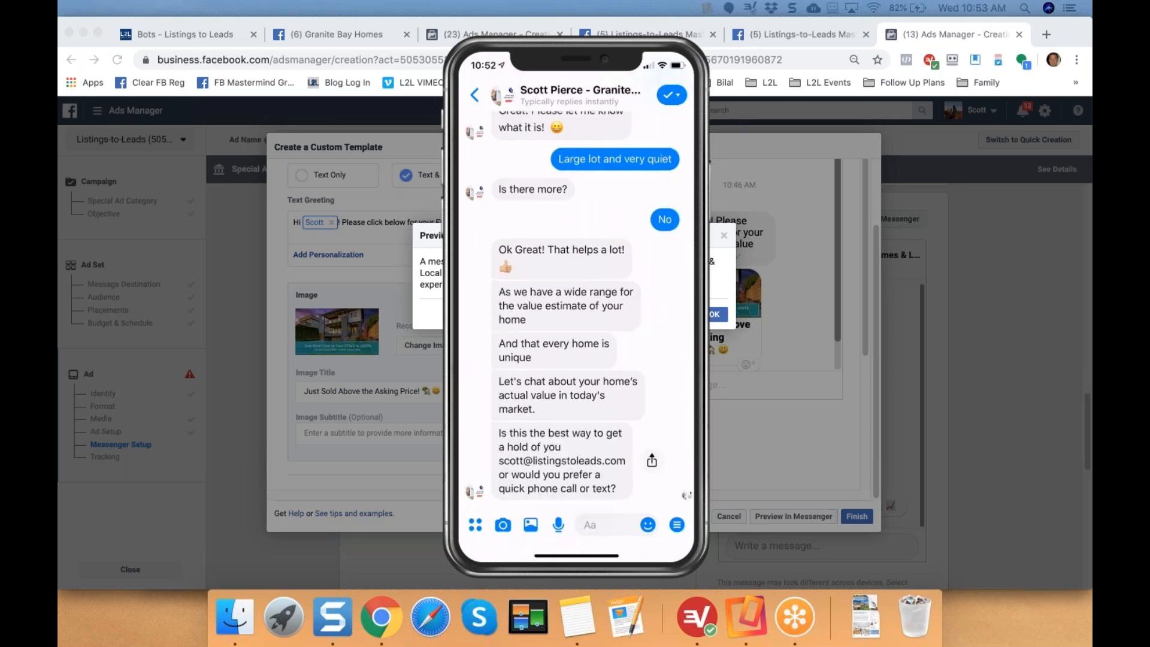
pyautogui.click(576, 489)
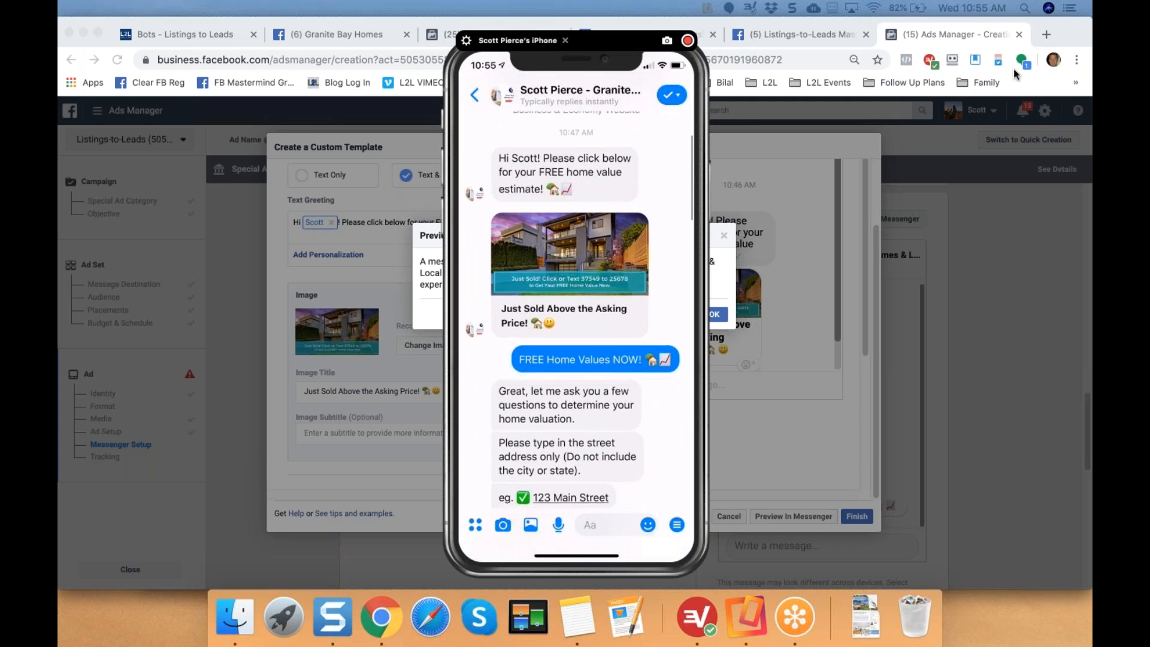
# Close the Reflector iPhone mirror after reviewing the full chat.
pyautogui.click(565, 41)
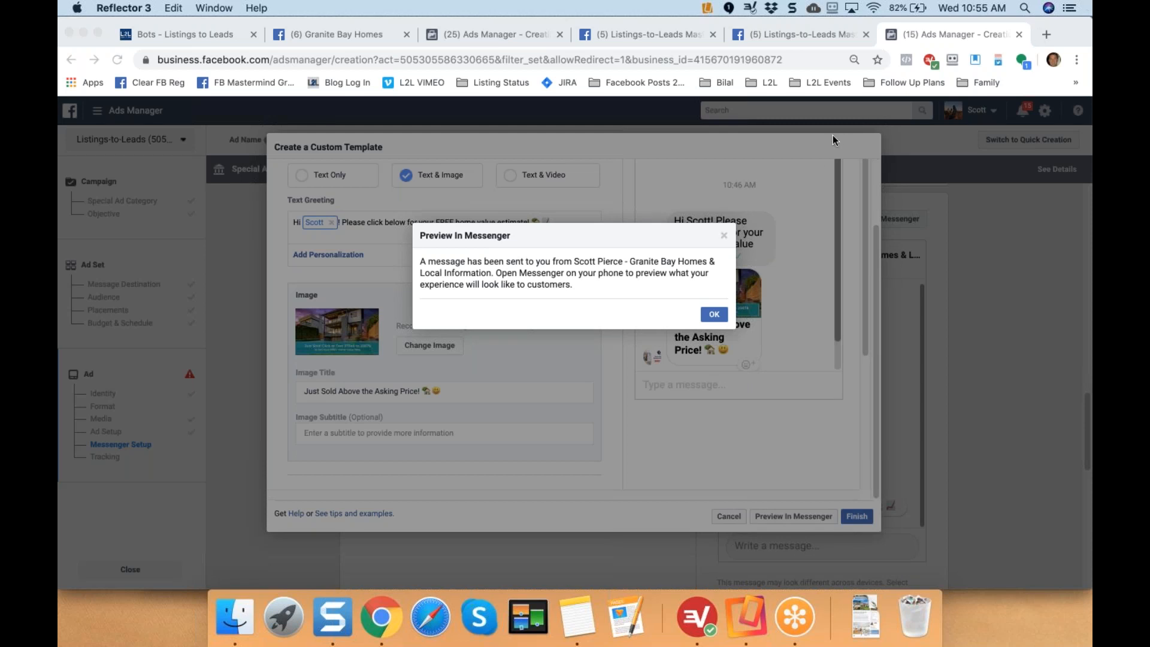
# Move the mirrored iPhone window to the other display and switch to the Granite Bay Homes inbox.
pyautogui.click(714, 317)
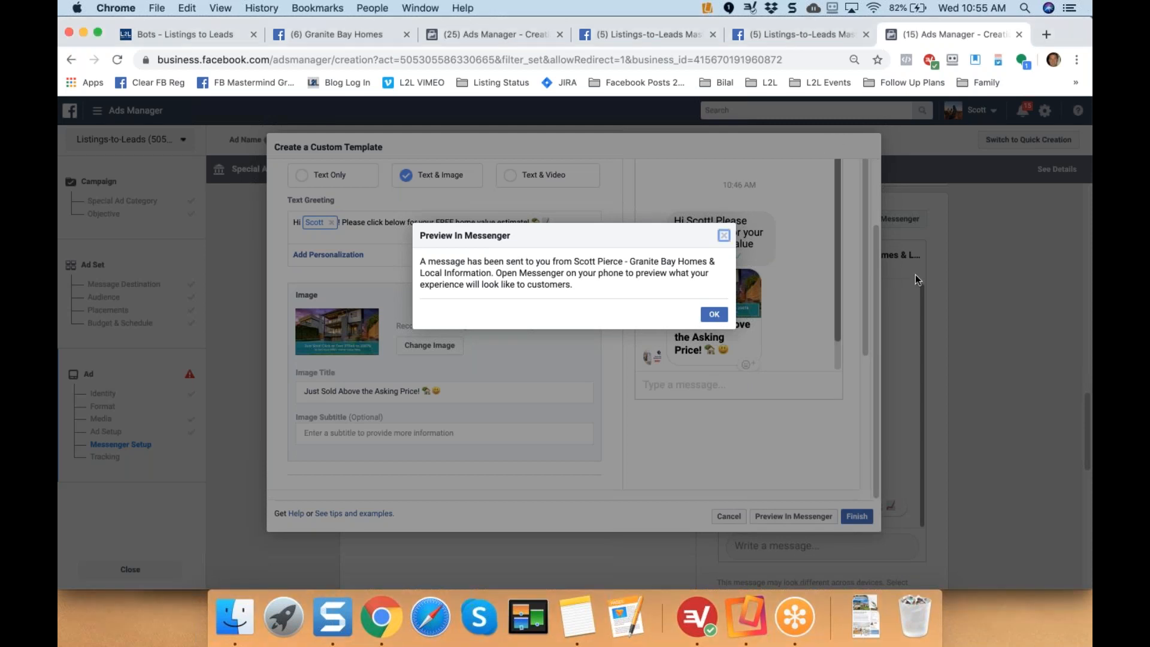
pyautogui.press('super+Tab')
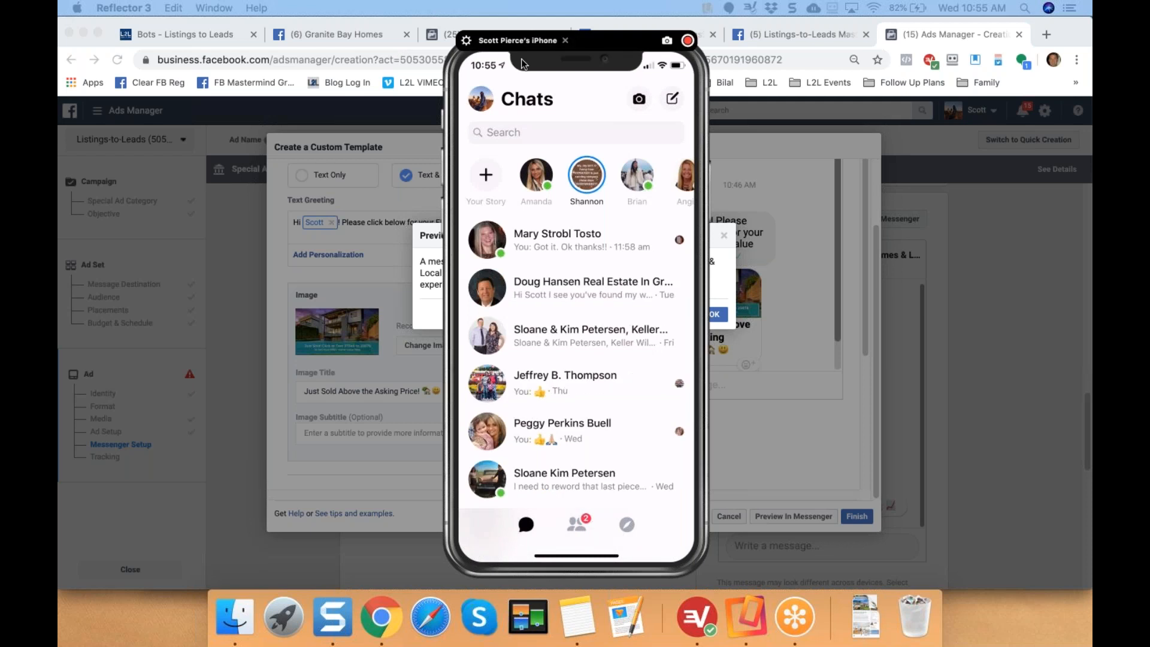
pyautogui.moveTo(615, 62); pyautogui.dragTo(1091, 64)
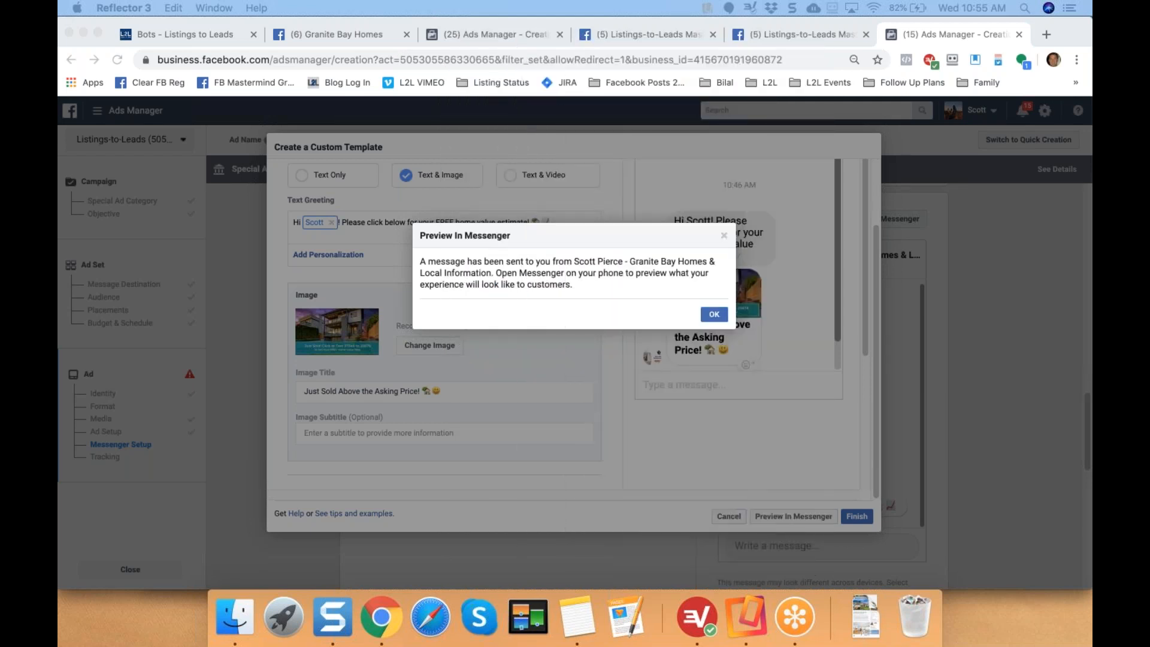
pyautogui.click(326, 31)
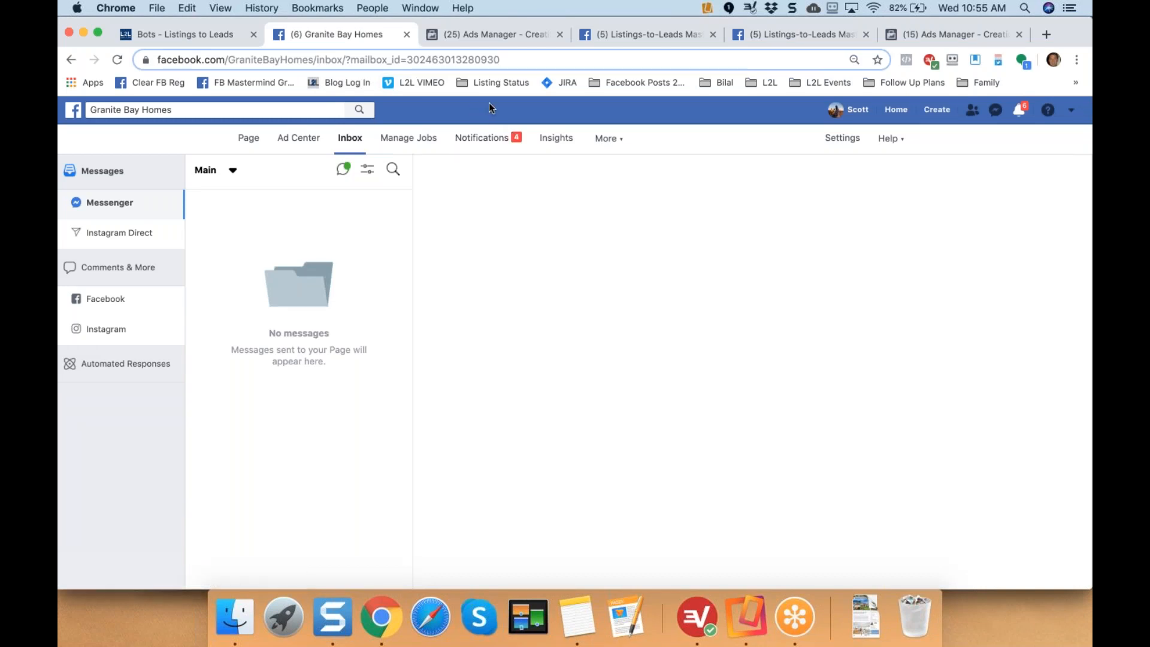
# Open The Best Listing page's inbox via the Listing Status bookmarks and delete its top conversation.
pyautogui.click(512, 85)
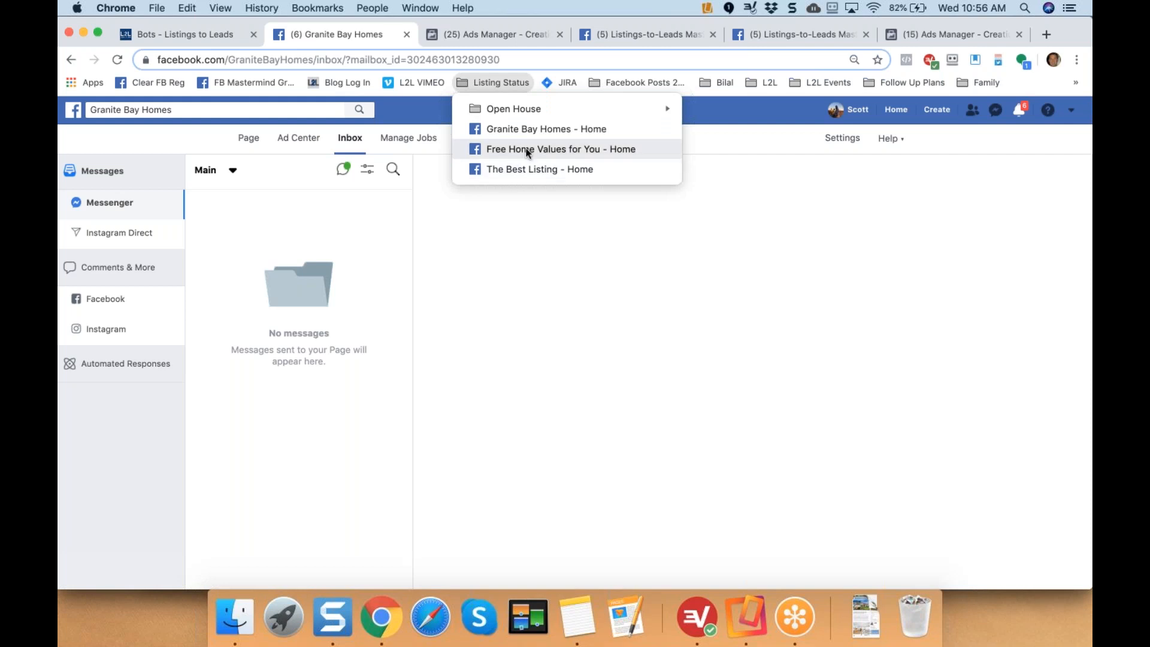
pyautogui.click(512, 172)
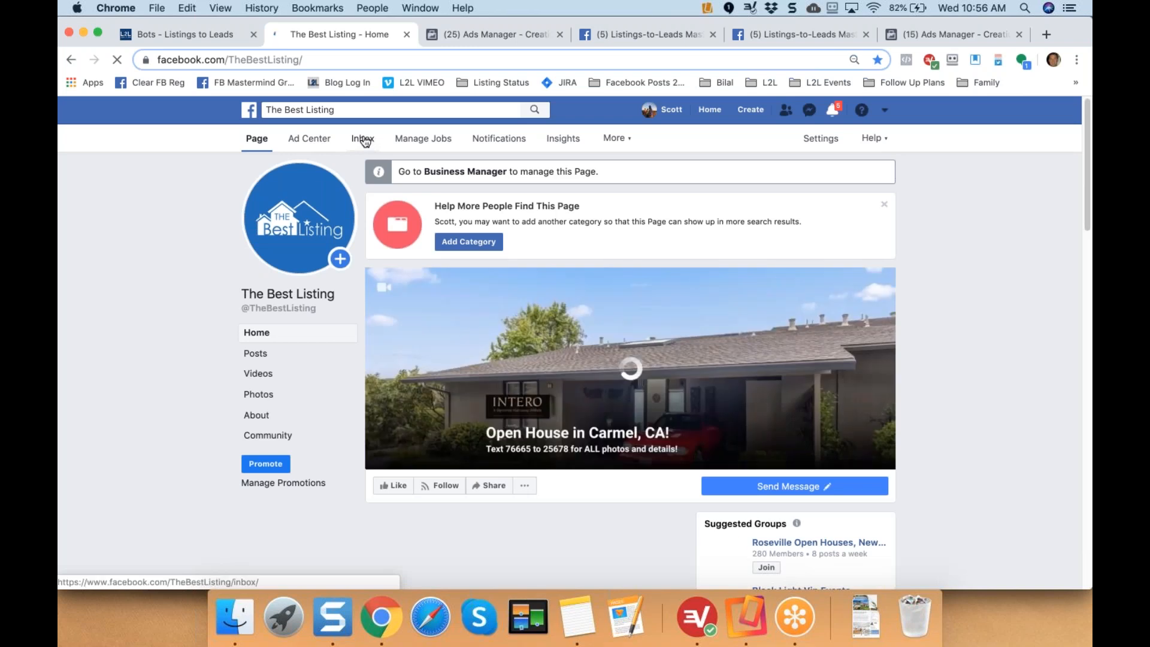
pyautogui.click(366, 139)
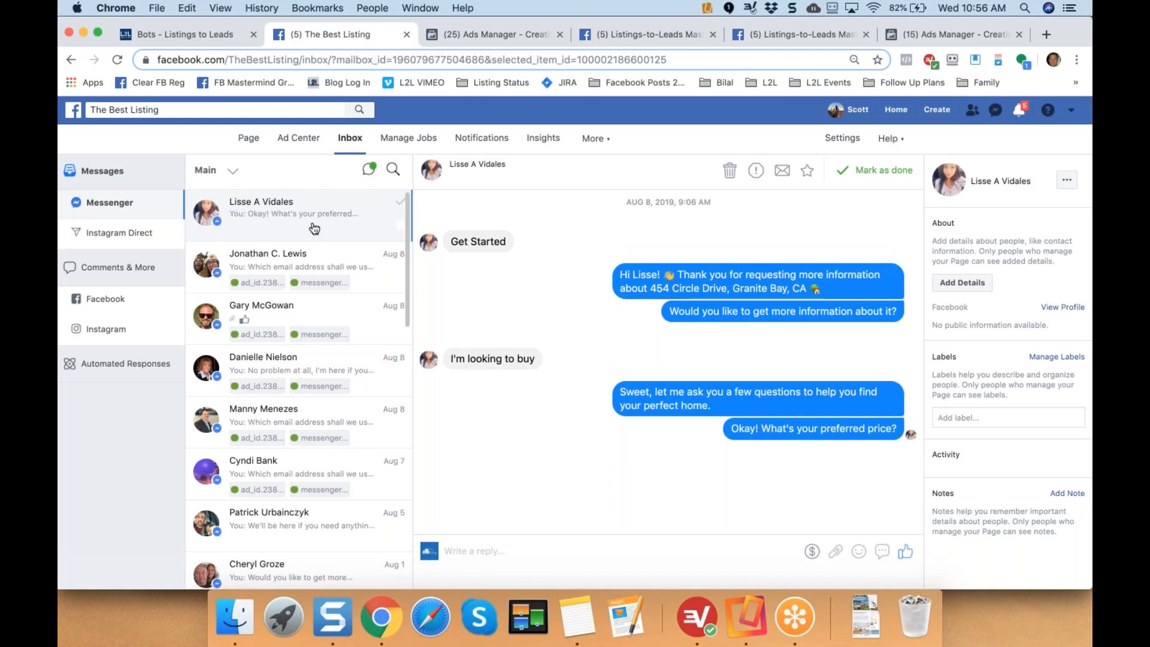
pyautogui.click(730, 170)
pyautogui.click(737, 316)
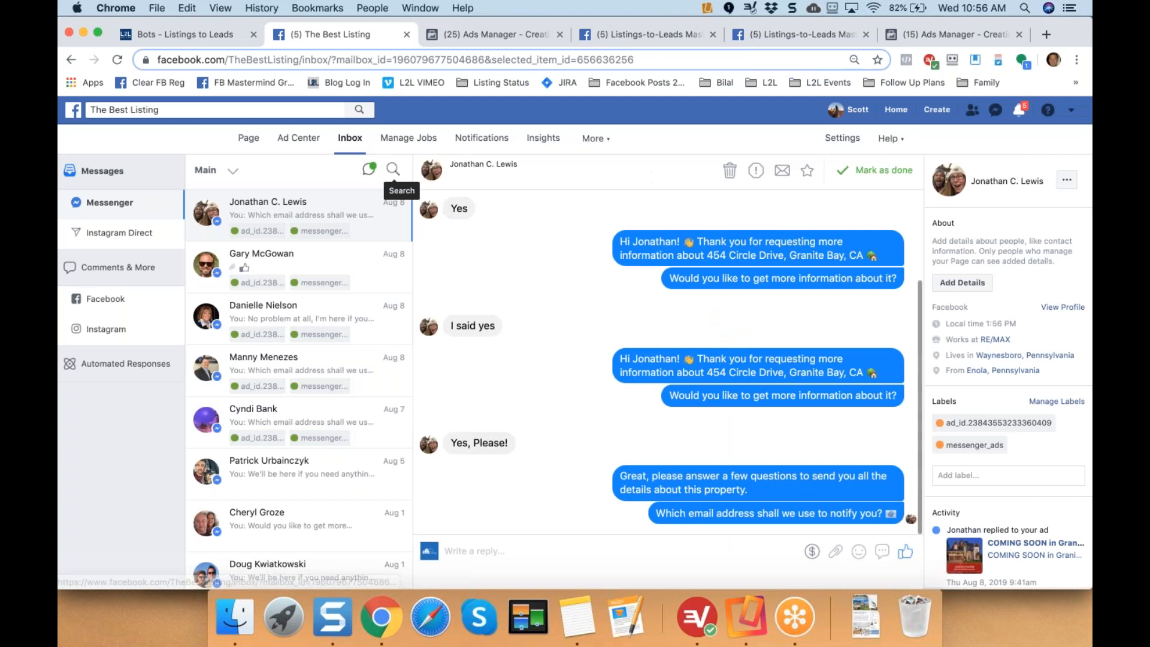
pyautogui.click(182, 34)
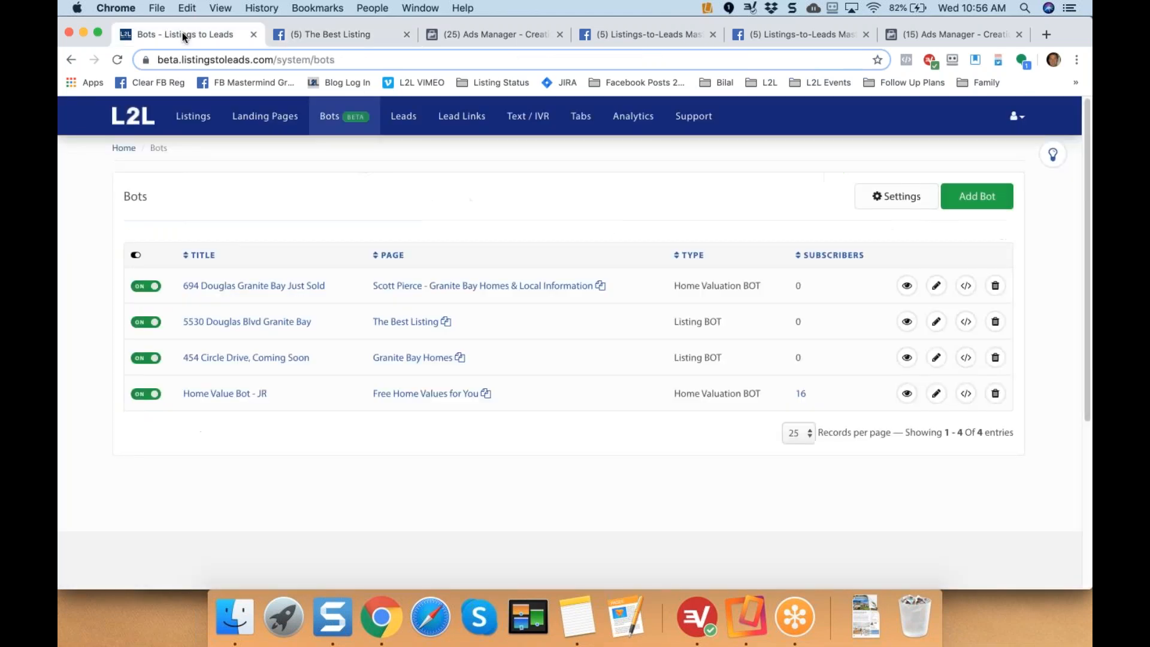
pyautogui.click(117, 60)
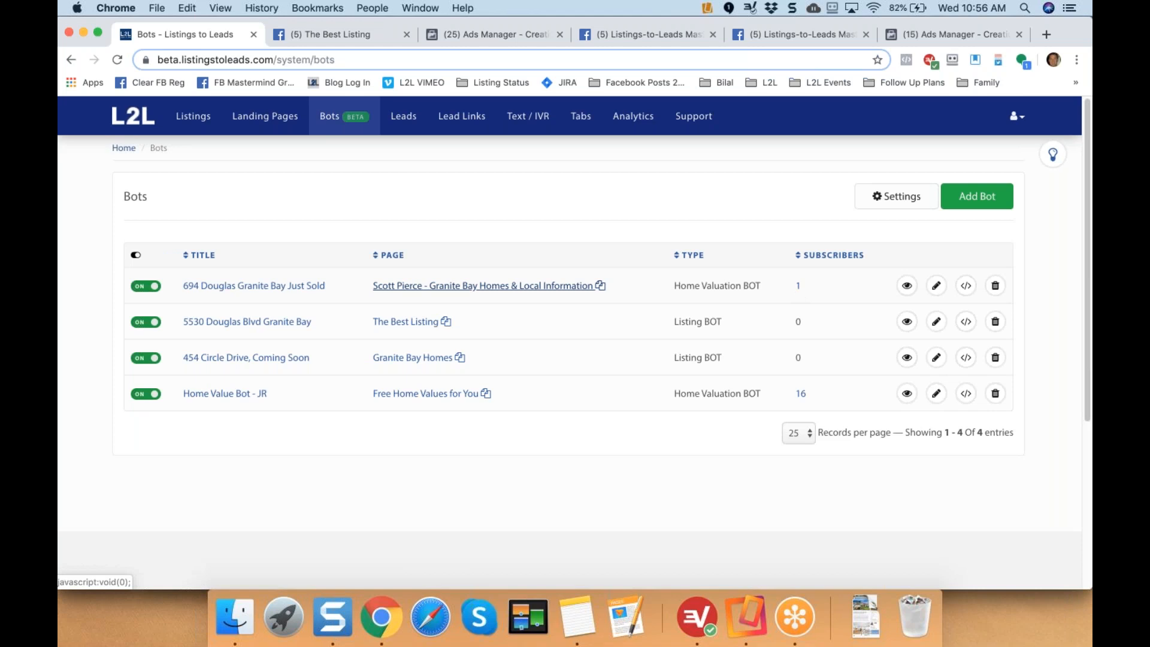
pyautogui.click(797, 286)
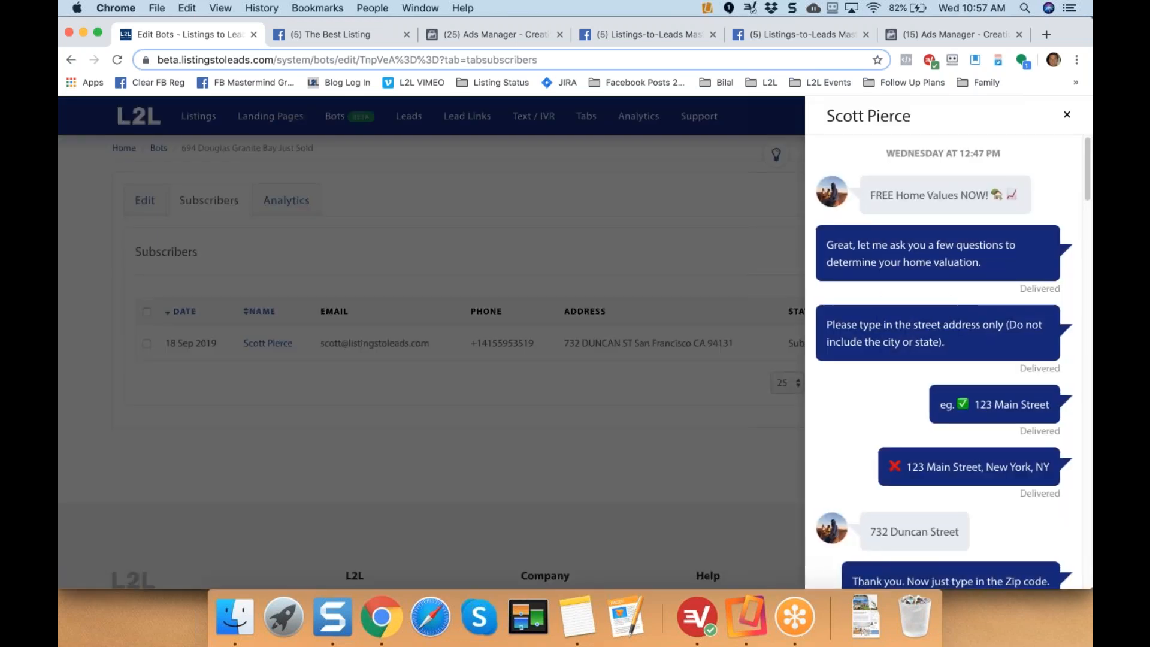
# Scroll through the subscriber's conversation transcript, then close it to show the subscribers table.
pyautogui.moveTo(1089, 188)
pyautogui.mouseDown()
pyautogui.moveTo(1089, 562)
pyautogui.moveTo(1090, 182)
pyautogui.mouseUp()
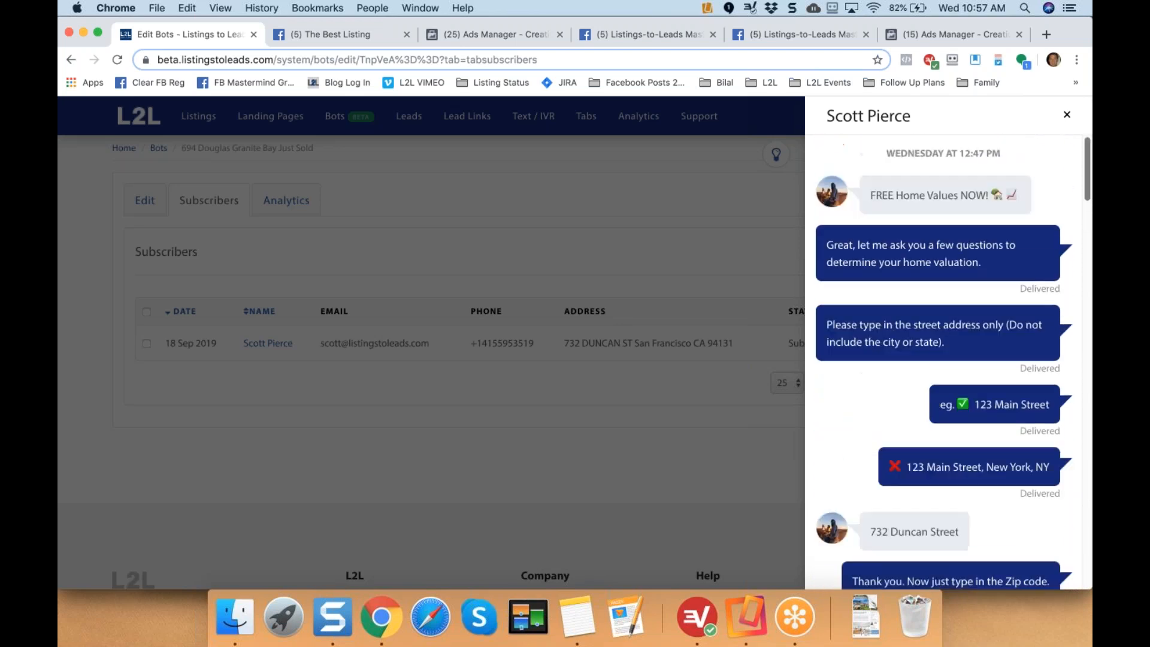
pyautogui.click(718, 213)
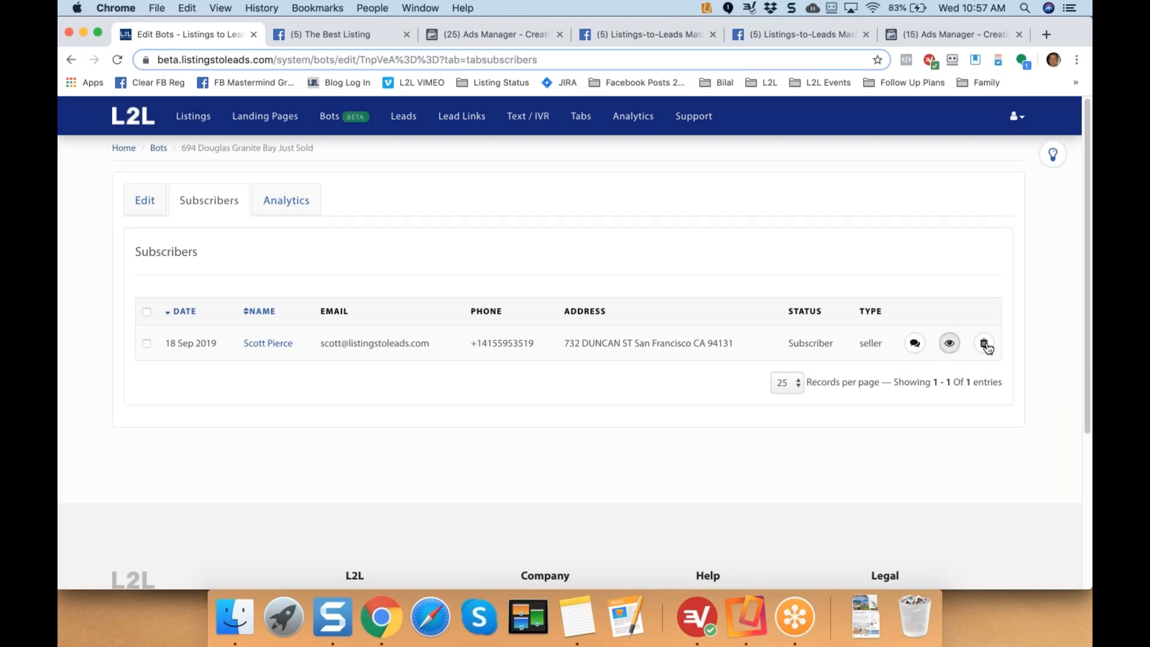
# Delete the Just Sold bot's only subscriber together with its leads, then return to the bots list.
pyautogui.click(983, 343)
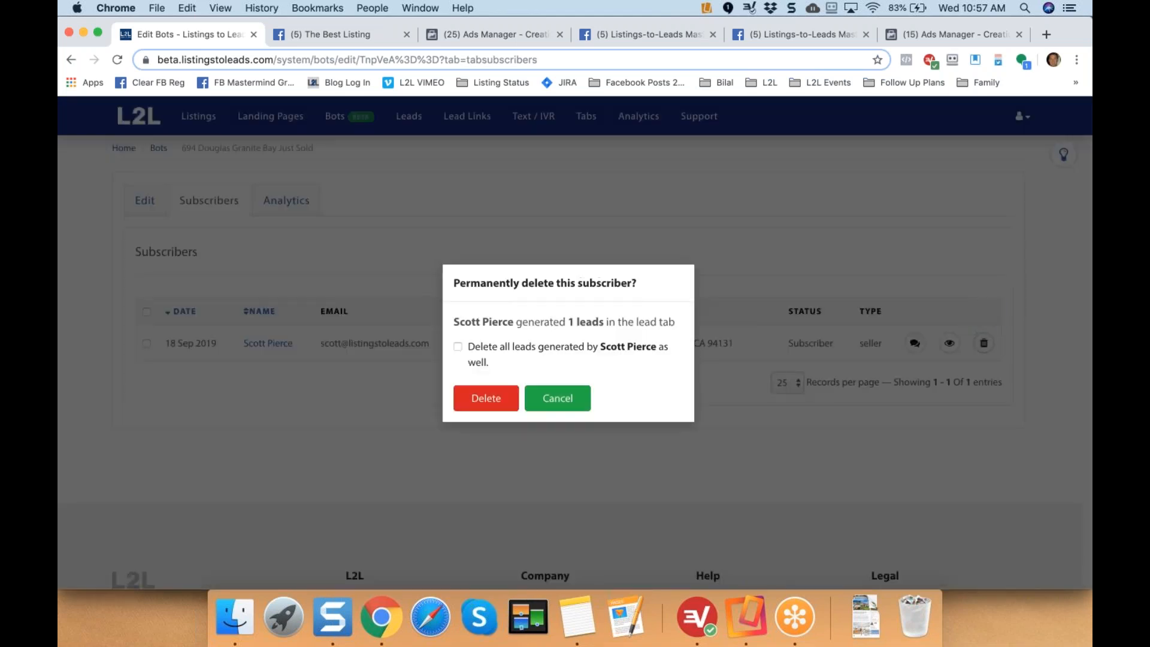
pyautogui.click(471, 354)
pyautogui.click(485, 405)
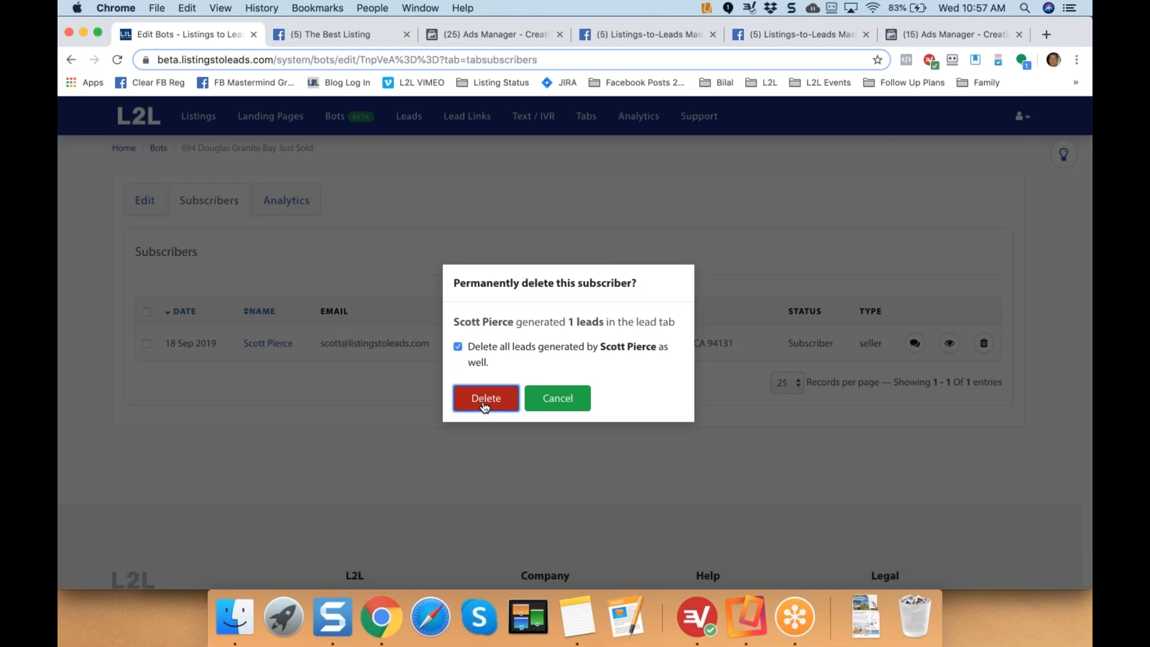
pyautogui.click(485, 398)
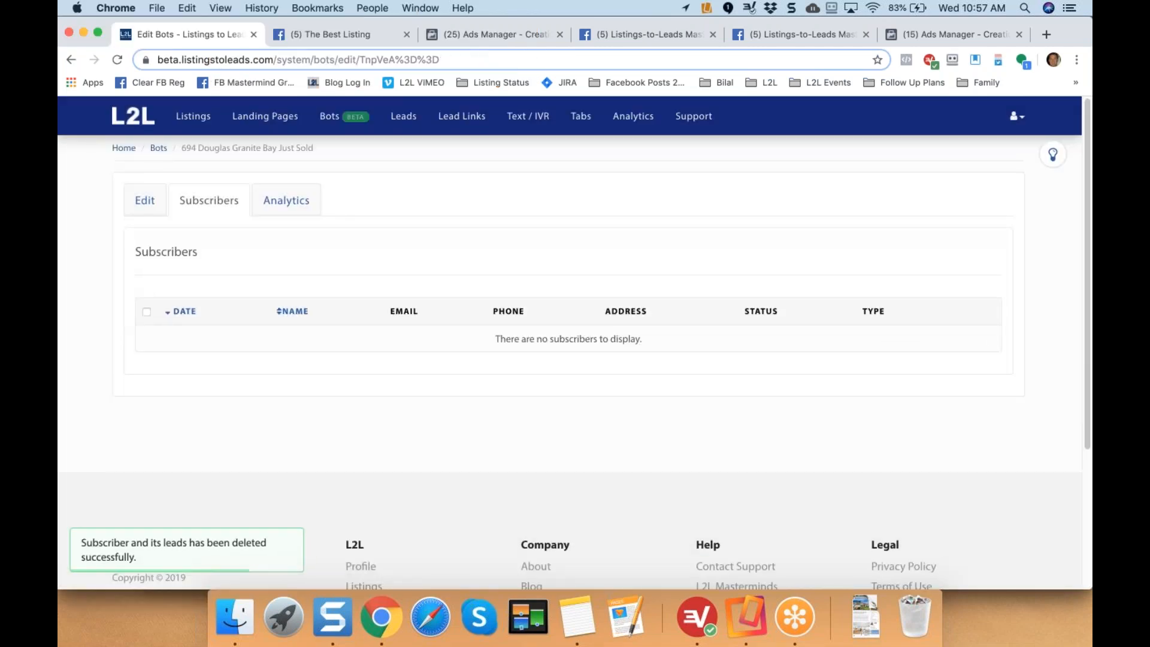
pyautogui.click(159, 149)
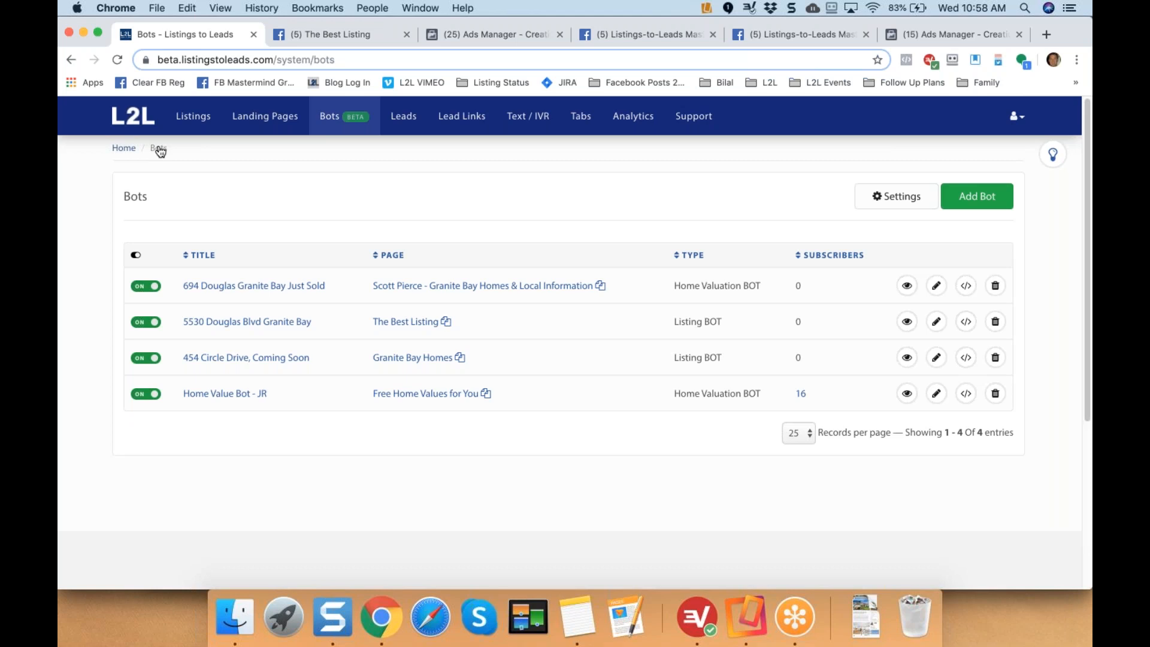
pyautogui.click(193, 120)
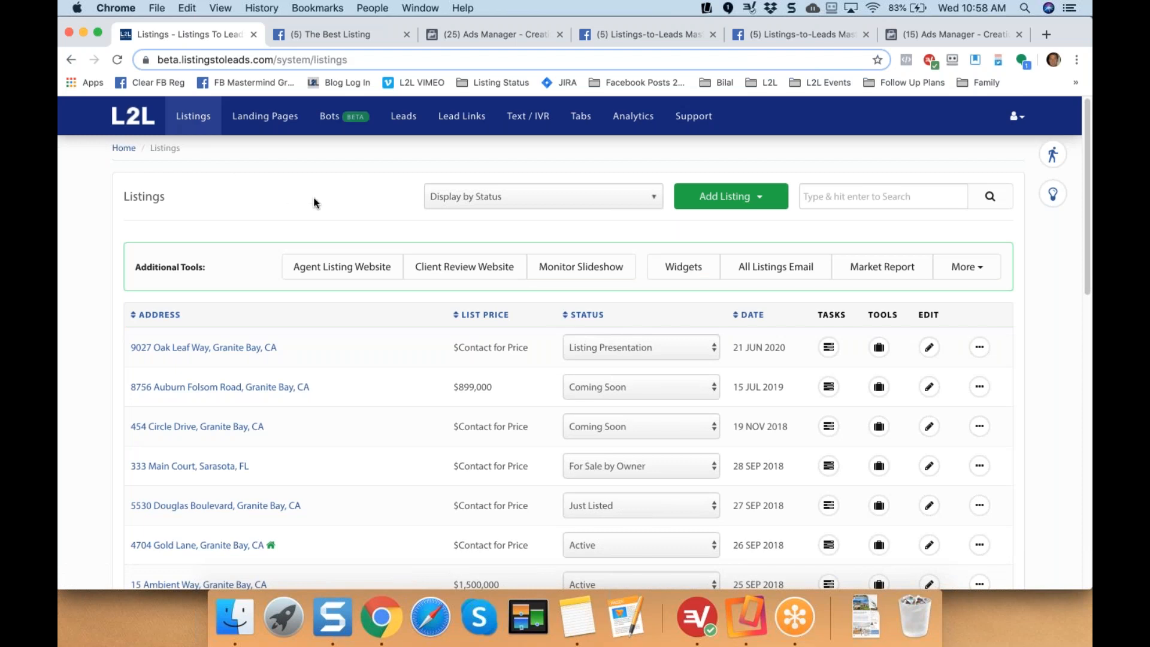
pyautogui.scroll(-2, 314, 203)
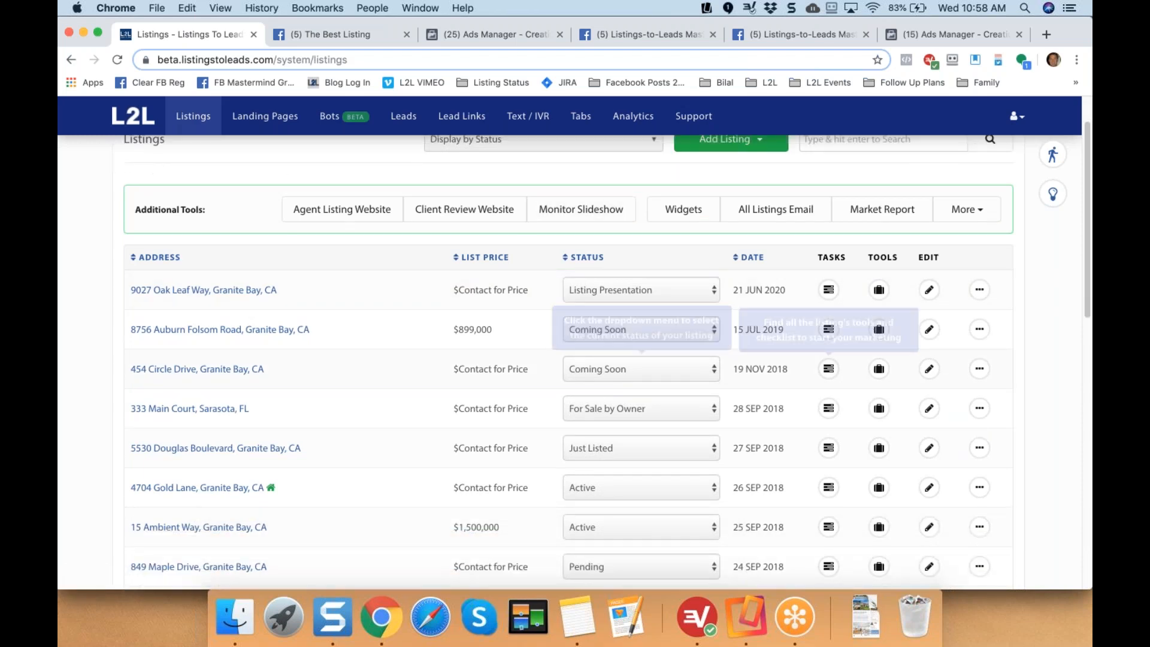
pyautogui.click(828, 370)
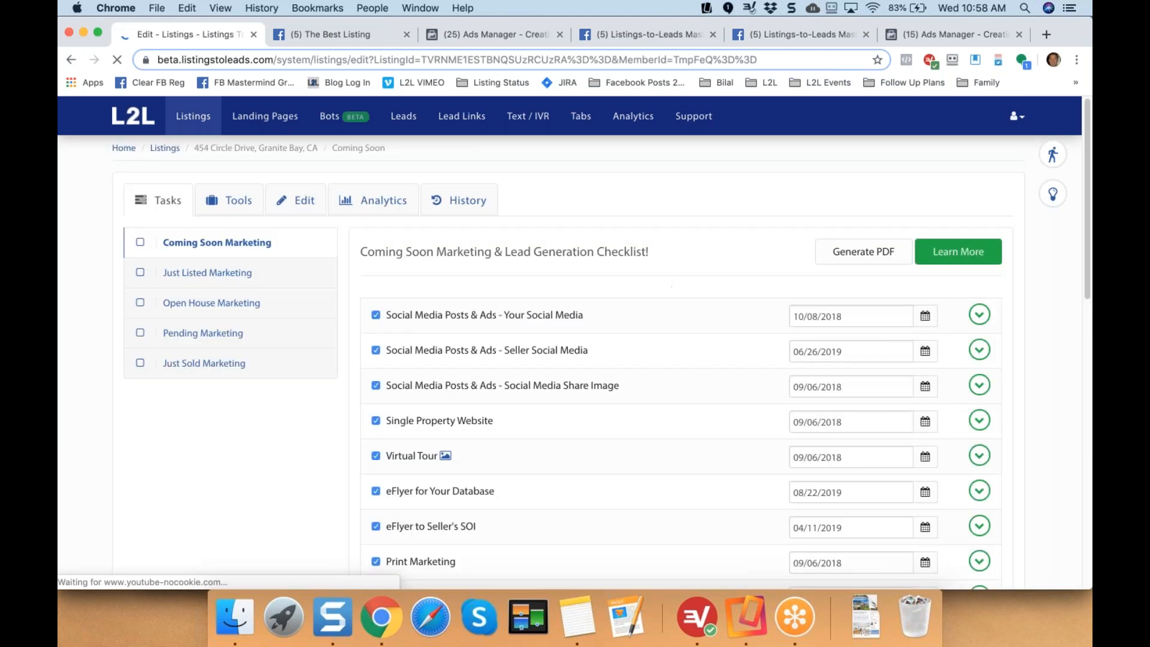
pyautogui.moveTo(681, 253); pyautogui.dragTo(598, 252)
pyautogui.click(375, 314)
pyautogui.moveTo(506, 387); pyautogui.dragTo(626, 390)
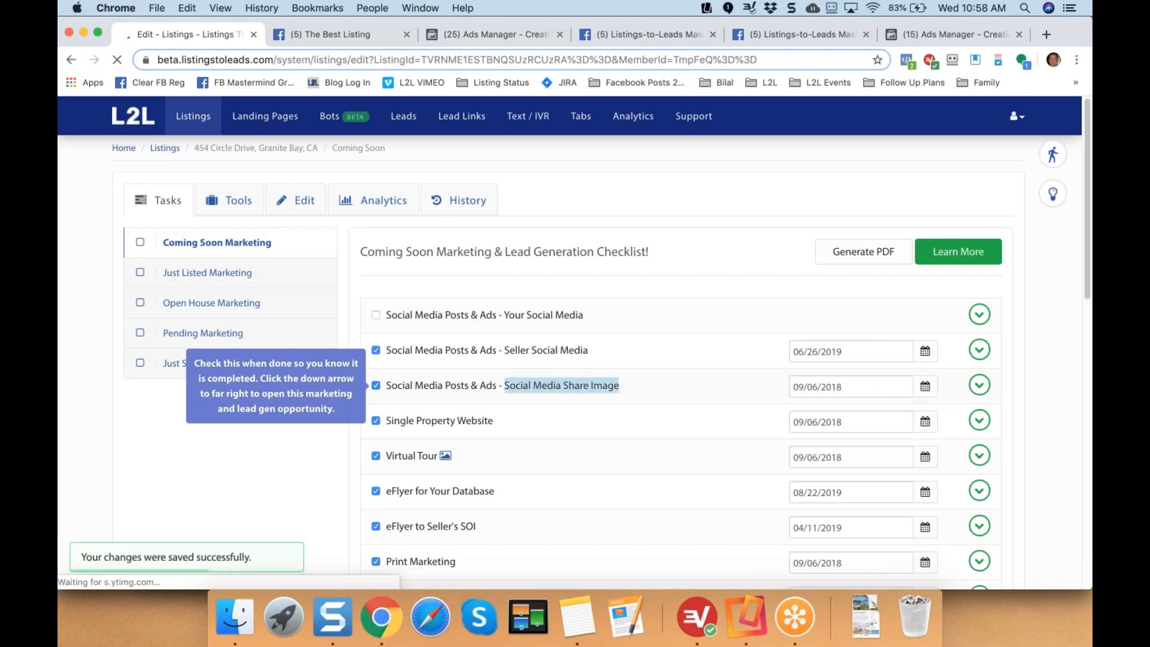
pyautogui.click(979, 385)
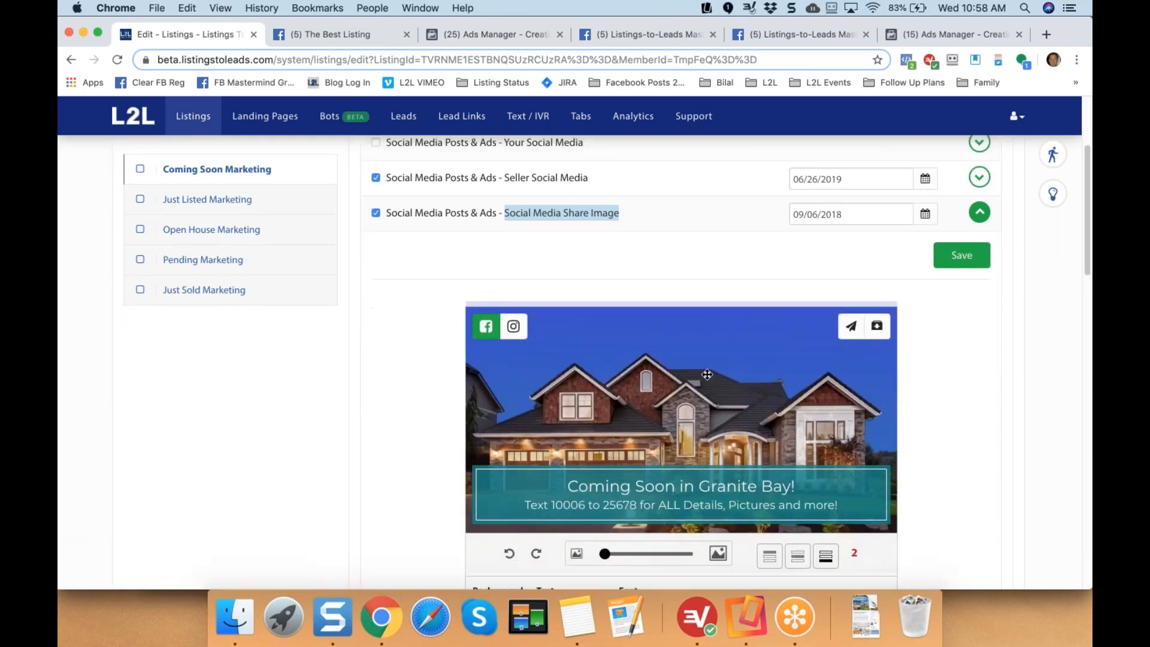
# Shift the house photo up in the frame and change the banner background from teal to purple.
pyautogui.moveTo(691, 320); pyautogui.dragTo(691, 317)
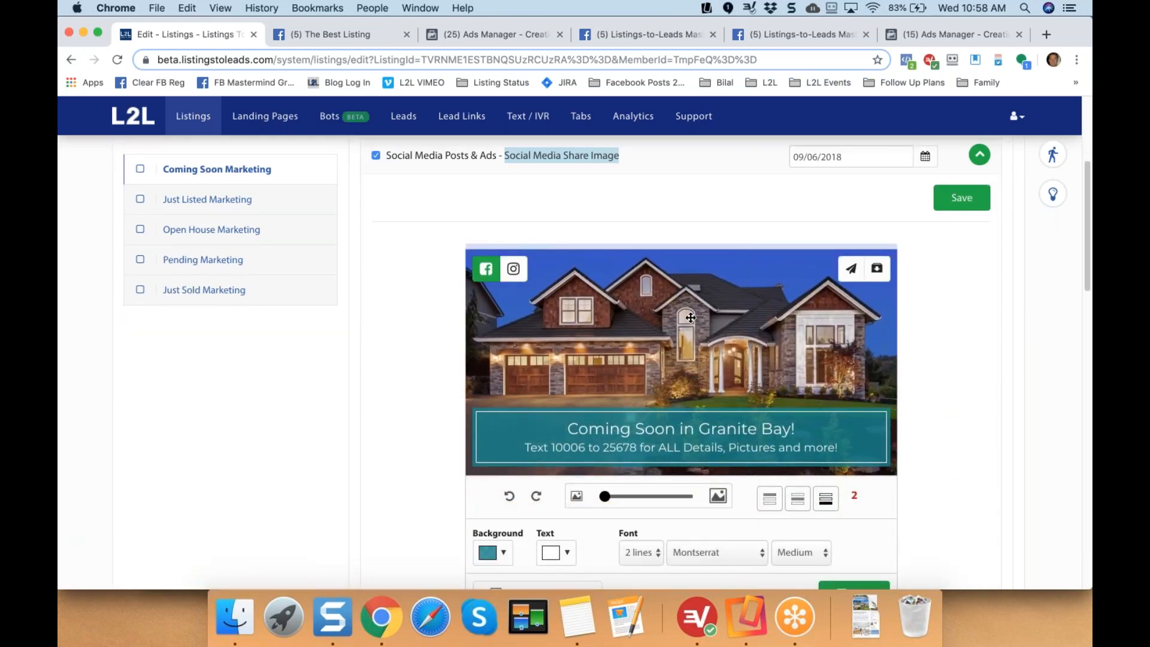
pyautogui.click(402, 344)
pyautogui.scroll(-1, 402, 345)
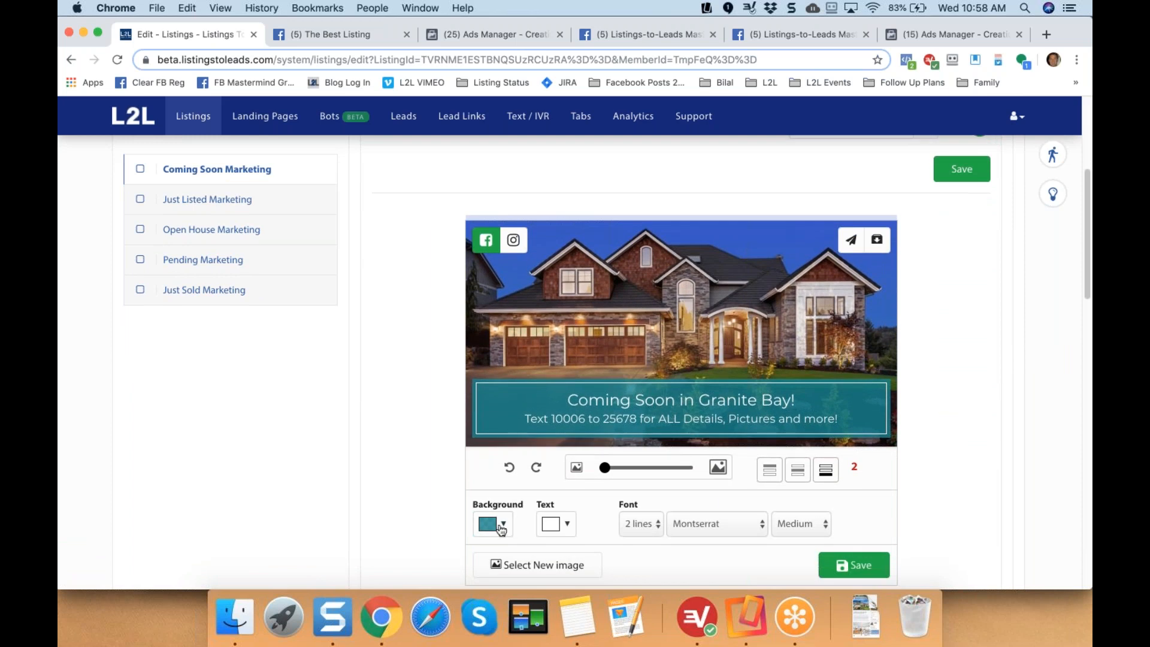
pyautogui.click(497, 525)
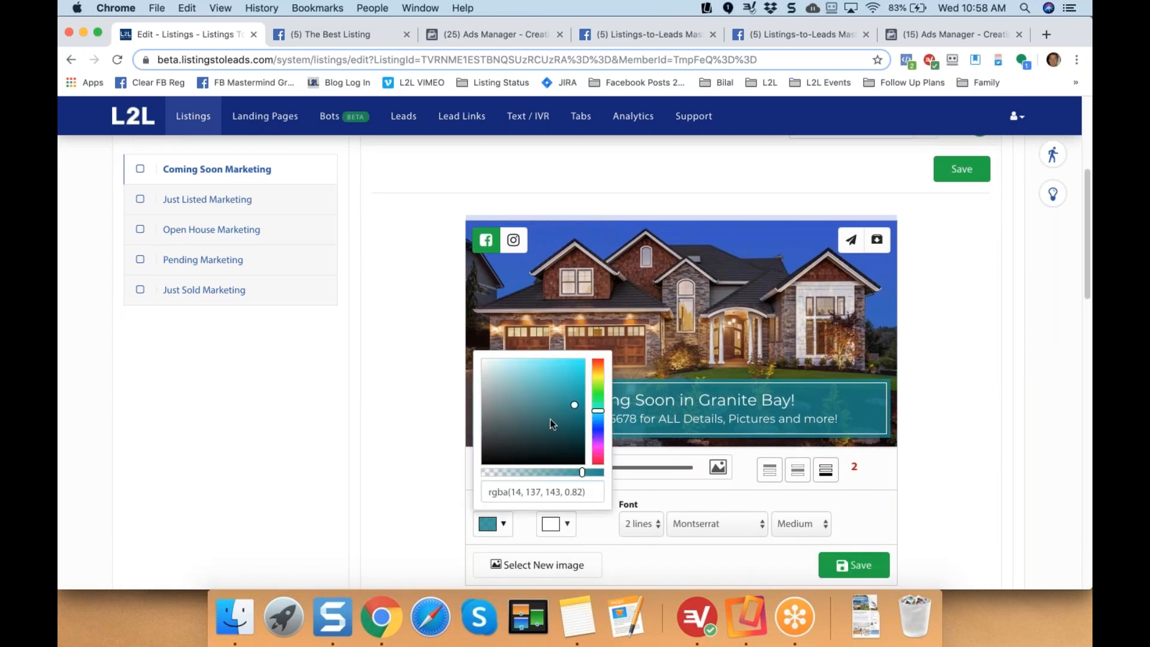
pyautogui.click(598, 440)
pyautogui.click(405, 390)
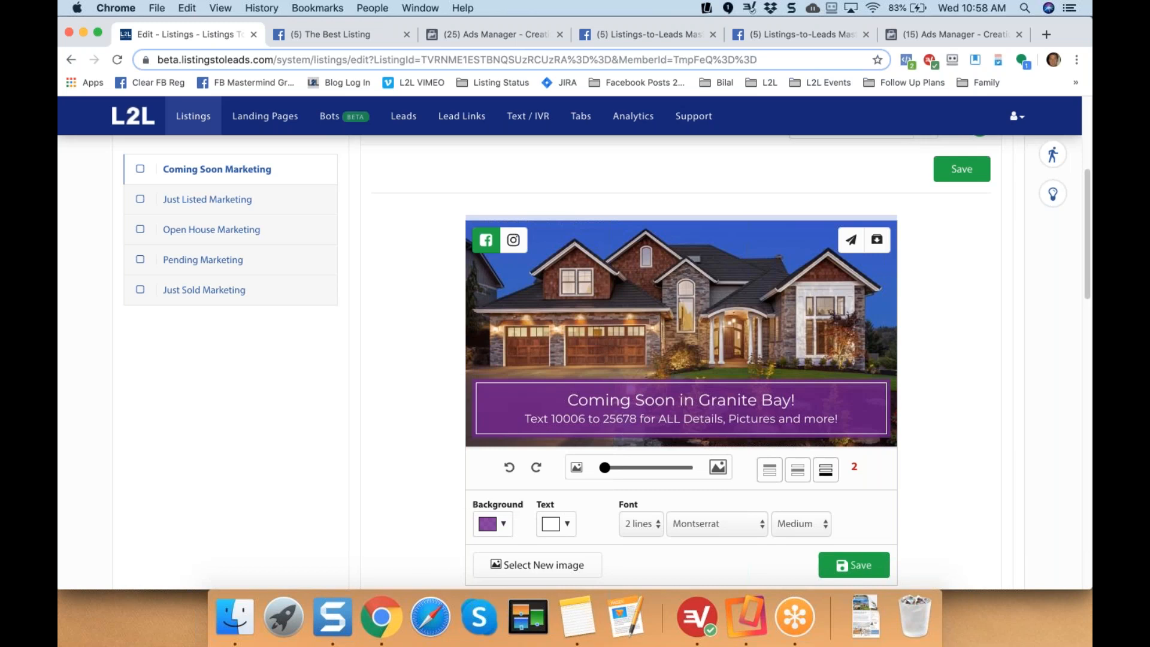
# Move the banner to the top, shorten the headline to 'Coming Granite Bay!', and show the photo gallery.
pyautogui.click(769, 469)
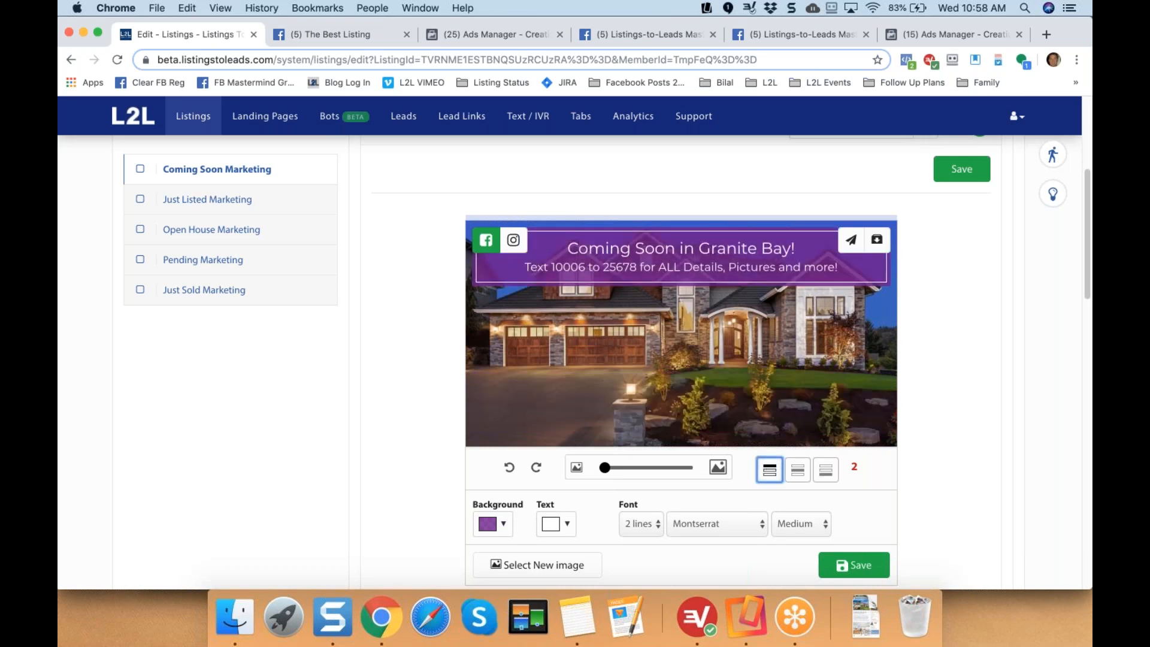
pyautogui.moveTo(695, 248); pyautogui.dragTo(631, 248)
pyautogui.press('BackSpace')
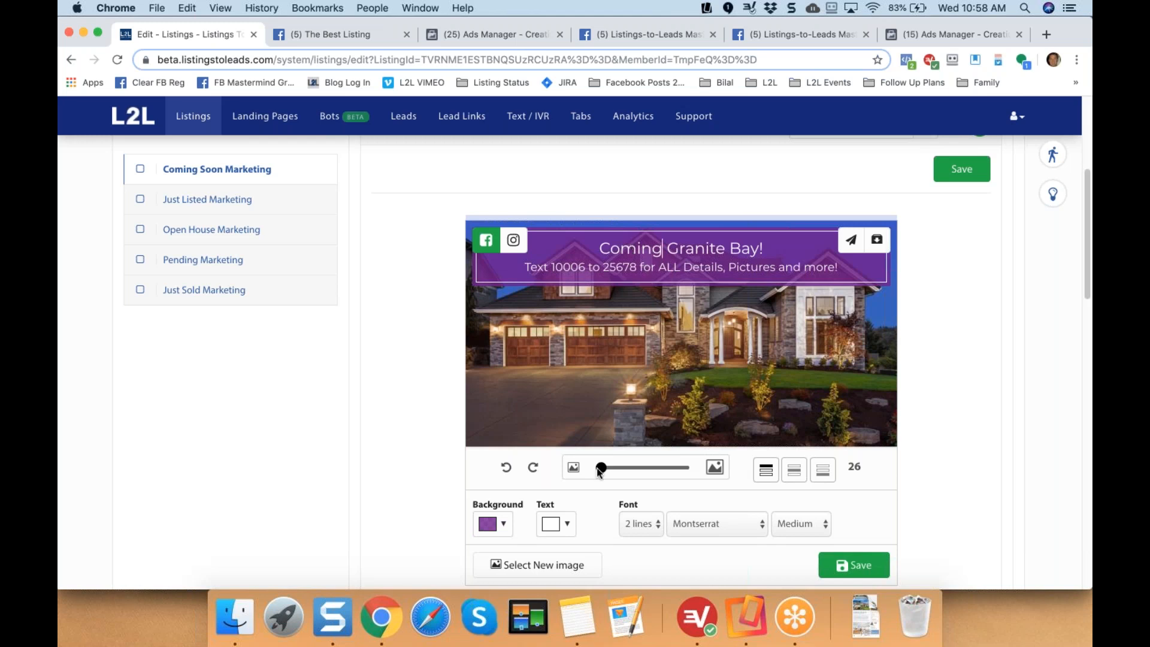
pyautogui.scroll(-2, 479, 493)
pyautogui.scroll(-1, 479, 494)
pyautogui.click(520, 479)
# Switch the share image to the living-room photo, keep it original without the banner, and save.
pyautogui.click(647, 540)
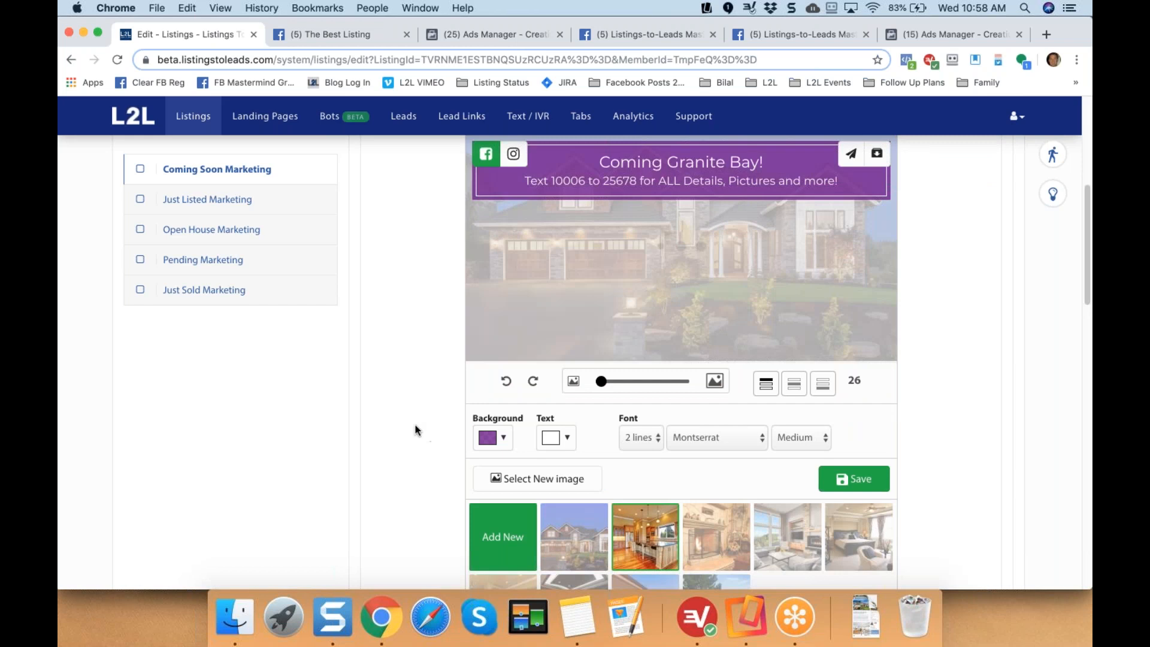
pyautogui.click(781, 530)
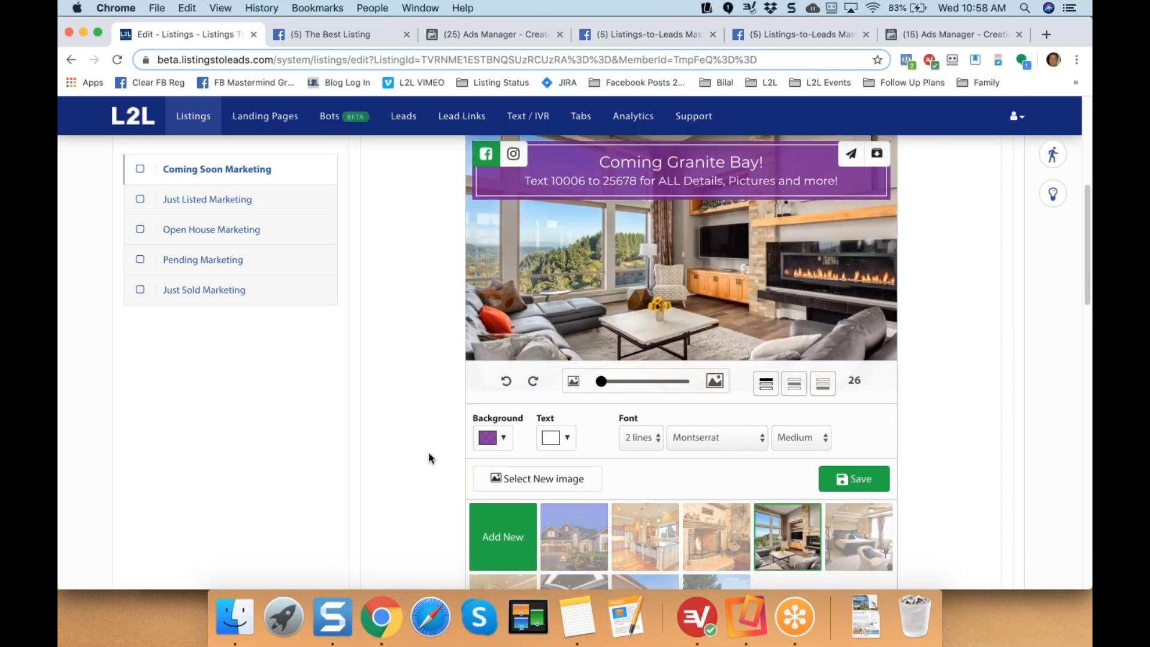
pyautogui.scroll(2, 431, 458)
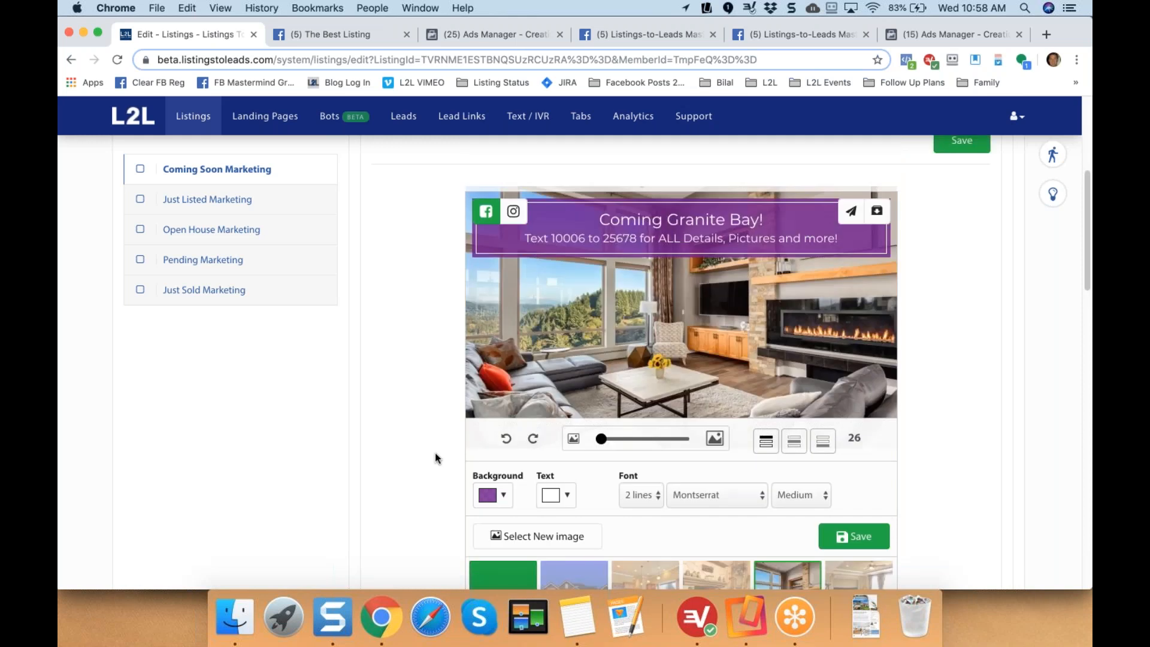
pyautogui.scroll(1, 436, 458)
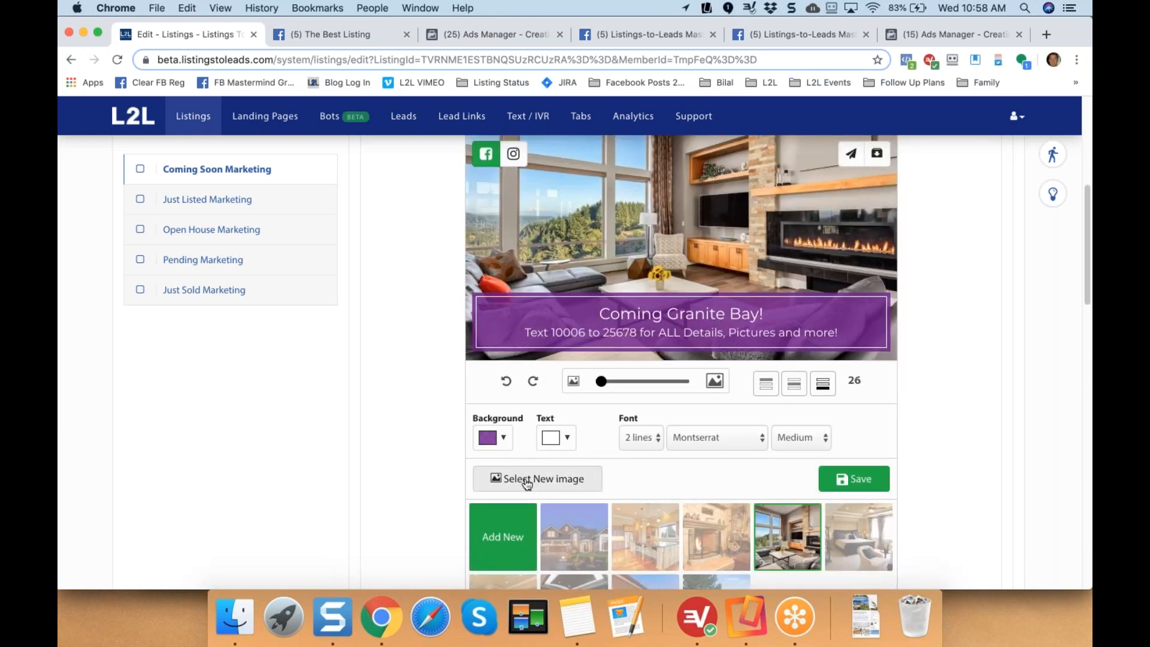
pyautogui.click(527, 481)
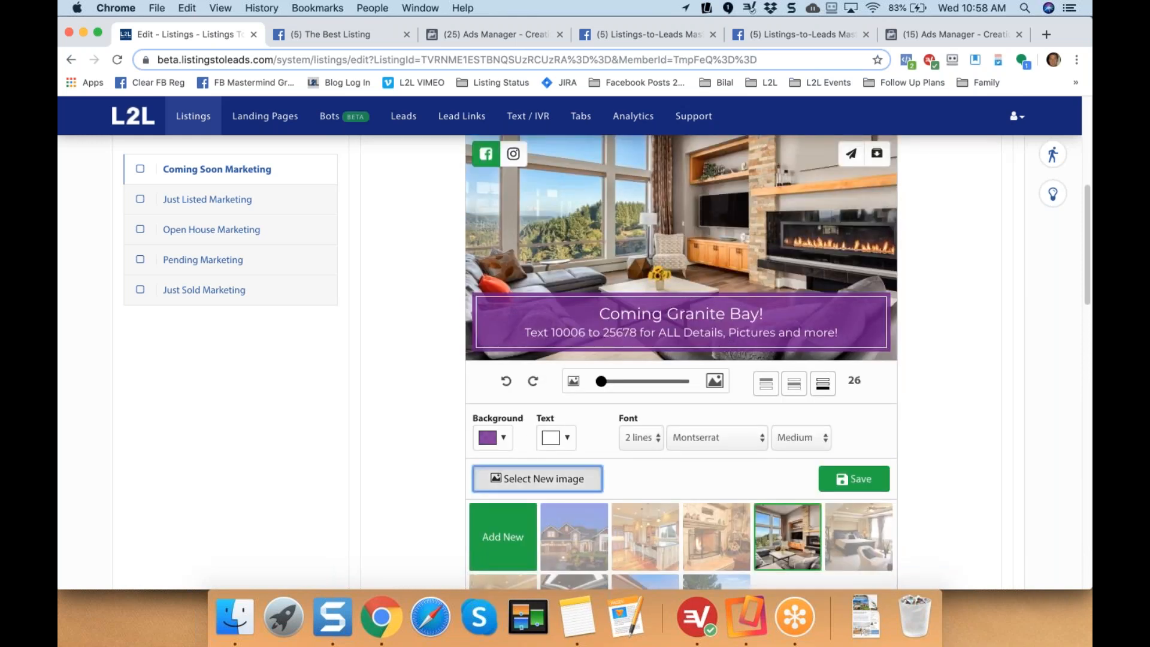
pyautogui.click(470, 512)
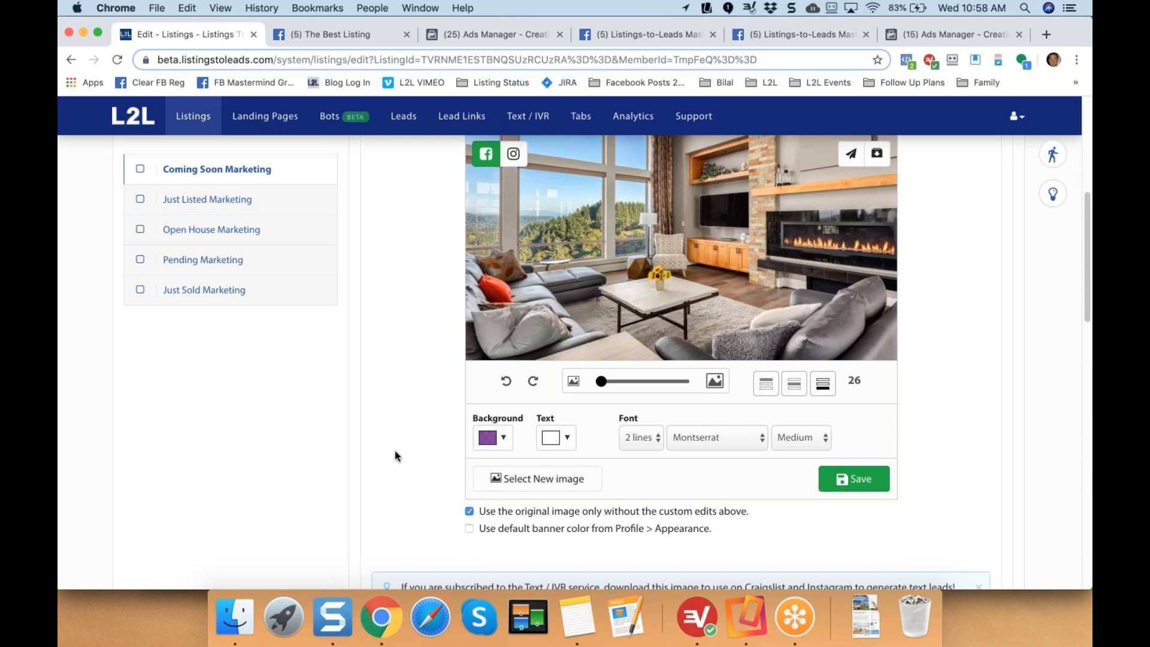
pyautogui.scroll(3, 394, 451)
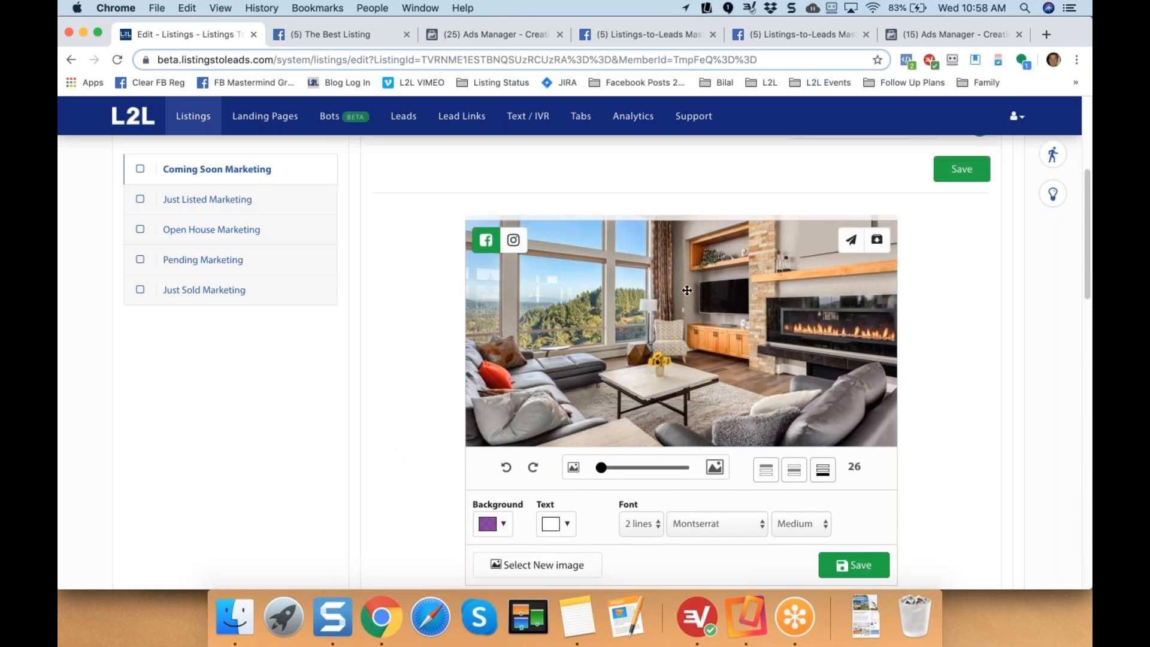
pyautogui.click(859, 567)
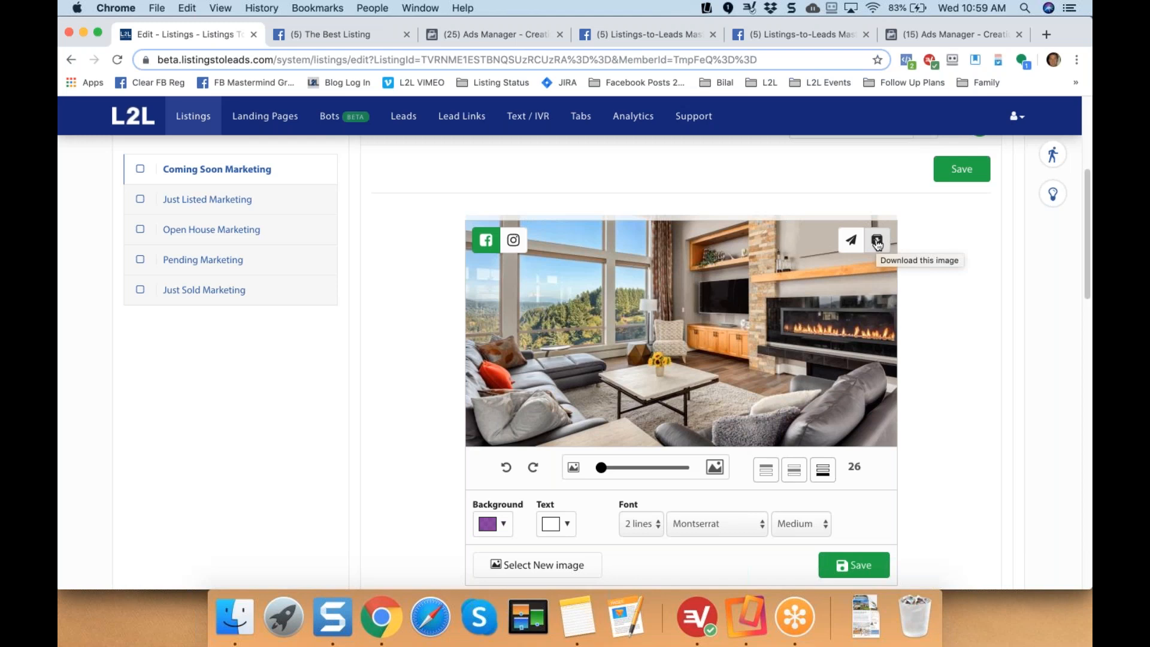
pyautogui.click(877, 242)
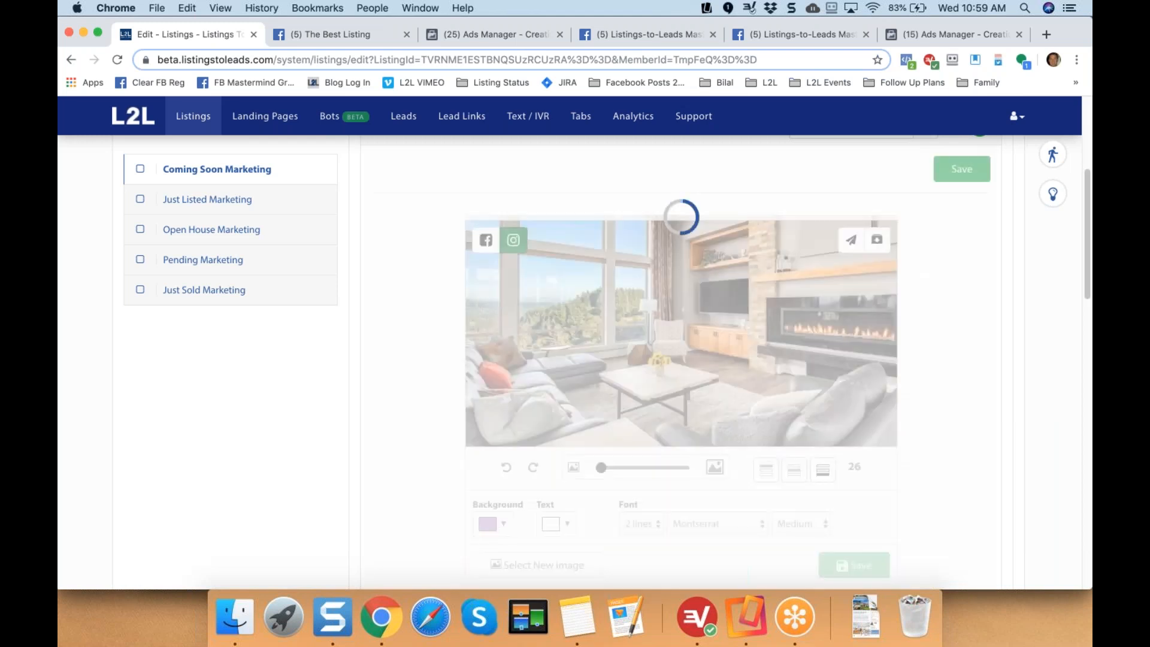
pyautogui.scroll(-2, 400, 314)
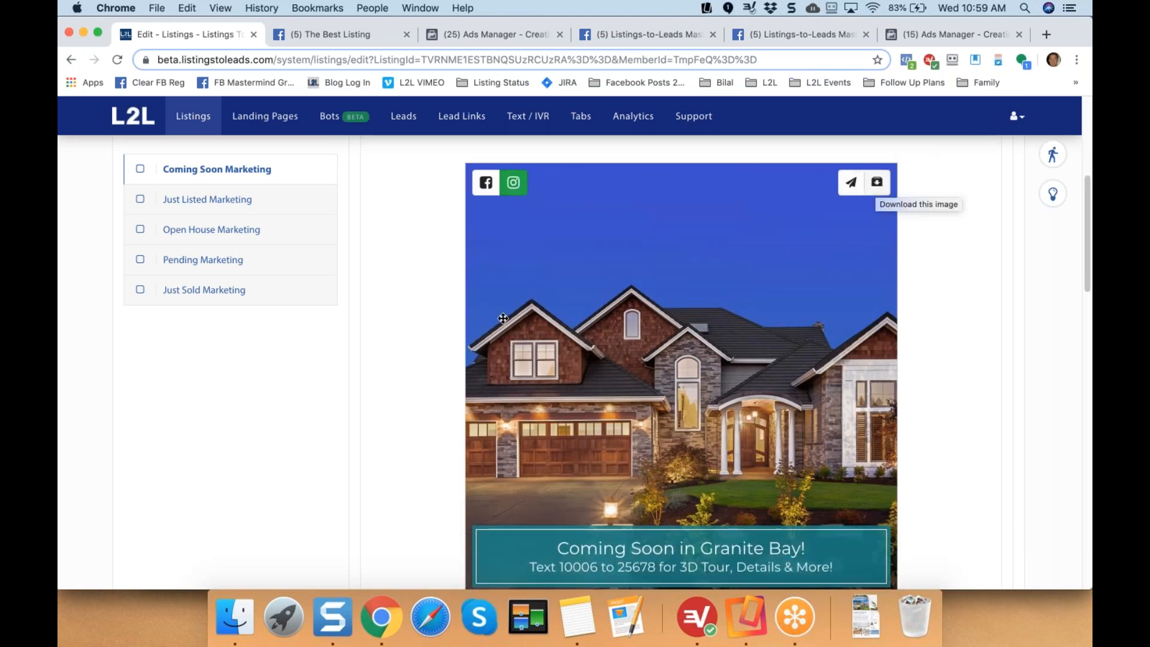
pyautogui.scroll(2, 335, 222)
pyautogui.click(265, 116)
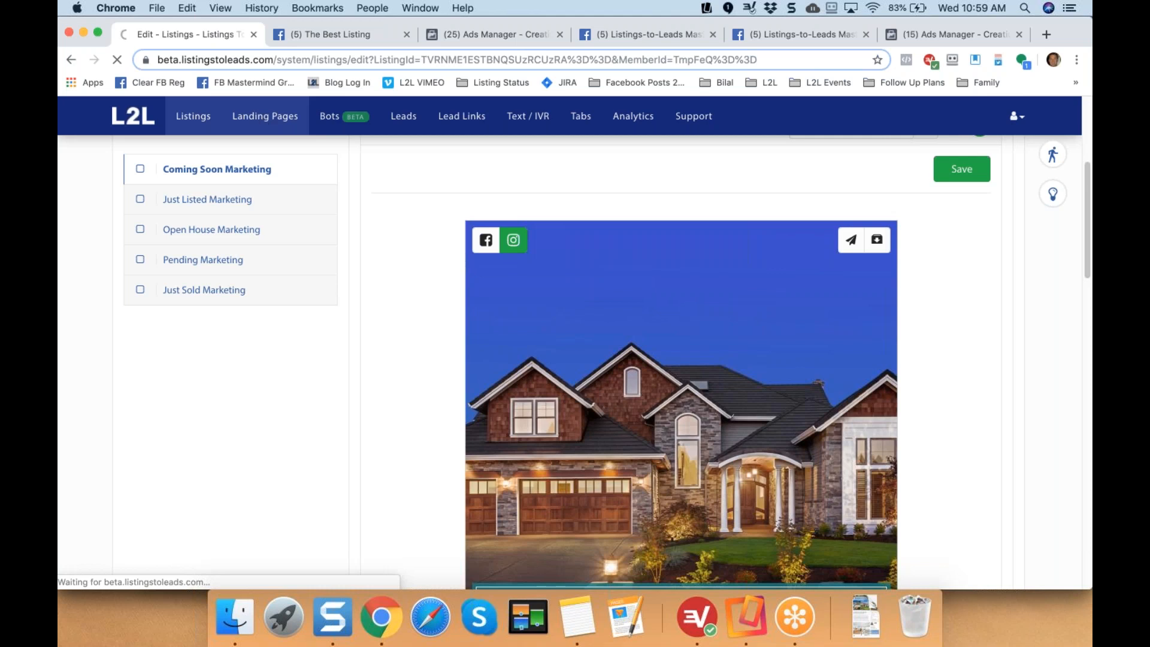
# Edit the Free Home Values page, collapsing Background and expanding Social Media Share Image.
pyautogui.click(264, 120)
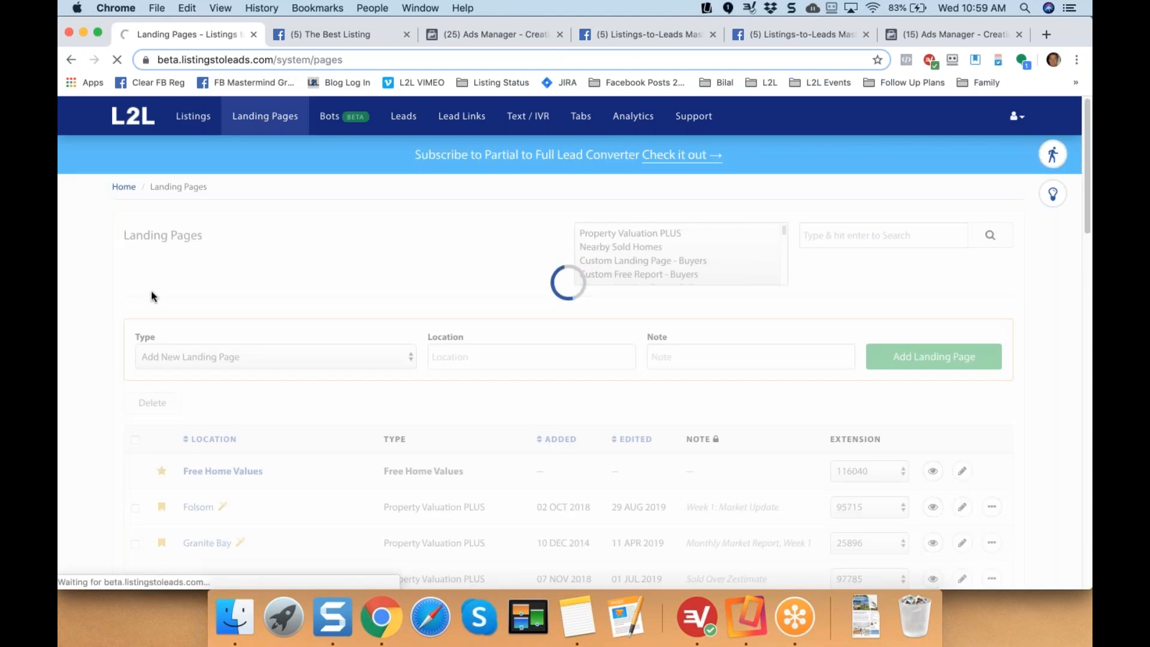
pyautogui.scroll(-2, 110, 329)
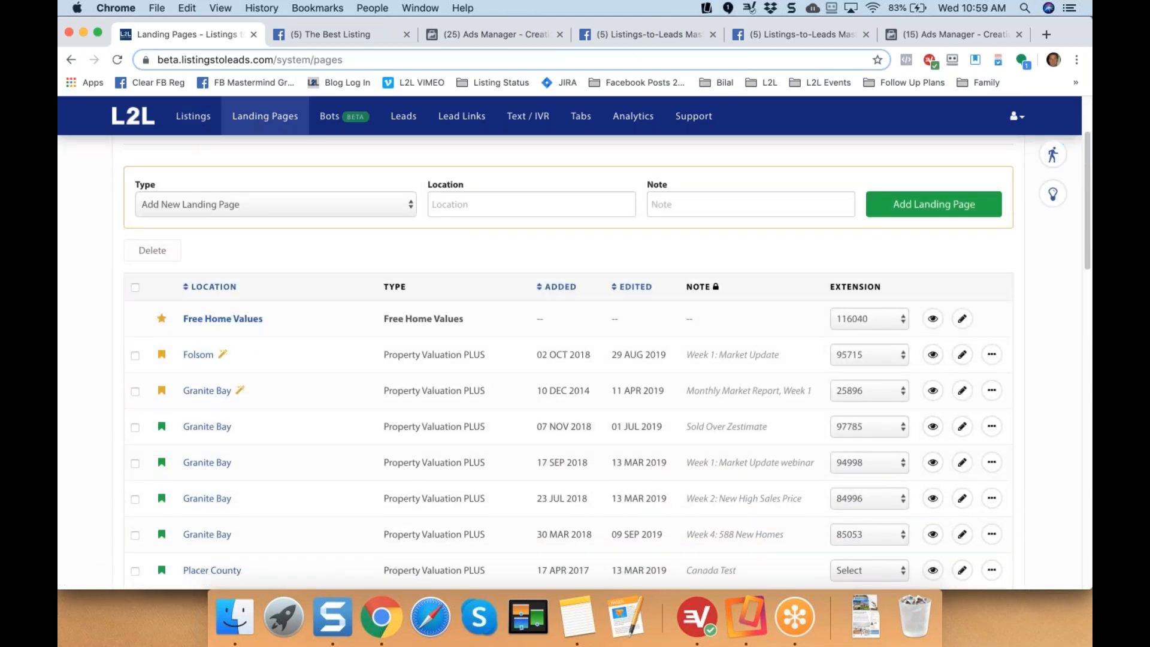
pyautogui.click(963, 319)
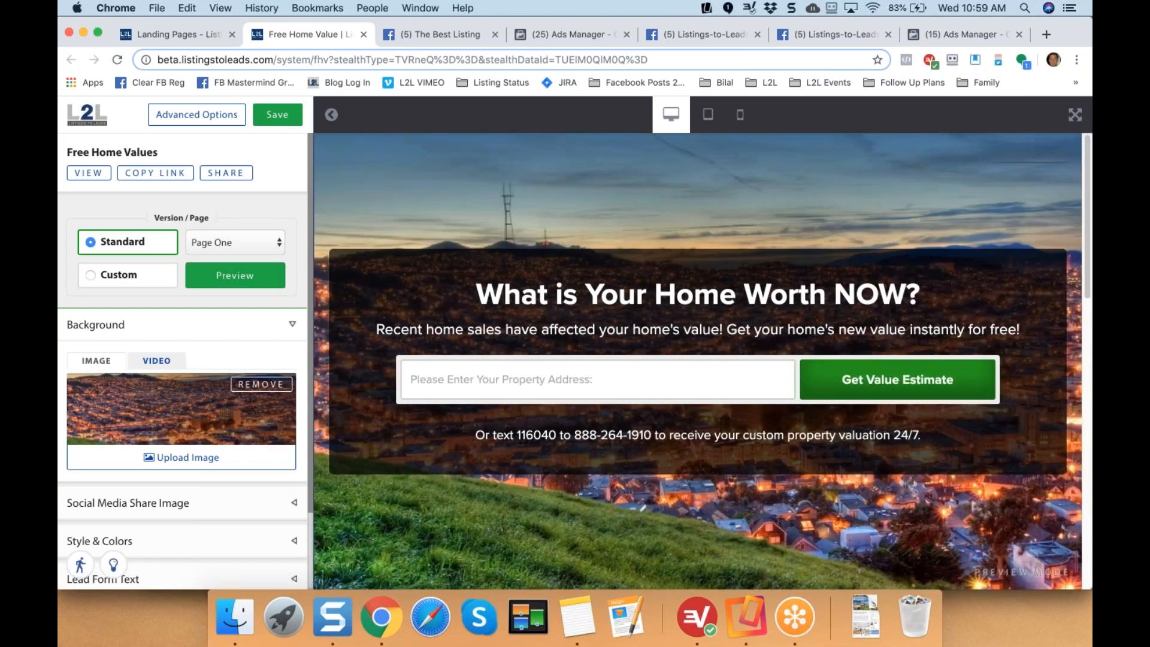
pyautogui.click(295, 325)
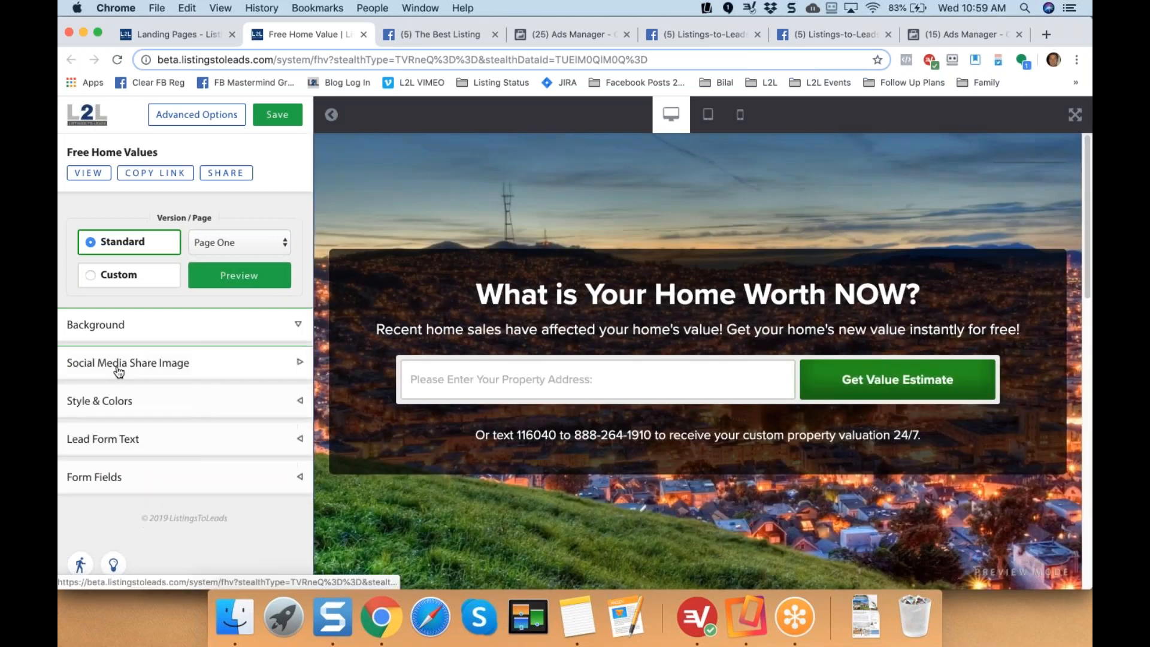
pyautogui.click(295, 359)
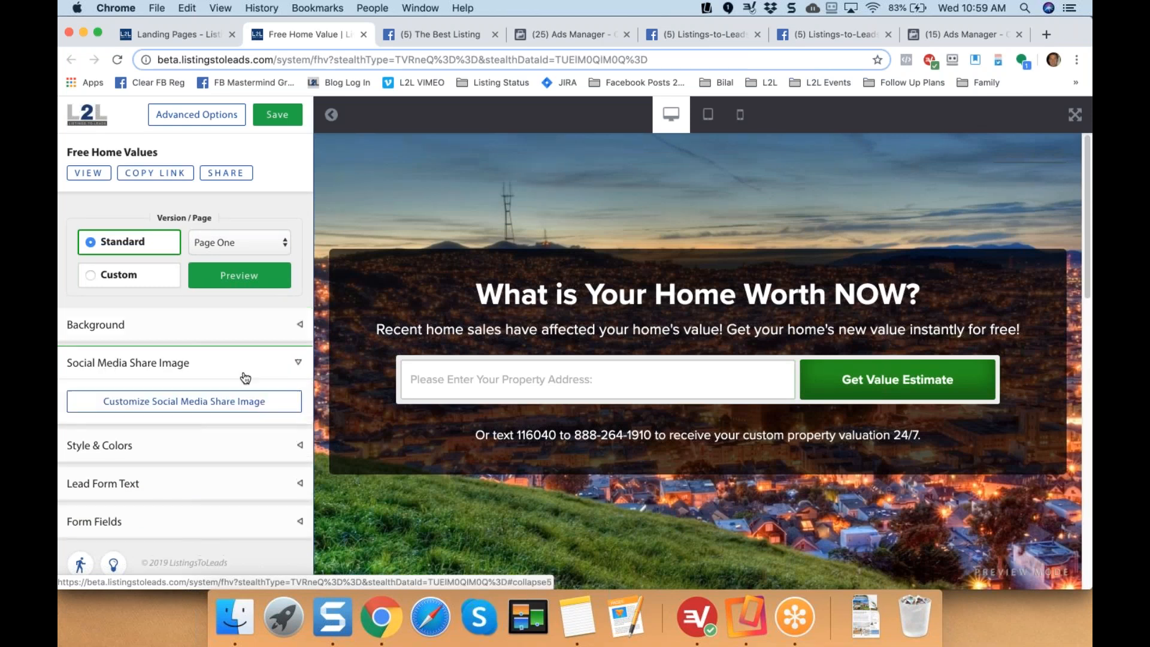
# Reposition the house photo to show garage and lawn, and darken the caption's background box.
pyautogui.click(178, 405)
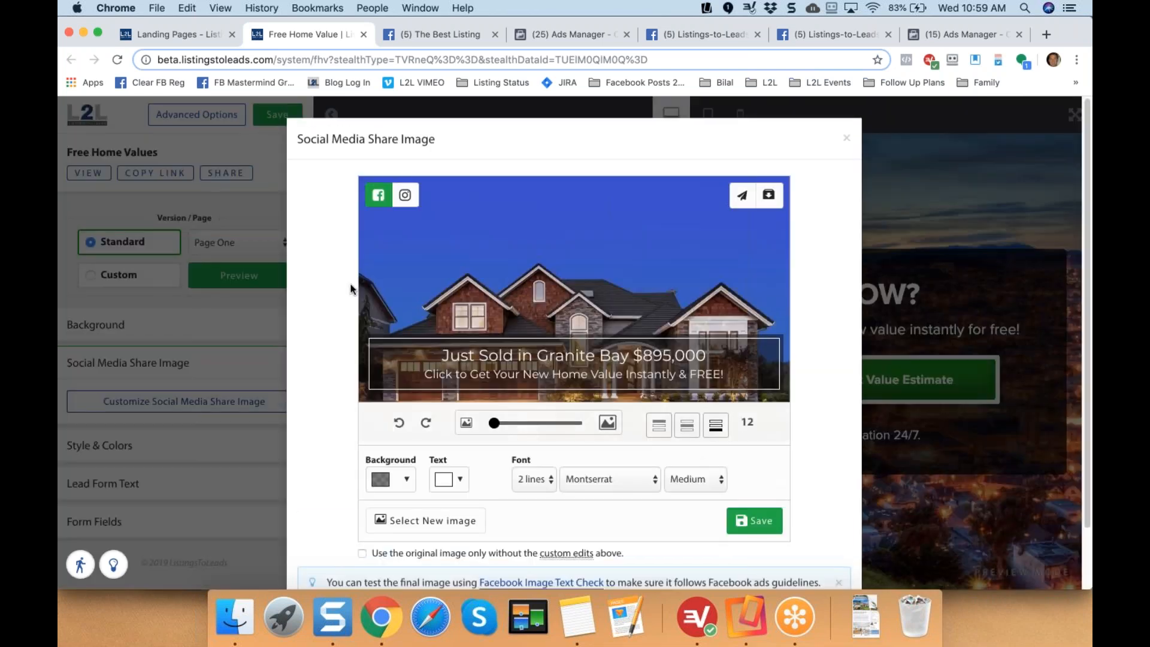
pyautogui.moveTo(485, 254); pyautogui.dragTo(485, 191)
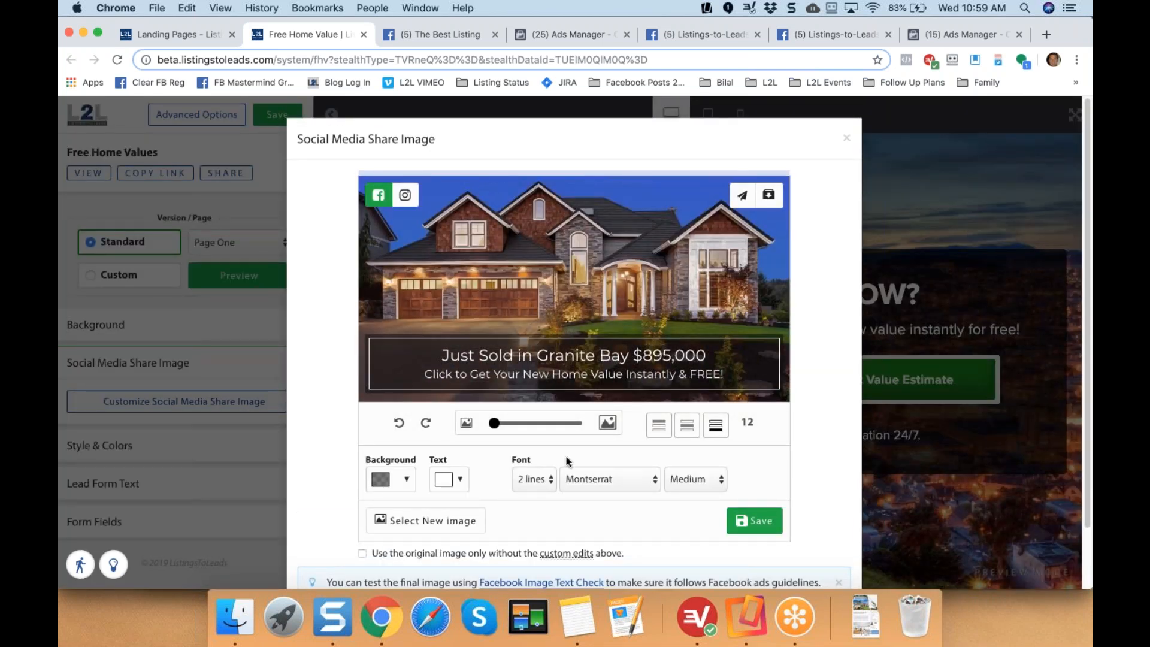
pyautogui.click(407, 487)
pyautogui.moveTo(442, 429); pyautogui.dragTo(410, 430)
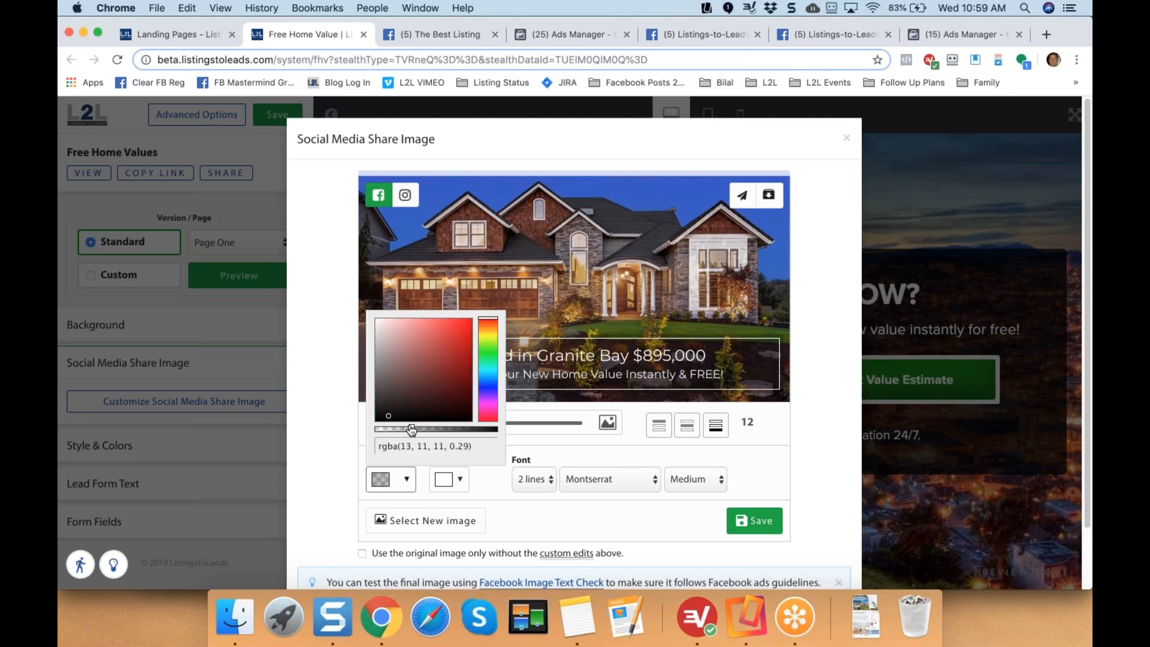
pyautogui.click(315, 393)
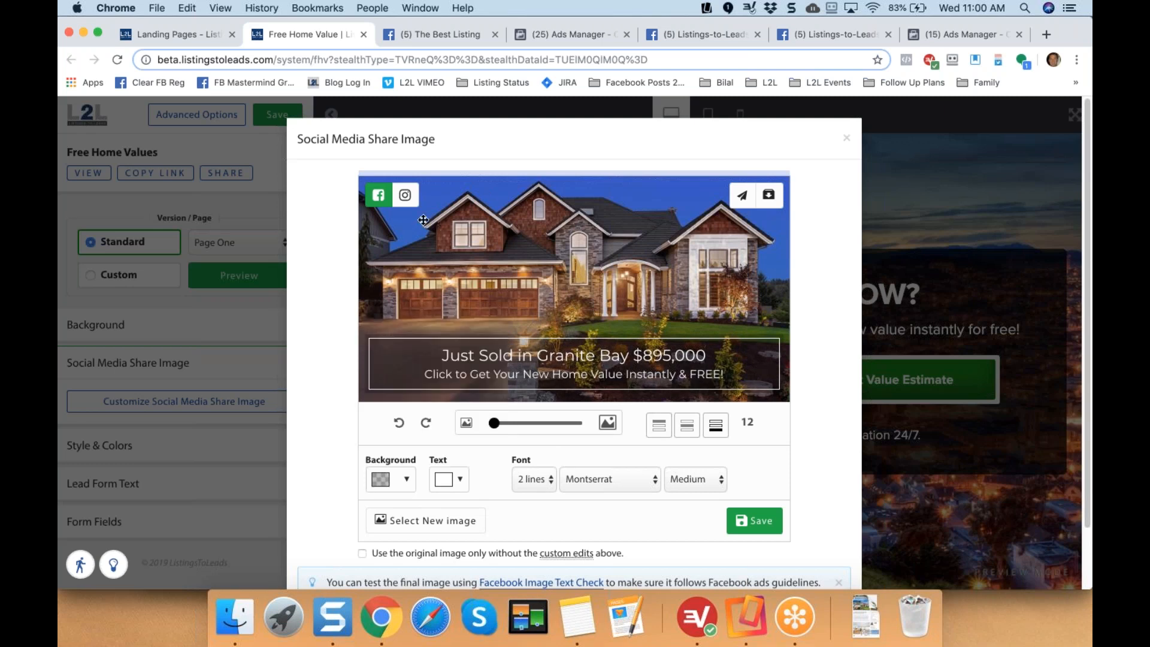
# Check the Instagram version of the share image without replacing the picture, then return to Landing Pages.
pyautogui.click(403, 199)
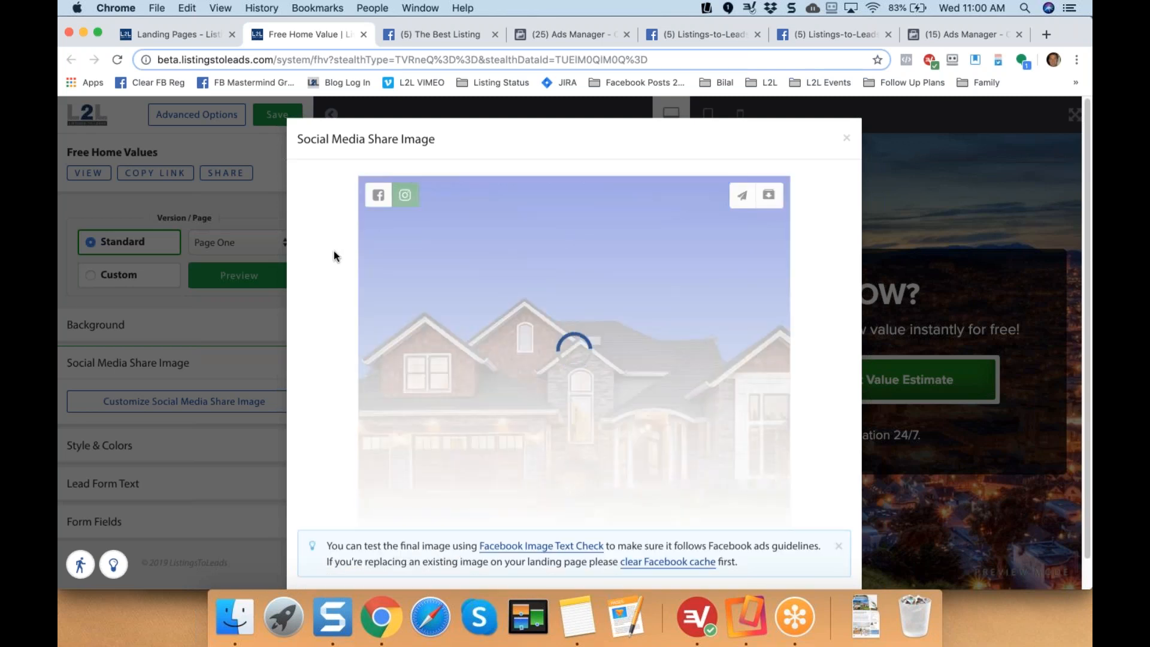
pyautogui.scroll(-1, 333, 251)
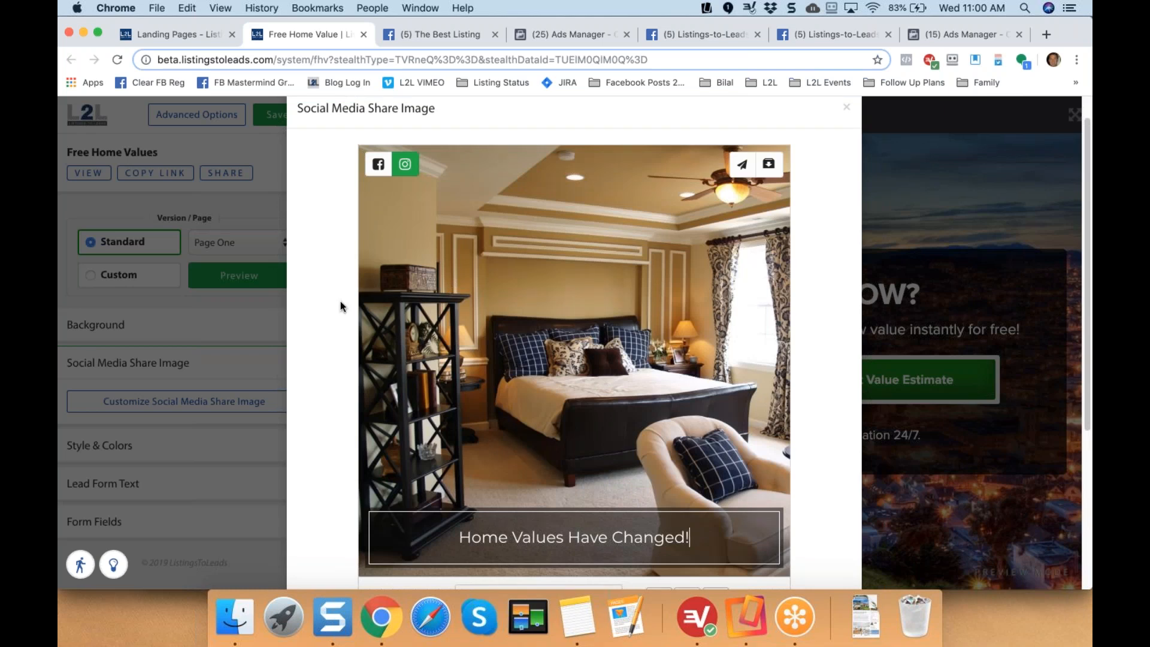
pyautogui.scroll(-1, 344, 304)
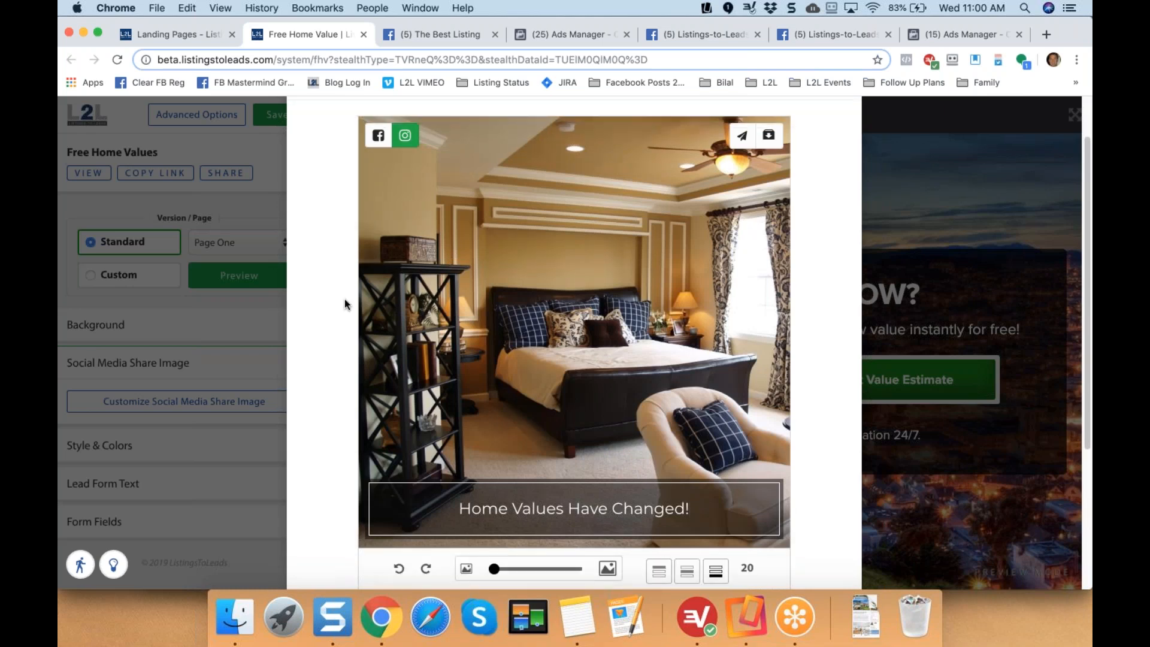
pyautogui.scroll(-5, 343, 300)
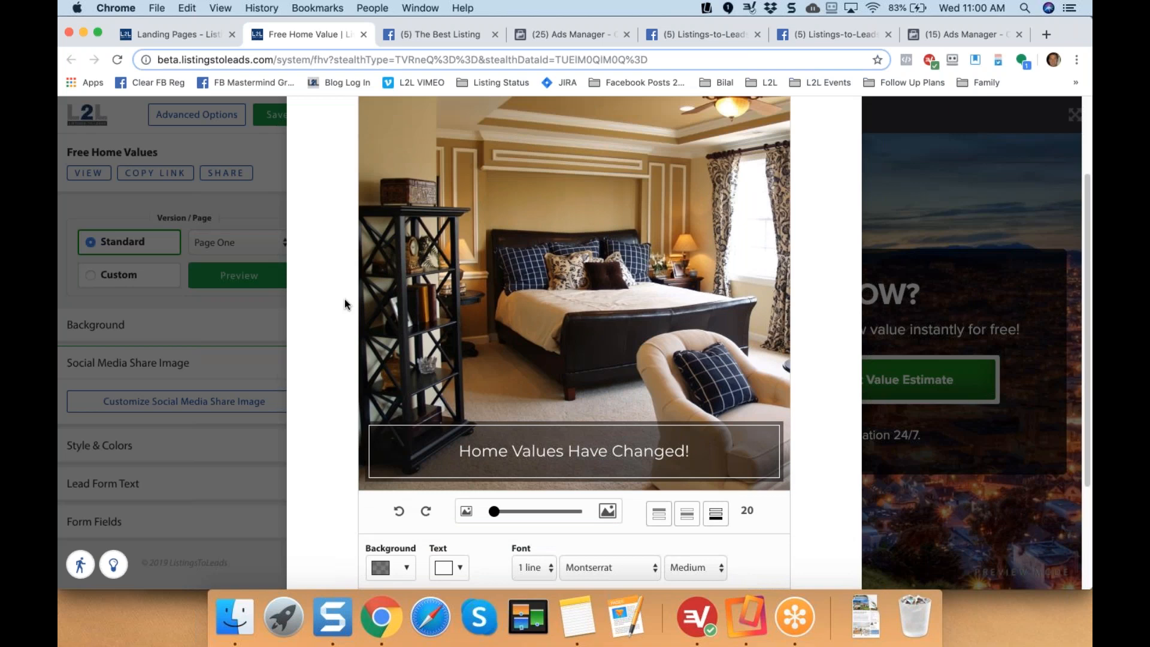
pyautogui.scroll(-1, 427, 511)
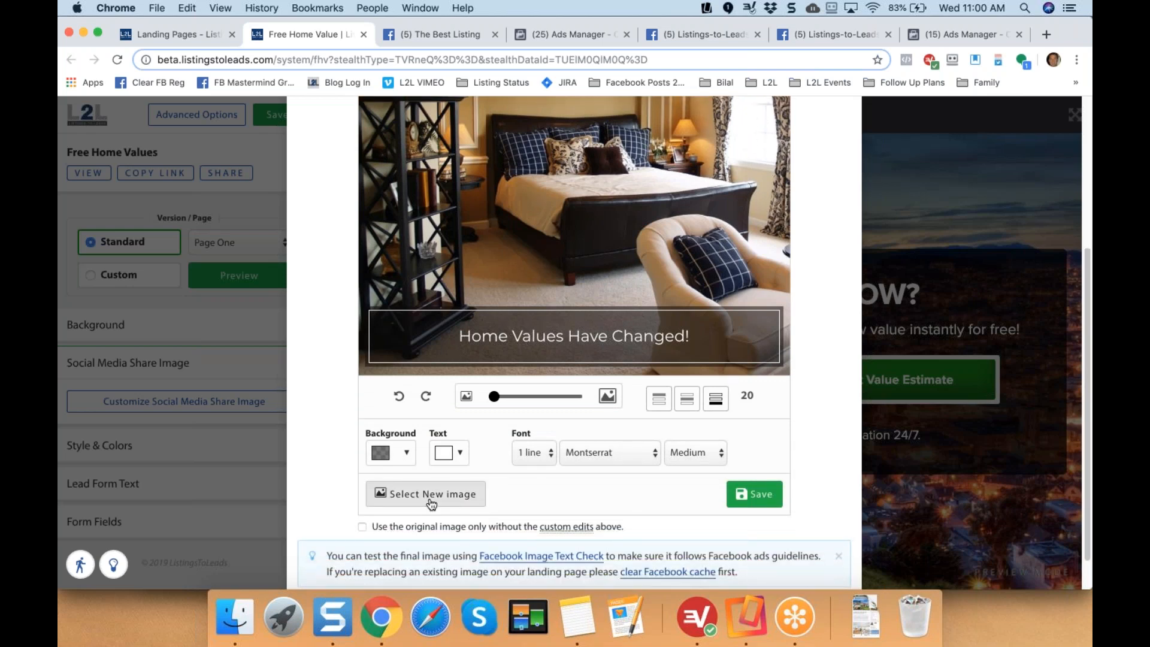
pyautogui.click(431, 494)
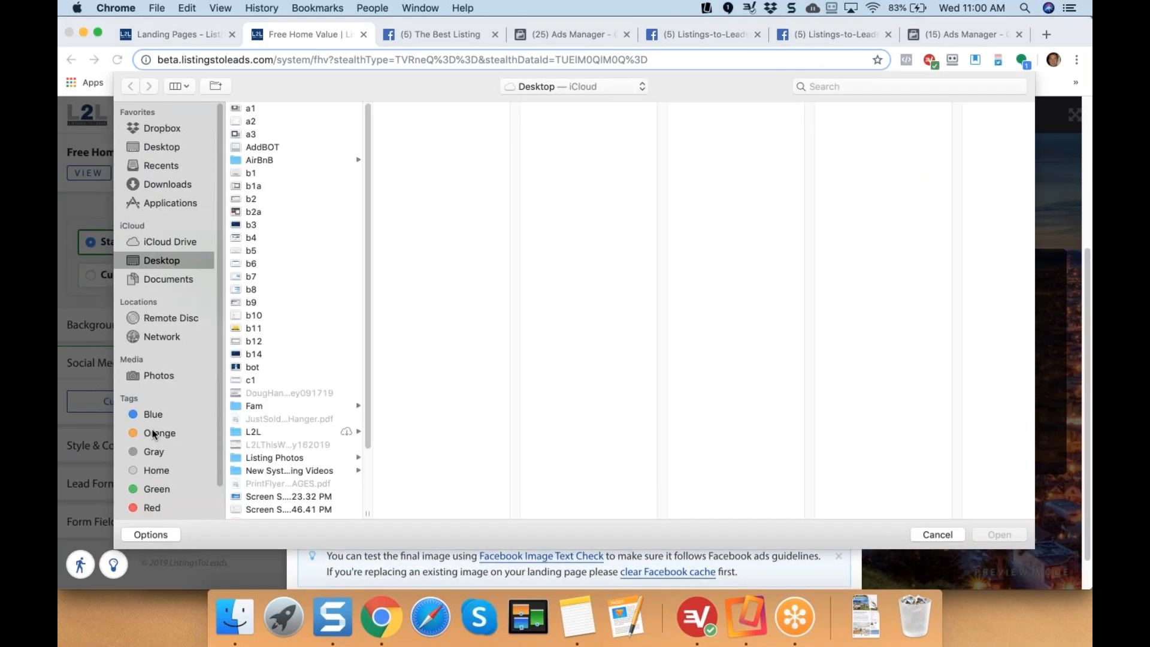
pyautogui.click(922, 535)
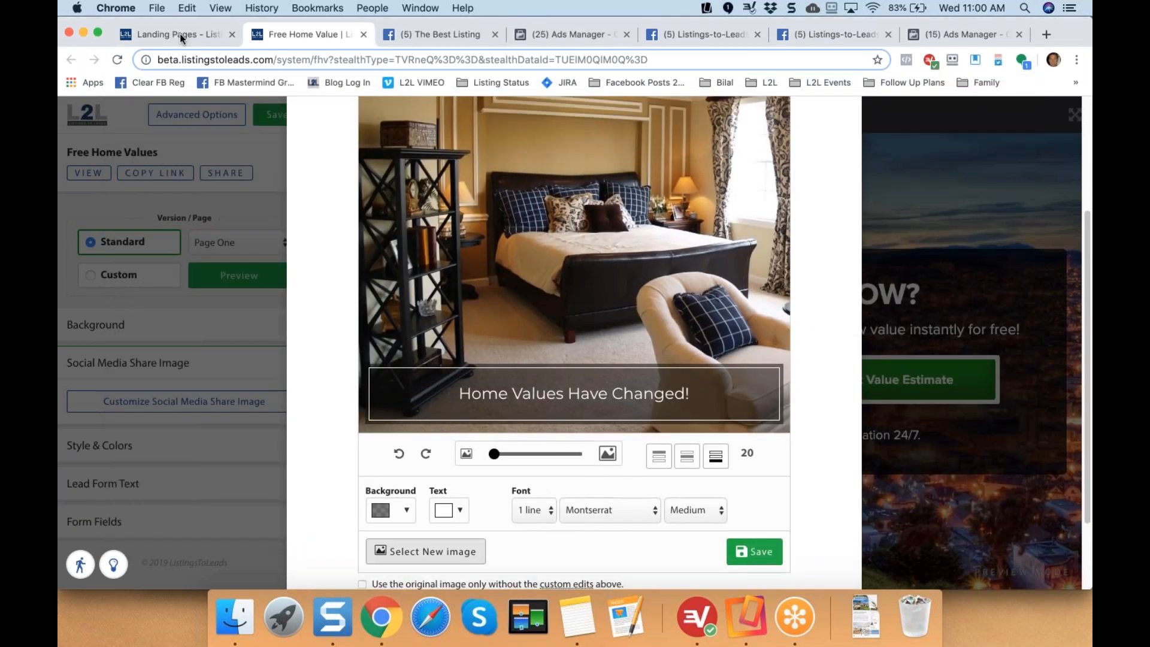
pyautogui.click(176, 34)
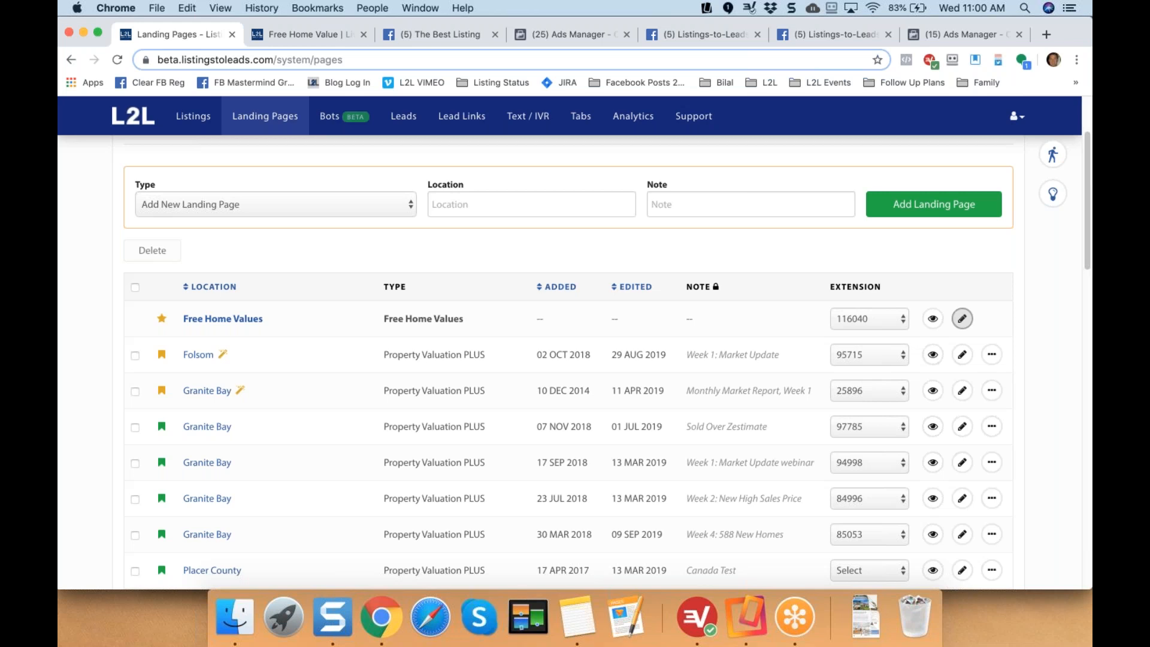
# Back in Ads Manager, keep and finish the custom Messenger welcome template.
pyautogui.click(947, 32)
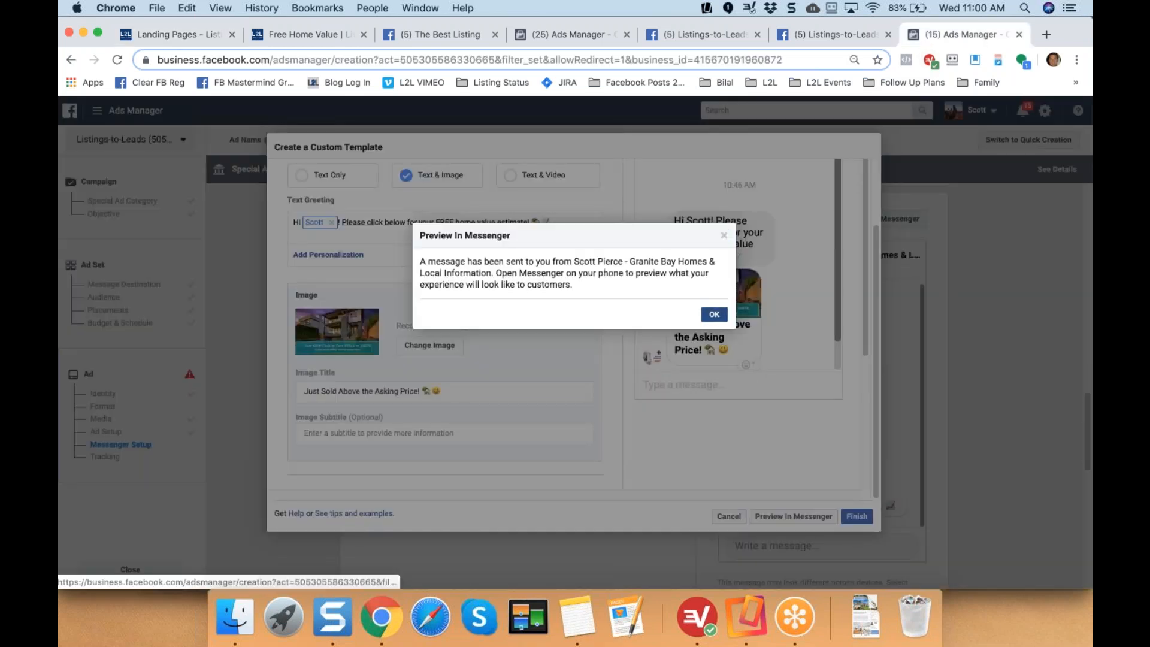
pyautogui.click(713, 314)
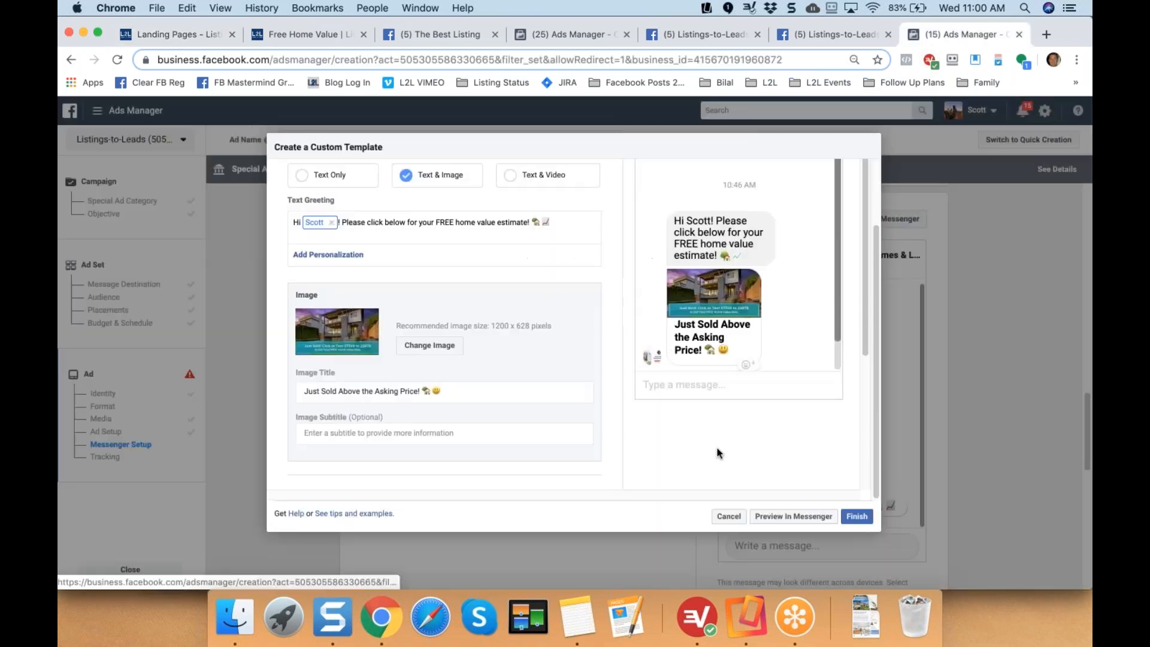
pyautogui.click(728, 515)
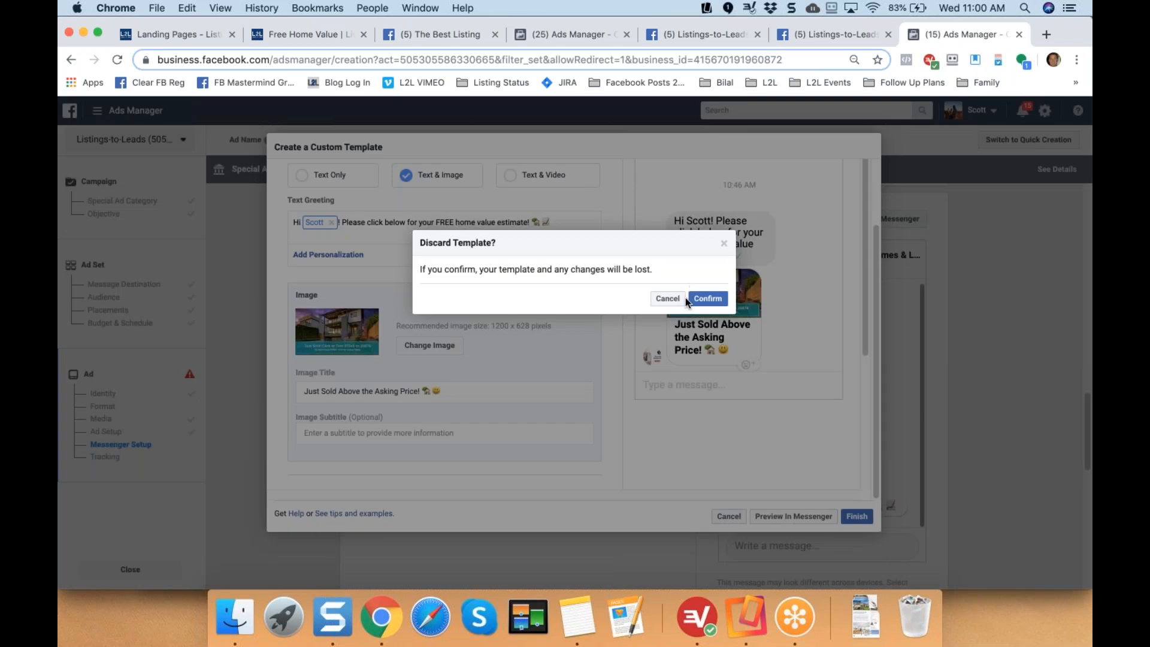
pyautogui.click(667, 298)
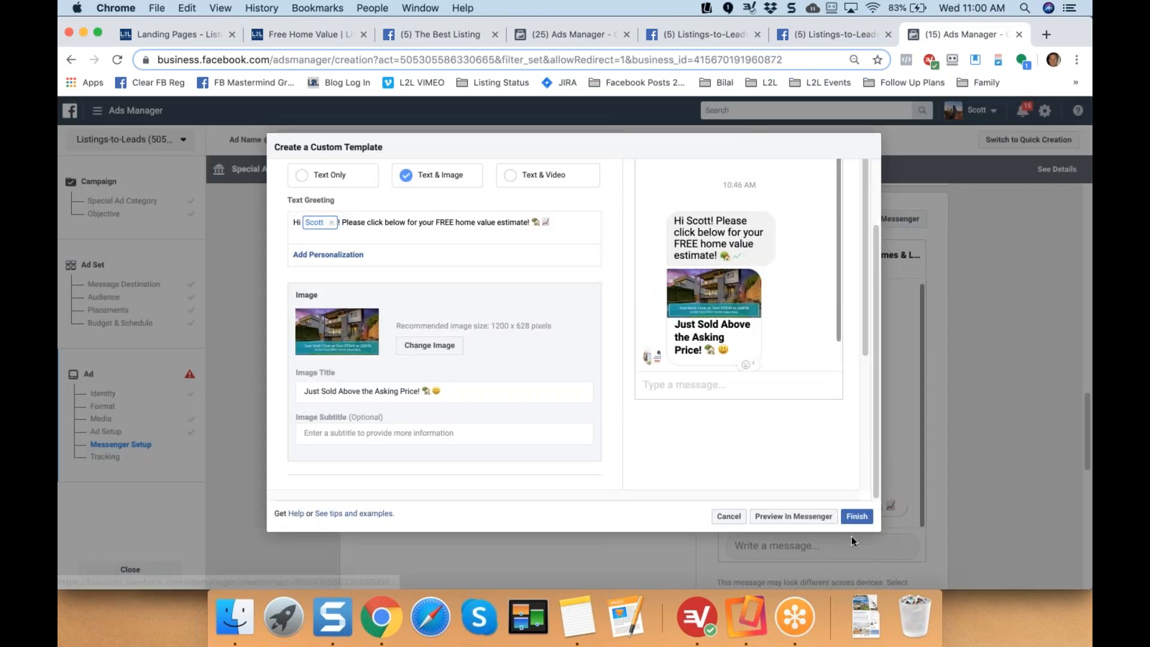
pyautogui.click(856, 515)
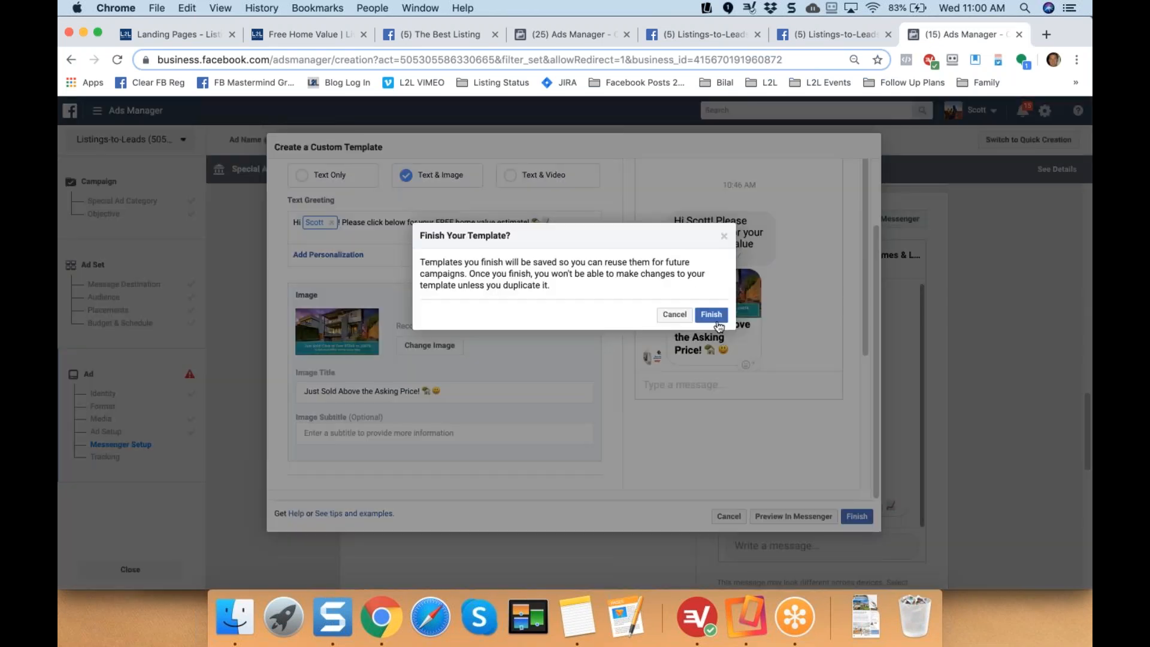
pyautogui.click(717, 316)
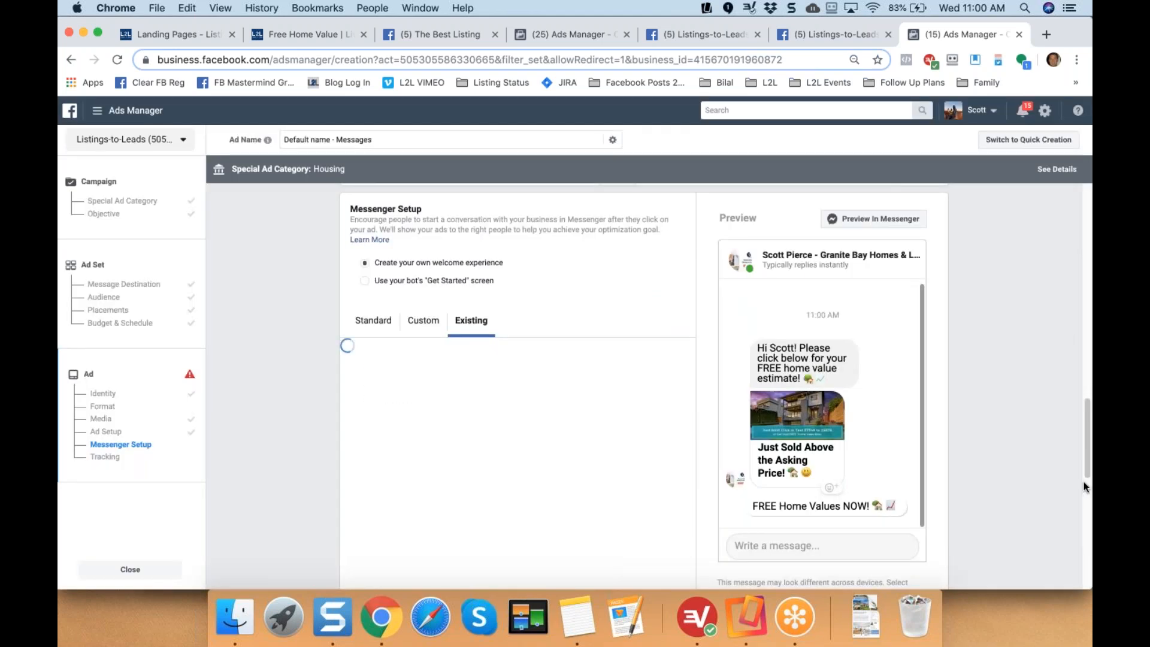
# Dismiss the Instagram account error message at the bottom of the ad.
pyautogui.scroll(-5, 1084, 521)
pyautogui.scroll(-3, 1084, 540)
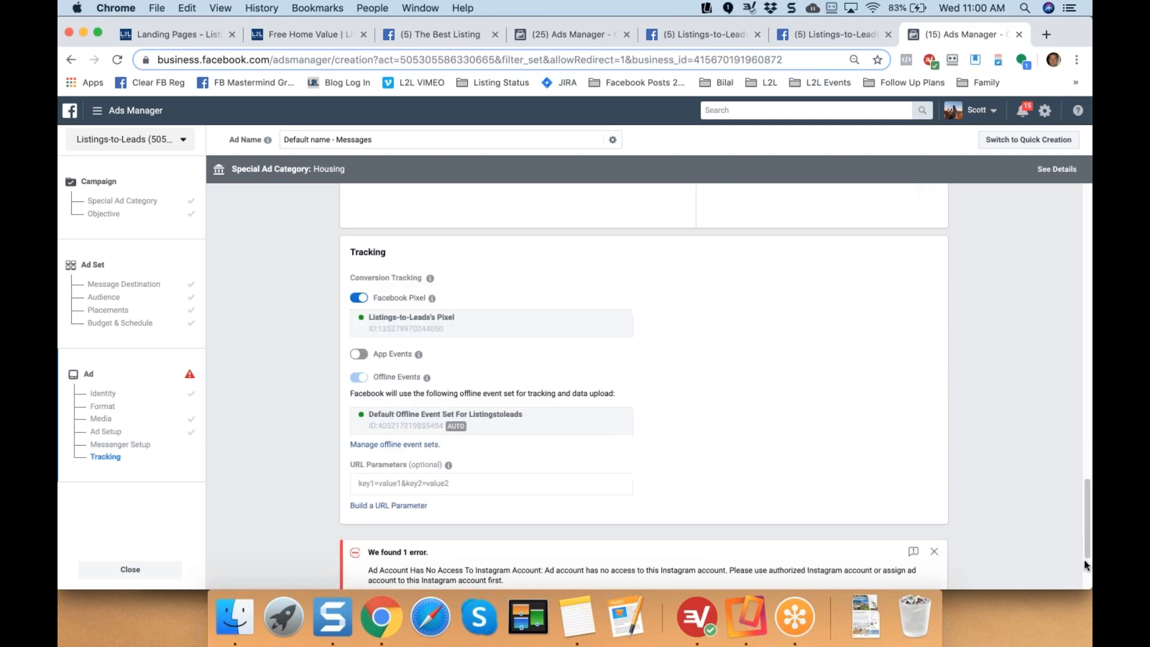
pyautogui.scroll(-2, 1084, 593)
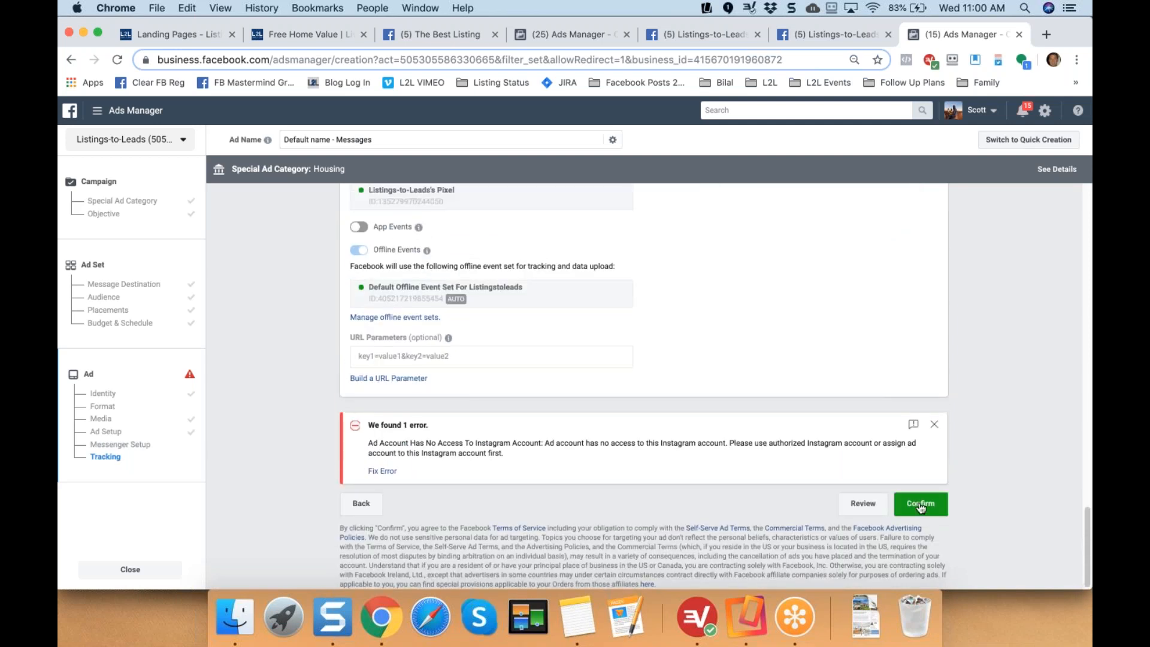
pyautogui.click(933, 424)
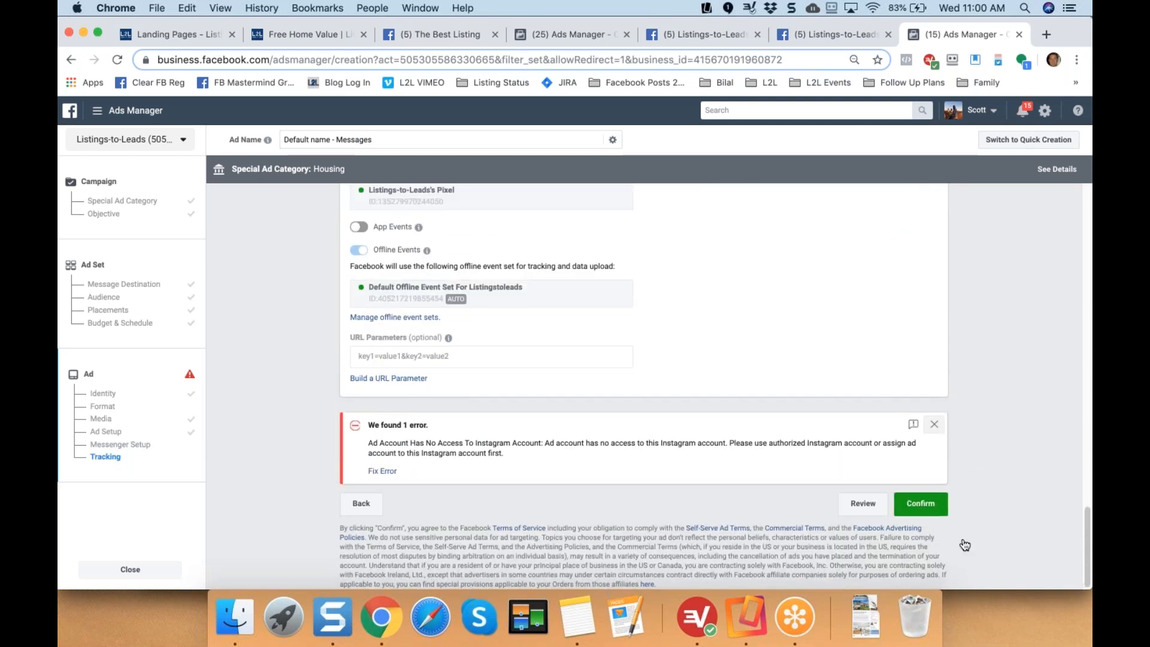
# Confirm the ad, then review it from Messenger Setup up through Ad Setup, Media and Format.
pyautogui.click(927, 505)
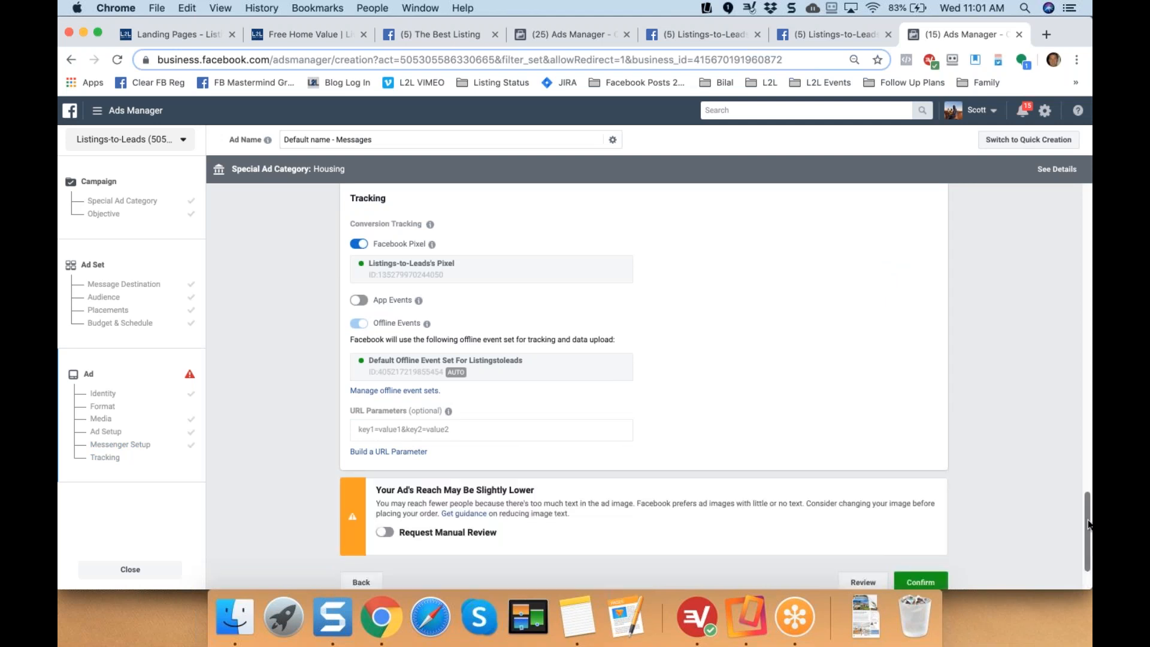
pyautogui.scroll(6, 644, 386)
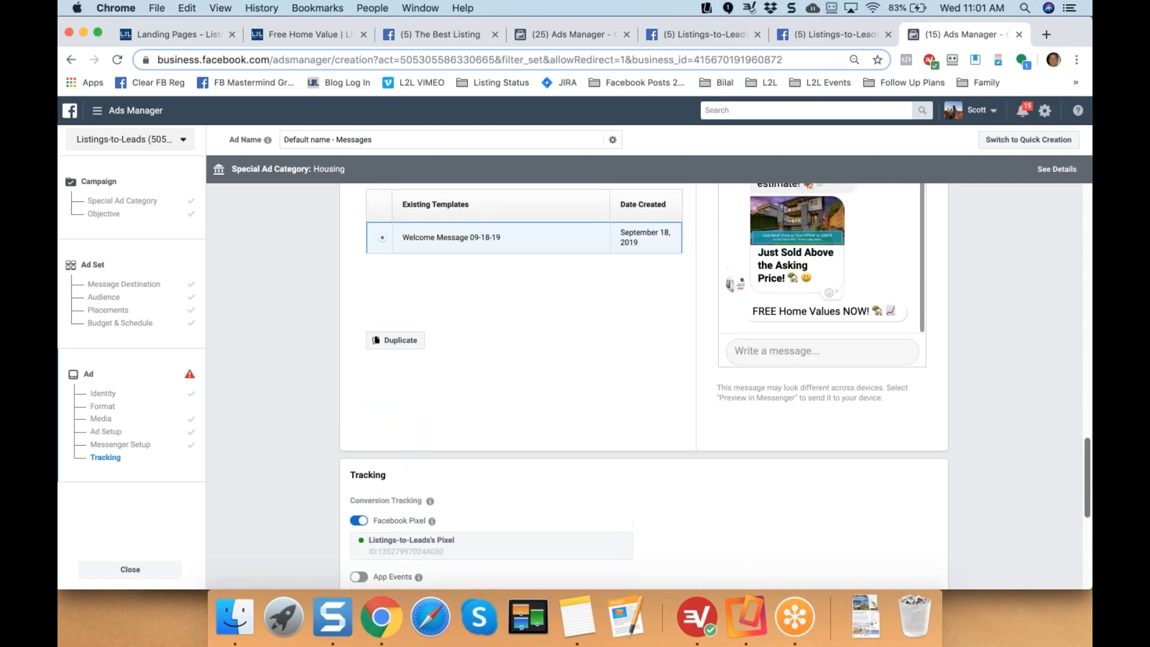
pyautogui.scroll(10, 644, 386)
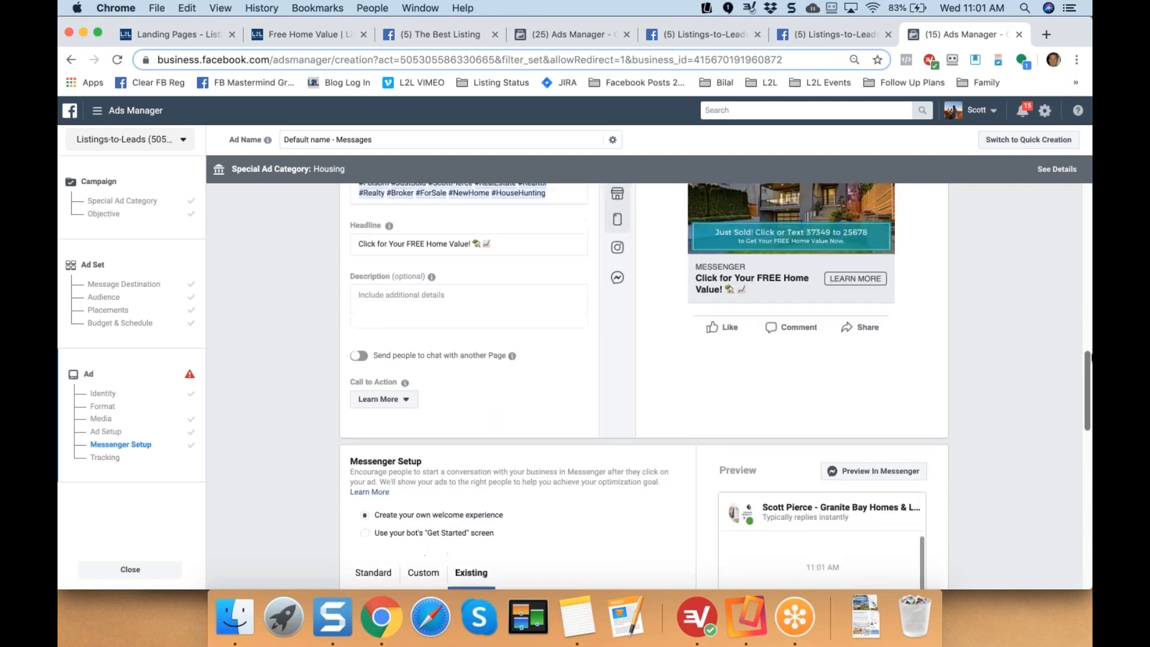
pyautogui.scroll(7, 644, 386)
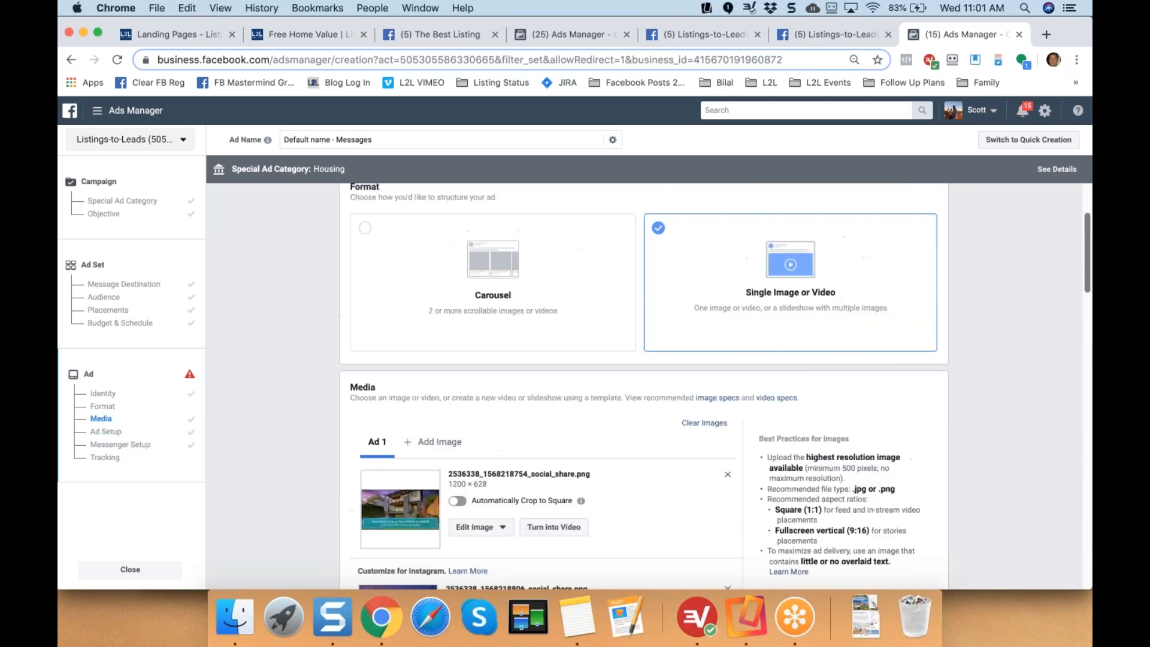
pyautogui.scroll(1, 707, 359)
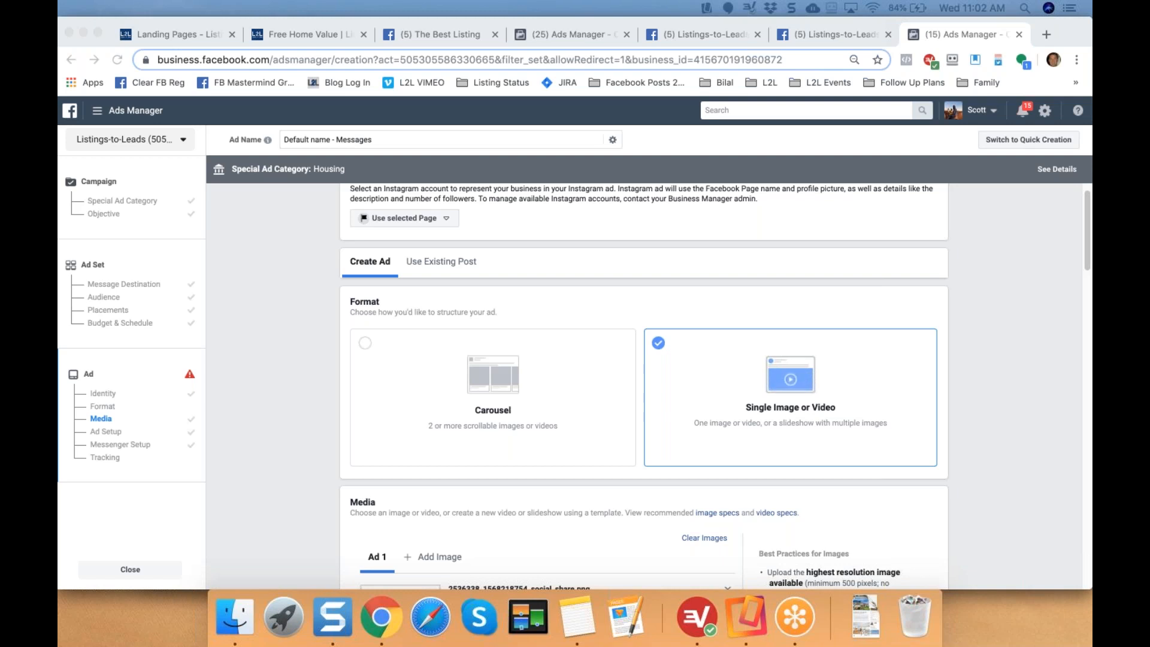
pyautogui.click(287, 385)
pyautogui.scroll(4, 287, 385)
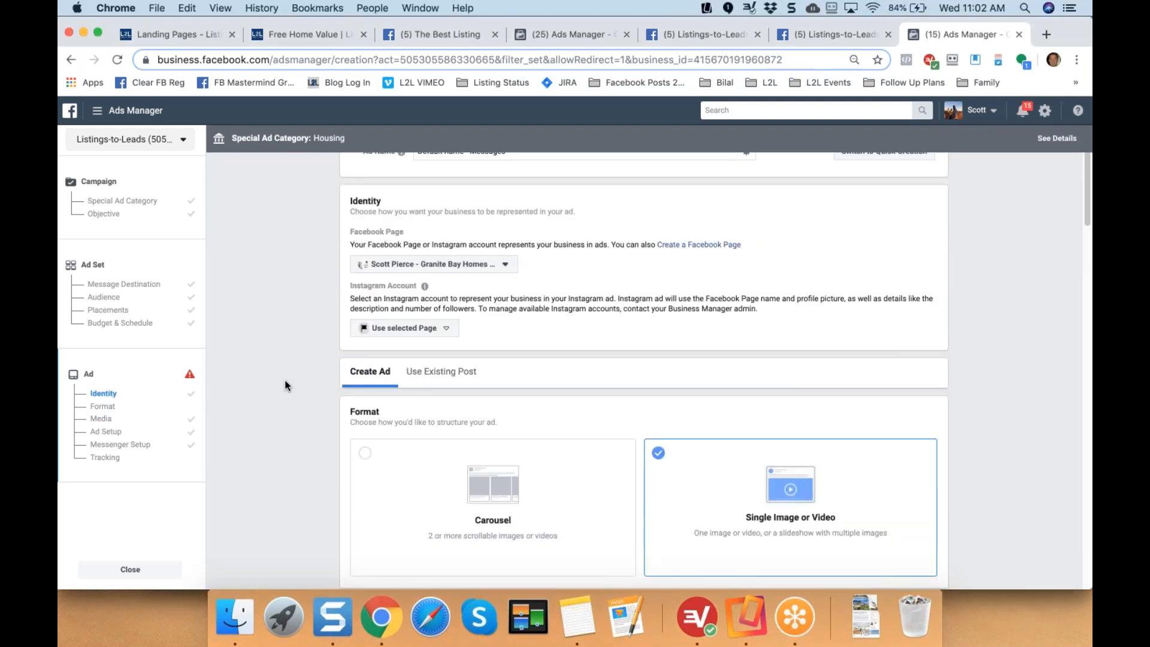
pyautogui.scroll(-5, 286, 385)
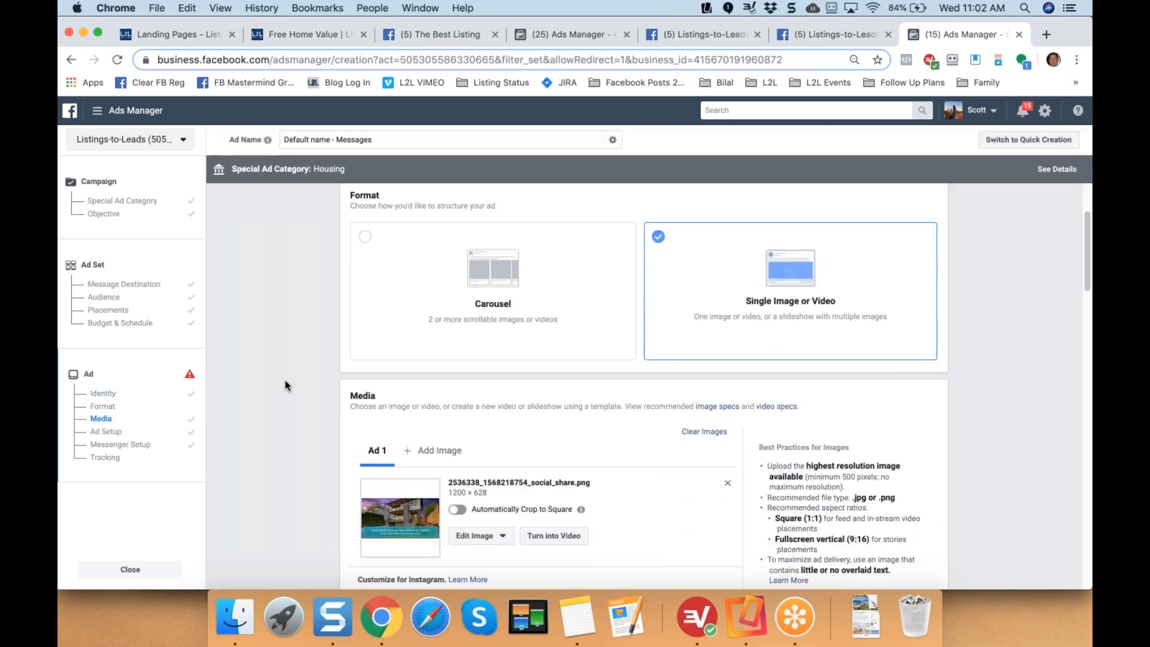
pyautogui.scroll(-3, 286, 385)
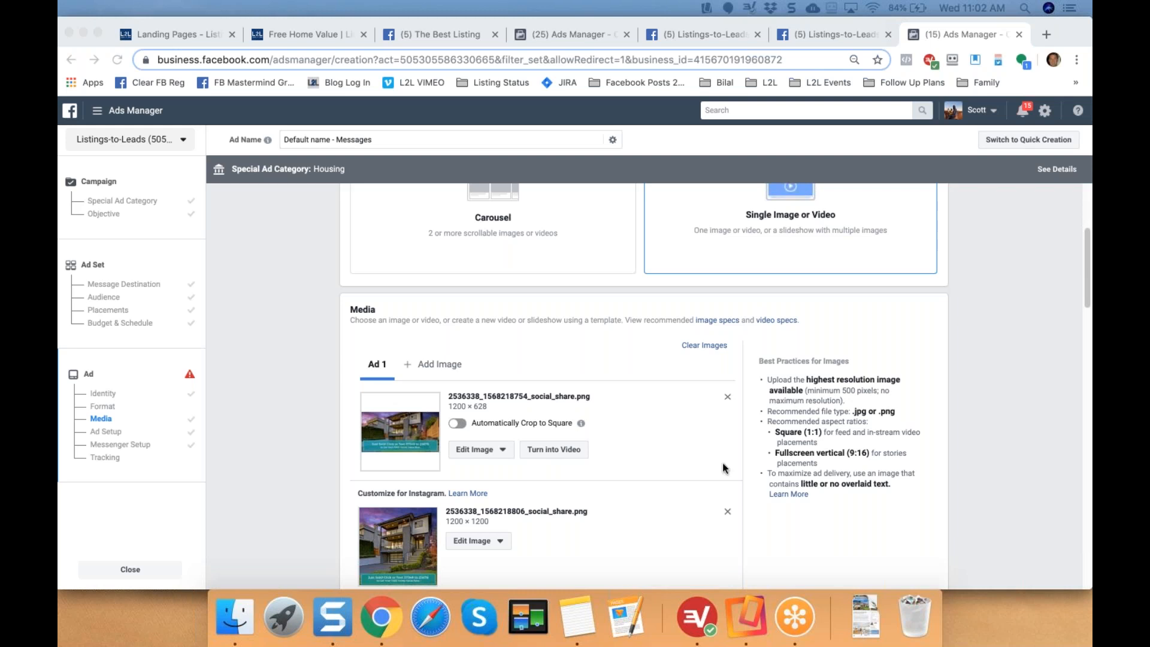
pyautogui.scroll(-2, 979, 447)
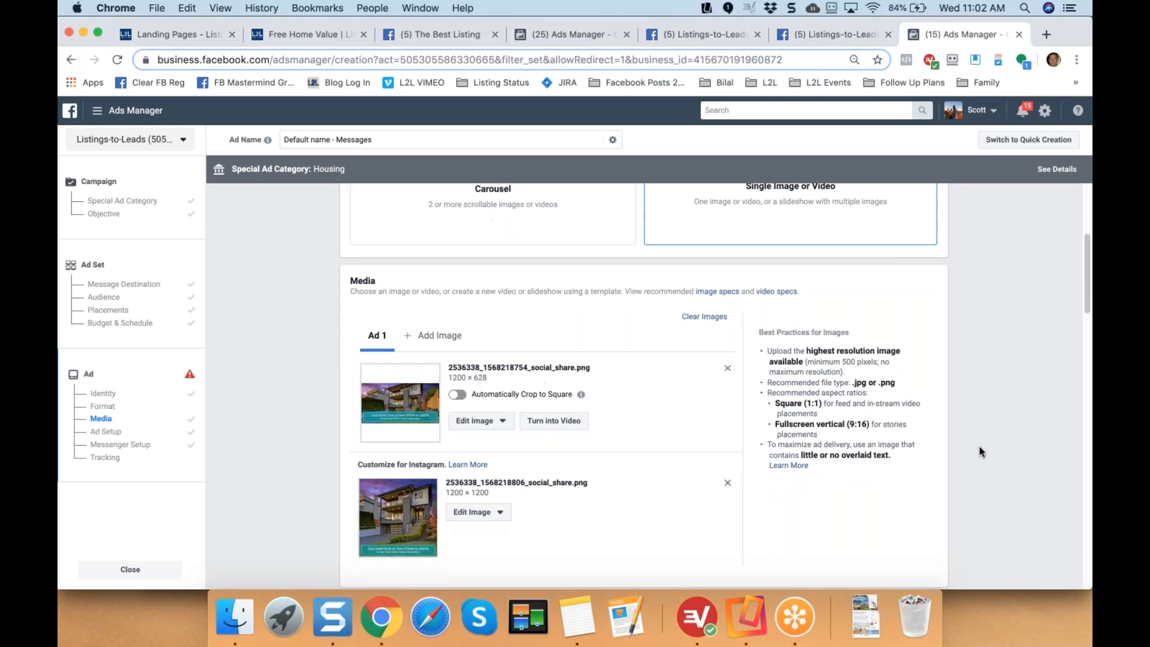
pyautogui.scroll(-5, 979, 447)
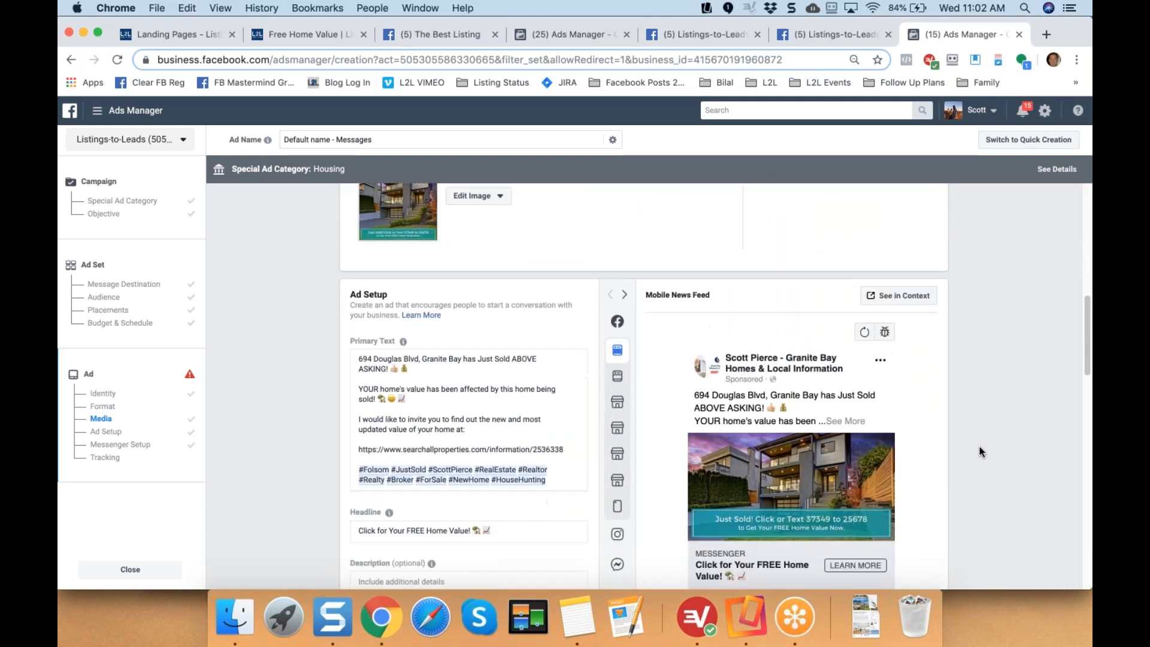